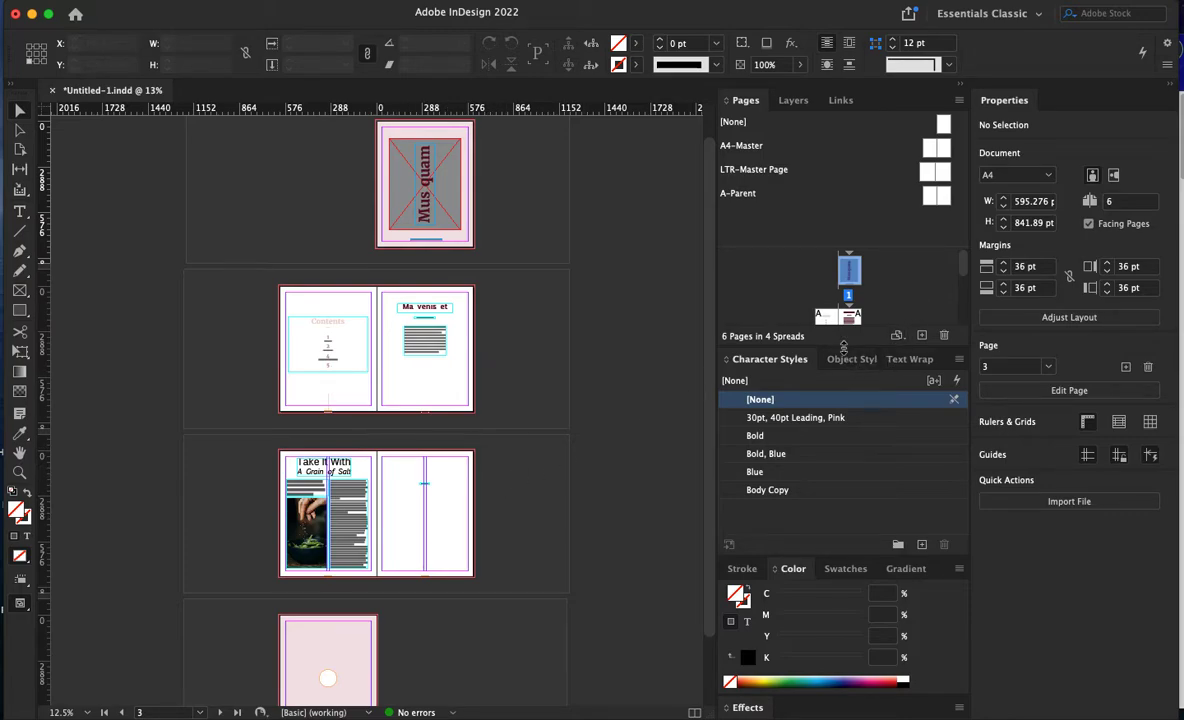
- Enlarge the document page thumbnail area so the spreads up to page 6 can be seen
{"action": "left_click_drag", "start_coordinate": [846, 347], "coordinate": [847, 365]}
{"action": "left_click_drag", "start_coordinate": [850, 435], "coordinate": [851, 546]}
{"action": "scroll", "coordinate": [824, 260], "scroll_direction": "down", "scroll_amount": 2}
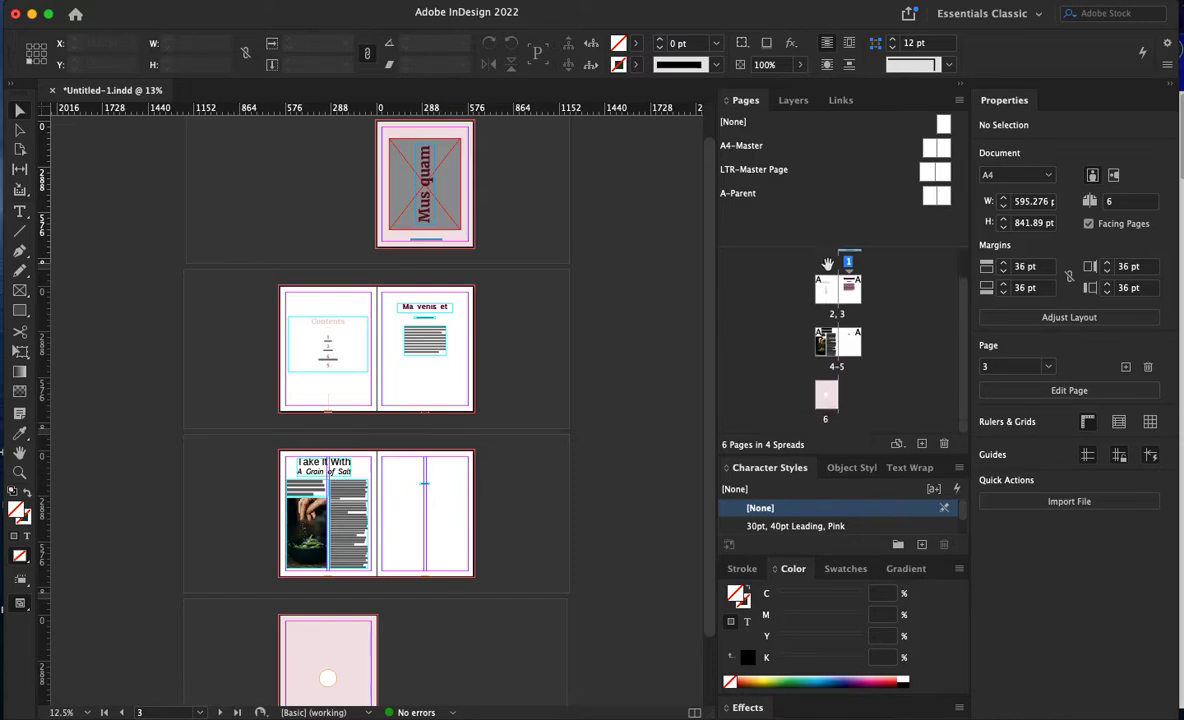
- Try moving page 5 and page 6 in turn to directly after page 2, undoing each move
{"action": "left_click_drag", "start_coordinate": [856, 347], "coordinate": [839, 292]}
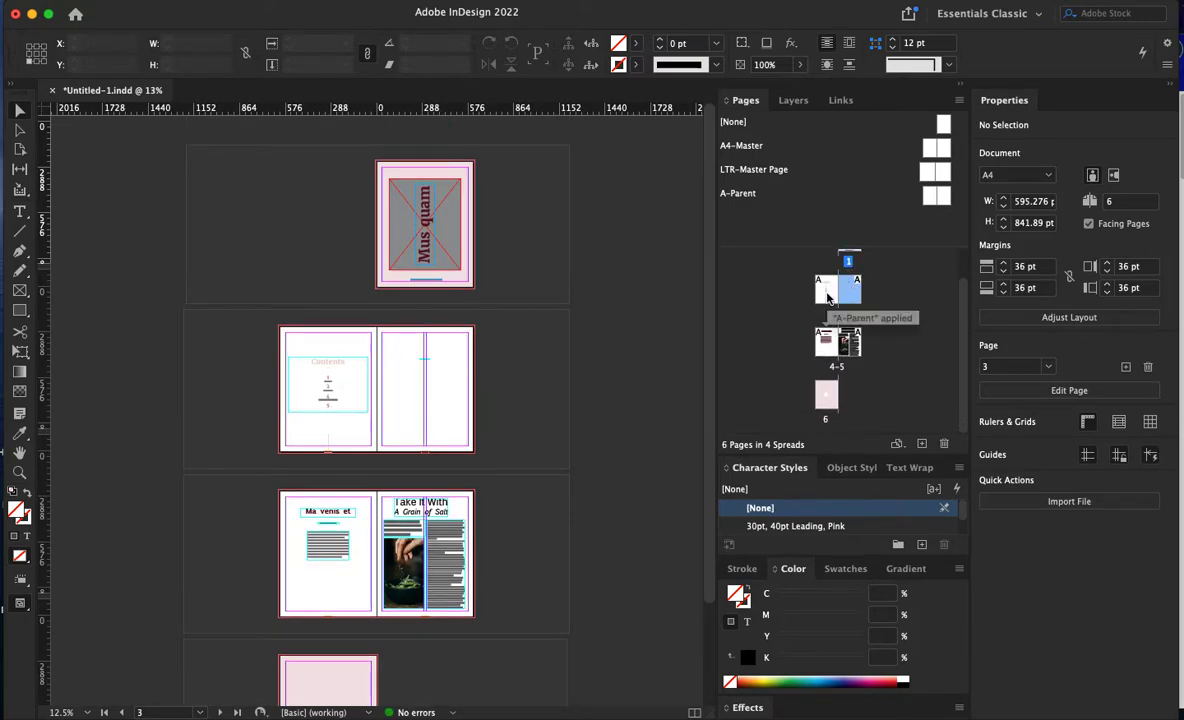
{"action": "key", "text": "super+z"}
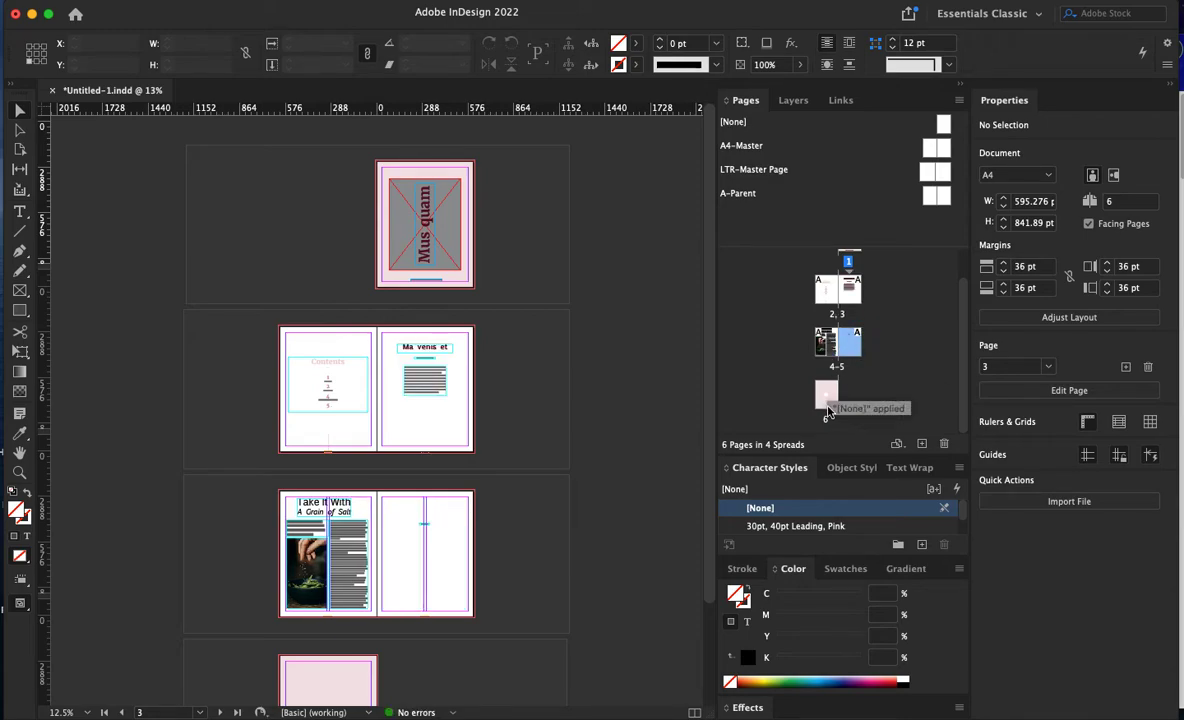
{"action": "key", "text": "super+shift+z"}
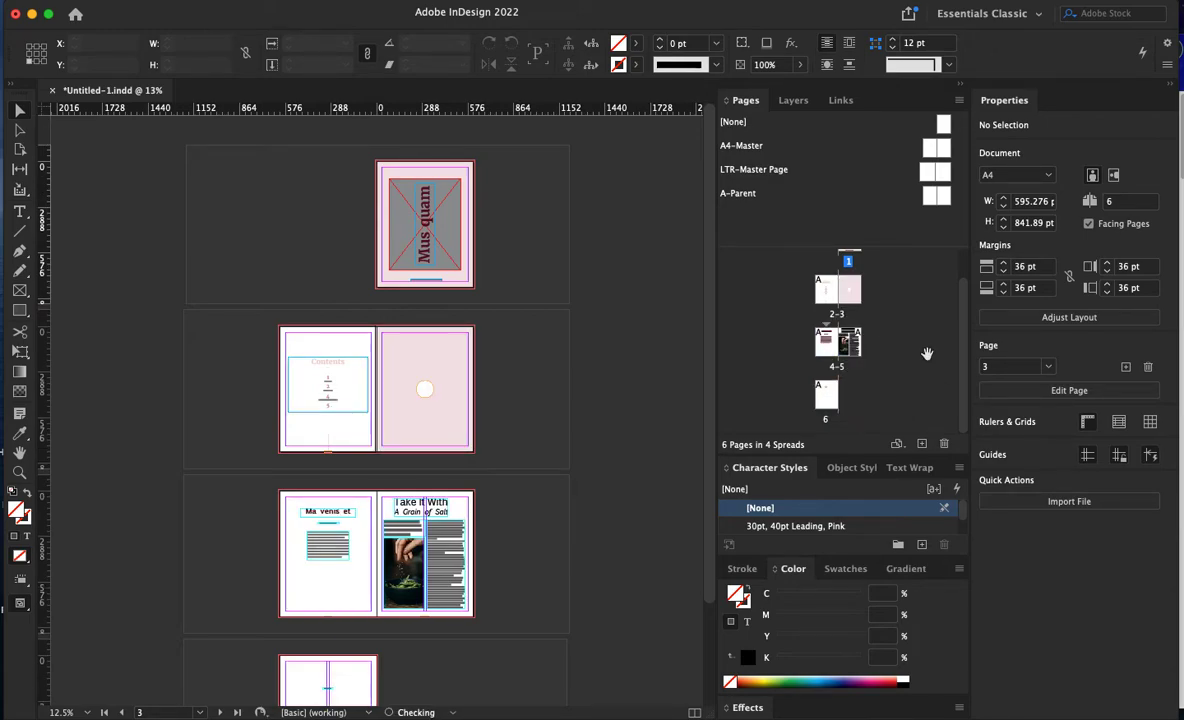
{"action": "key", "text": "super+z"}
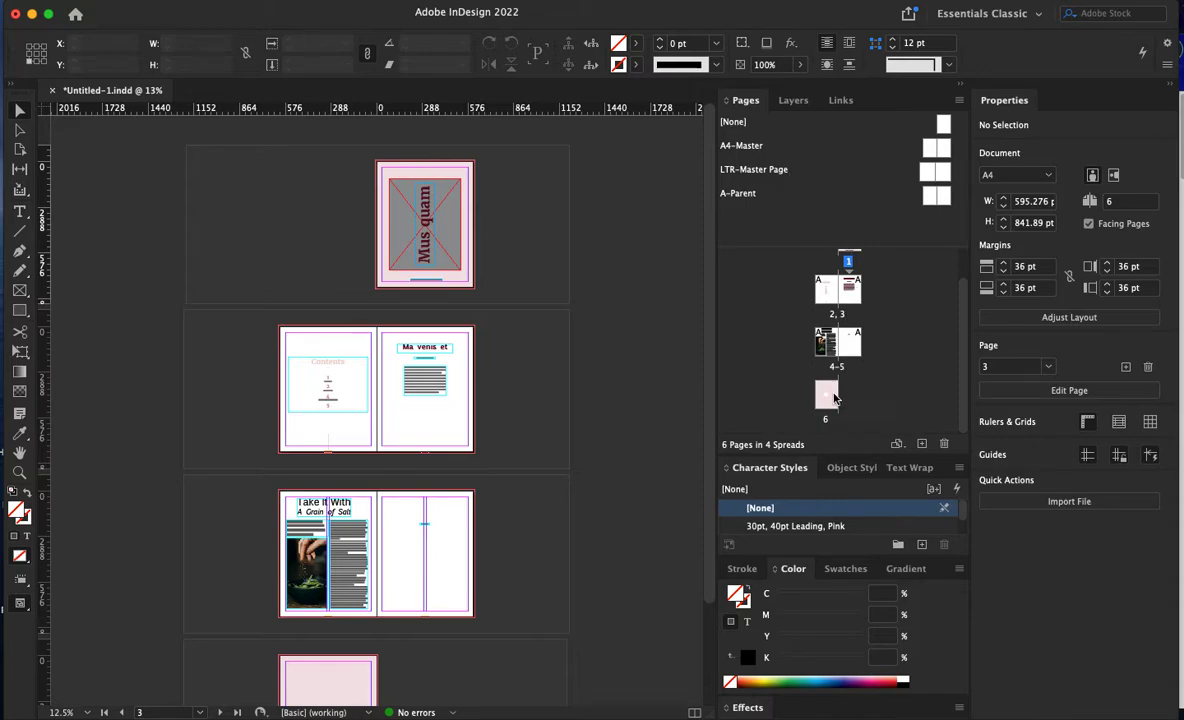
- Apply the [None] parent to page 1 and A-Parent to page 3, keeping the current page size
{"action": "scroll", "coordinate": [889, 308], "scroll_direction": "up", "scroll_amount": 1}
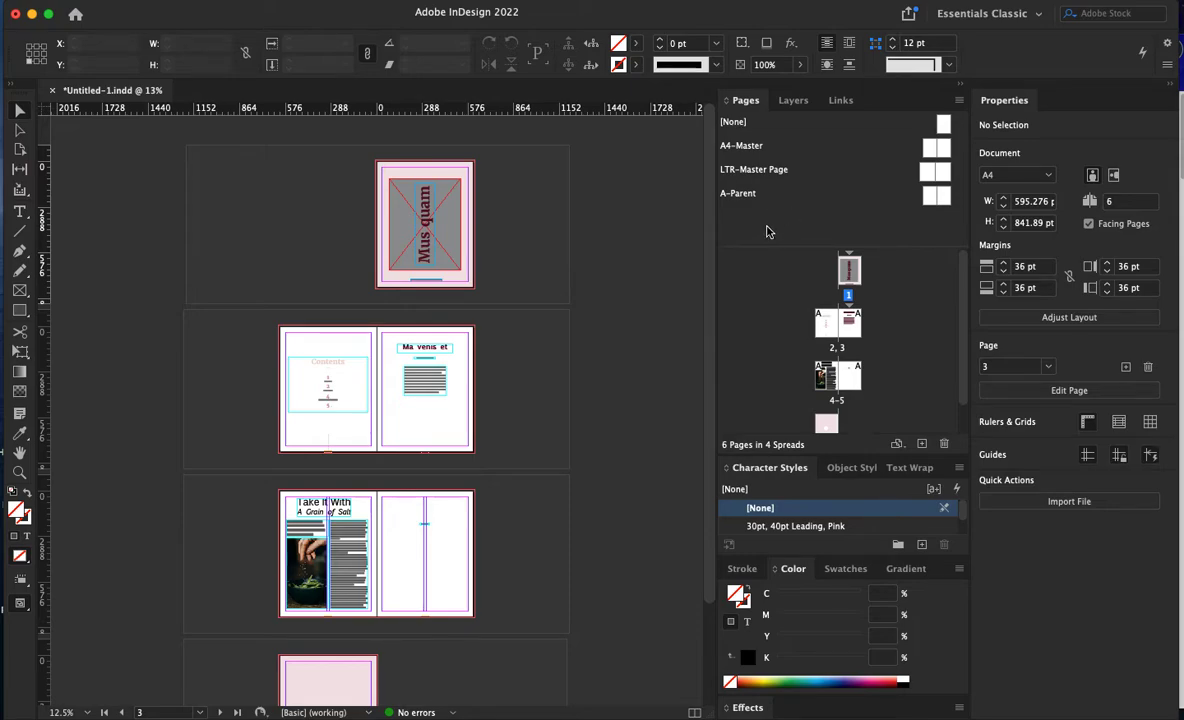
{"action": "left_click", "coordinate": [734, 124]}
{"action": "left_click_drag", "start_coordinate": [943, 124], "coordinate": [858, 287]}
{"action": "left_click_drag", "start_coordinate": [931, 199], "coordinate": [842, 318]}
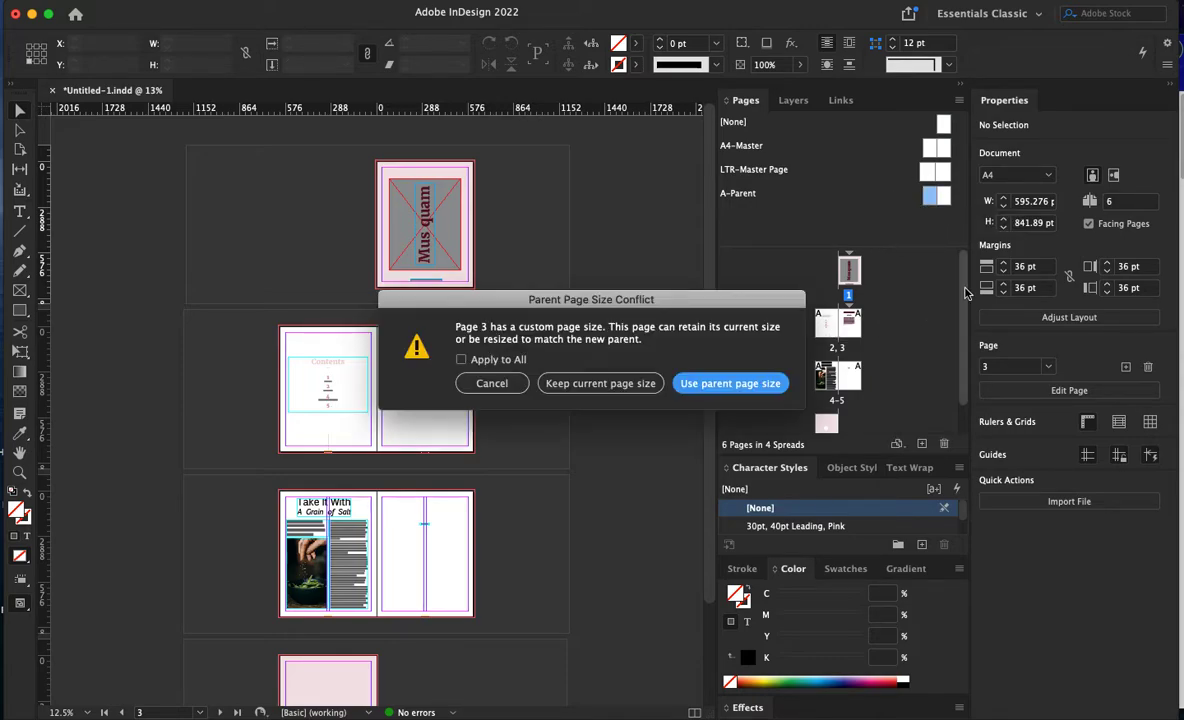
{"action": "left_click", "coordinate": [619, 386]}
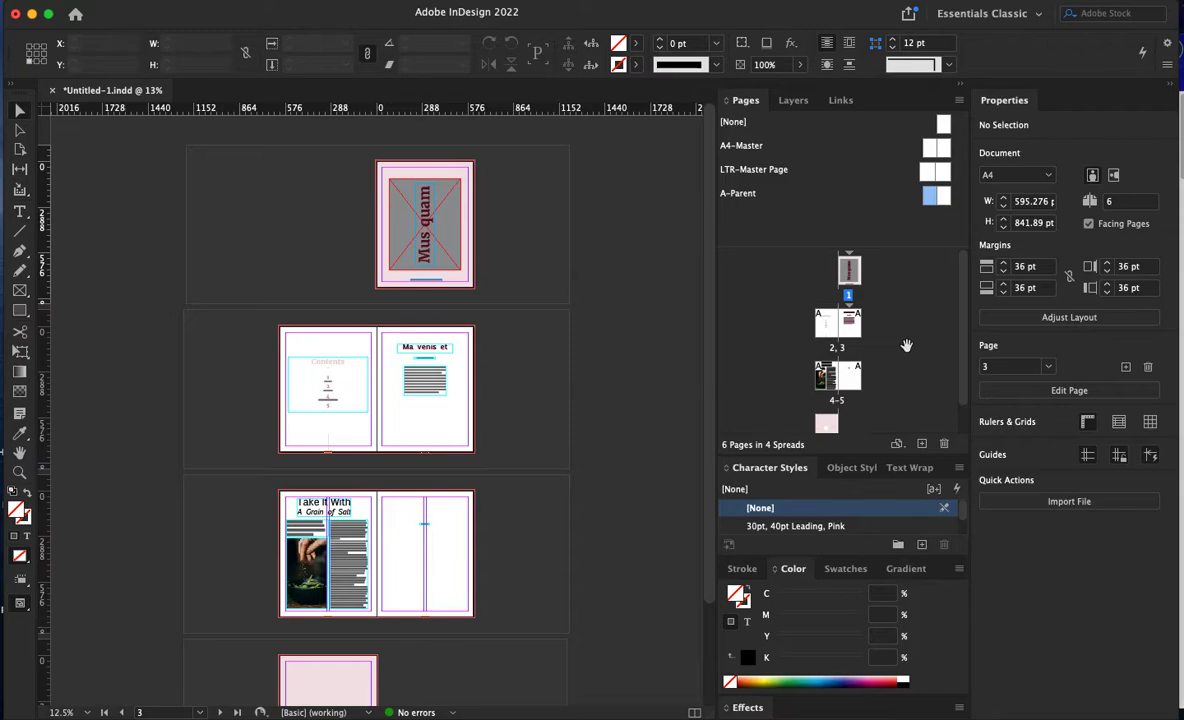
- View the A-Parent spread and return to the spread with pages 2 and 3
{"action": "double_click", "coordinate": [933, 205]}
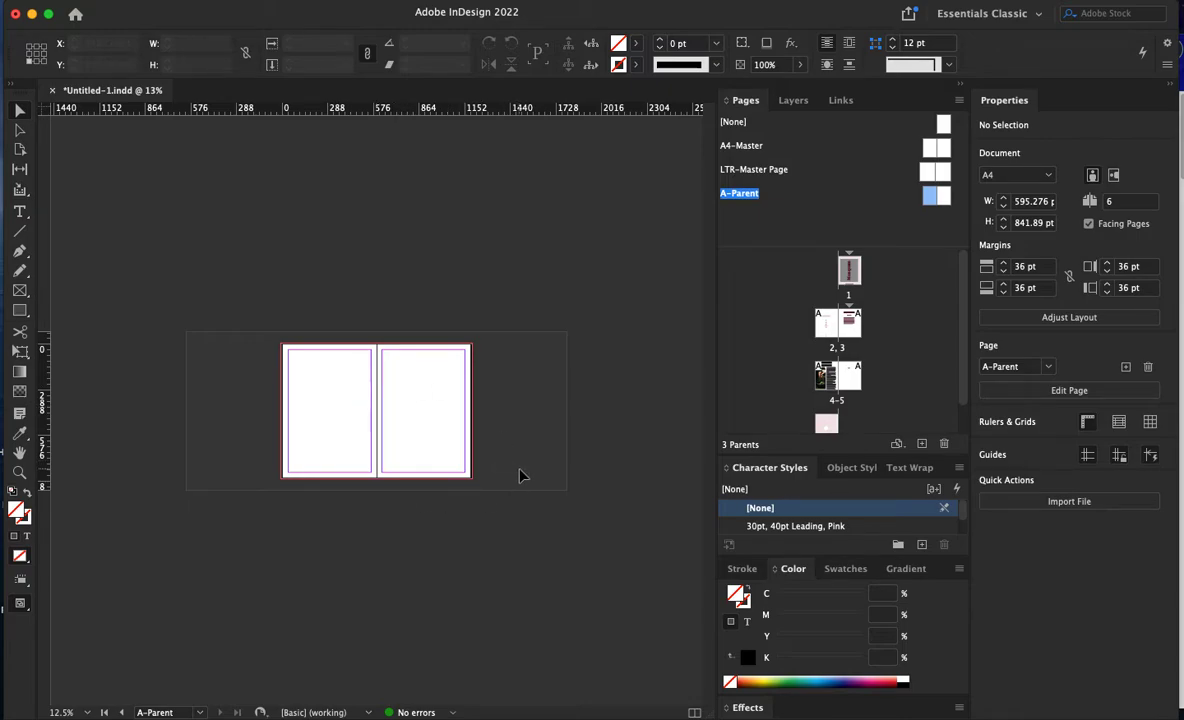
{"action": "left_click", "coordinate": [814, 226]}
{"action": "double_click", "coordinate": [849, 328]}
{"action": "right_click", "coordinate": [797, 226]}
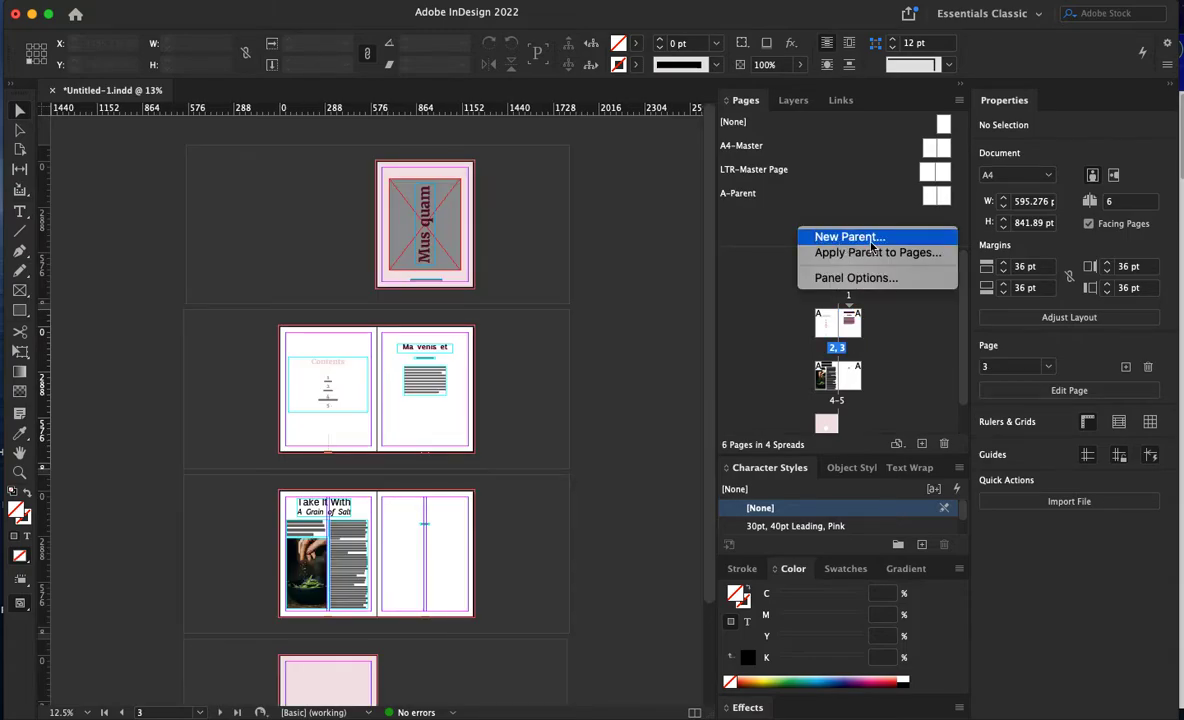
{"action": "left_click", "coordinate": [786, 303]}
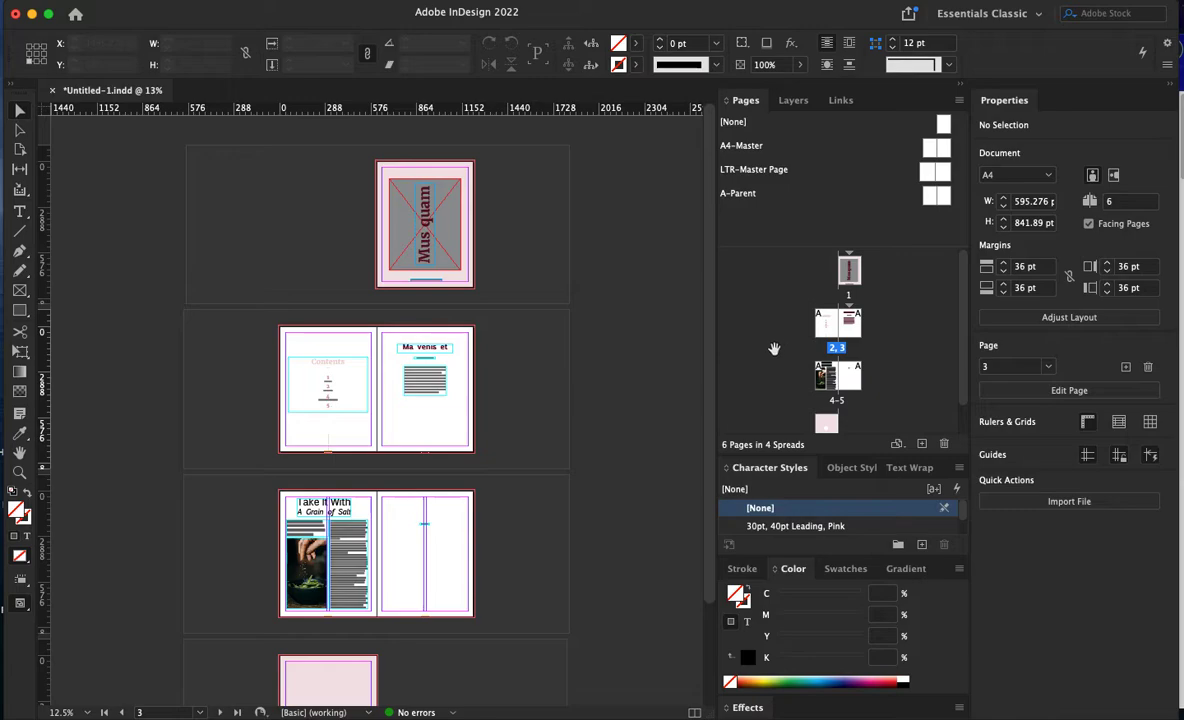
- Open the A-Parent spread and draw a text frame about 55 × 50 pt at the right page's top outer corner
{"action": "double_click", "coordinate": [937, 194]}
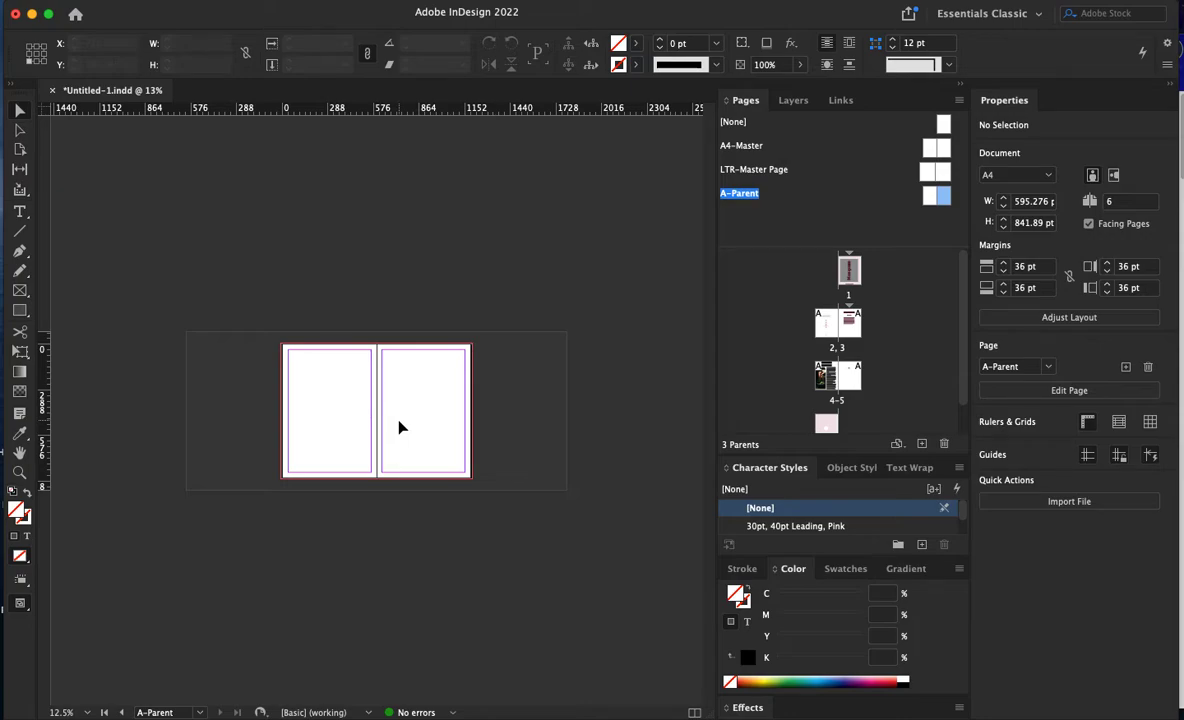
{"action": "key", "text": "super+equal"}
{"action": "key", "text": "super+equal"}
{"action": "left_click_drag", "start_coordinate": [437, 421], "coordinate": [243, 413]}
{"action": "key", "text": "super+equal"}
{"action": "left_click_drag", "start_coordinate": [363, 362], "coordinate": [438, 520]}
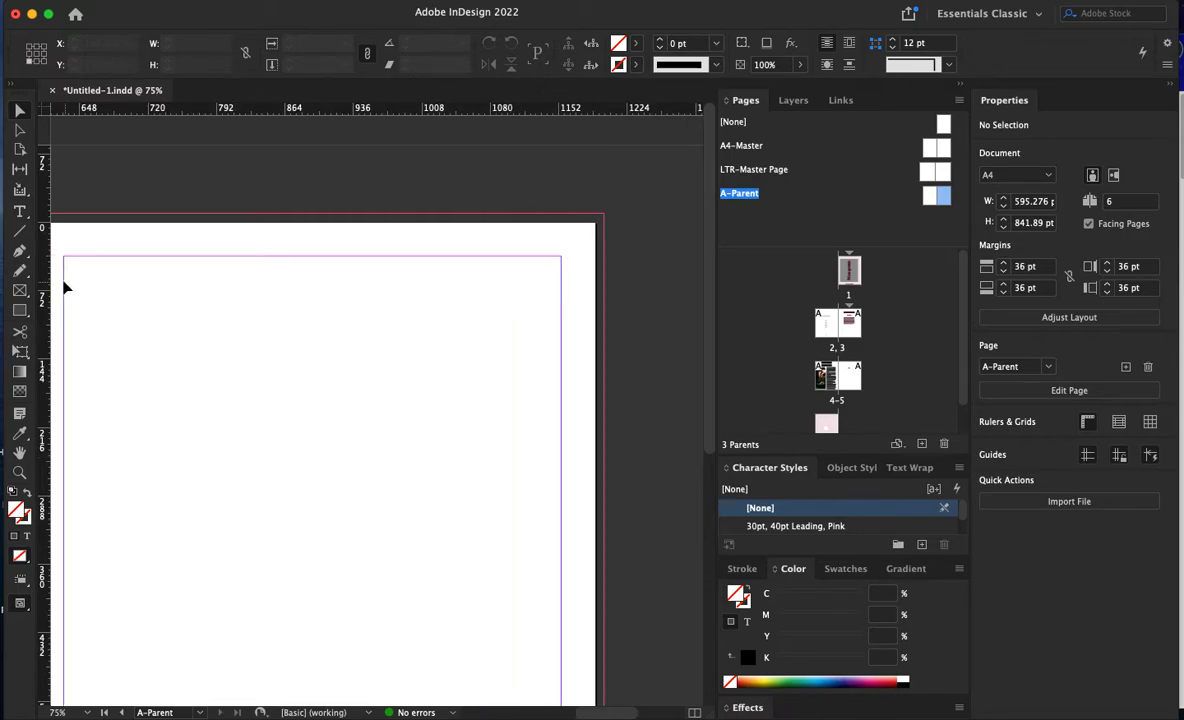
{"action": "left_click", "coordinate": [19, 211]}
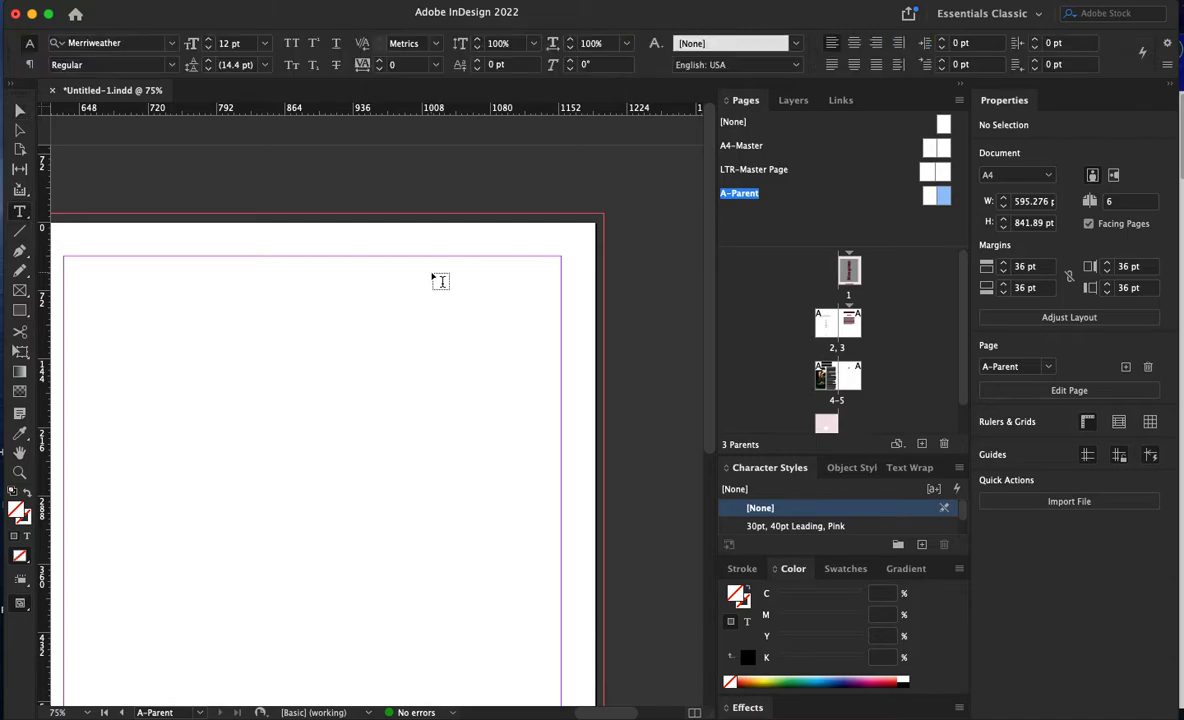
{"action": "left_click_drag", "start_coordinate": [570, 241], "coordinate": [518, 289]}
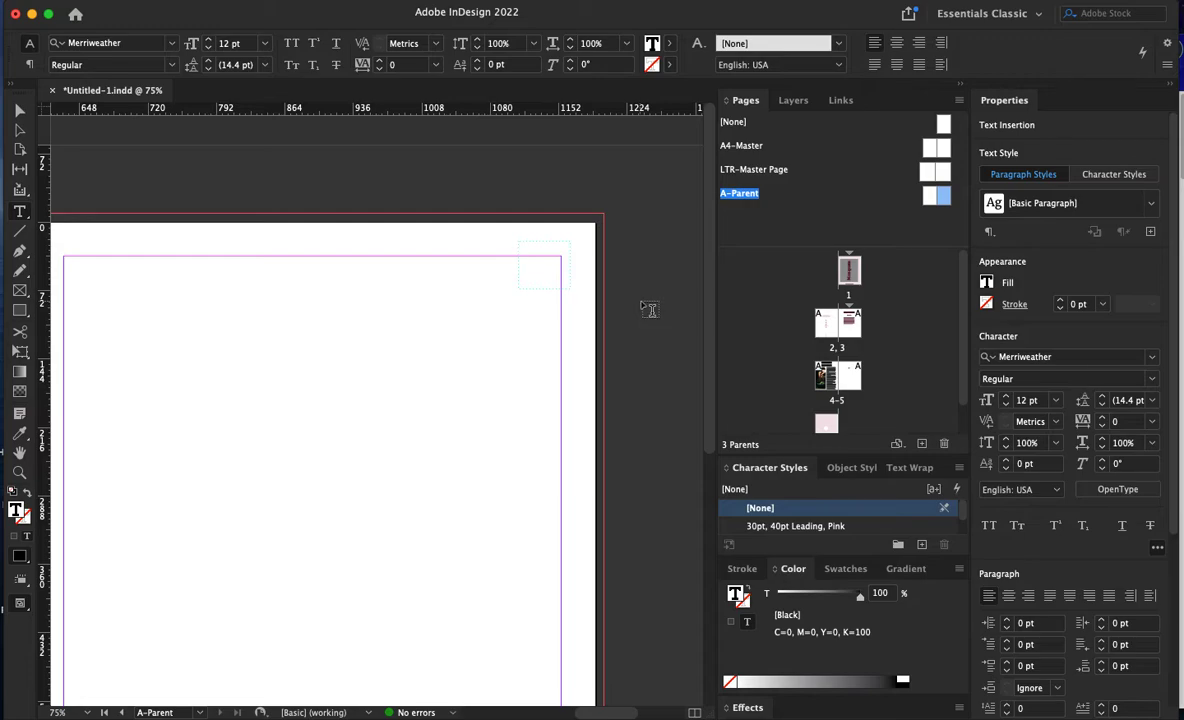
- Insert a Current Page Number marker in the text frame on A-Parent's right page
{"action": "right_click", "coordinate": [543, 266]}
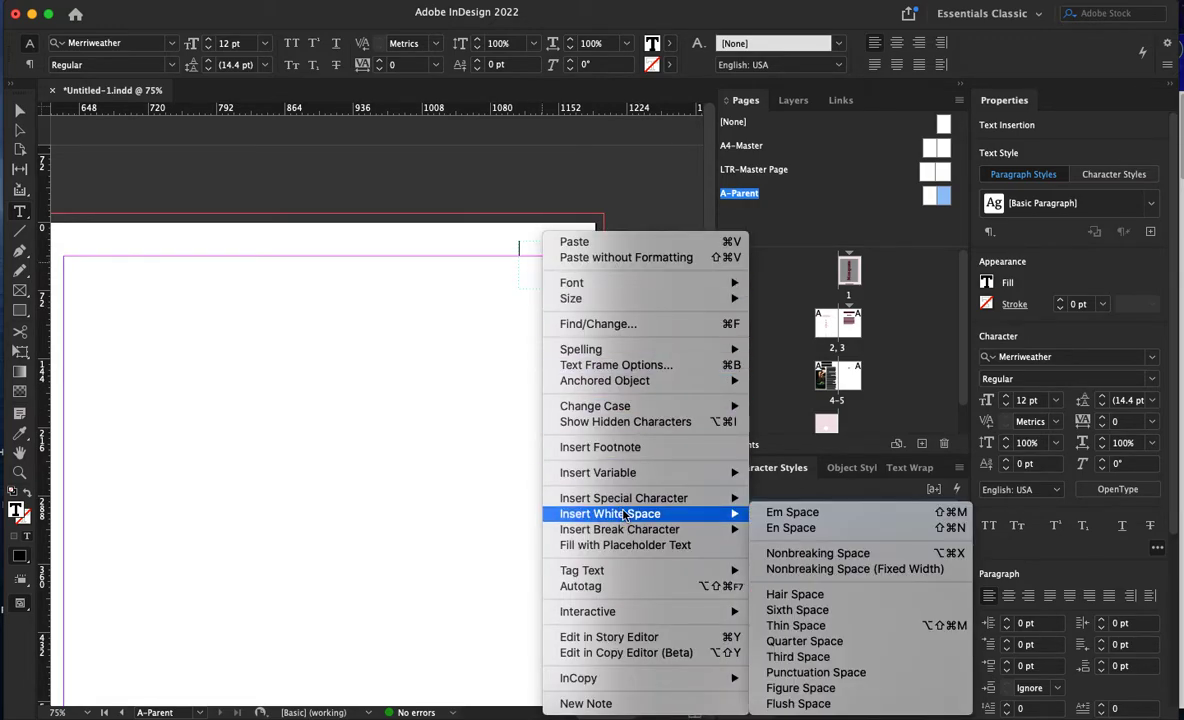
{"action": "mouse_move", "coordinate": [626, 501]}
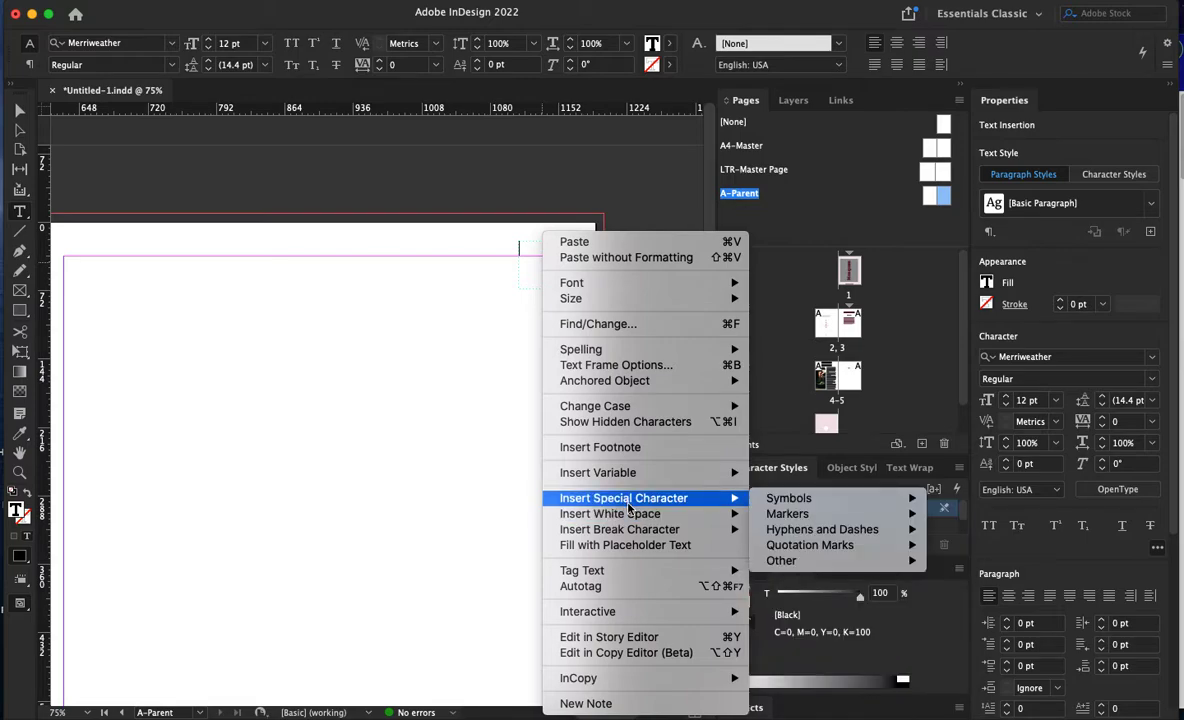
{"action": "mouse_move", "coordinate": [805, 514]}
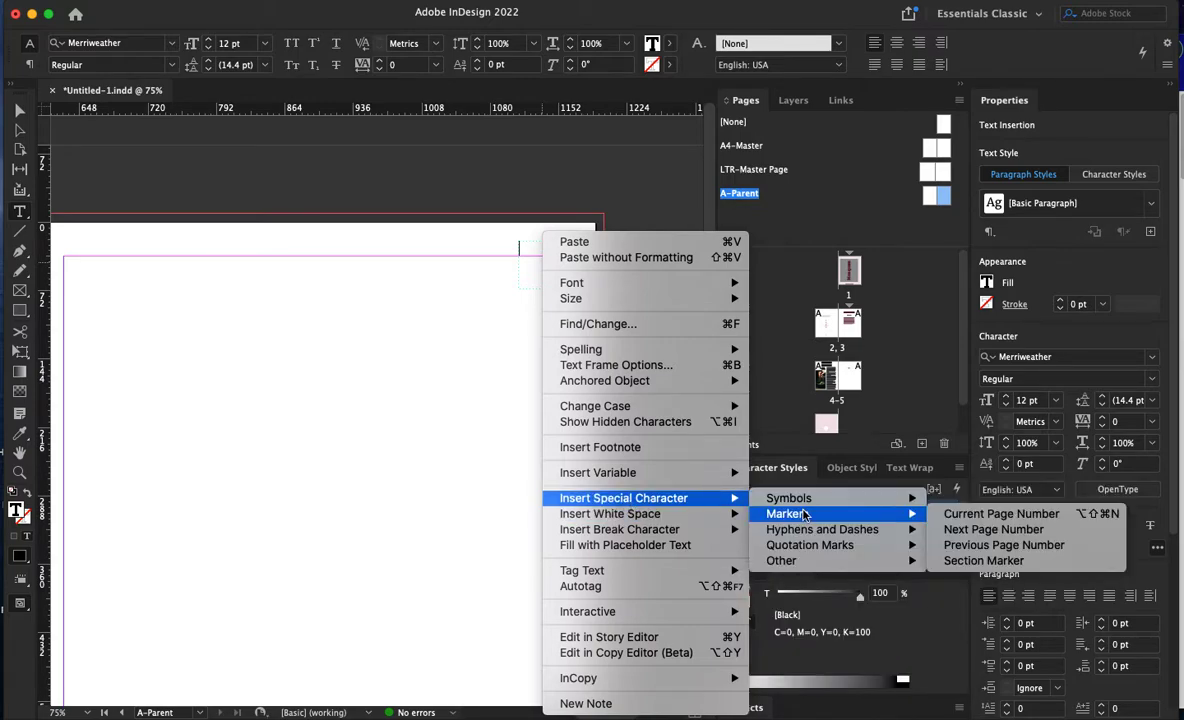
{"action": "left_click", "coordinate": [972, 515]}
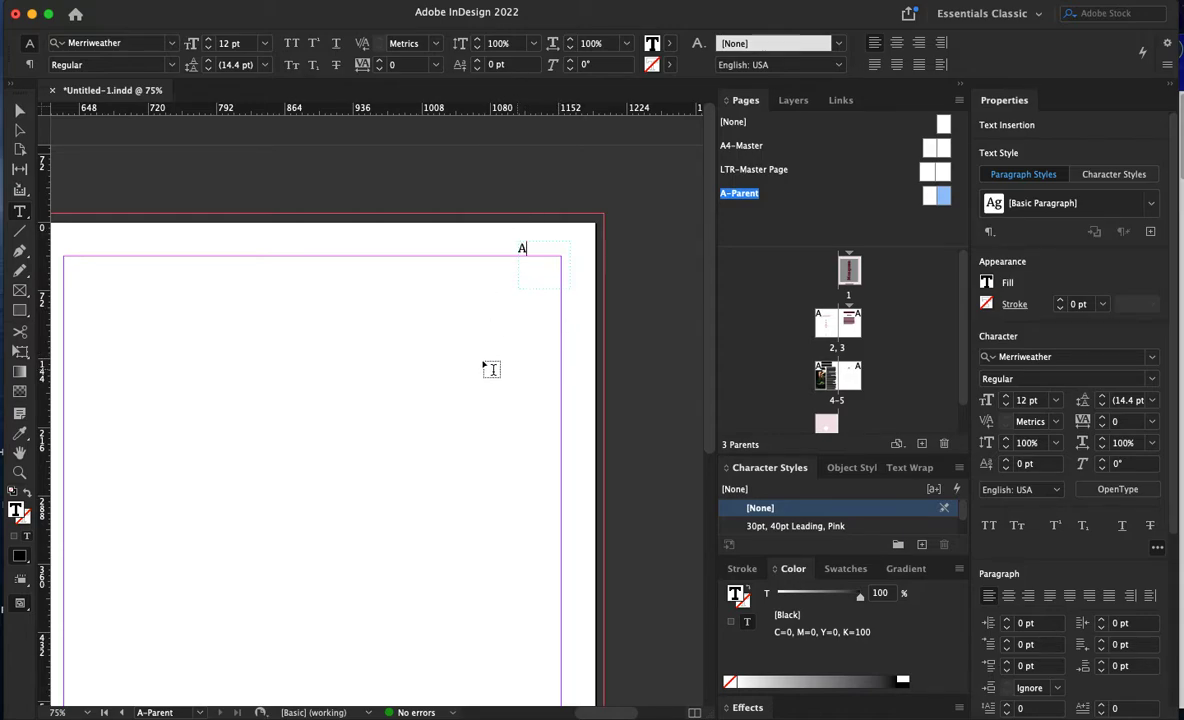
{"action": "left_click", "coordinate": [21, 108]}
- Draw a text frame about 65 × 66 pt at the top outer corner of A-Parent's left page
{"action": "scroll", "coordinate": [275, 388], "scroll_direction": "left", "scroll_amount": 10}
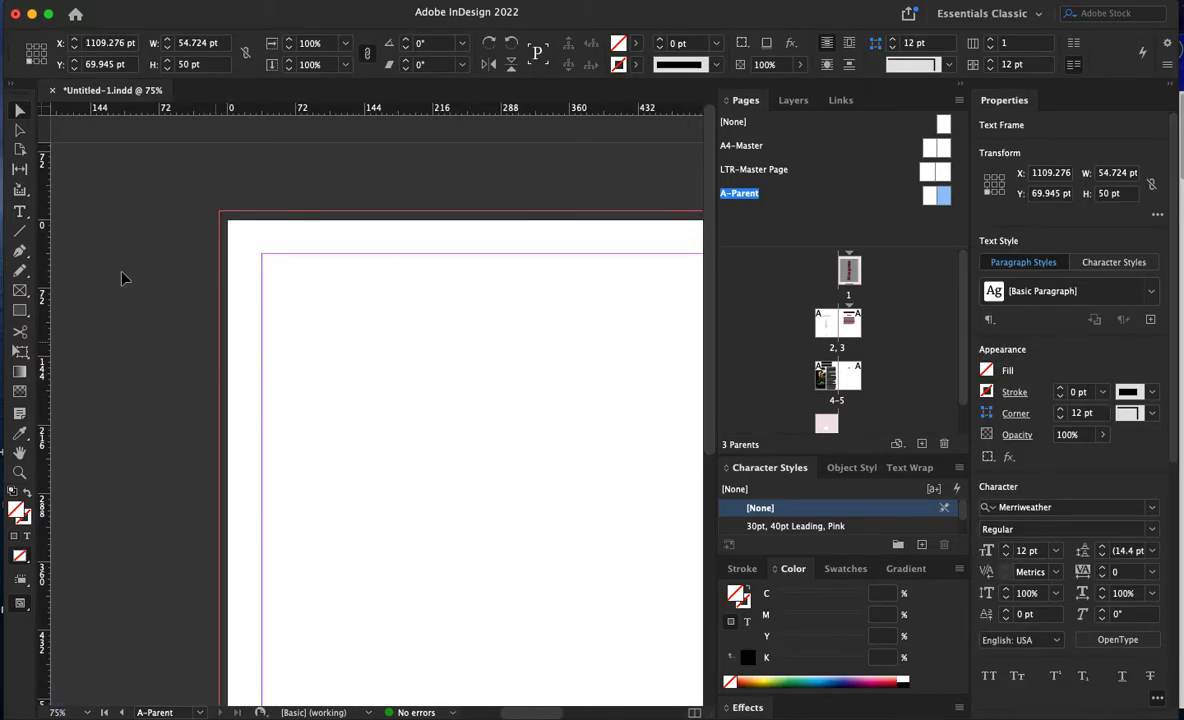
{"action": "left_click", "coordinate": [19, 211]}
{"action": "left_click_drag", "start_coordinate": [232, 223], "coordinate": [292, 282]}
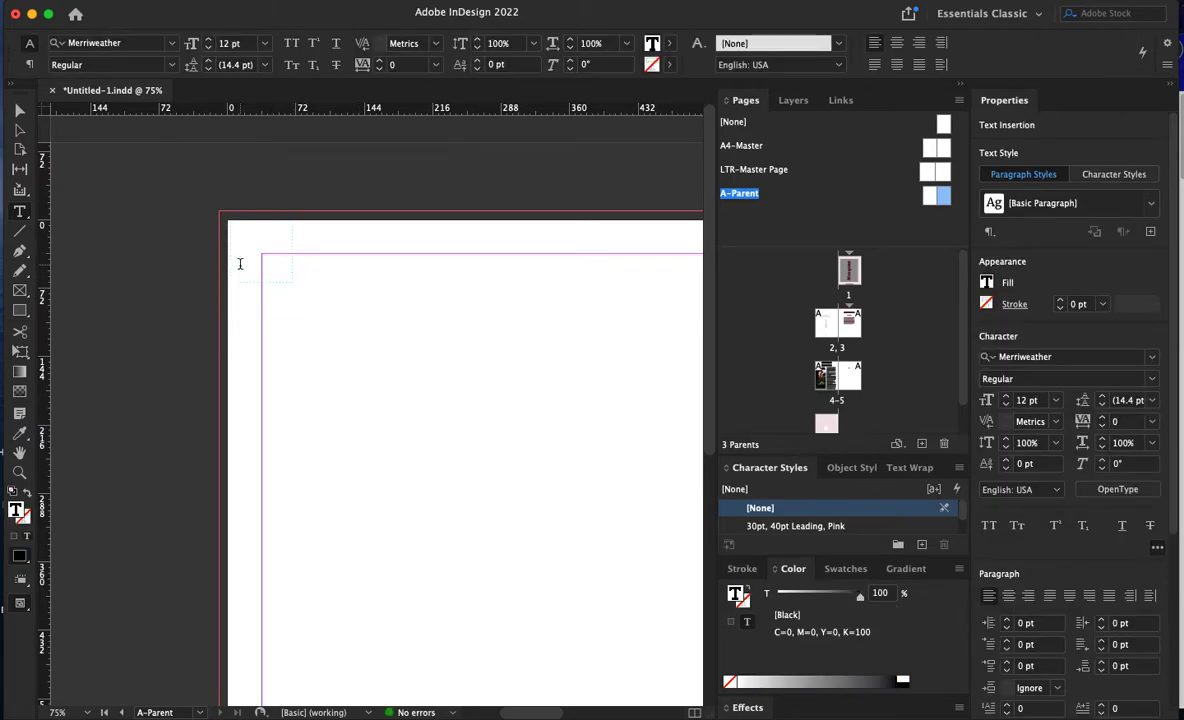
- Insert a Current Page Number marker in the text frame on A-Parent's left page
{"action": "right_click", "coordinate": [231, 229]}
{"action": "mouse_move", "coordinate": [320, 498]}
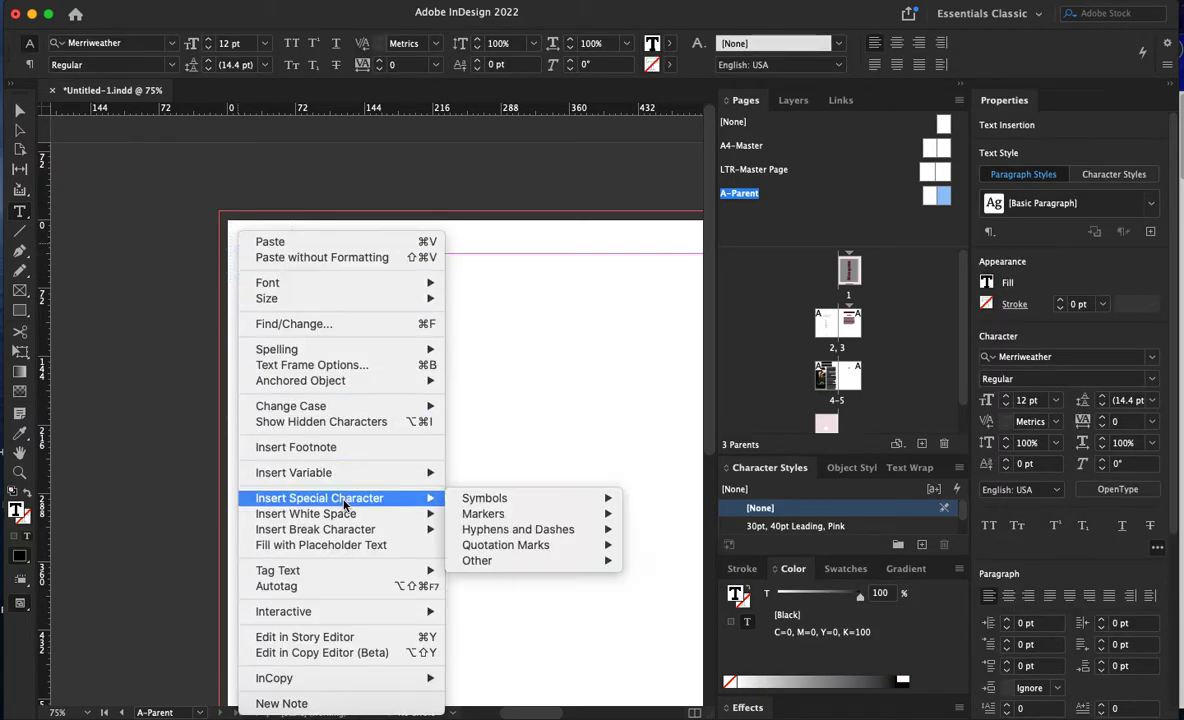
{"action": "mouse_move", "coordinate": [525, 519]}
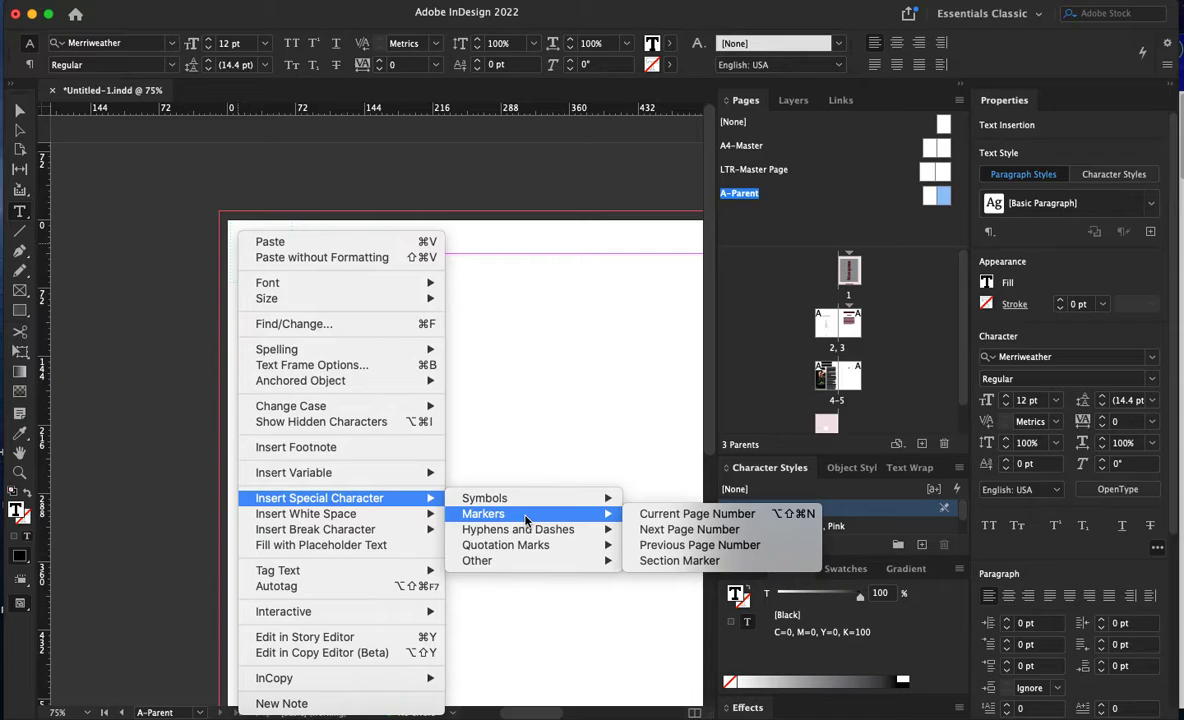
{"action": "left_click", "coordinate": [665, 515]}
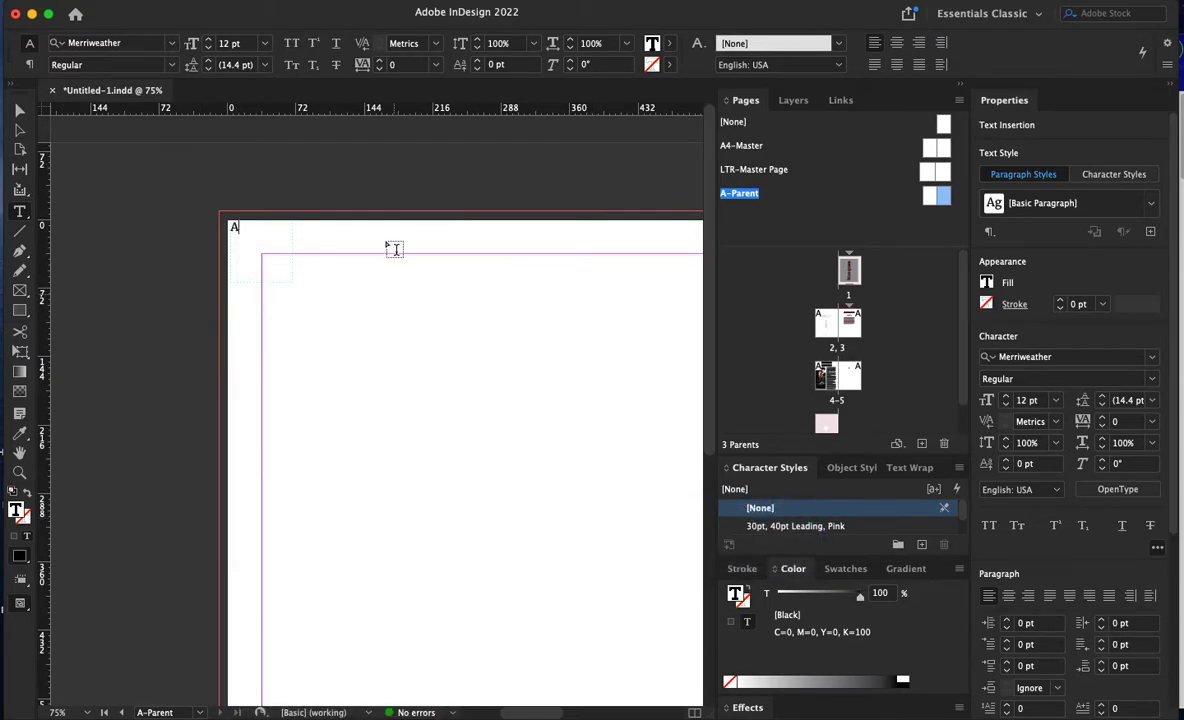
{"action": "left_click", "coordinate": [18, 108]}
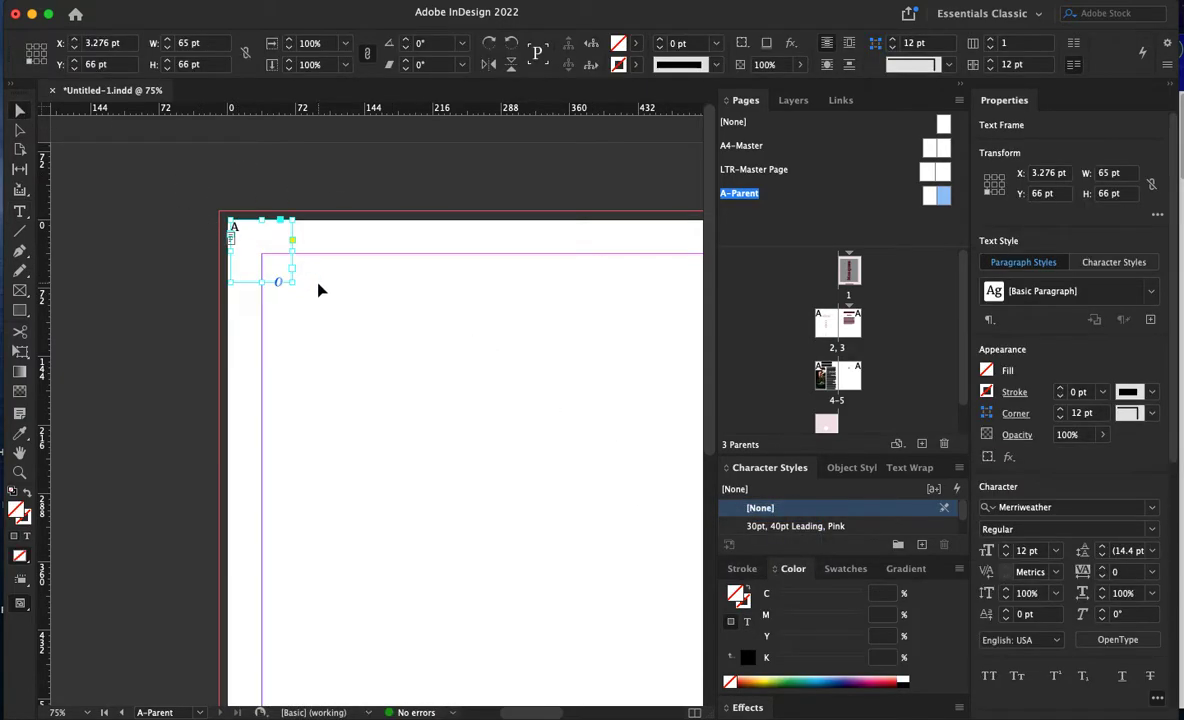
- Move the right page's number frame down and outward to about X 1136 pt, Y 81 pt
{"action": "key", "text": "super+minus"}
{"action": "key", "text": "super+minus"}
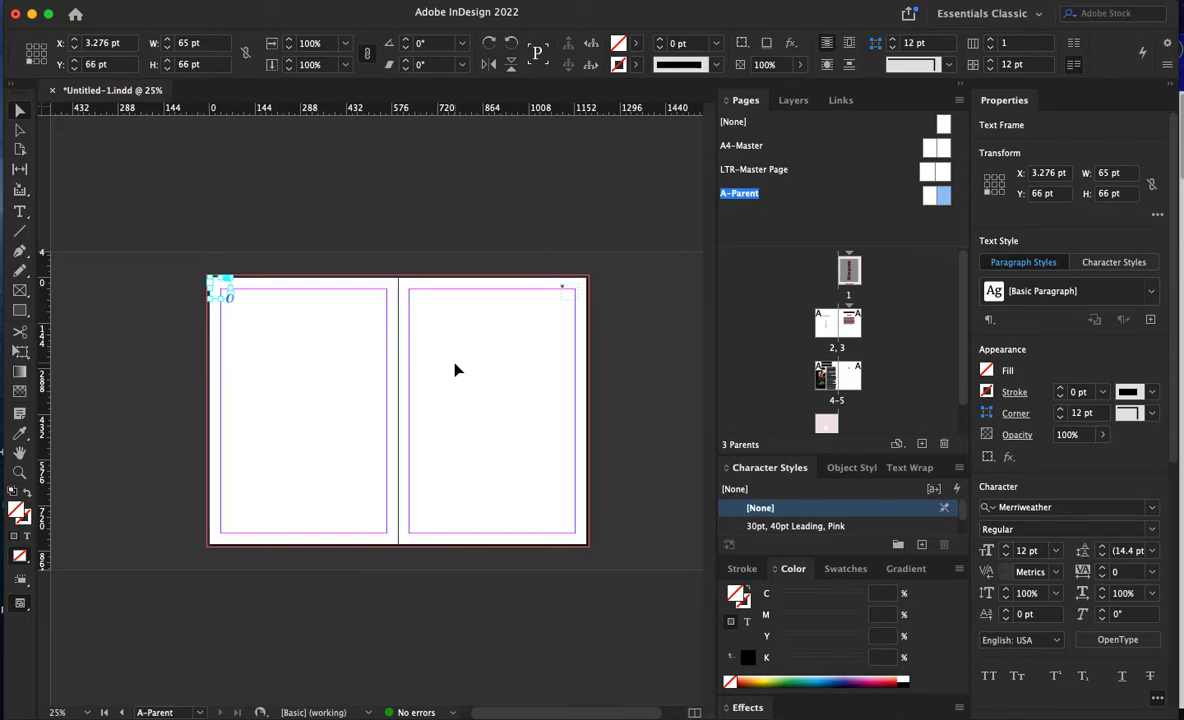
{"action": "key", "text": "super+equal"}
{"action": "left_click_drag", "start_coordinate": [499, 358], "coordinate": [159, 362]}
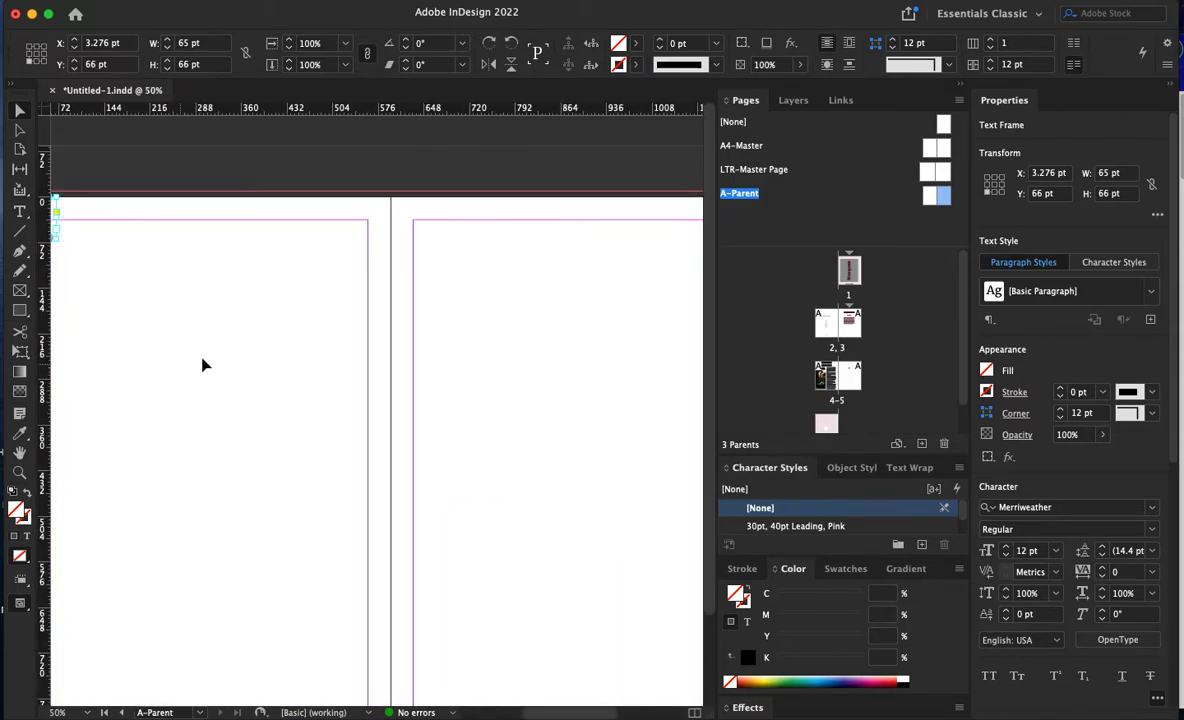
{"action": "key", "text": "super+minus"}
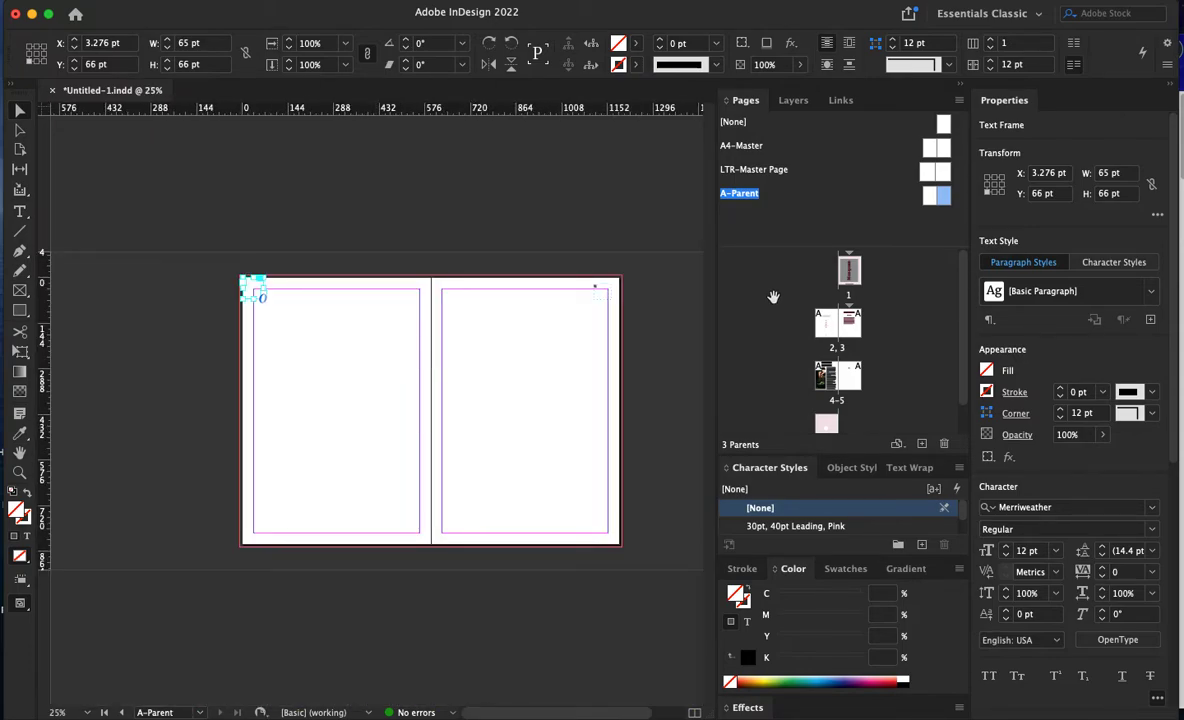
{"action": "left_click", "coordinate": [963, 86]}
{"action": "key", "text": "super+equal"}
{"action": "left_click_drag", "start_coordinate": [679, 362], "coordinate": [132, 362]}
{"action": "left_click_drag", "start_coordinate": [600, 219], "coordinate": [619, 236]}
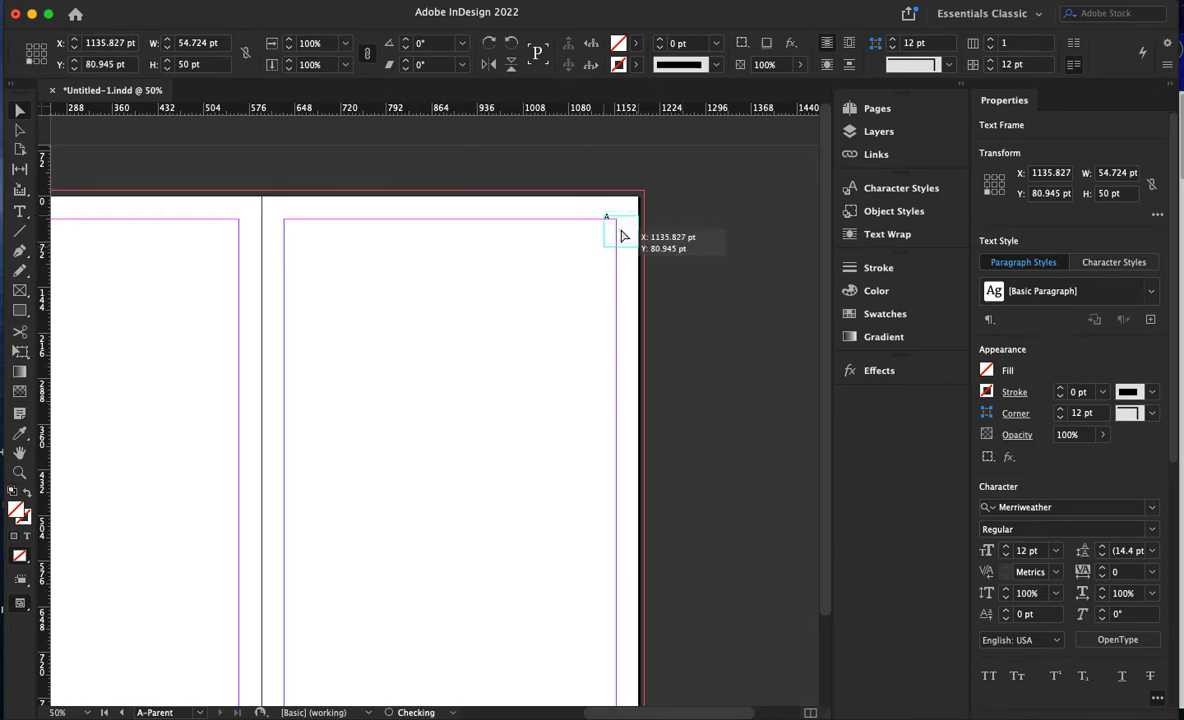
- Move the left page's number frame down and inward to about X 29 pt, Y 93 pt
{"action": "left_click_drag", "start_coordinate": [255, 268], "coordinate": [773, 333]}
{"action": "left_click_drag", "start_coordinate": [426, 206], "coordinate": [441, 234]}
{"action": "left_click_drag", "start_coordinate": [588, 287], "coordinate": [497, 296]}
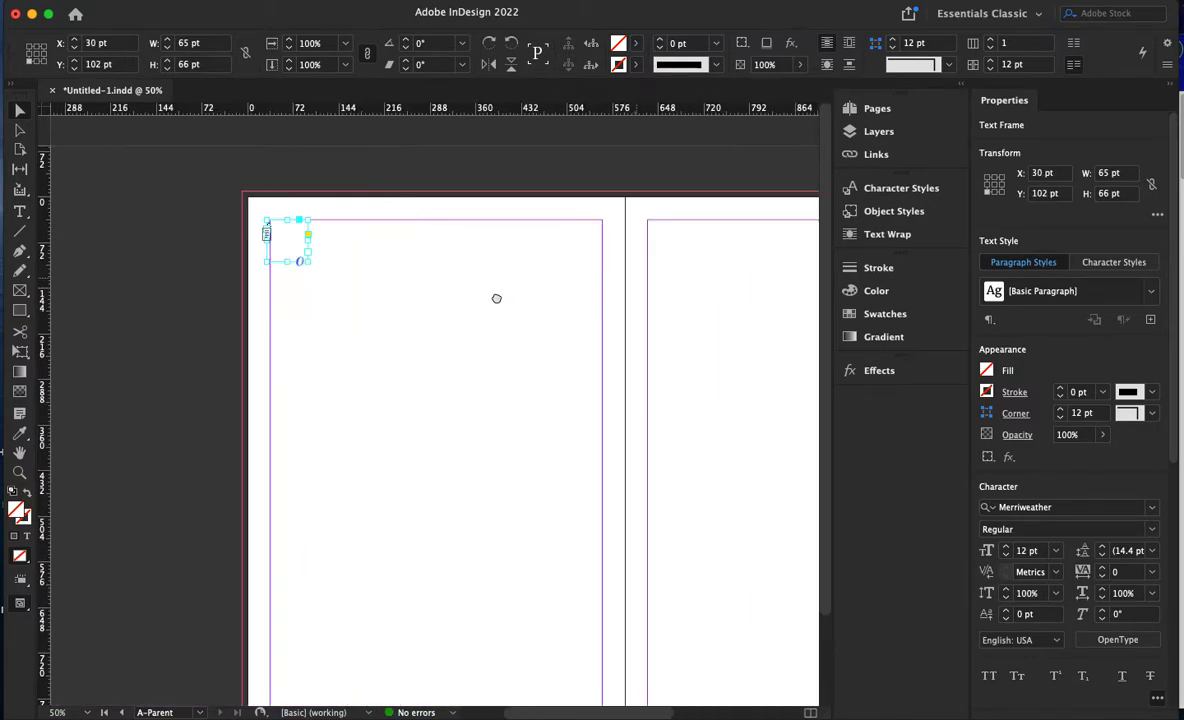
{"action": "mouse_move", "coordinate": [289, 220]}
{"action": "left_mouse_down"}
{"action": "mouse_move", "coordinate": [295, 237]}
{"action": "mouse_move", "coordinate": [290, 228]}
{"action": "left_mouse_up"}
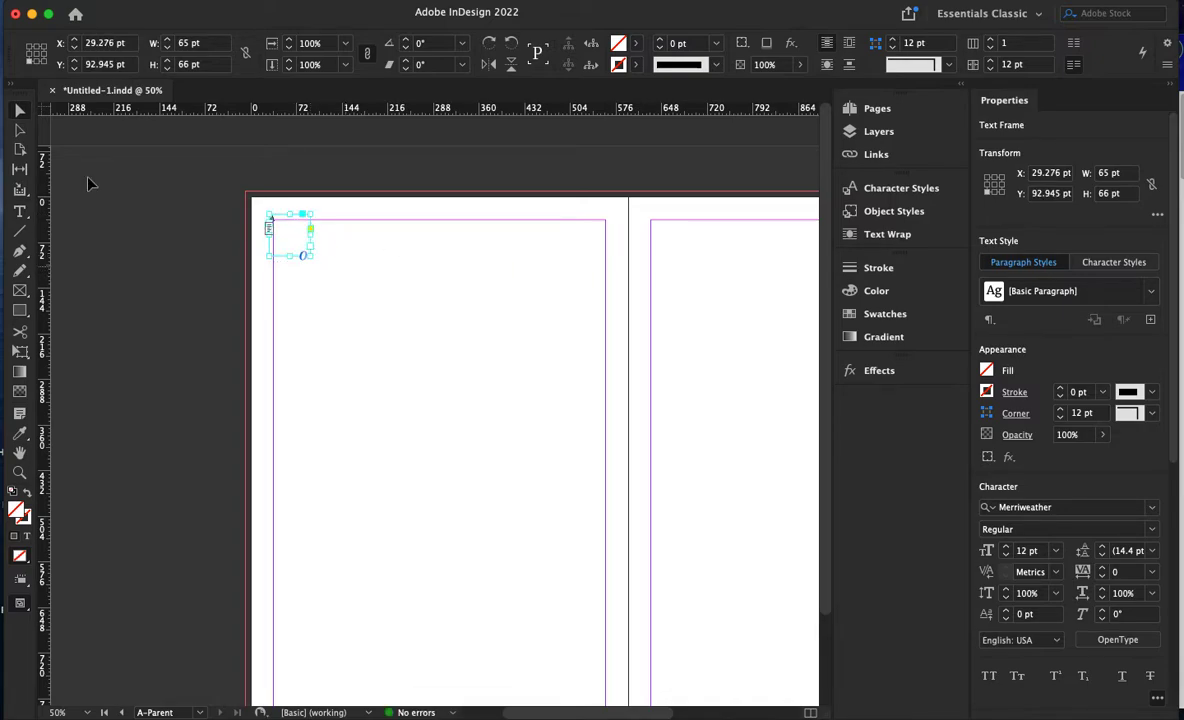
- Open page 2 and examine the automatic page numbers on pages 2, 3 and 4
{"action": "left_click", "coordinate": [960, 84]}
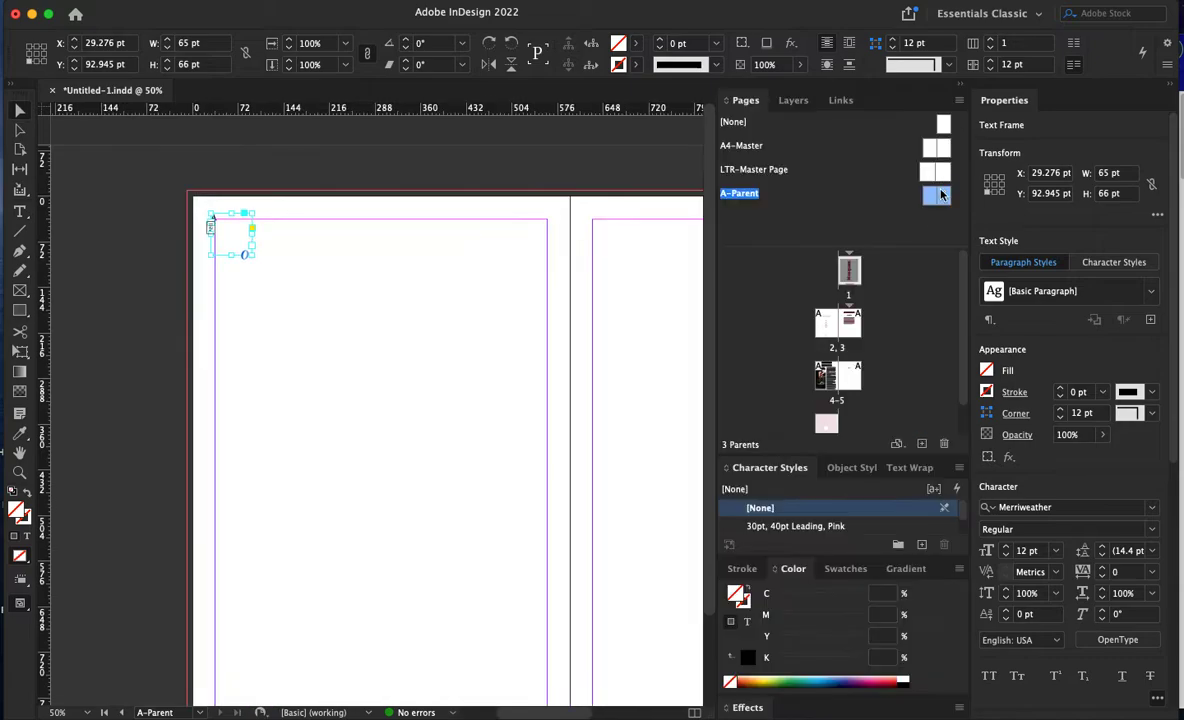
{"action": "left_click", "coordinate": [857, 325]}
{"action": "double_click", "coordinate": [826, 321]}
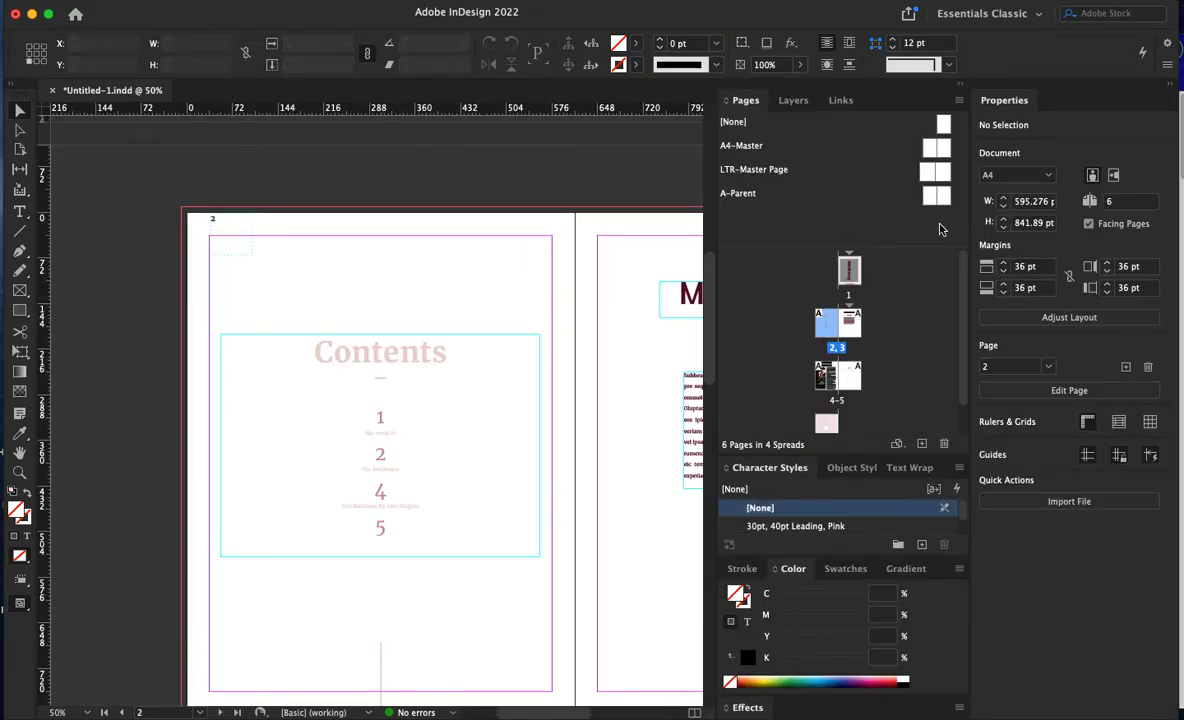
{"action": "left_click_drag", "start_coordinate": [508, 292], "coordinate": [99, 303]}
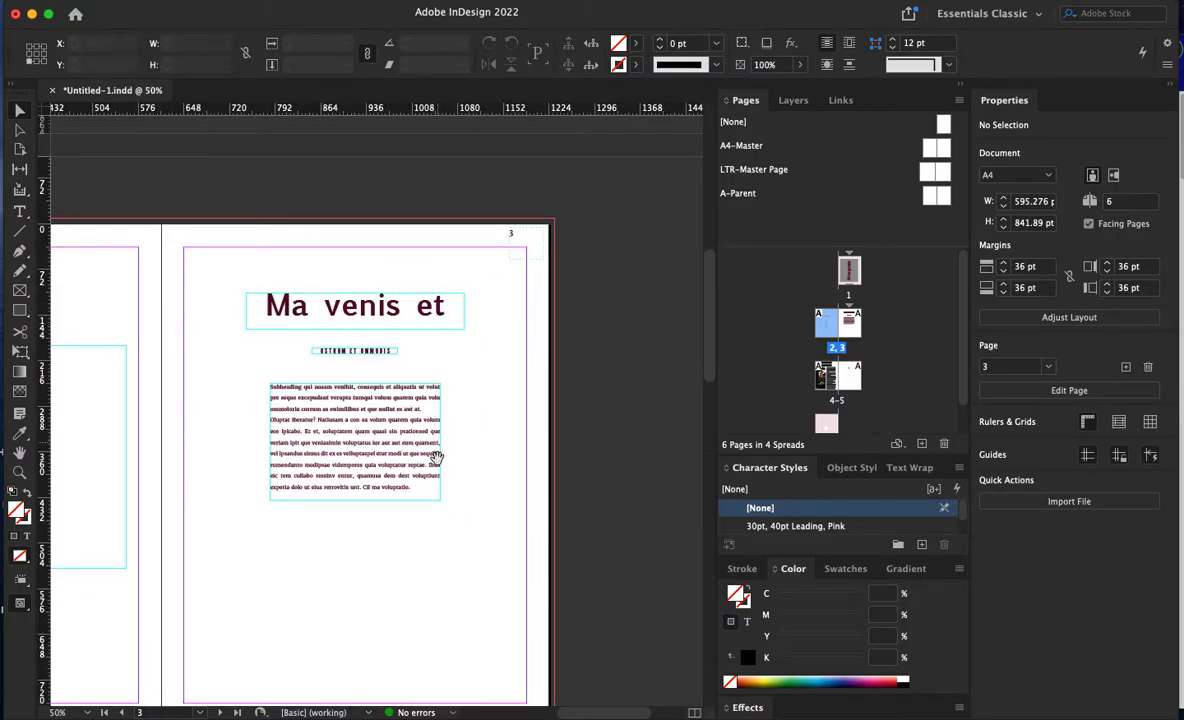
{"action": "scroll", "coordinate": [481, 476], "scroll_direction": "down", "scroll_amount": 10}
{"action": "scroll", "coordinate": [312, 534], "scroll_direction": "left", "scroll_amount": 10}
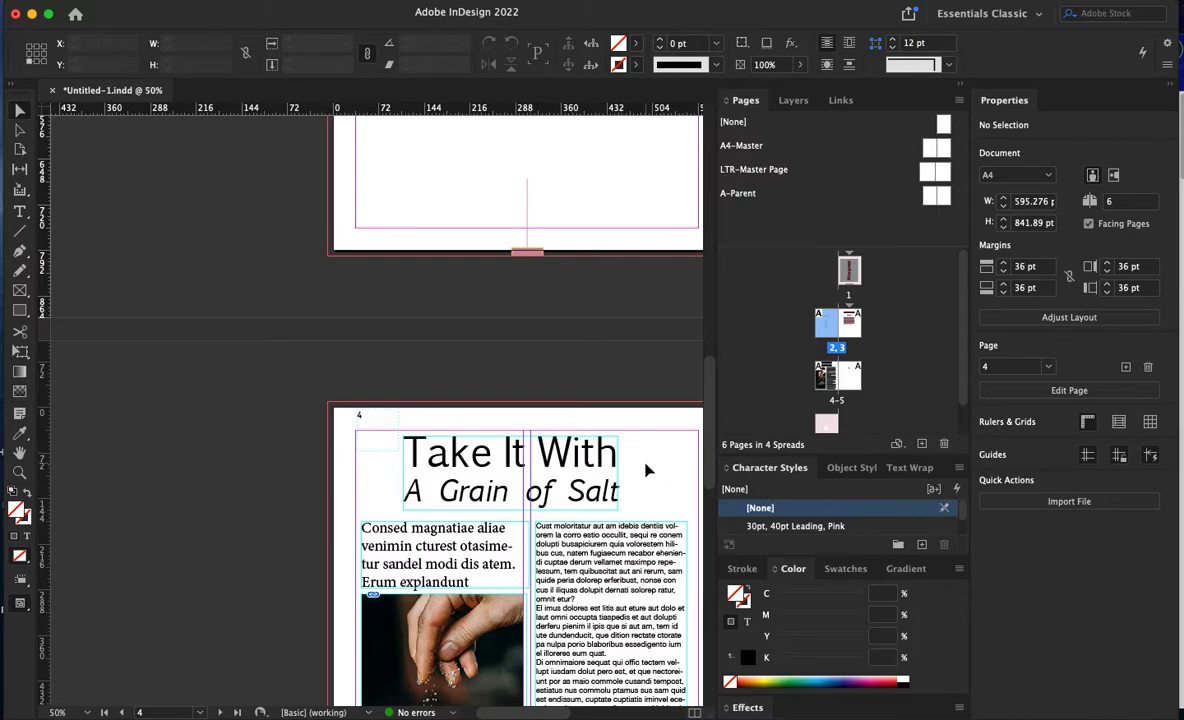
{"action": "double_click", "coordinate": [946, 196]}
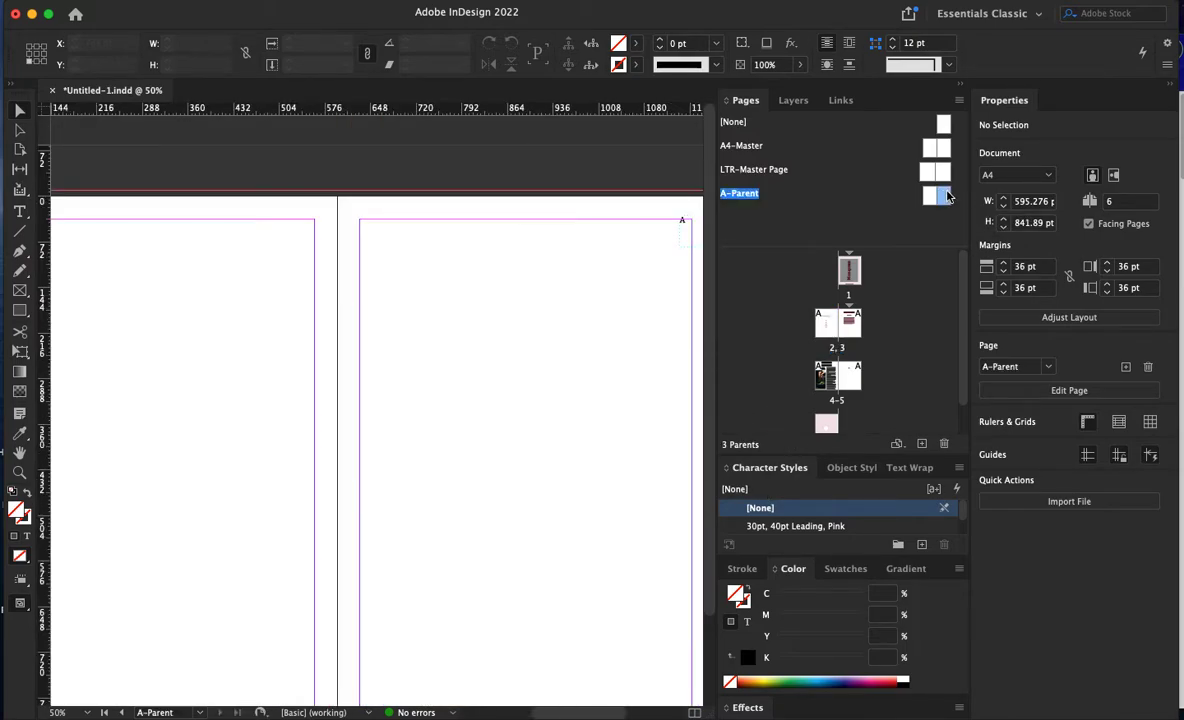
{"action": "left_click", "coordinate": [959, 103]}
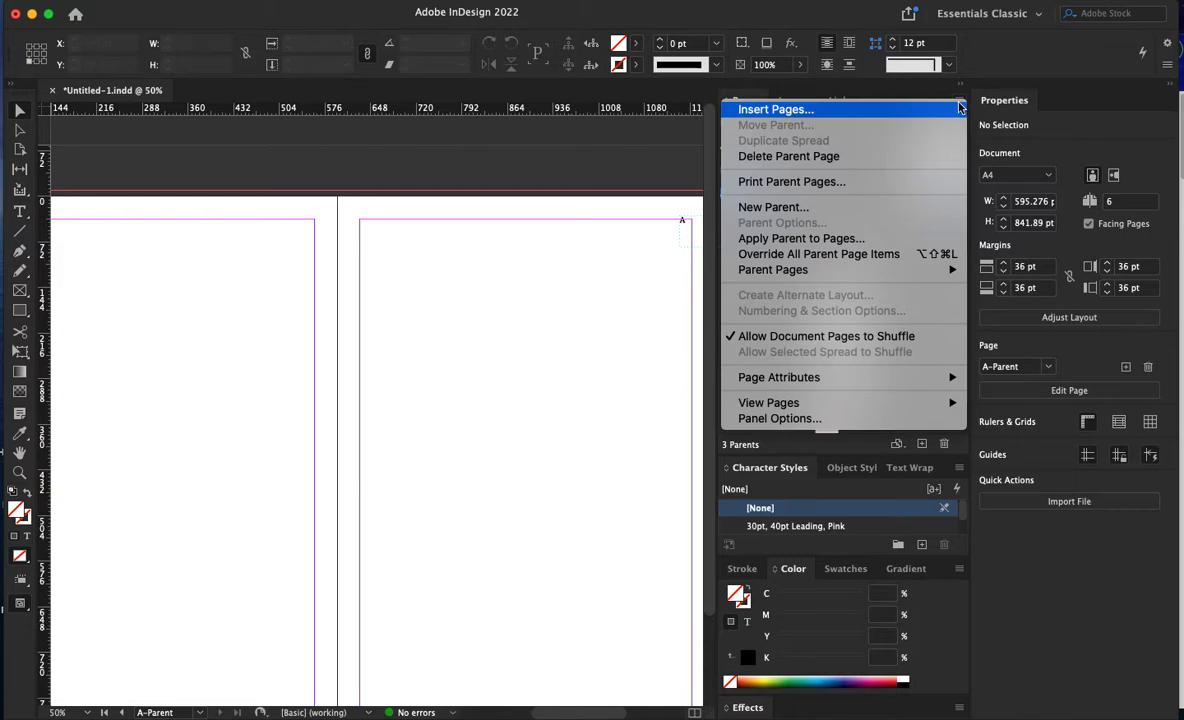
{"action": "left_click", "coordinate": [647, 198]}
- Open the Numbering & Section Options for page 3 and review the available page numbering styles
{"action": "left_click", "coordinate": [855, 325]}
{"action": "double_click", "coordinate": [855, 328]}
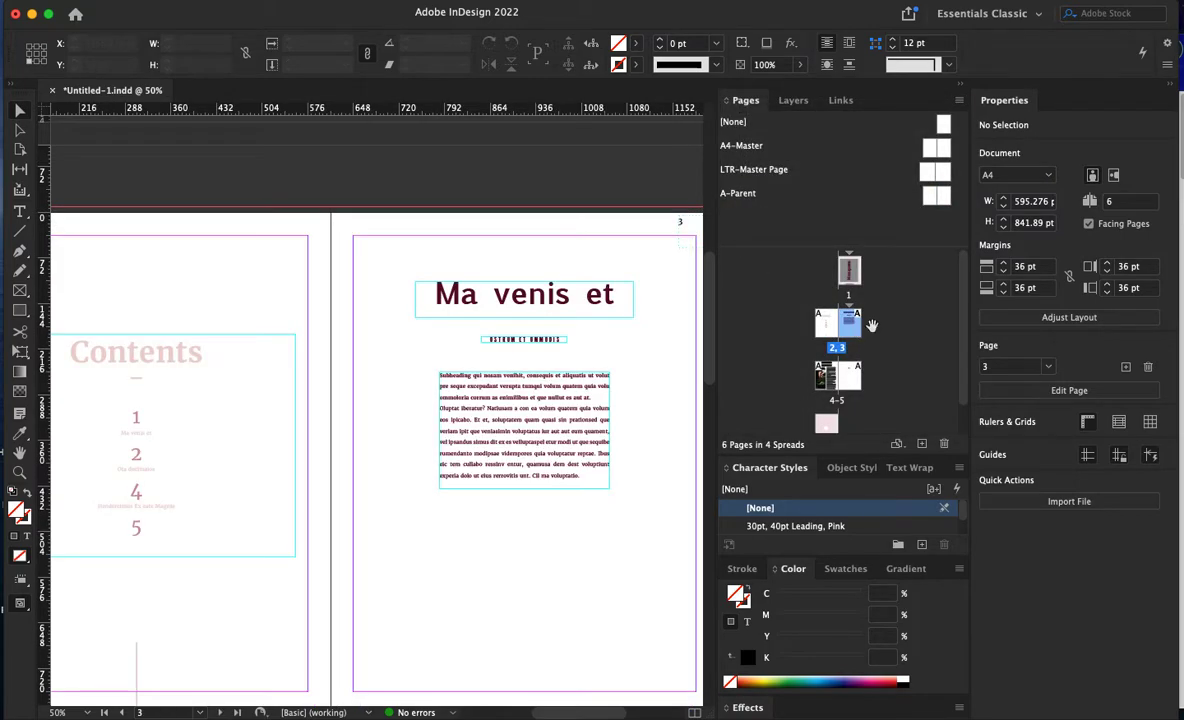
{"action": "left_click", "coordinate": [963, 107]}
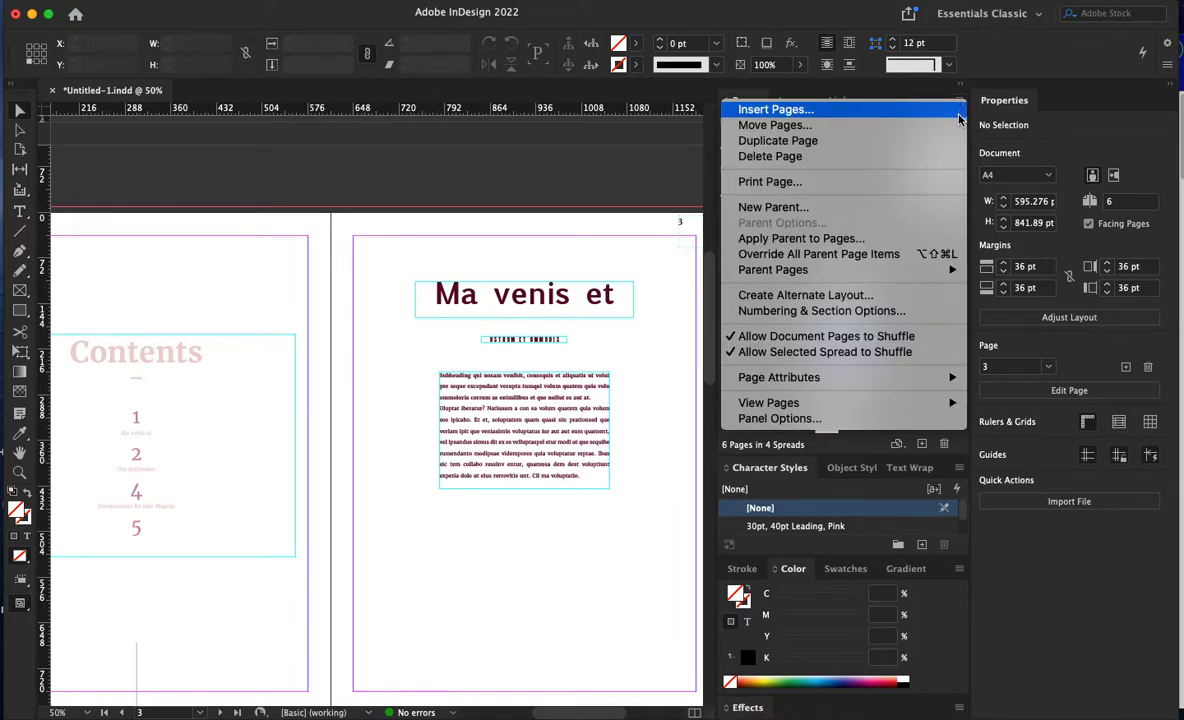
{"action": "left_click", "coordinate": [900, 312]}
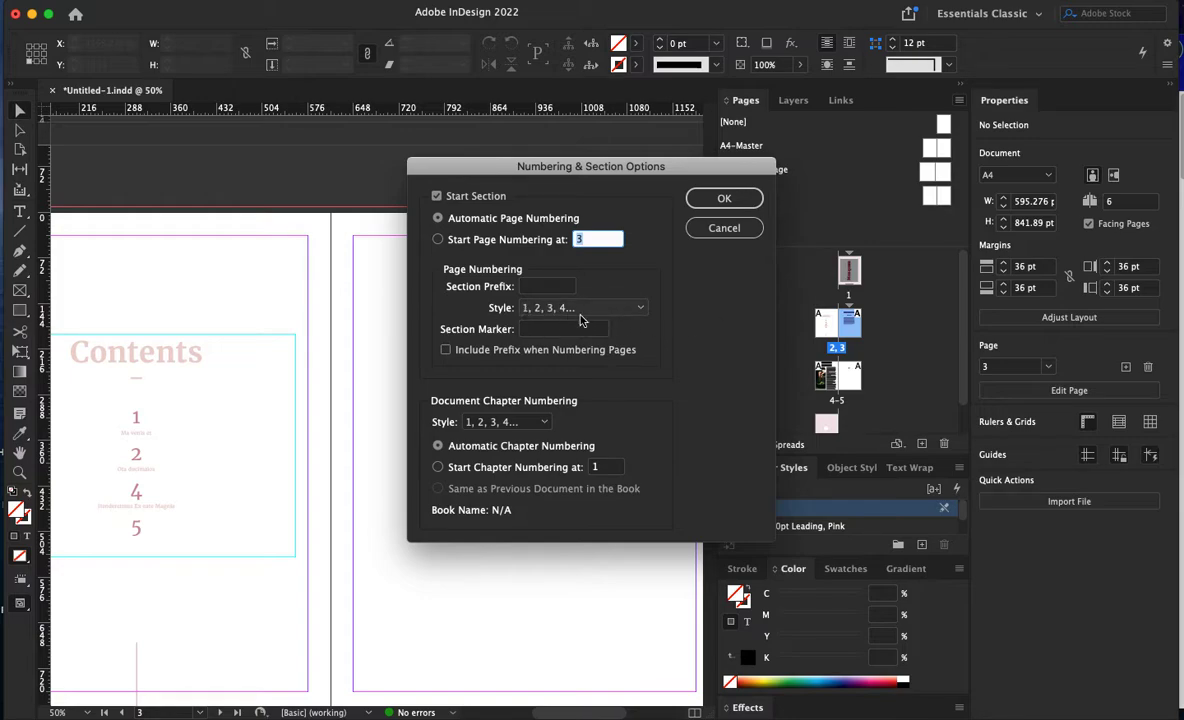
{"action": "left_click", "coordinate": [645, 312]}
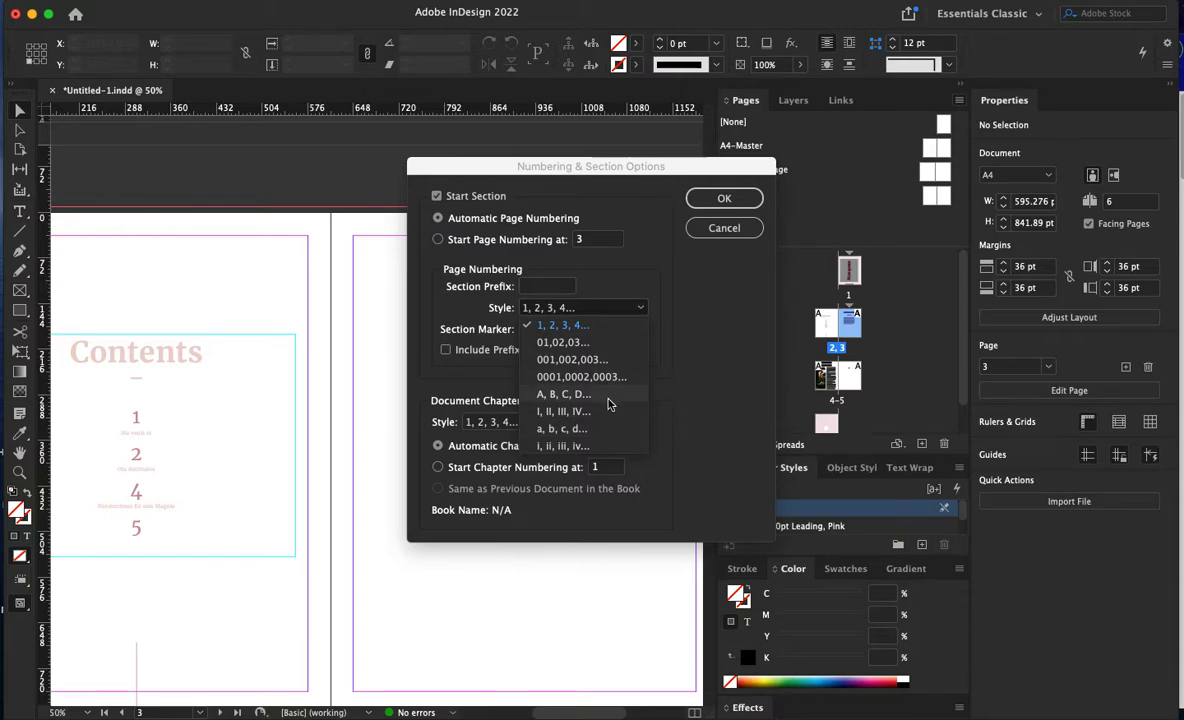
{"action": "left_click", "coordinate": [688, 373]}
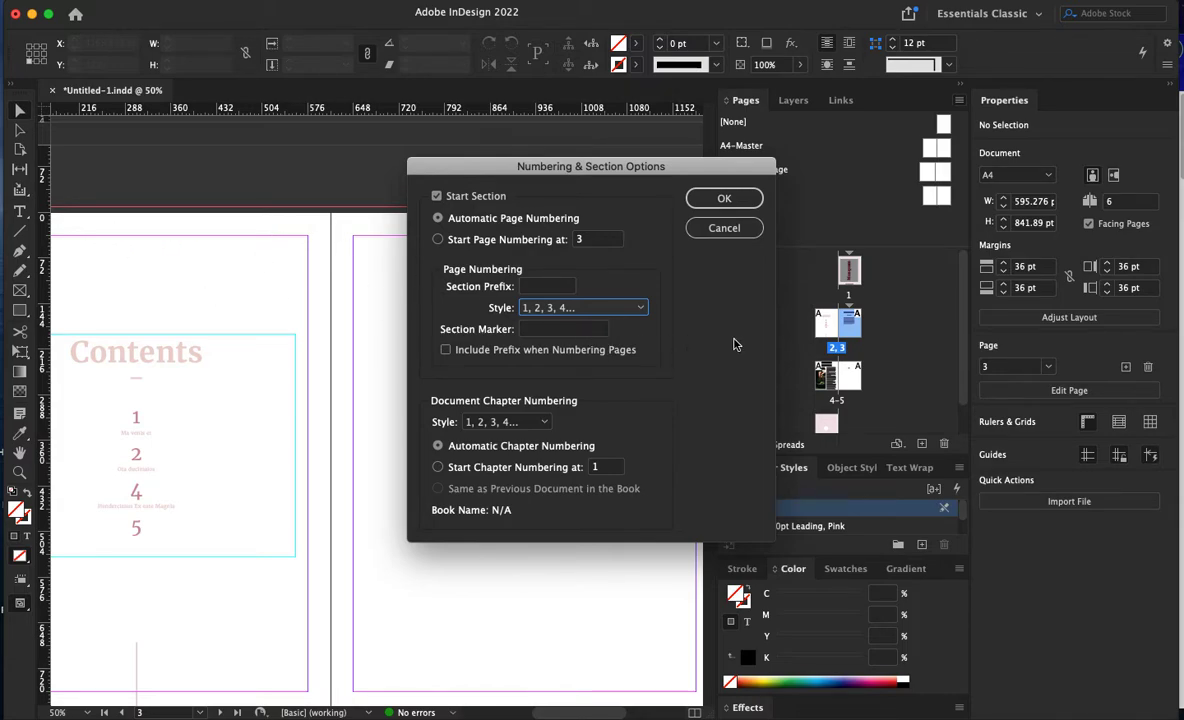
{"action": "left_click", "coordinate": [718, 196]}
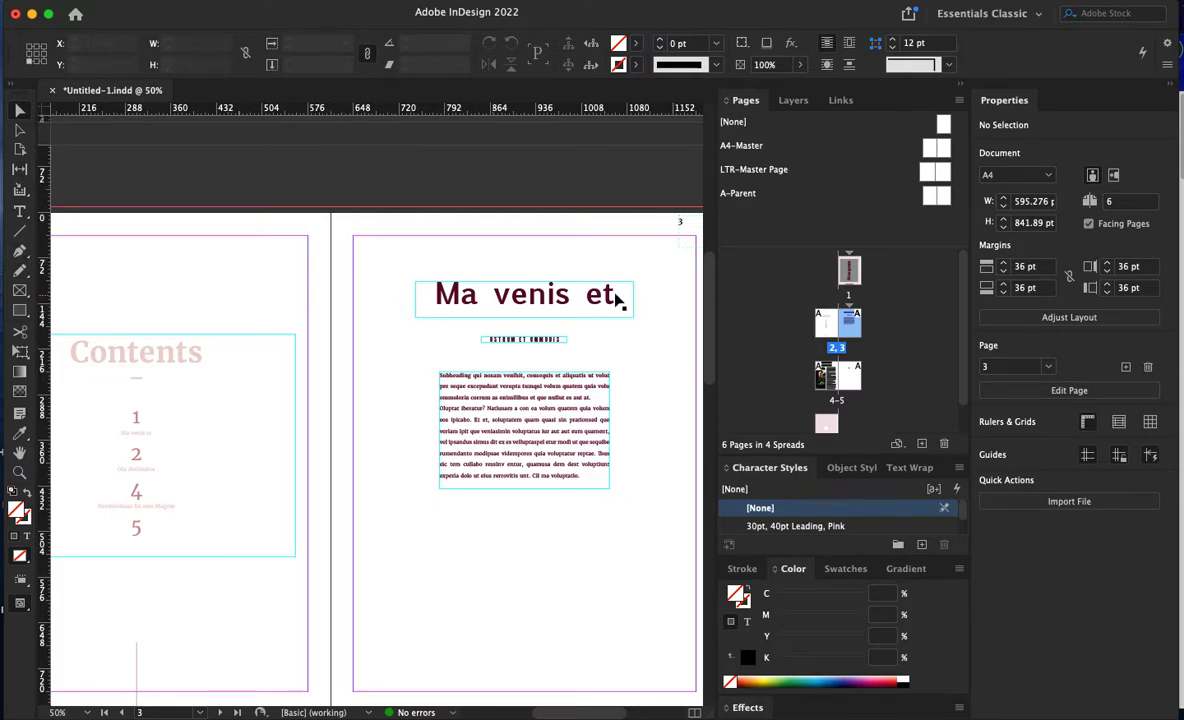
- Open A-Parent's right page with the Type tool ready for editing its page number marker
{"action": "left_click_drag", "start_coordinate": [213, 296], "coordinate": [135, 309]}
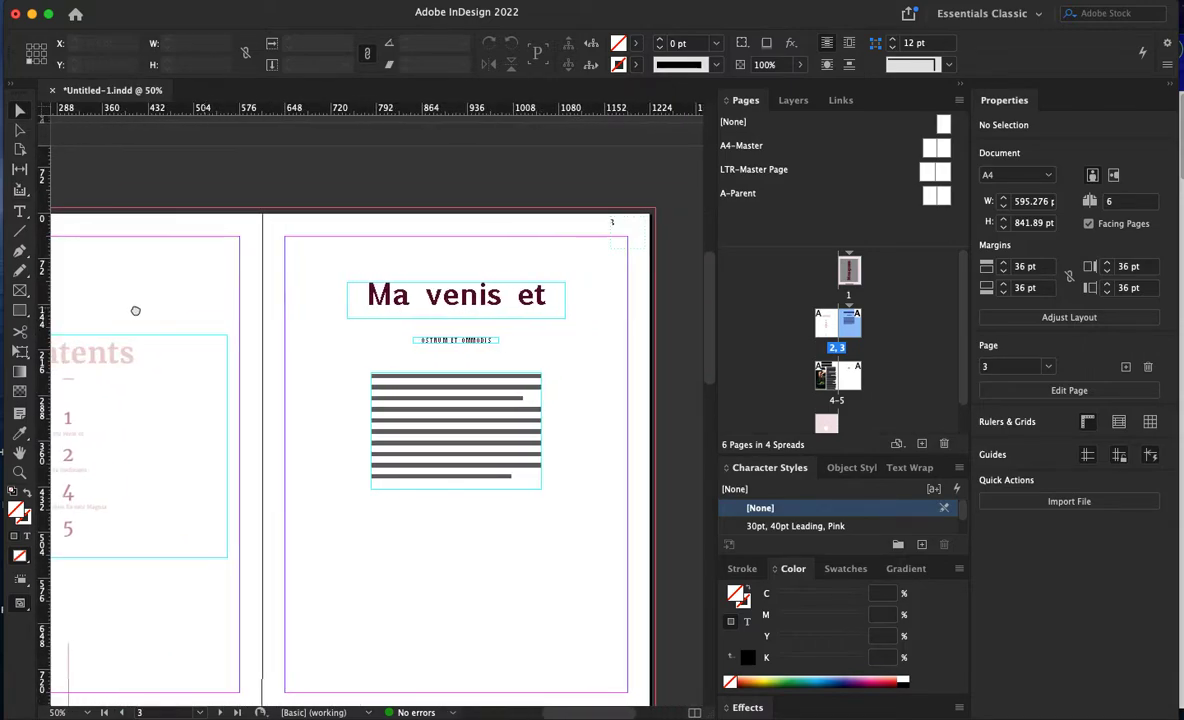
{"action": "left_click", "coordinate": [21, 213]}
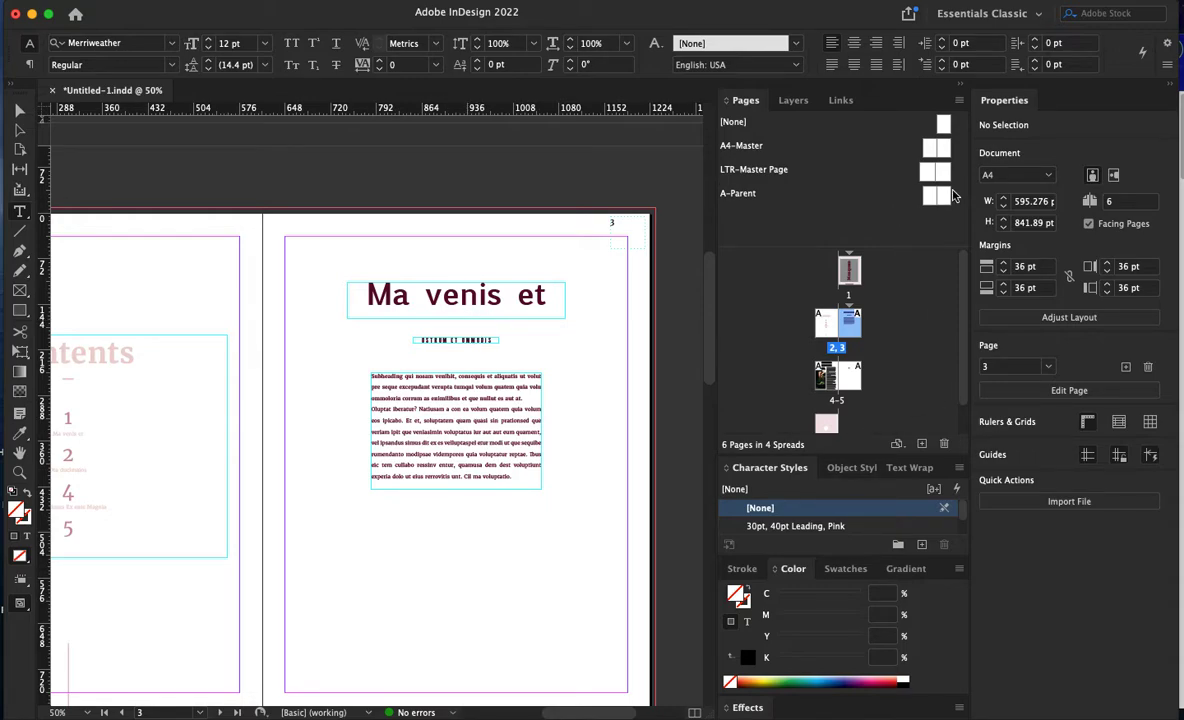
{"action": "double_click", "coordinate": [944, 200]}
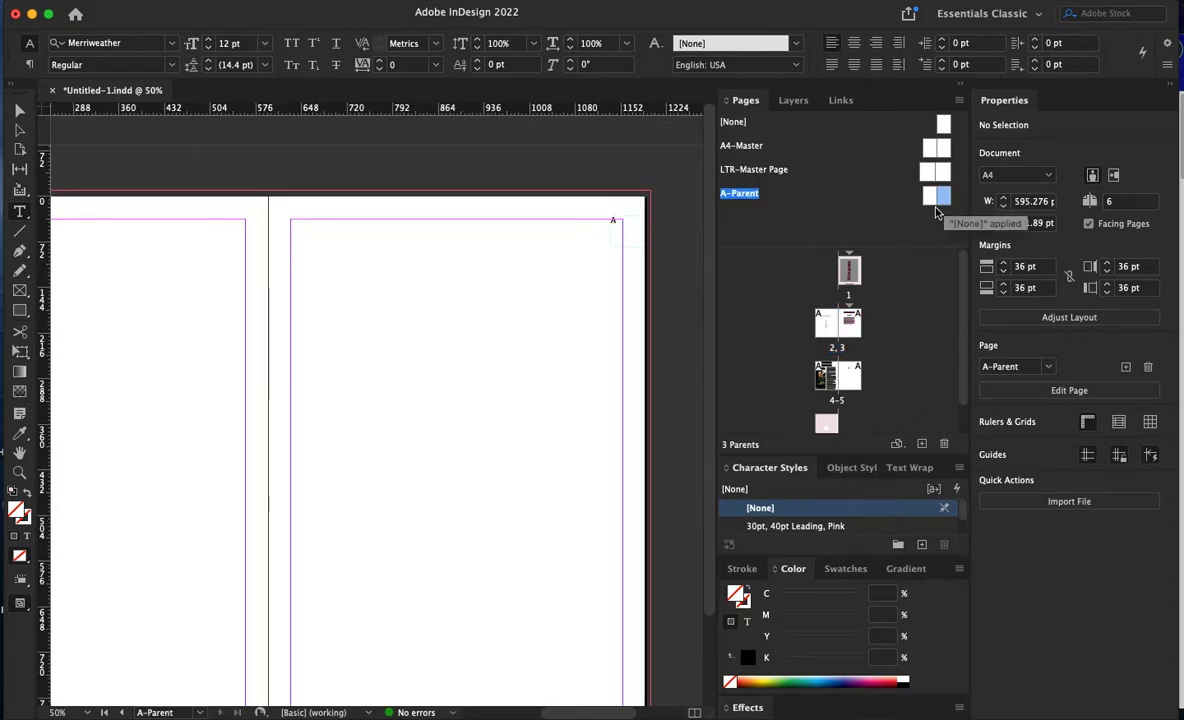
- Try the Helvetica Neue font at the page number marker on A-Parent's right page, and undo the change
{"action": "left_click", "coordinate": [619, 216]}
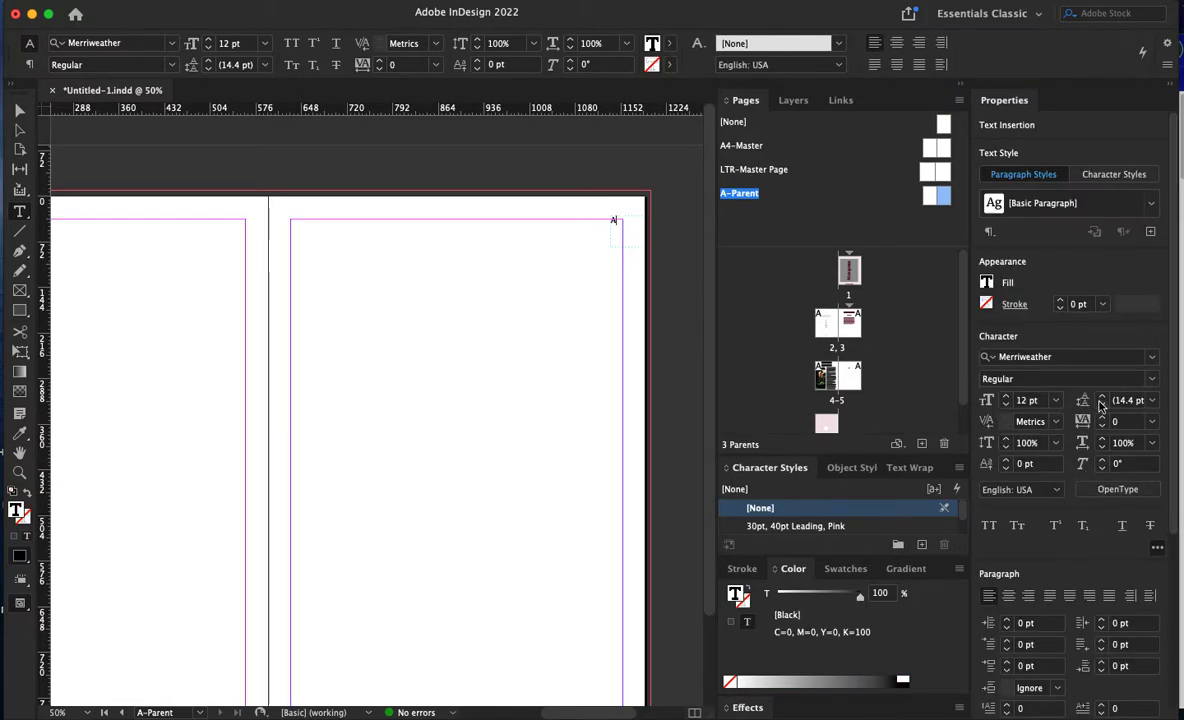
{"action": "left_click", "coordinate": [1151, 357]}
{"action": "scroll", "coordinate": [910, 532], "scroll_direction": "up", "scroll_amount": 15}
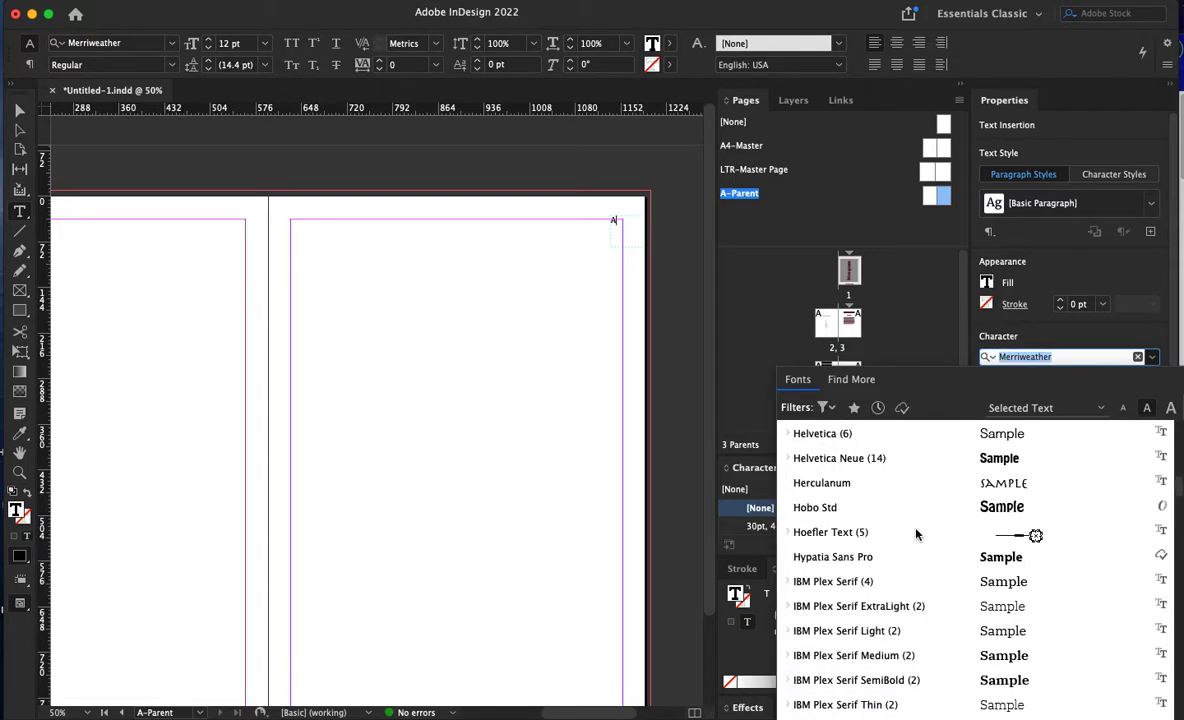
{"action": "scroll", "coordinate": [910, 534], "scroll_direction": "down", "scroll_amount": 8}
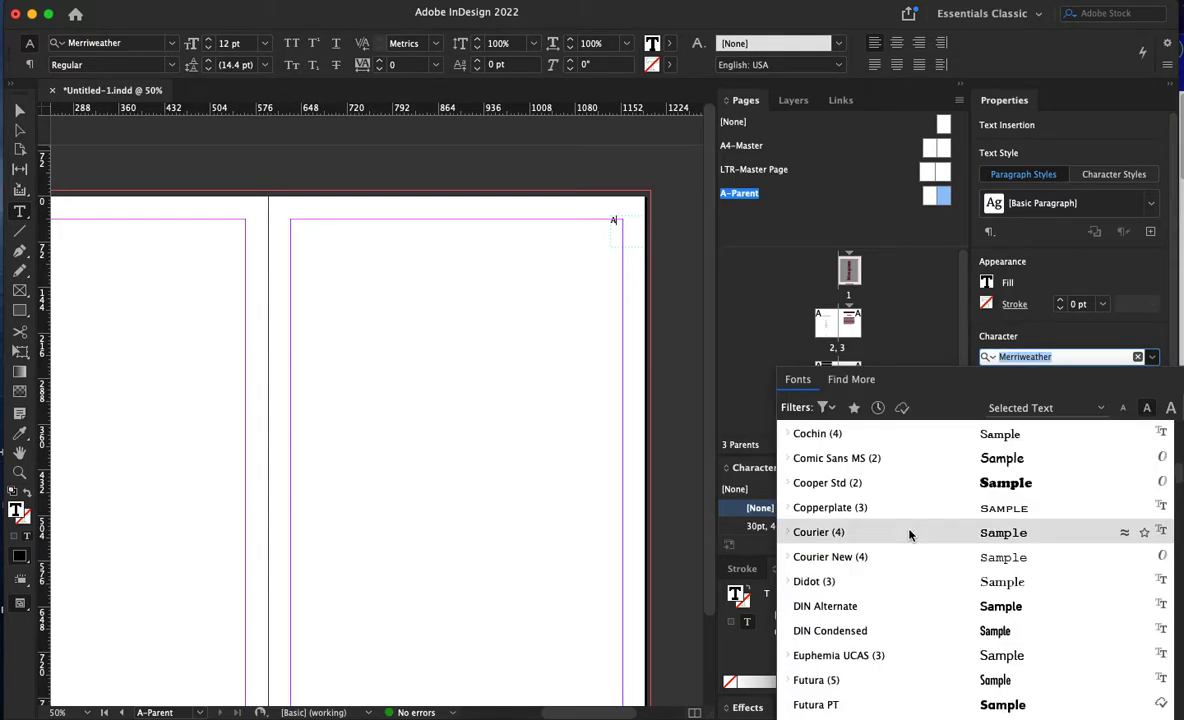
{"action": "scroll", "coordinate": [909, 535], "scroll_direction": "down", "scroll_amount": 2}
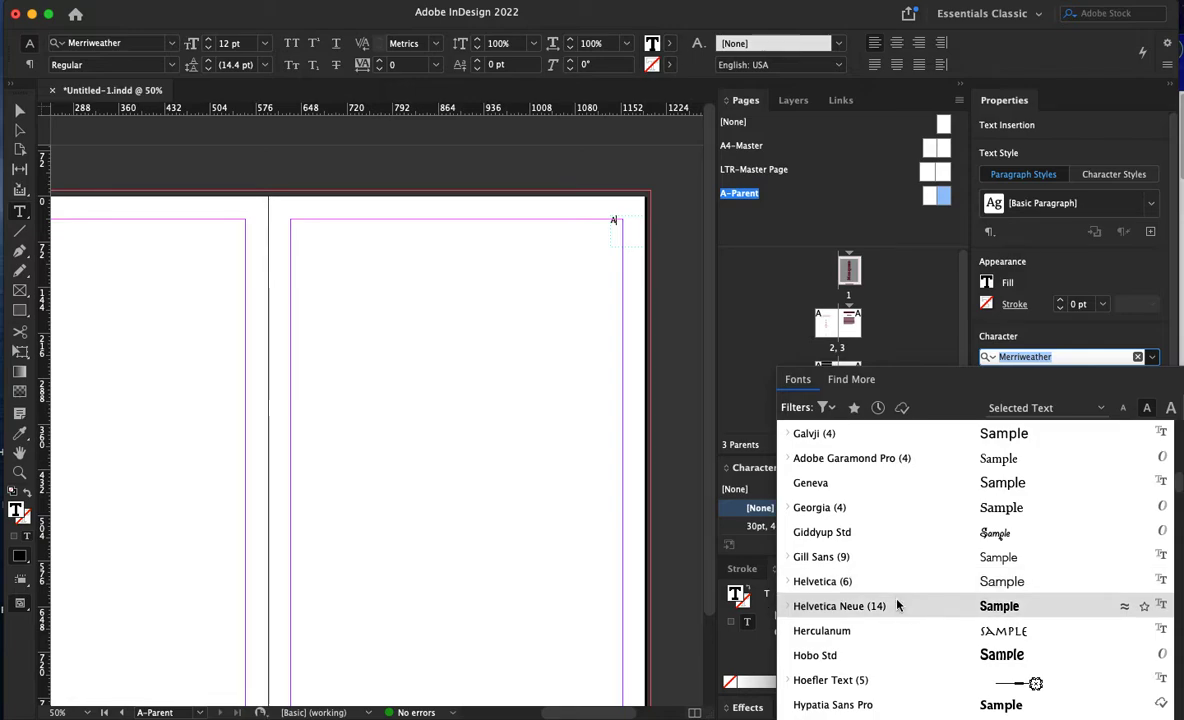
{"action": "left_click", "coordinate": [840, 605]}
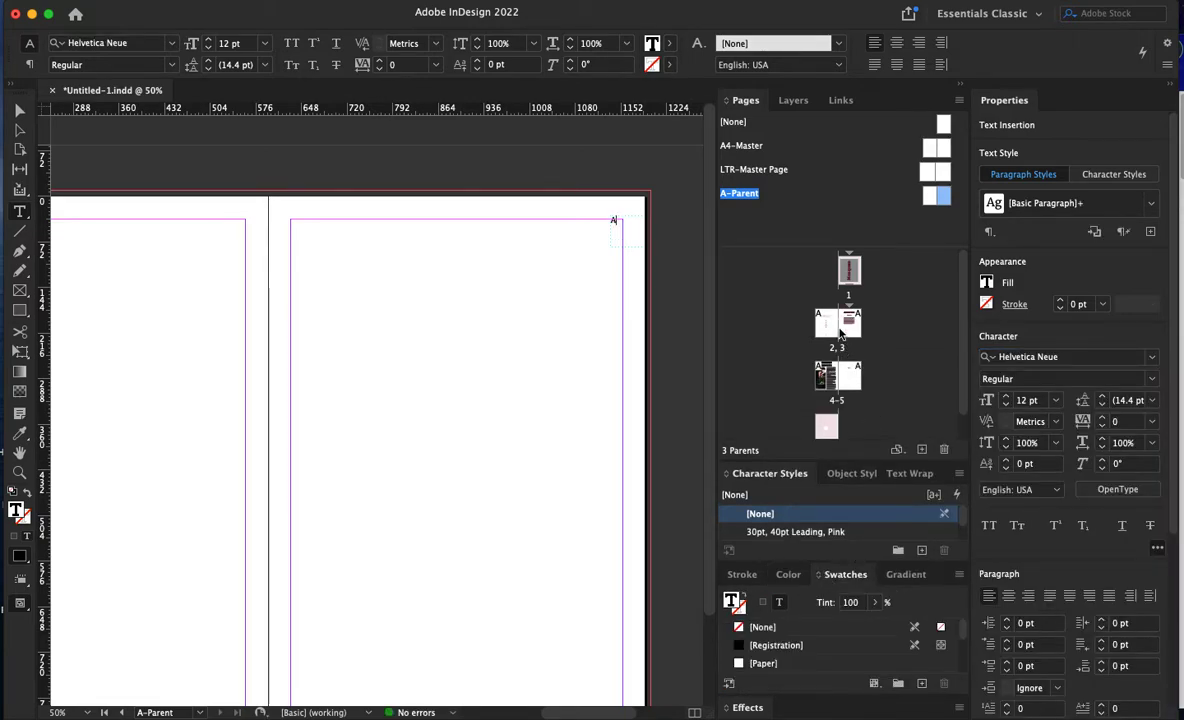
{"action": "key", "text": "super+z"}
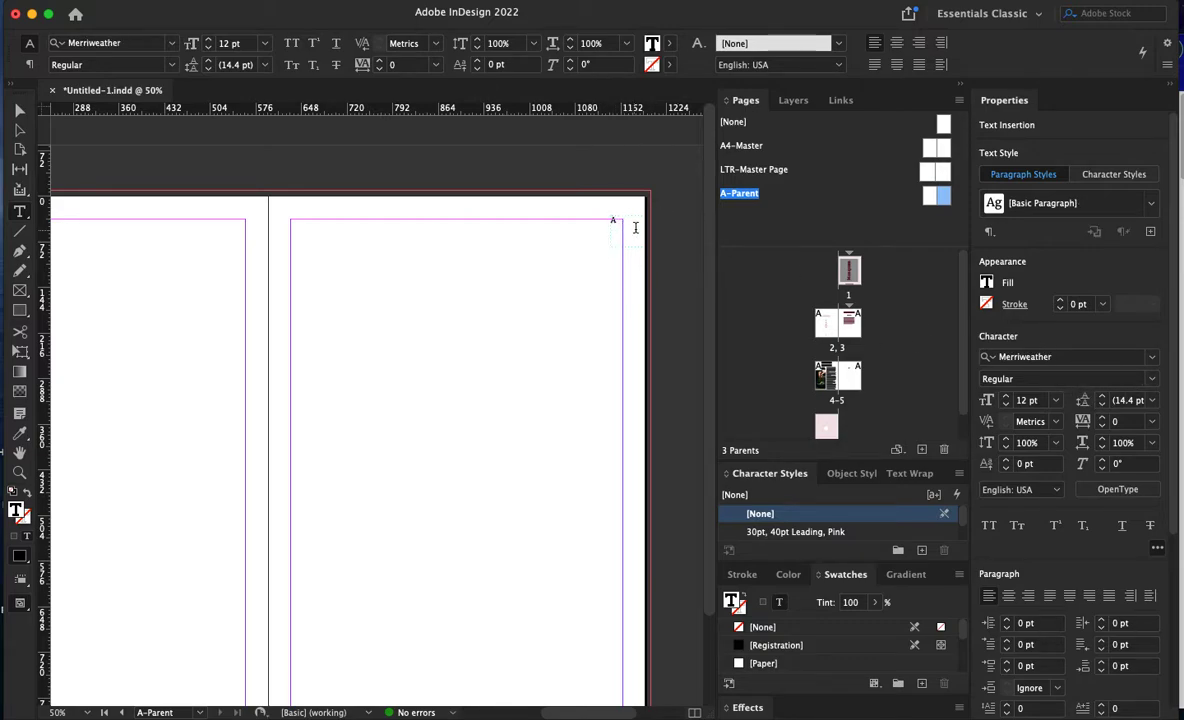
- Set the font of the page number marker on A-Parent's right page to Helvetica
{"action": "left_click", "coordinate": [1153, 358]}
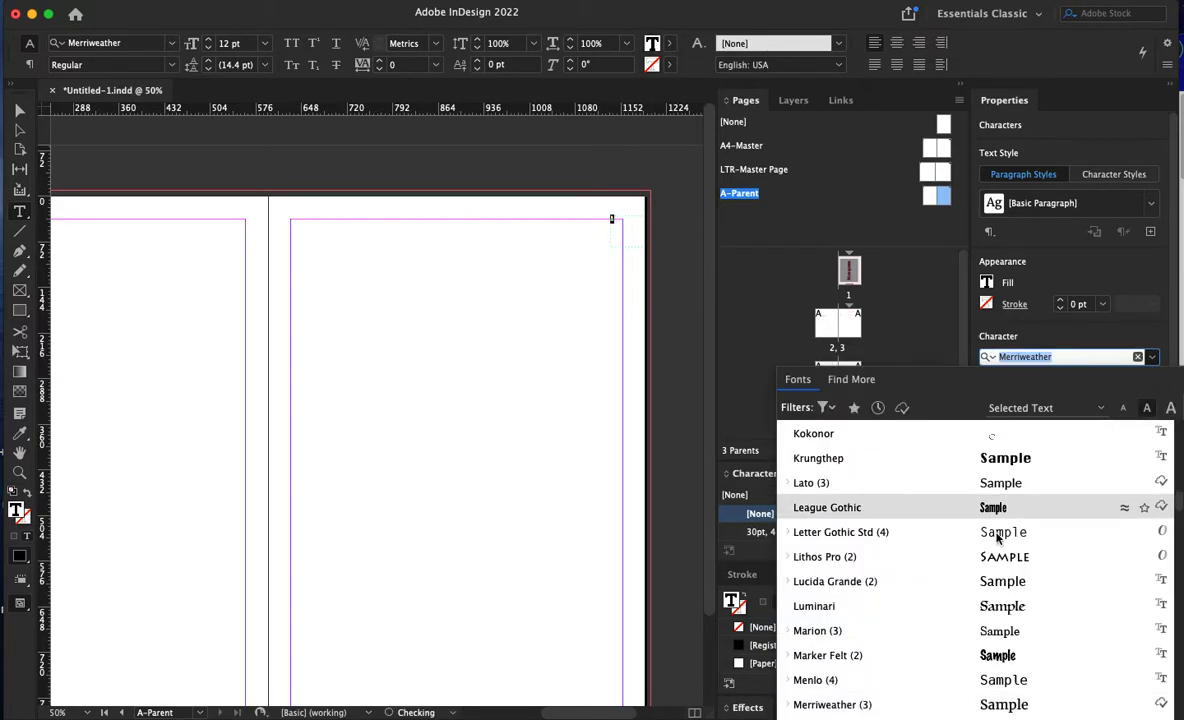
{"action": "scroll", "coordinate": [967, 578], "scroll_direction": "up", "scroll_amount": 3}
{"action": "scroll", "coordinate": [900, 579], "scroll_direction": "up", "scroll_amount": 4}
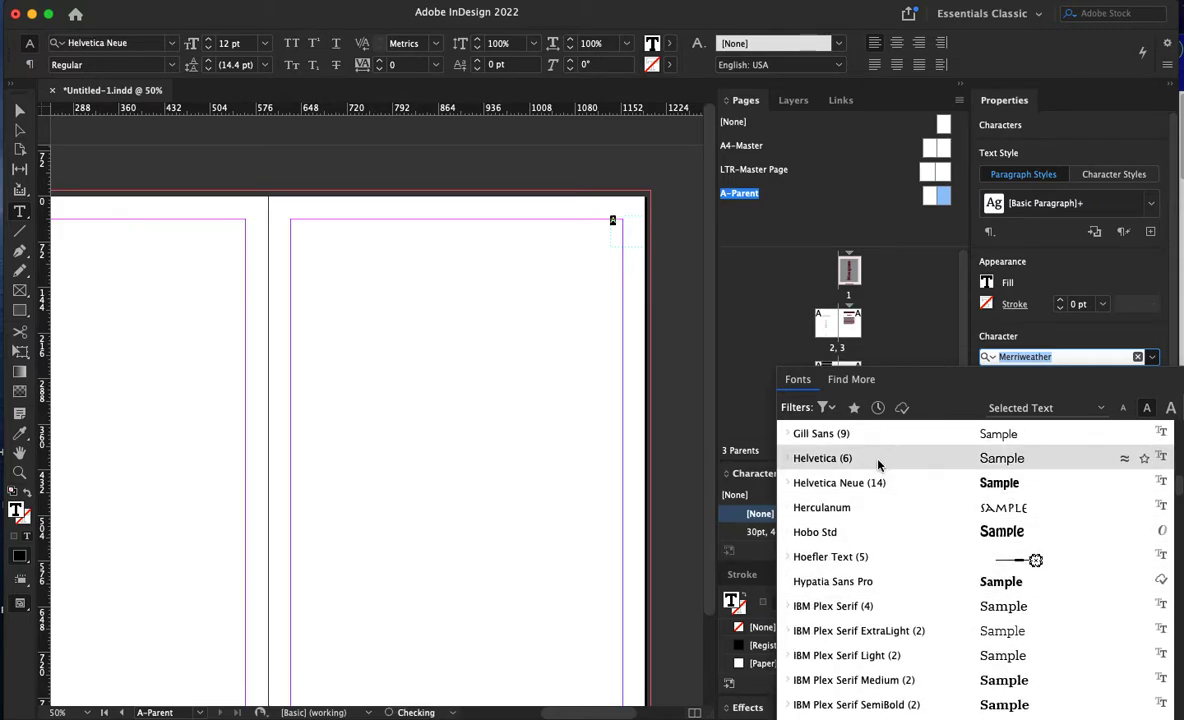
{"action": "left_click", "coordinate": [789, 460]}
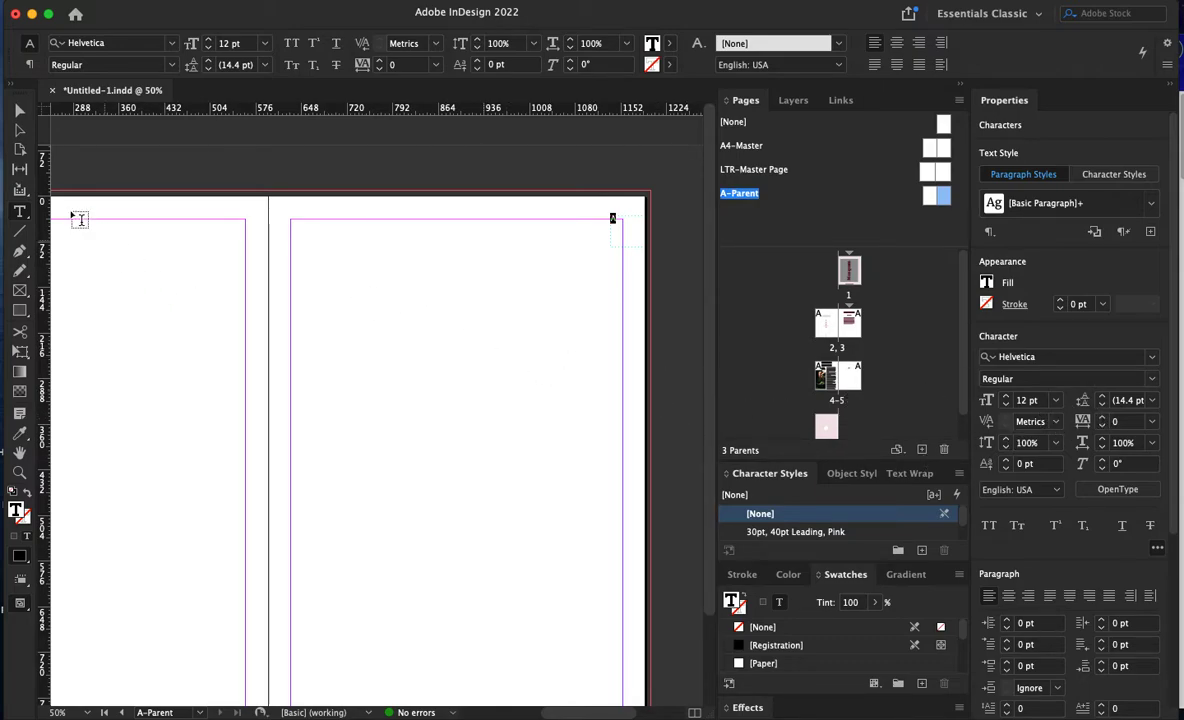
- Set the font of the page number marker on A-Parent's left page to Helvetica
{"action": "left_click", "coordinate": [20, 110]}
{"action": "left_click_drag", "start_coordinate": [161, 330], "coordinate": [673, 477]}
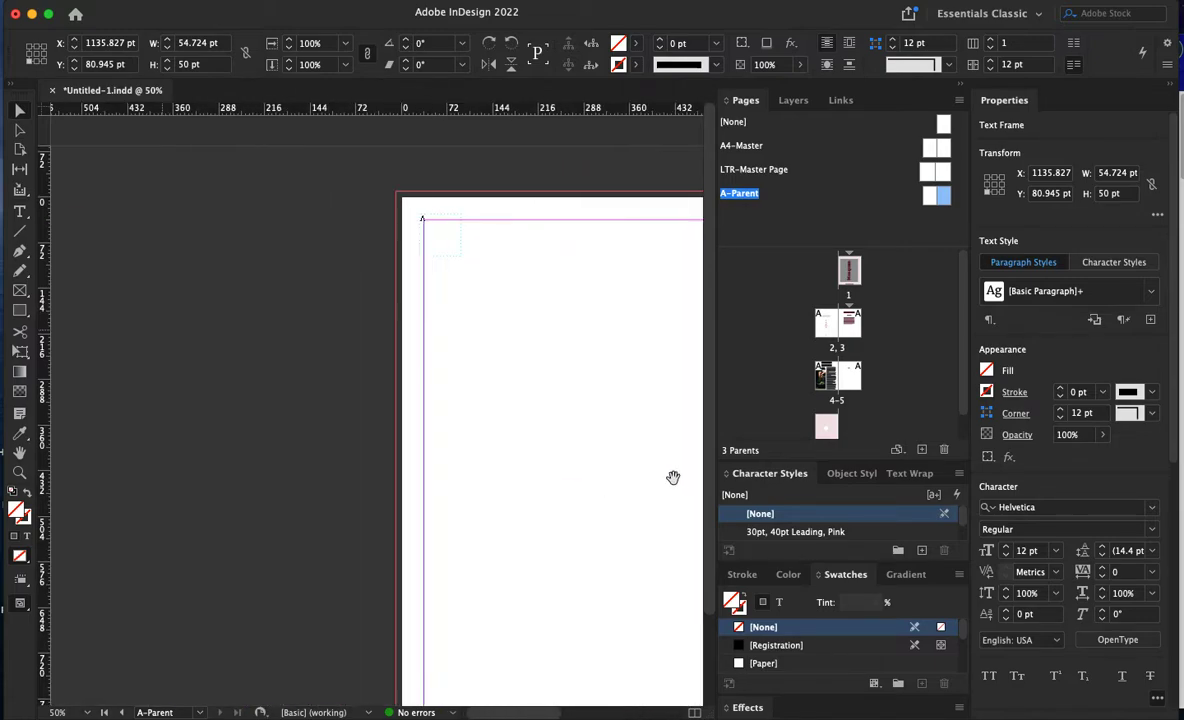
{"action": "left_click", "coordinate": [20, 211]}
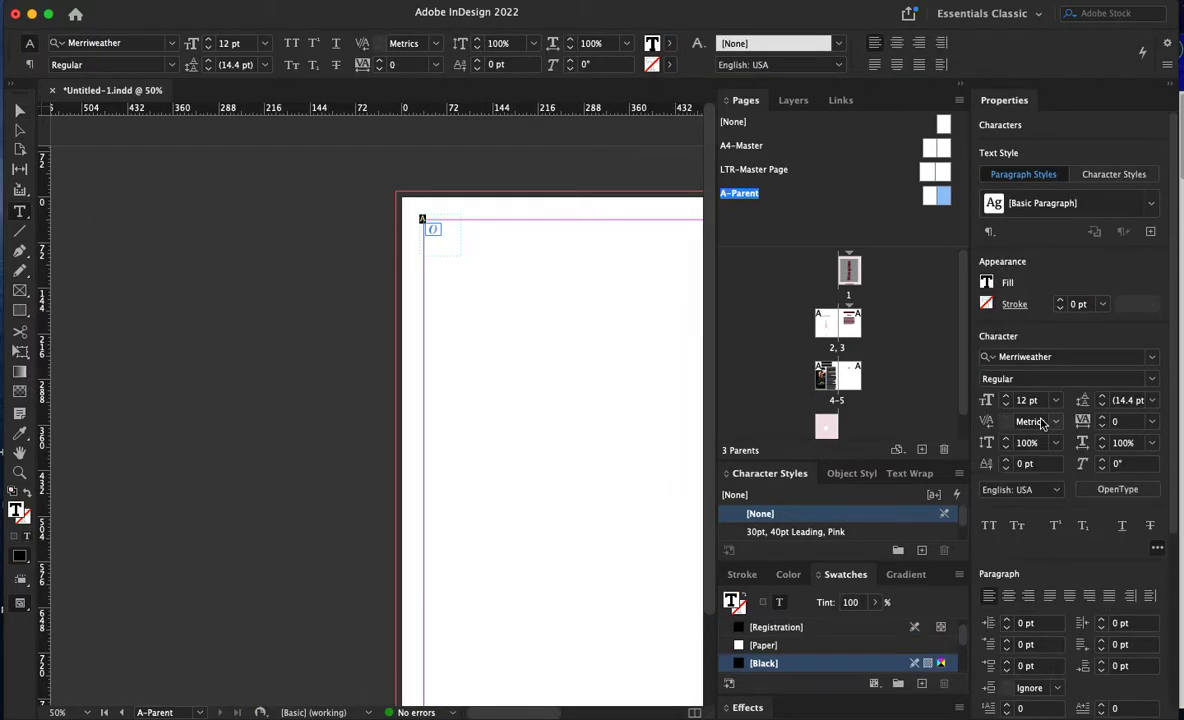
{"action": "left_click", "coordinate": [1151, 356]}
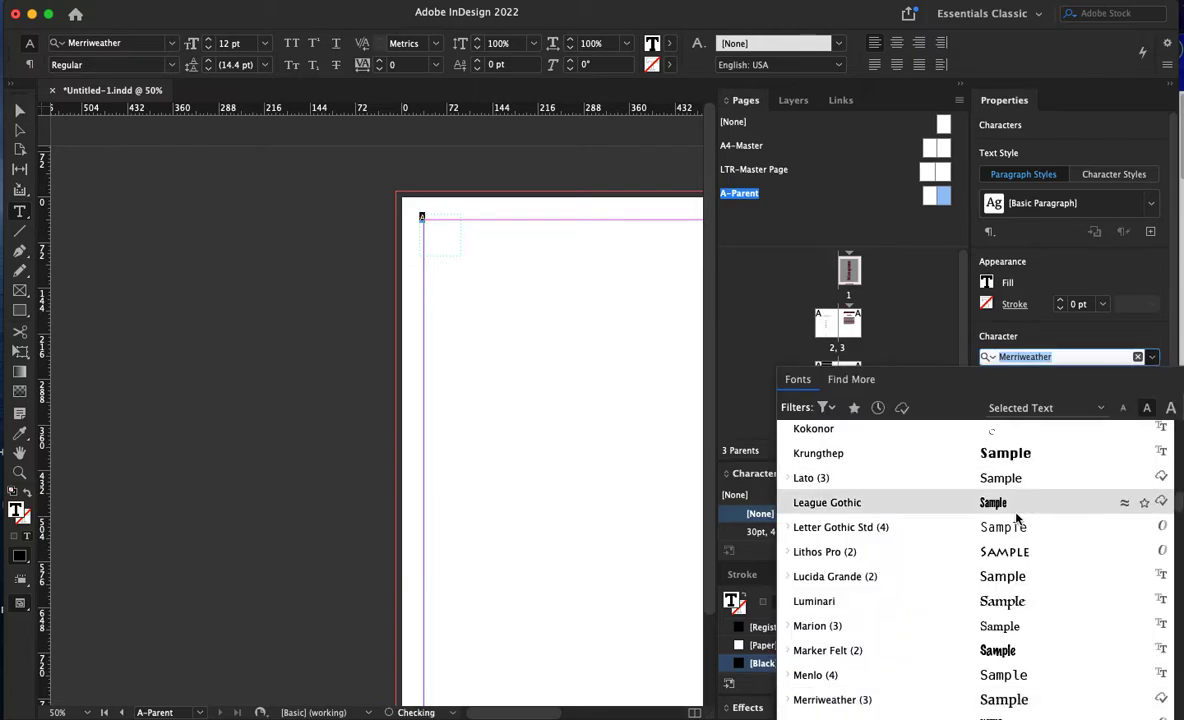
{"action": "scroll", "coordinate": [1013, 516], "scroll_direction": "up", "scroll_amount": 10}
{"action": "scroll", "coordinate": [1013, 516], "scroll_direction": "up", "scroll_amount": 10}
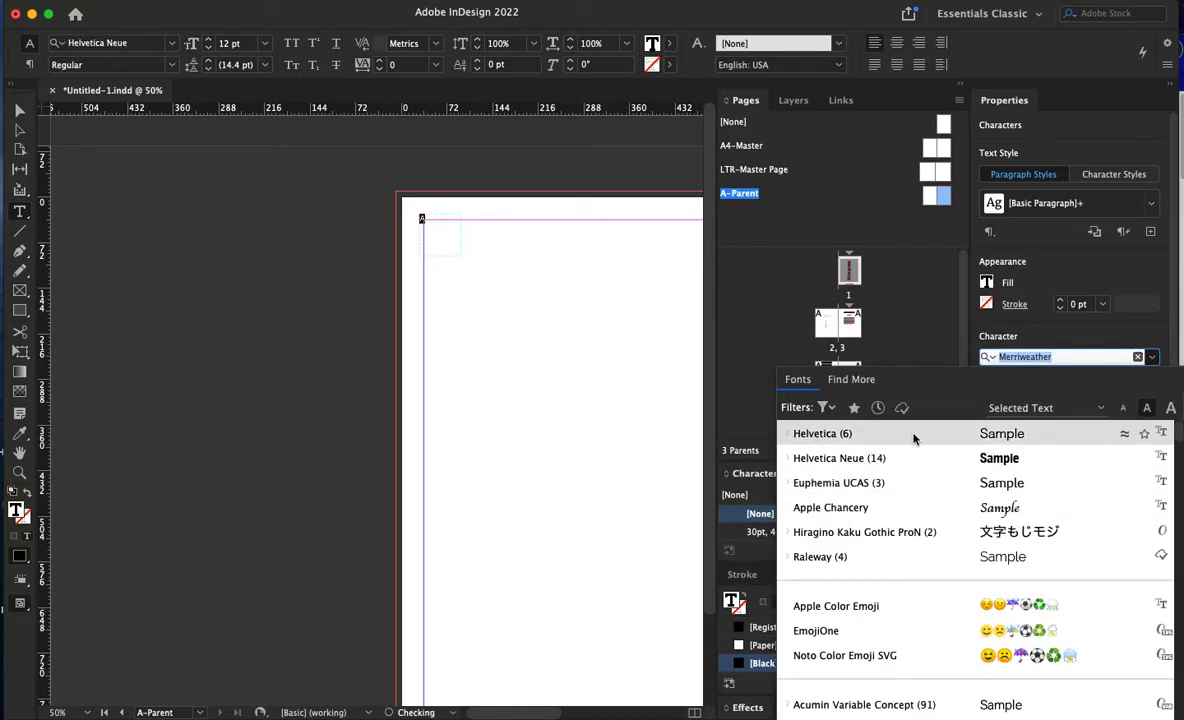
{"action": "left_click", "coordinate": [912, 433]}
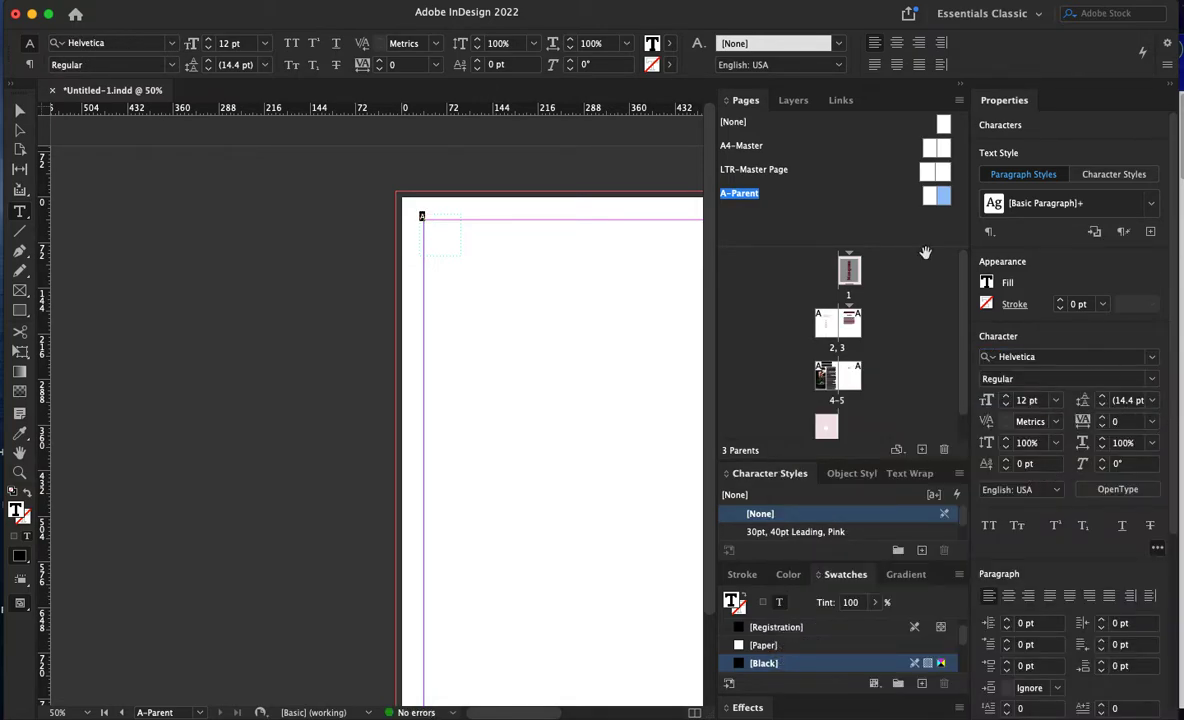
{"action": "left_click", "coordinate": [19, 110]}
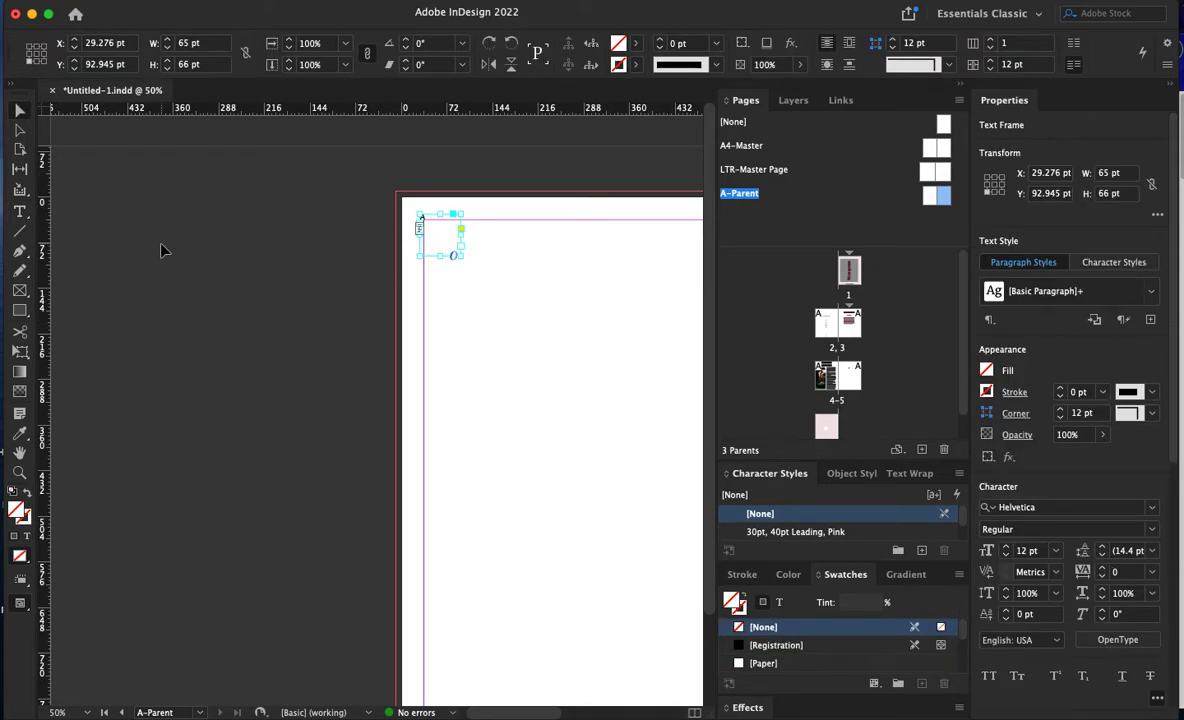
- Open the spread of pages 2 and 3 and check how both page numbers look in the changed font
{"action": "left_click", "coordinate": [854, 280]}
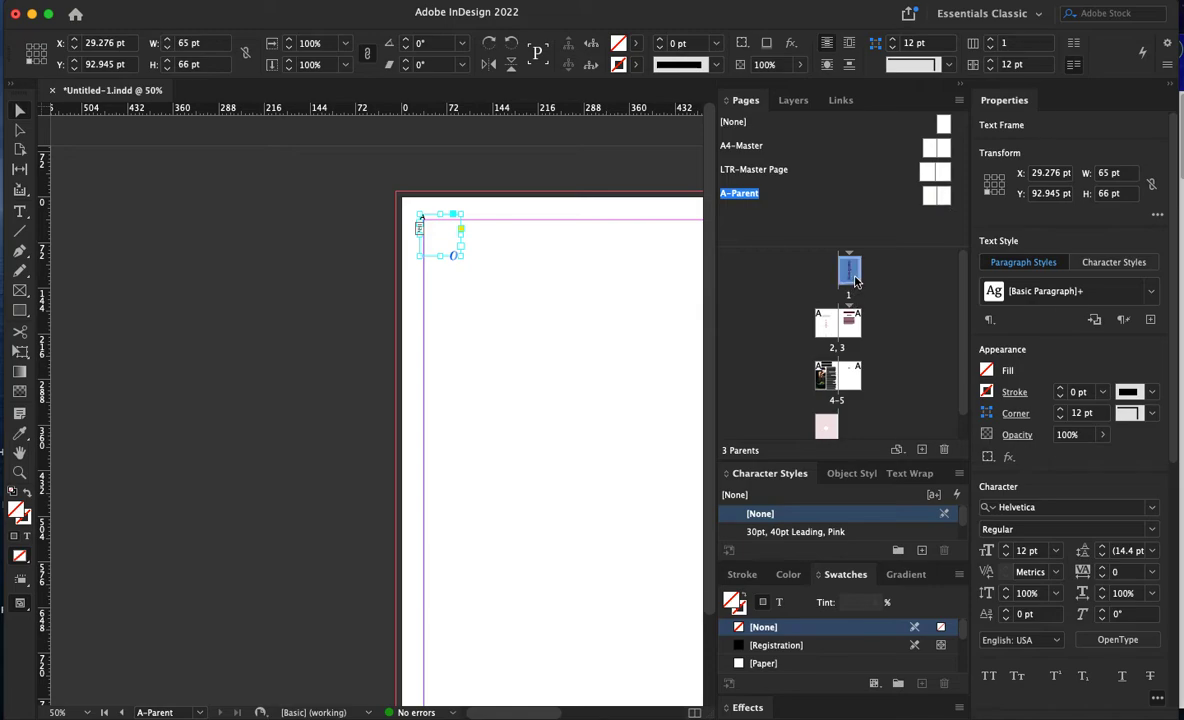
{"action": "double_click", "coordinate": [840, 322]}
{"action": "scroll", "coordinate": [450, 350], "scroll_direction": "left", "scroll_amount": 5}
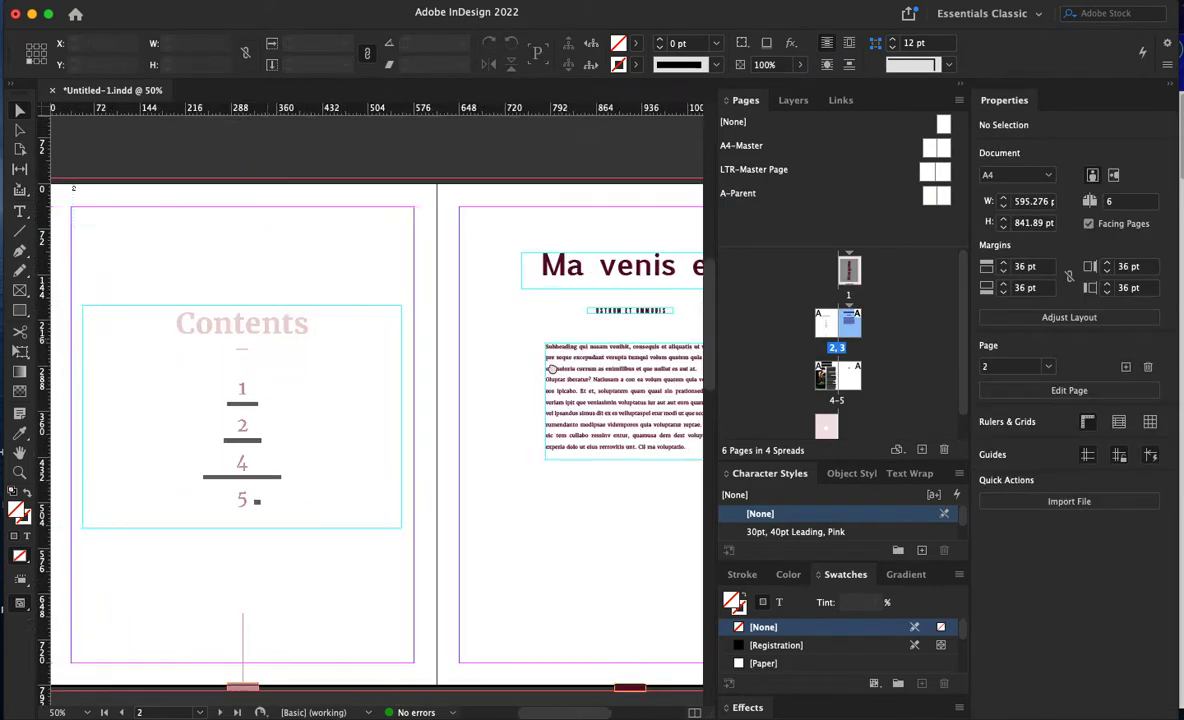
{"action": "scroll", "coordinate": [550, 369], "scroll_direction": "right", "scroll_amount": 5}
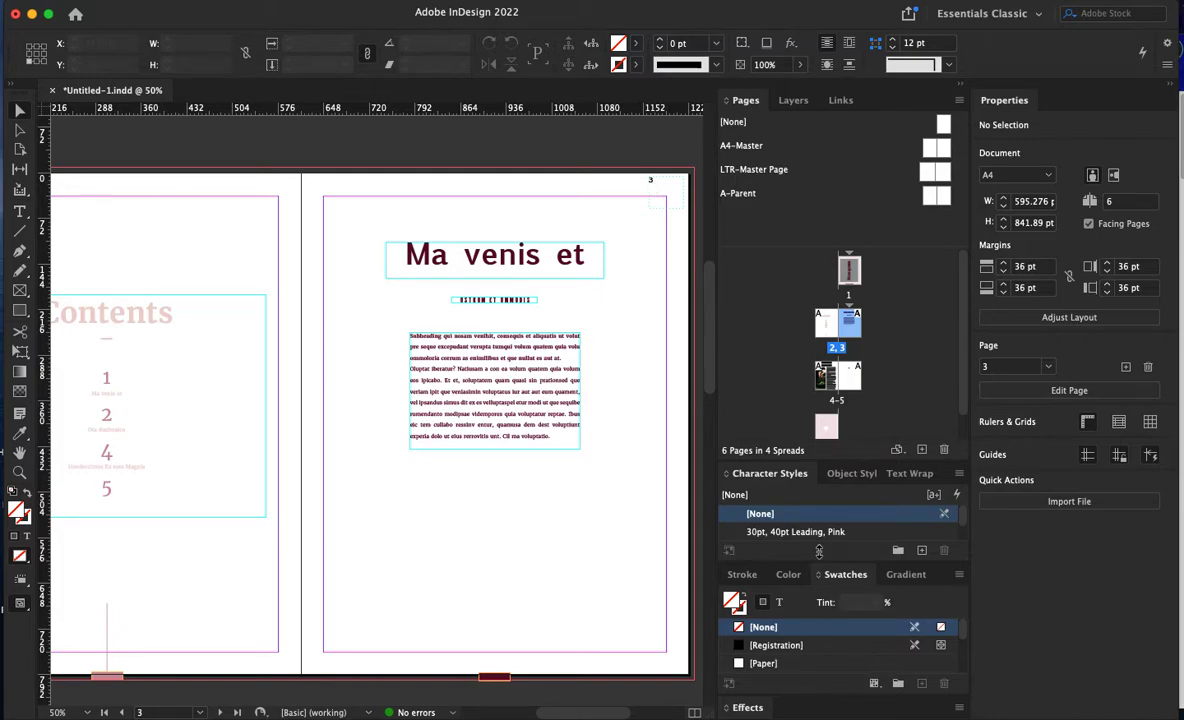
- On A-Parent's right page, shrink the number frame to about 19 × 24 pt at X 1136 pt, Y 60 pt
{"action": "left_click", "coordinate": [940, 200]}
{"action": "double_click", "coordinate": [940, 203]}
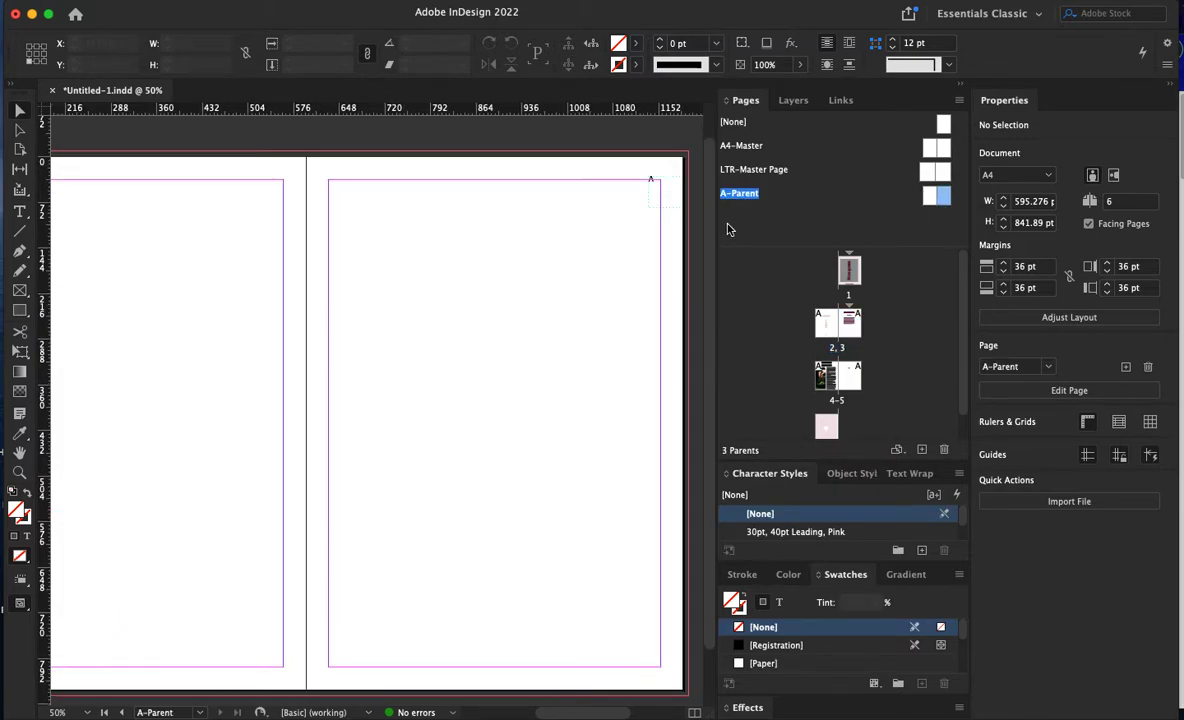
{"action": "left_click_drag", "start_coordinate": [663, 182], "coordinate": [665, 188]}
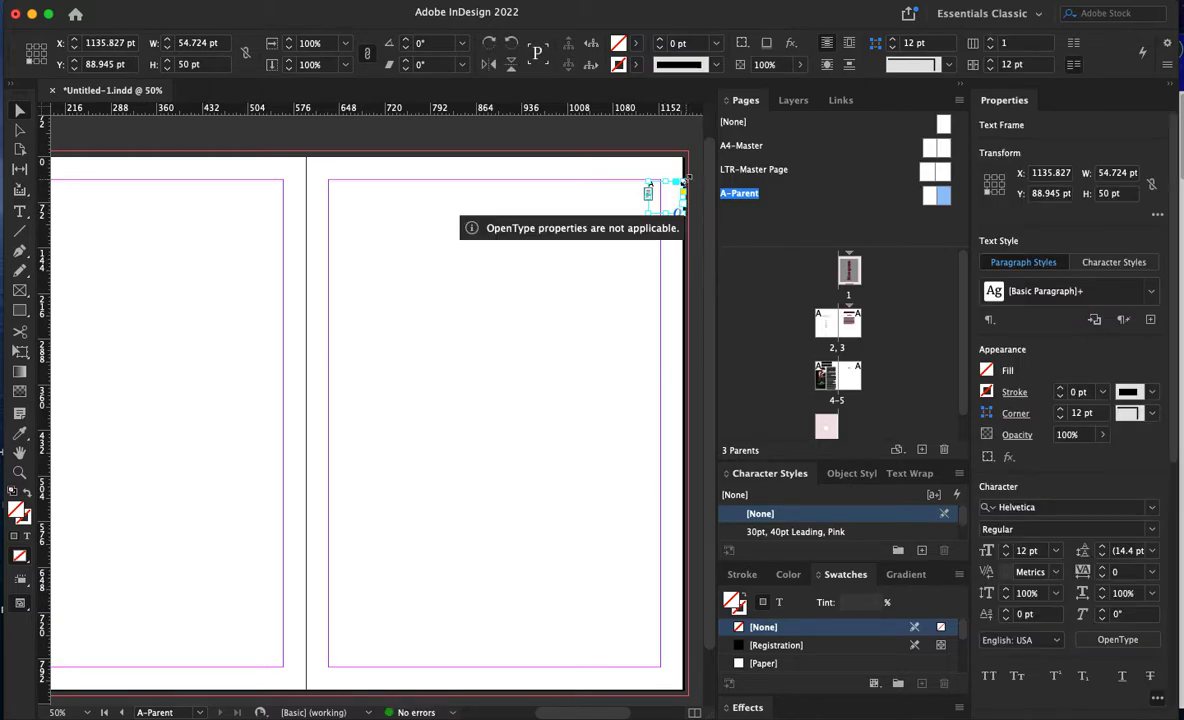
{"action": "left_click_drag", "start_coordinate": [684, 181], "coordinate": [653, 194]}
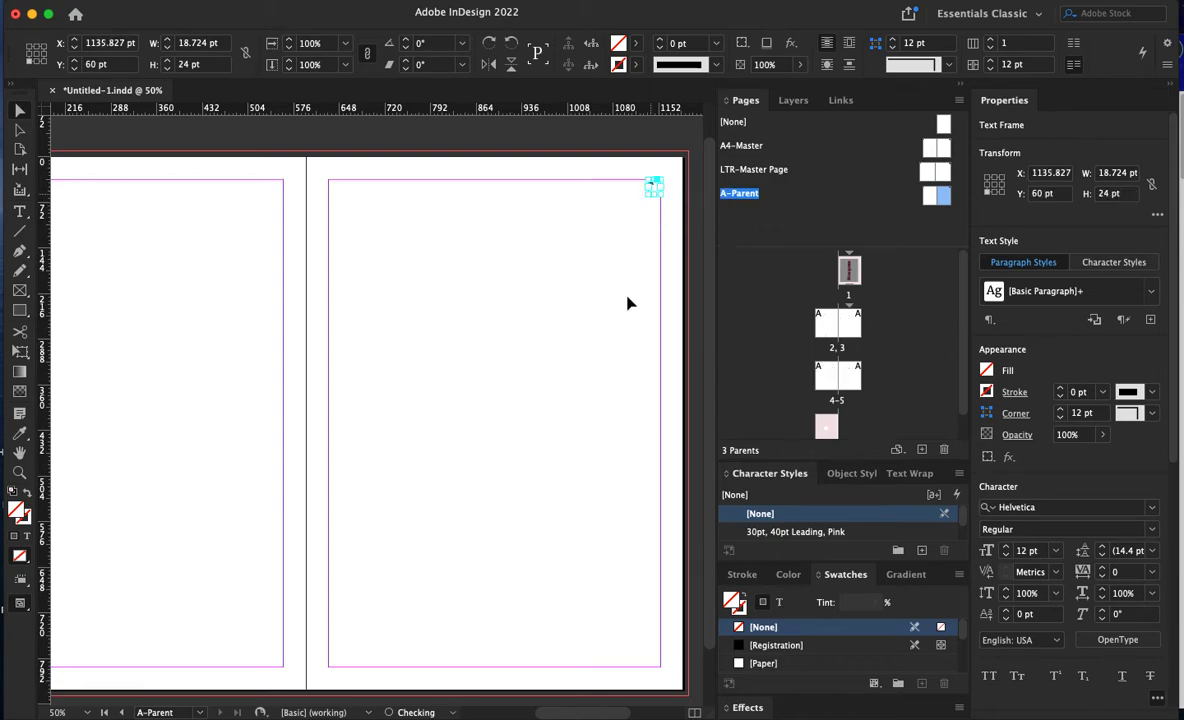
- Shrink A-Parent's left number frame to about 29 × 24 pt at X 36 pt, Y 60 pt, and reopen the spread of pages 2 and 3
{"action": "scroll", "coordinate": [262, 275], "scroll_direction": "left", "scroll_amount": 8}
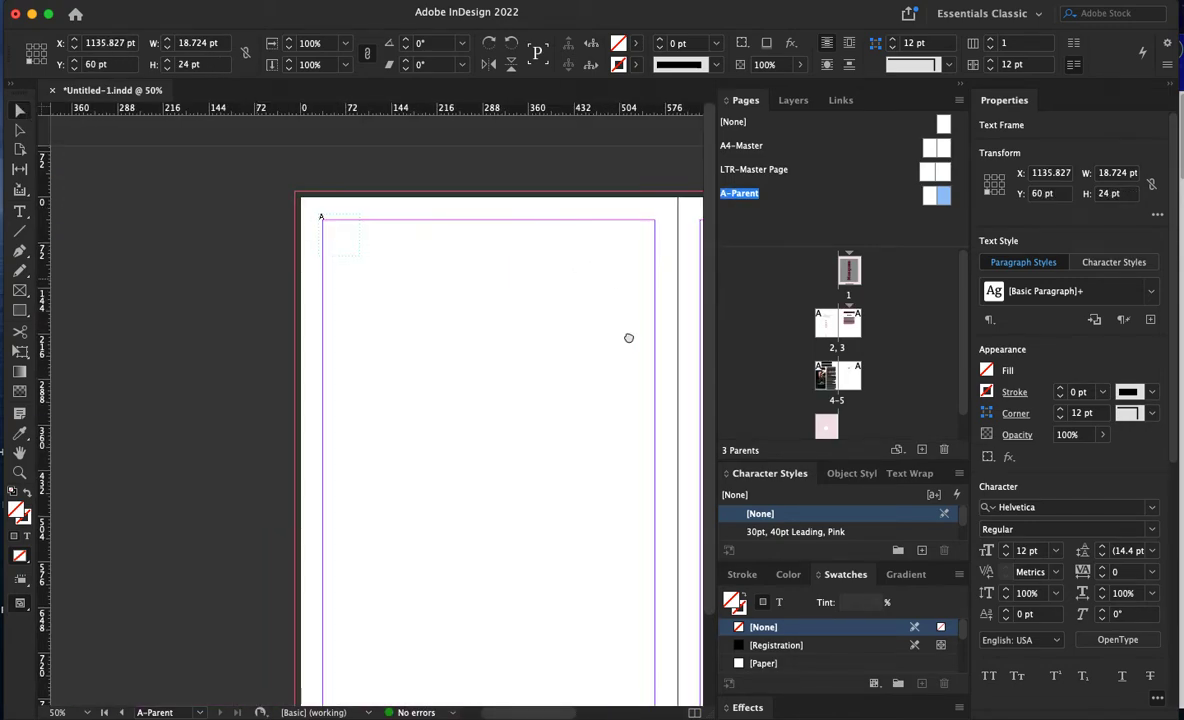
{"action": "left_click_drag", "start_coordinate": [366, 237], "coordinate": [340, 232]}
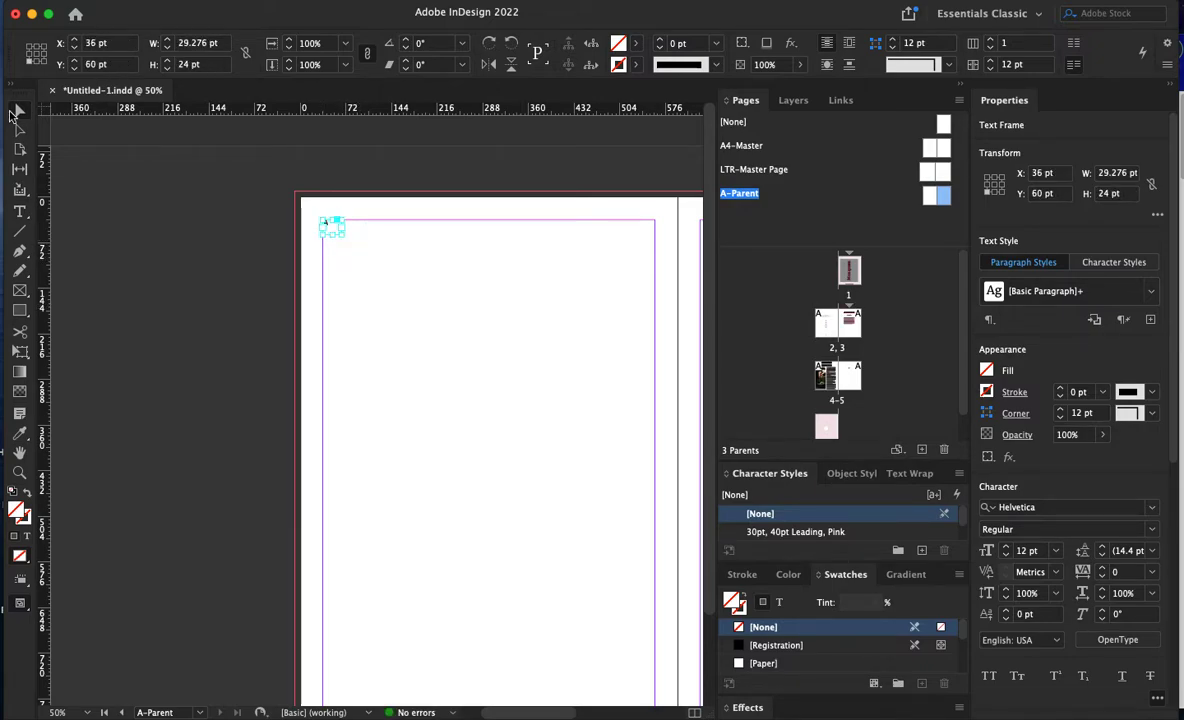
{"action": "double_click", "coordinate": [837, 321]}
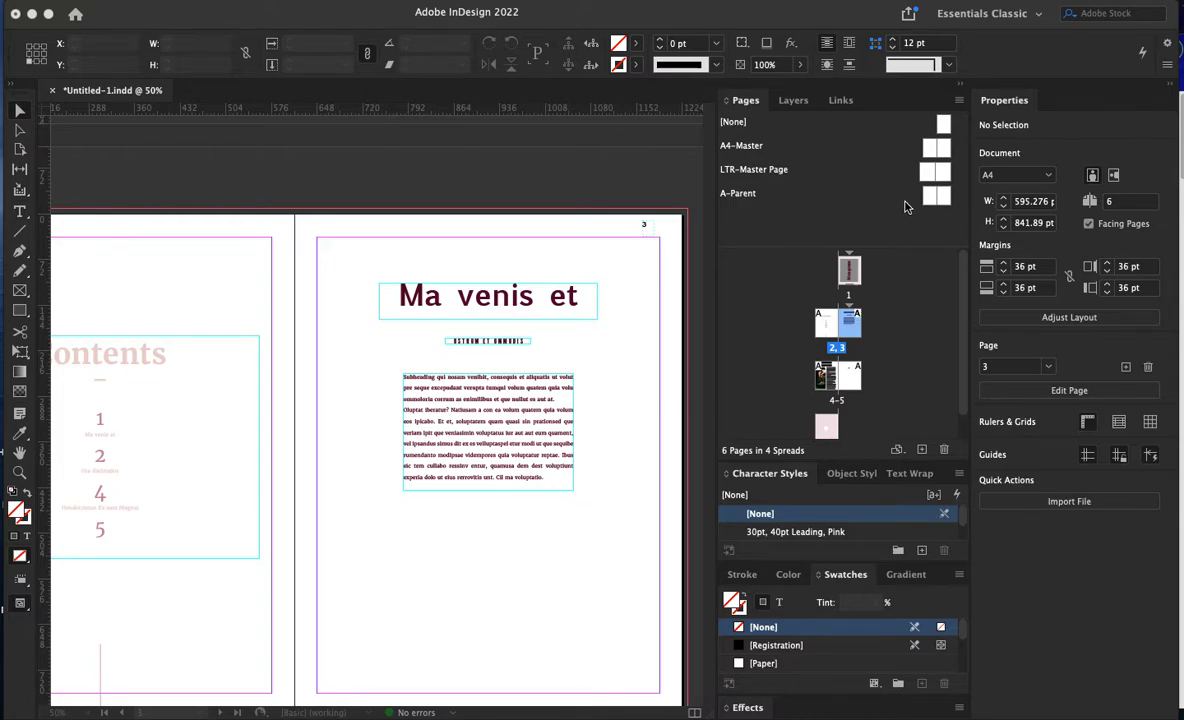
- Draw a background rectangle of about 1257 × 911 pt that covers the whole A-Parent spread beyond the bleed
{"action": "double_click", "coordinate": [944, 196]}
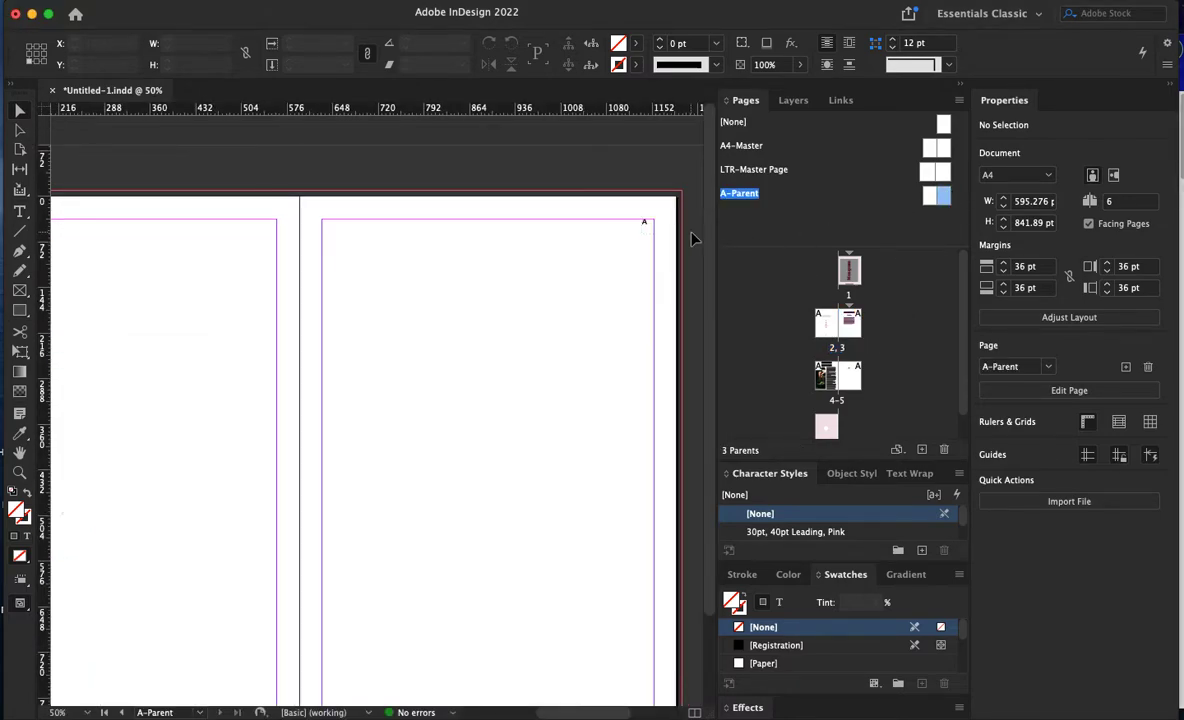
{"action": "key", "text": "super+minus"}
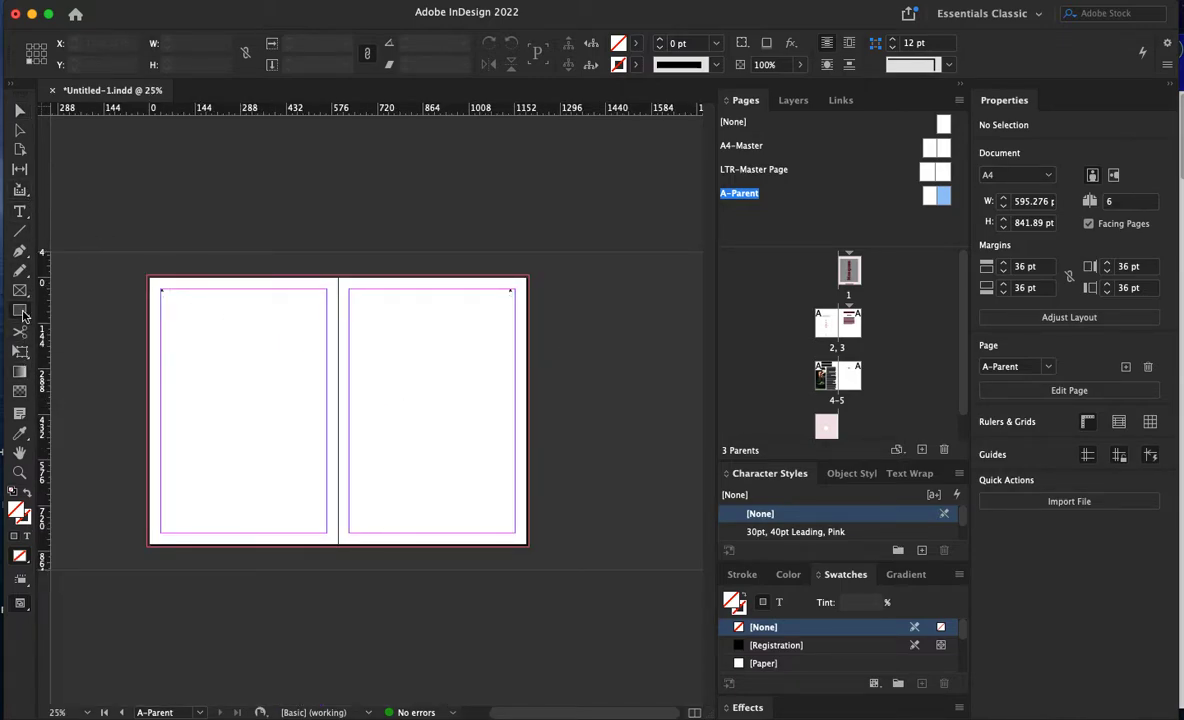
{"action": "left_click_drag", "start_coordinate": [140, 268], "coordinate": [538, 557]}
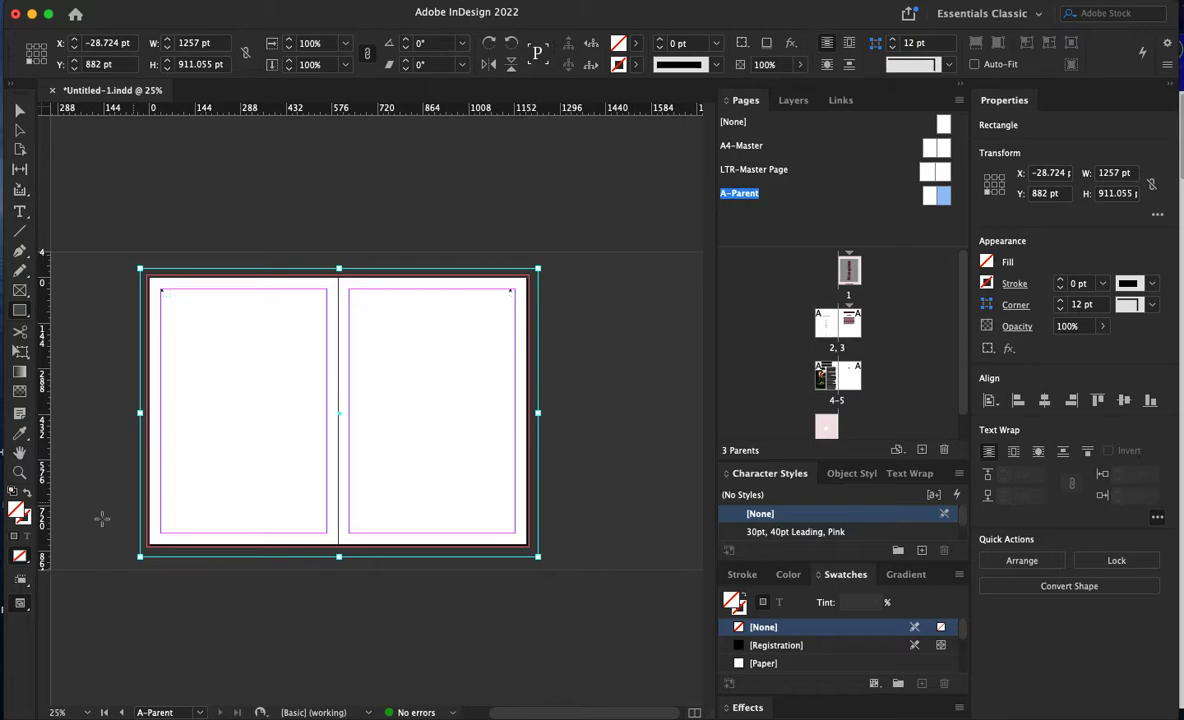
- Fill the A-Parent background rectangle with the pink swatch C=6 M=17 Y=13 K=0
{"action": "double_click", "coordinate": [20, 510]}
{"action": "left_click", "coordinate": [971, 183]}
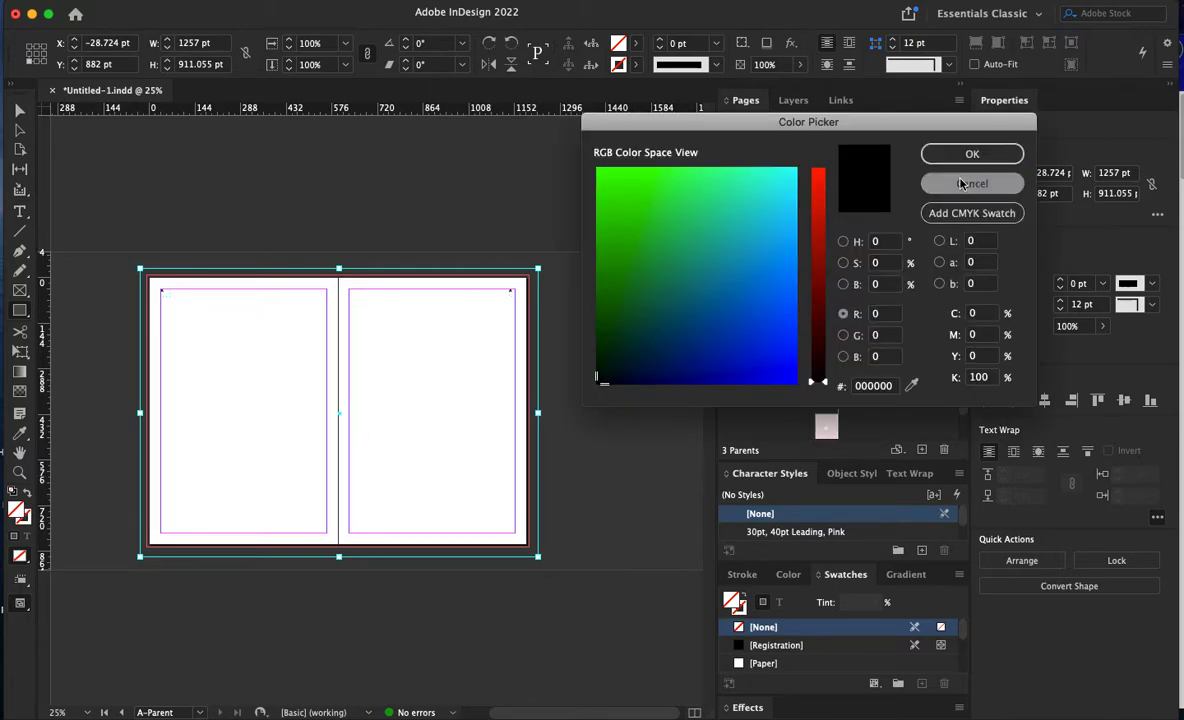
{"action": "left_click", "coordinate": [636, 45]}
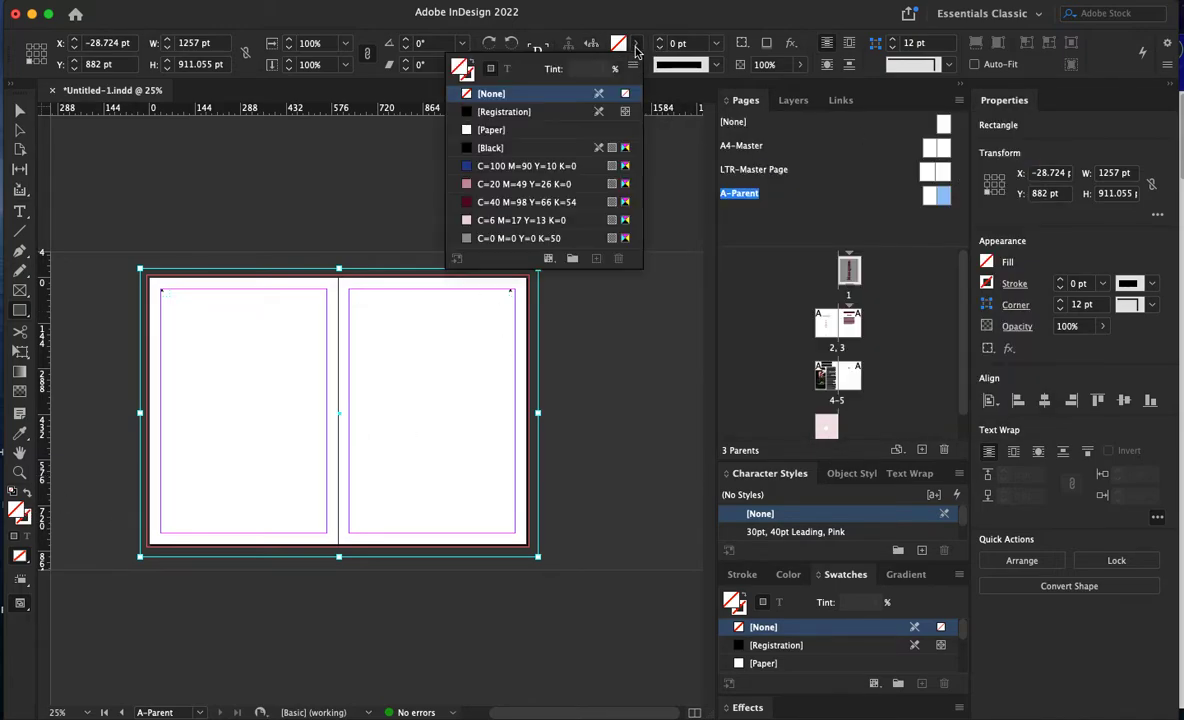
{"action": "left_click", "coordinate": [468, 220]}
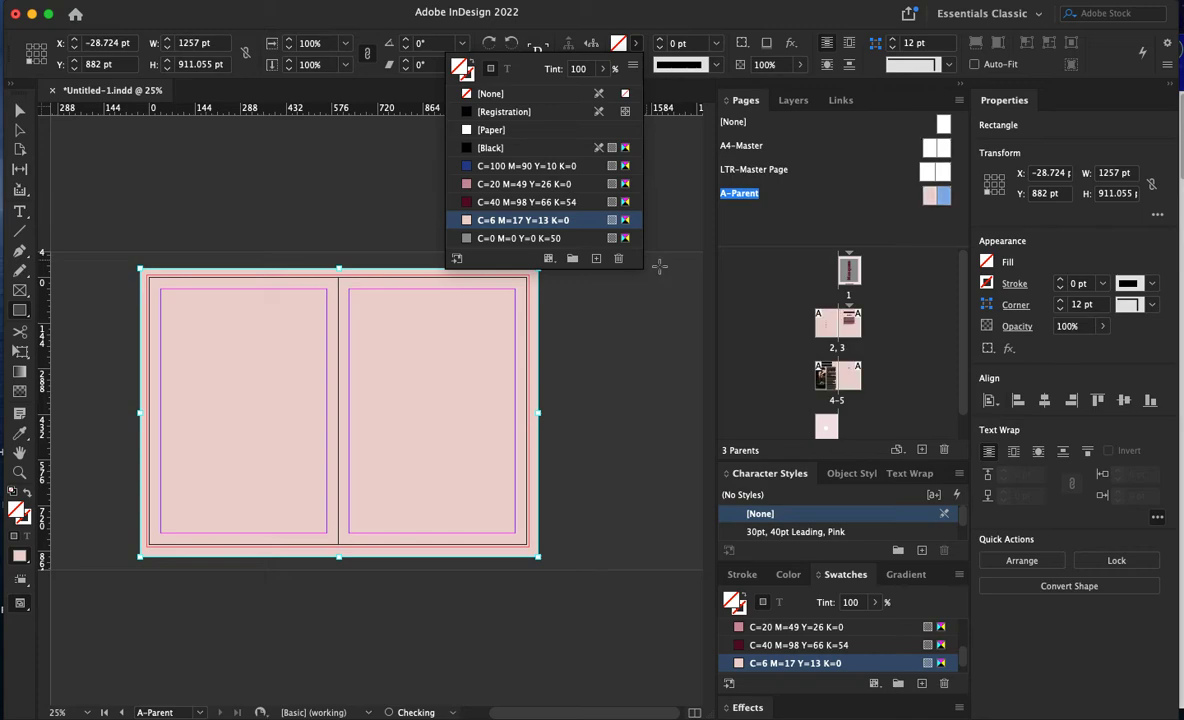
{"action": "left_click", "coordinate": [637, 44]}
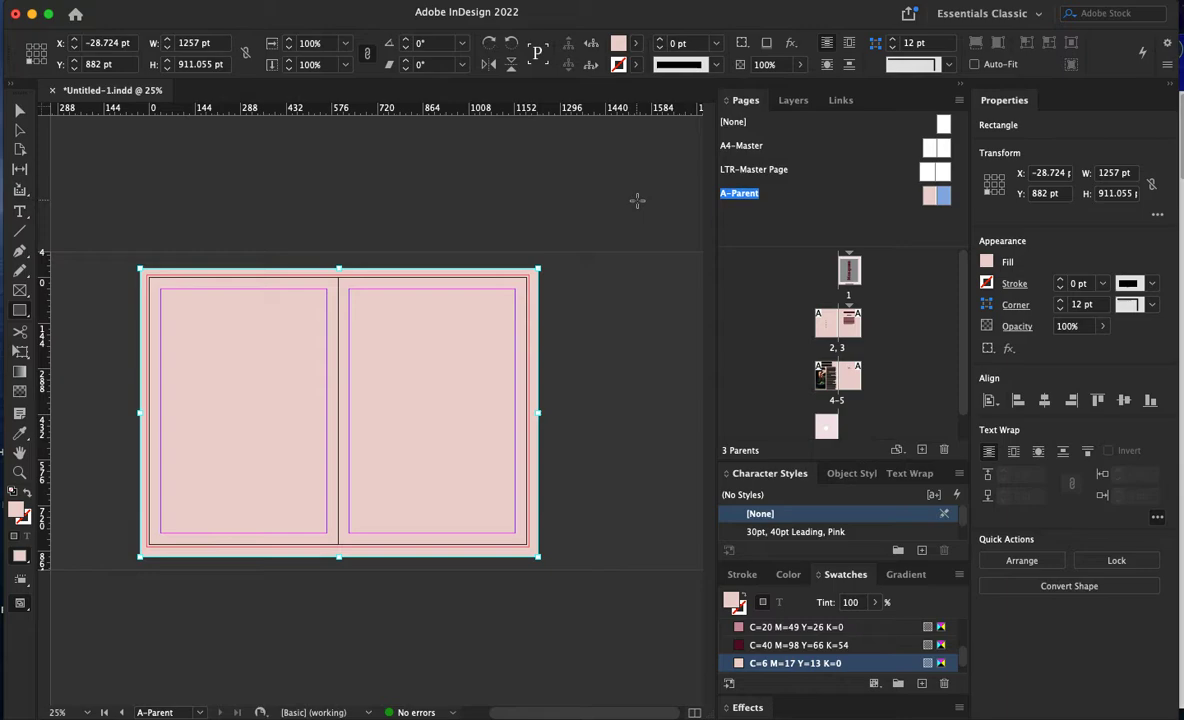
{"action": "left_click", "coordinate": [638, 43]}
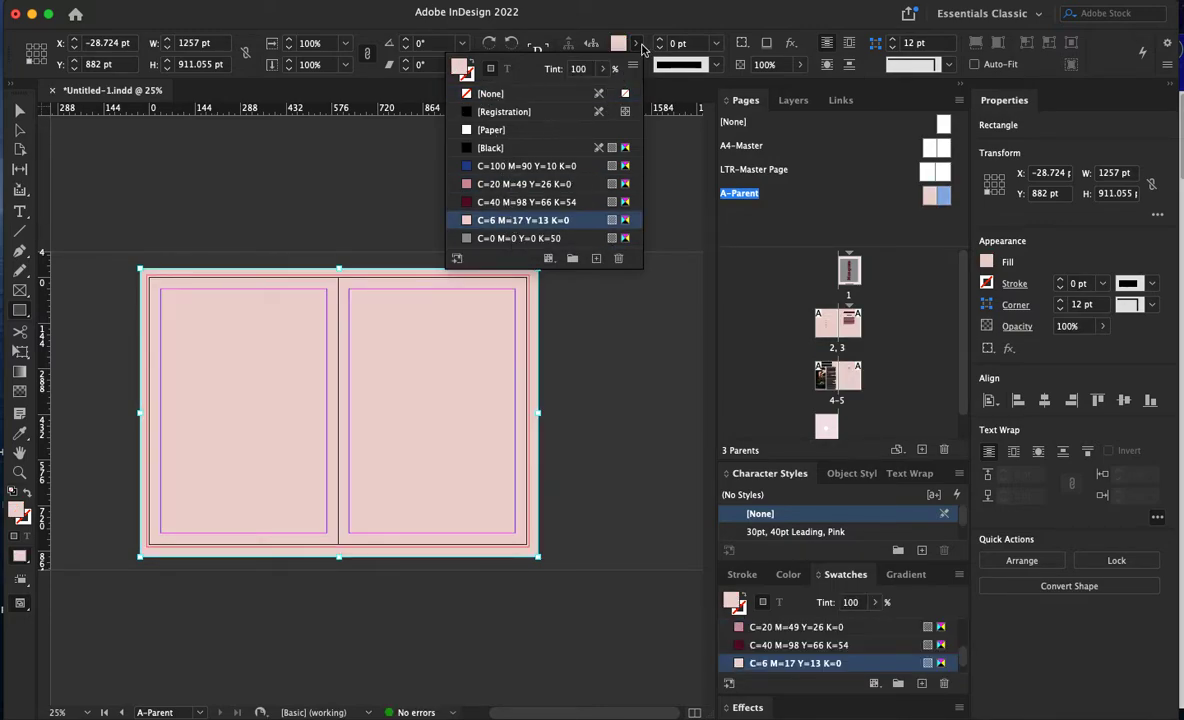
{"action": "left_click", "coordinate": [500, 220]}
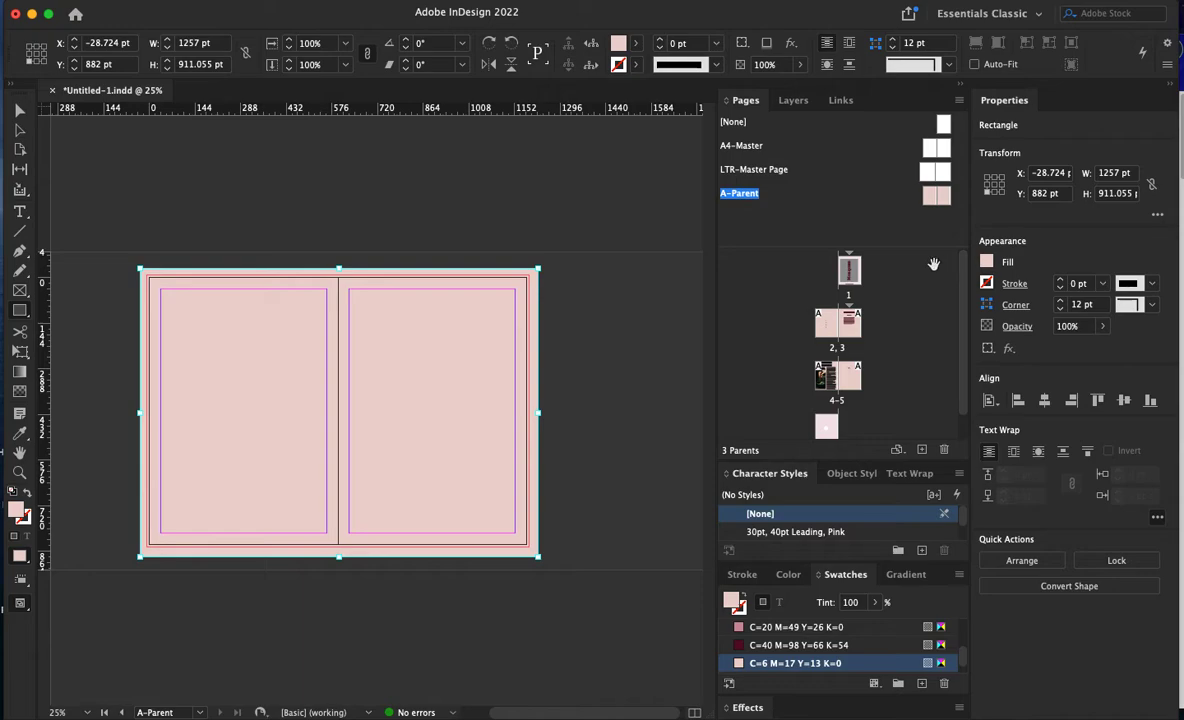
- Open the spread of pages 2 and 3 and check the pink parent background across the document's spreads
{"action": "double_click", "coordinate": [849, 322]}
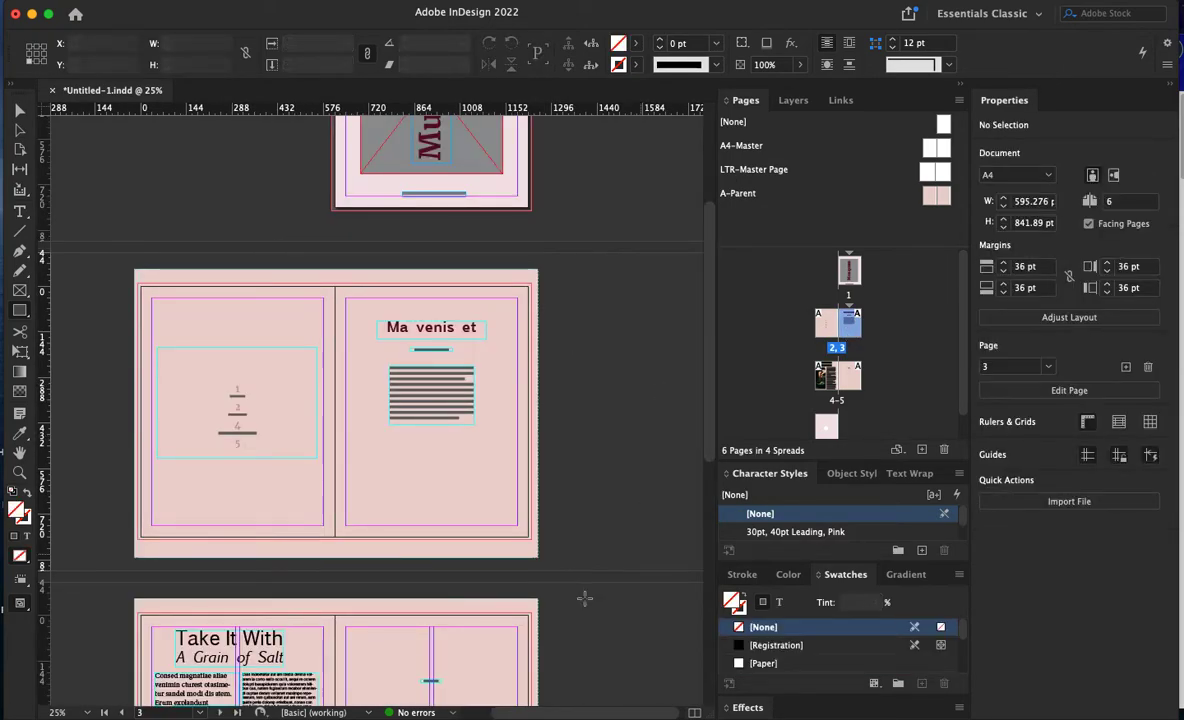
{"action": "scroll", "coordinate": [636, 478], "scroll_direction": "down", "scroll_amount": 5}
{"action": "scroll", "coordinate": [600, 470], "scroll_direction": "up", "scroll_amount": 4}
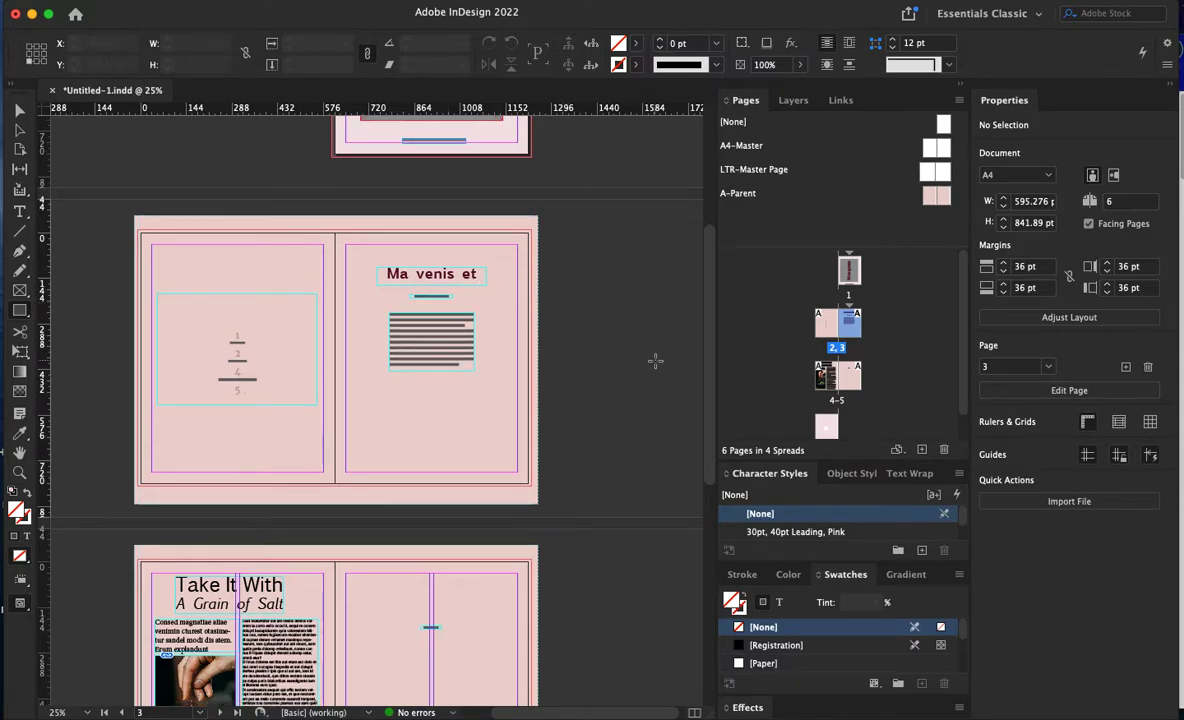
{"action": "scroll", "coordinate": [654, 353], "scroll_direction": "down", "scroll_amount": 8}
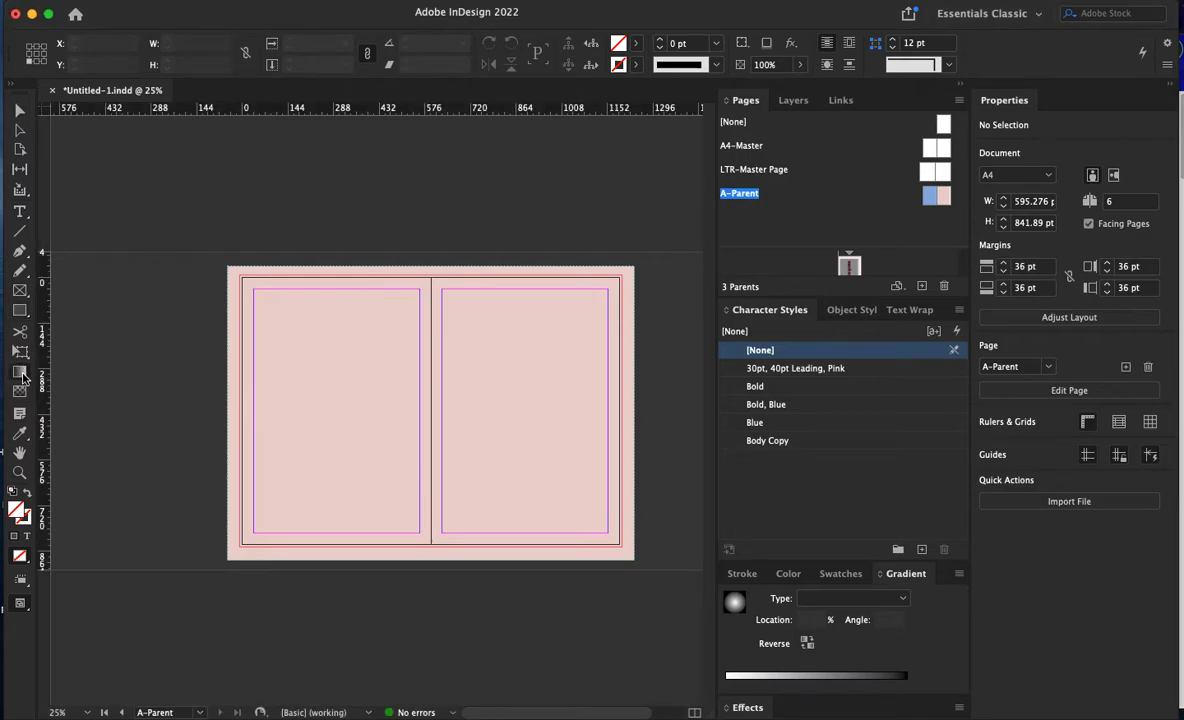
- Fill A-Parent's background rectangle with a black-and-white gradient and set the gradient type to Radial
{"action": "left_click", "coordinate": [239, 408], "text": "super"}
{"action": "left_click_drag", "start_coordinate": [236, 409], "coordinate": [642, 410]}
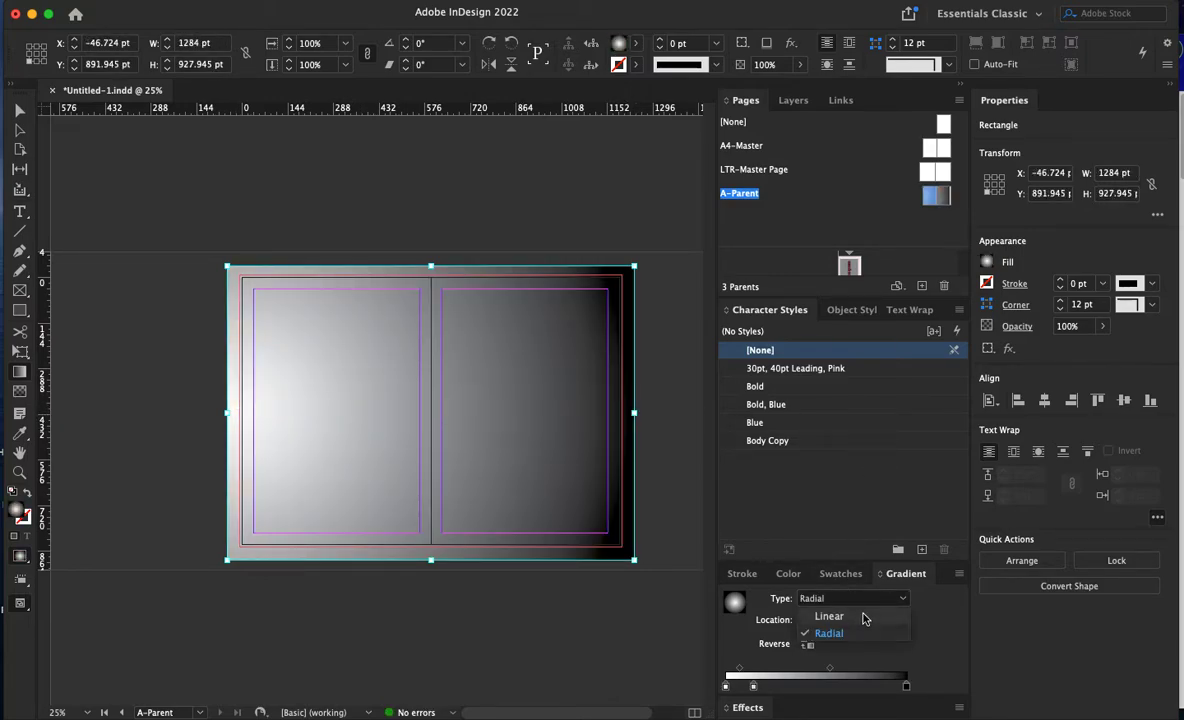
{"action": "left_click", "coordinate": [860, 617]}
{"action": "left_click", "coordinate": [866, 598]}
{"action": "left_click", "coordinate": [863, 632]}
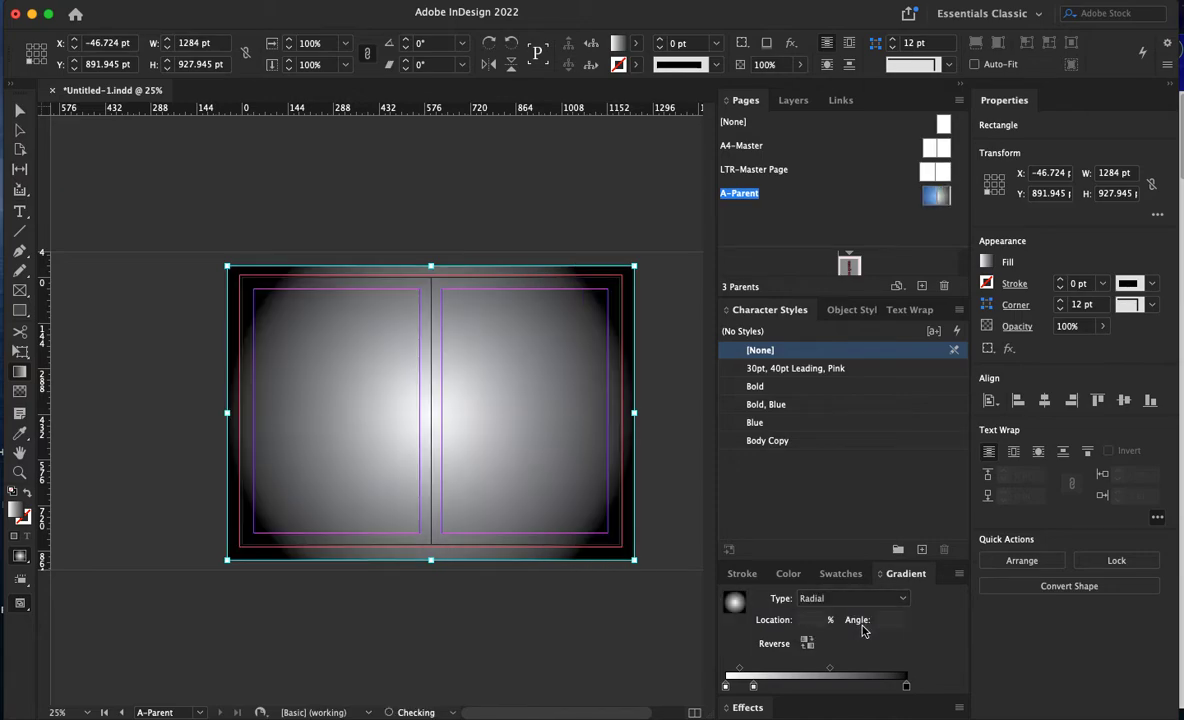
- Remove the radial gradient's existing inner stop and add two new stops, at about one third and at 66.94%
{"action": "left_click_drag", "start_coordinate": [905, 573], "coordinate": [627, 190]}
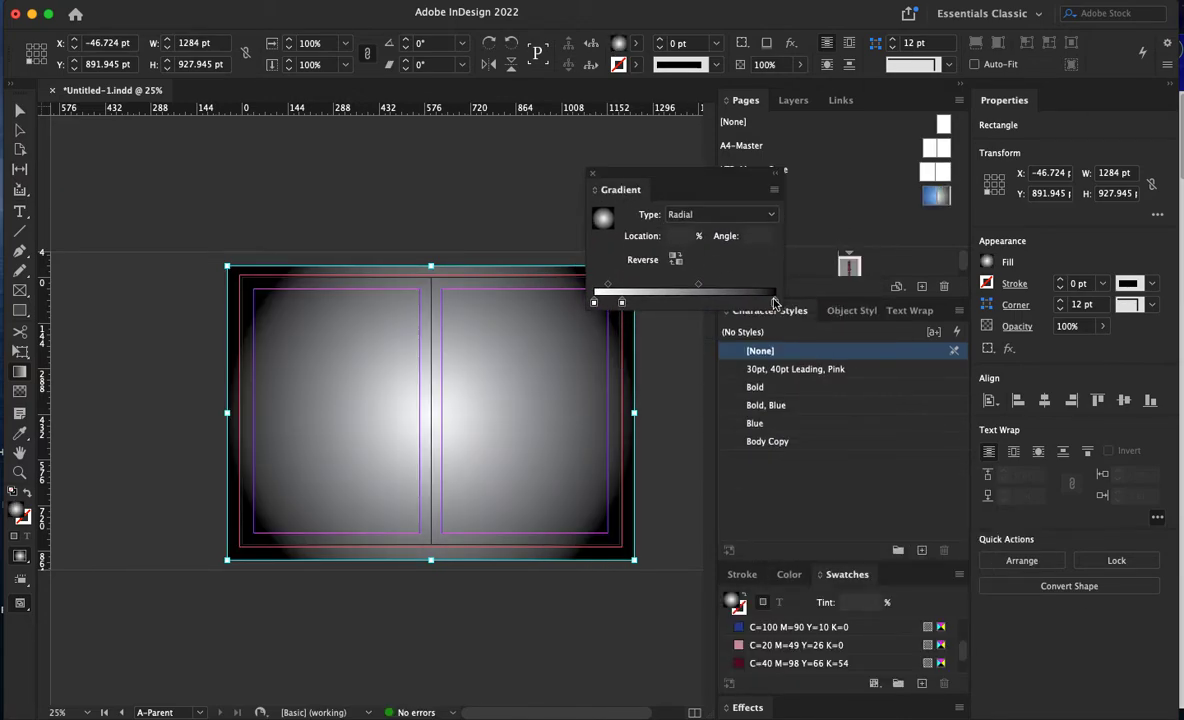
{"action": "left_click_drag", "start_coordinate": [622, 302], "coordinate": [700, 309]}
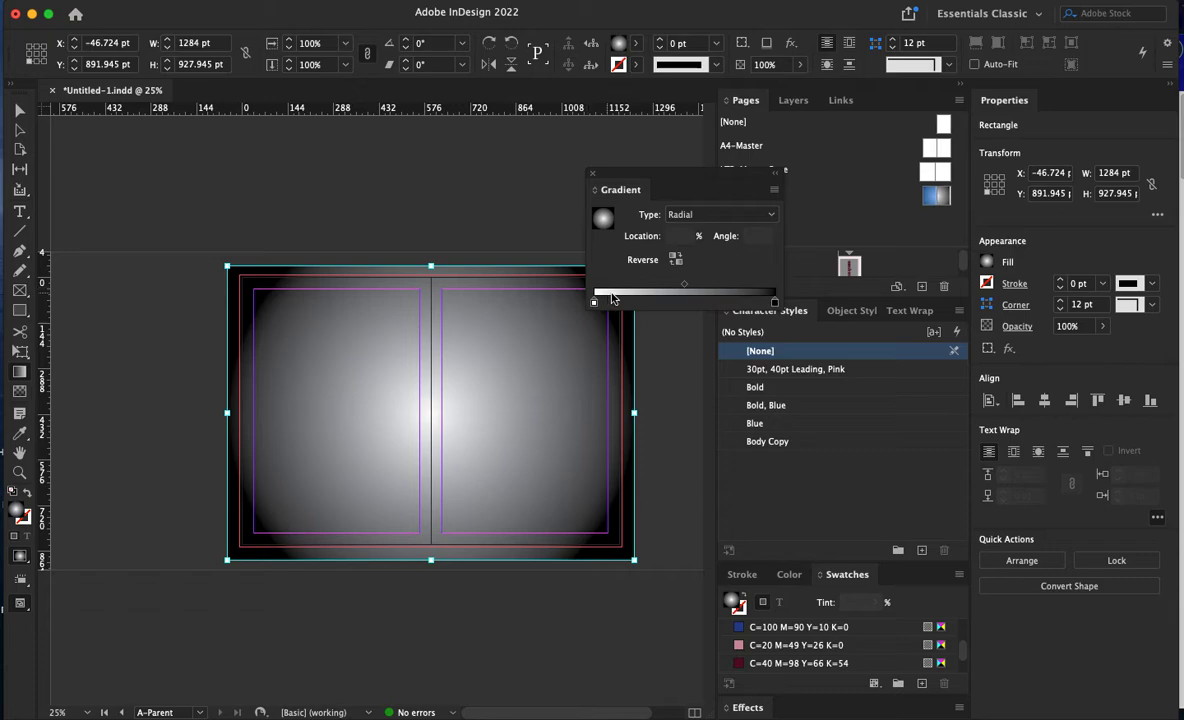
{"action": "left_click", "coordinate": [653, 302]}
{"action": "left_click", "coordinate": [714, 302]}
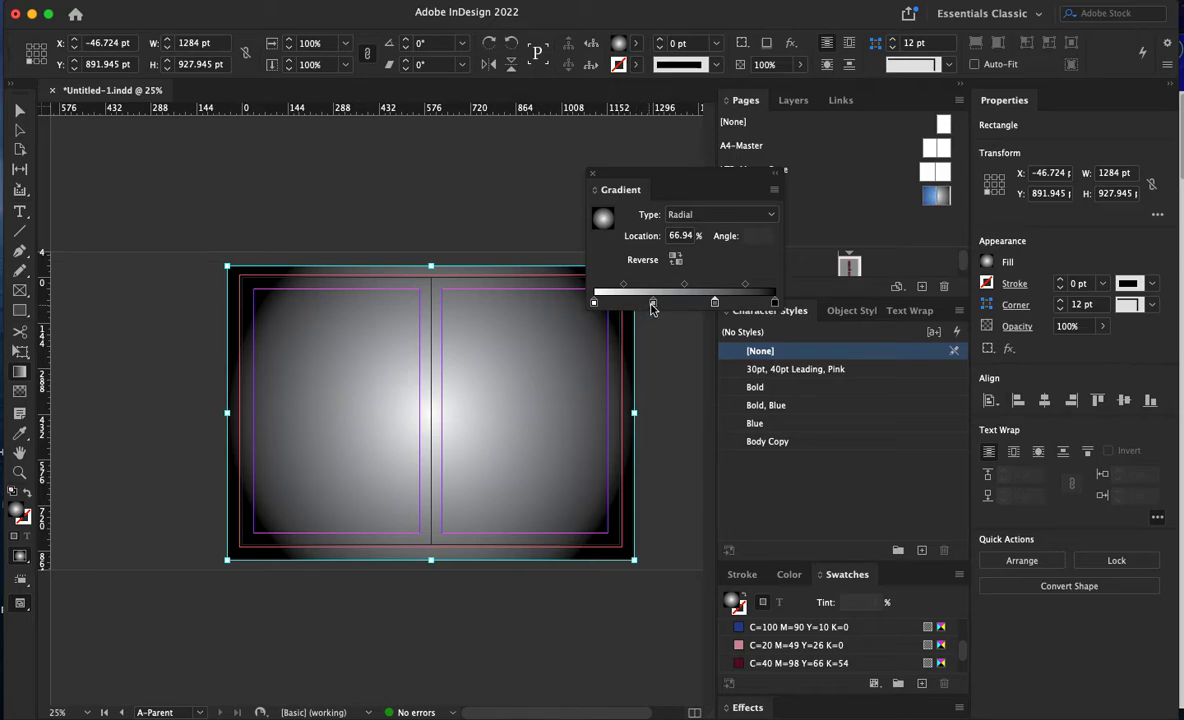
- Set the colour of the radial gradient's starting stop to pale pink ffe8e8
{"action": "left_click", "coordinate": [594, 302]}
{"action": "double_click", "coordinate": [20, 512]}
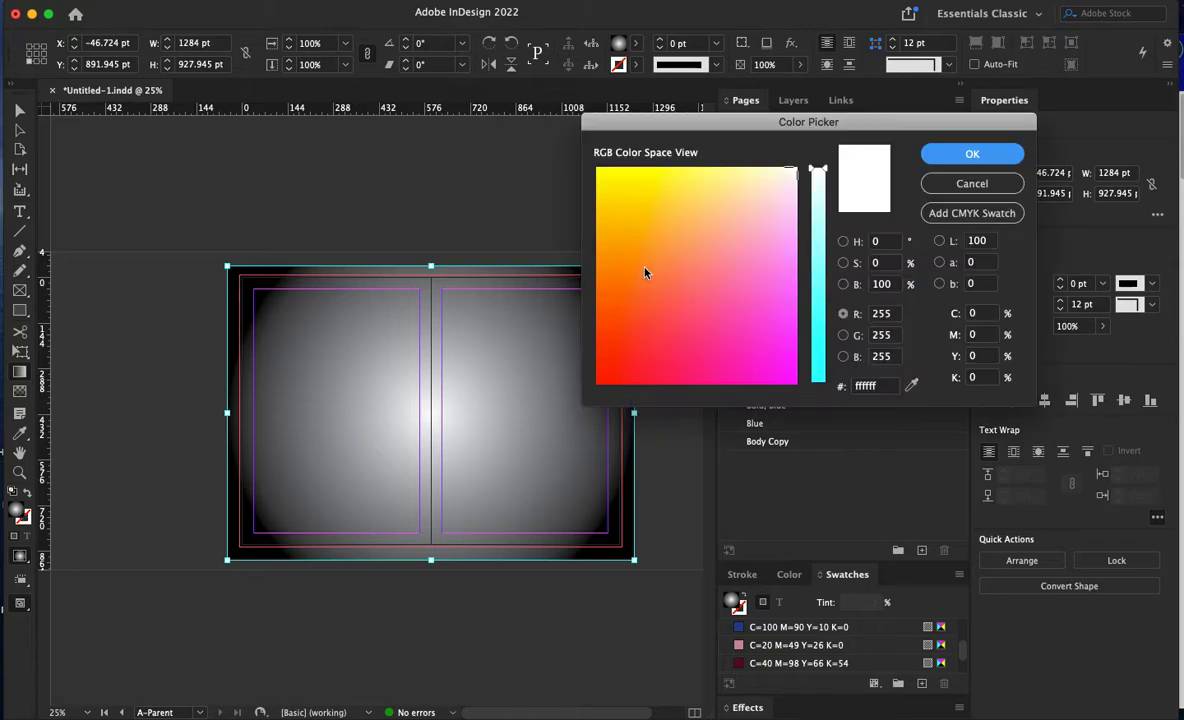
{"action": "left_click", "coordinate": [778, 181]}
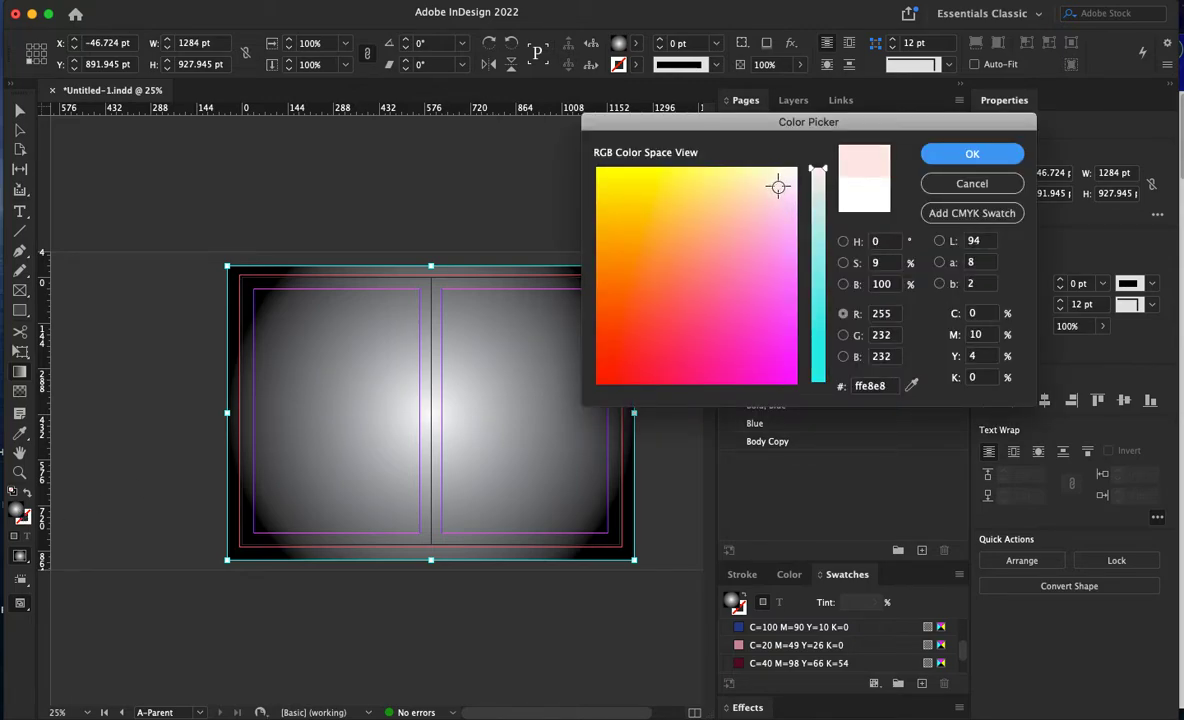
{"action": "left_click", "coordinate": [968, 154]}
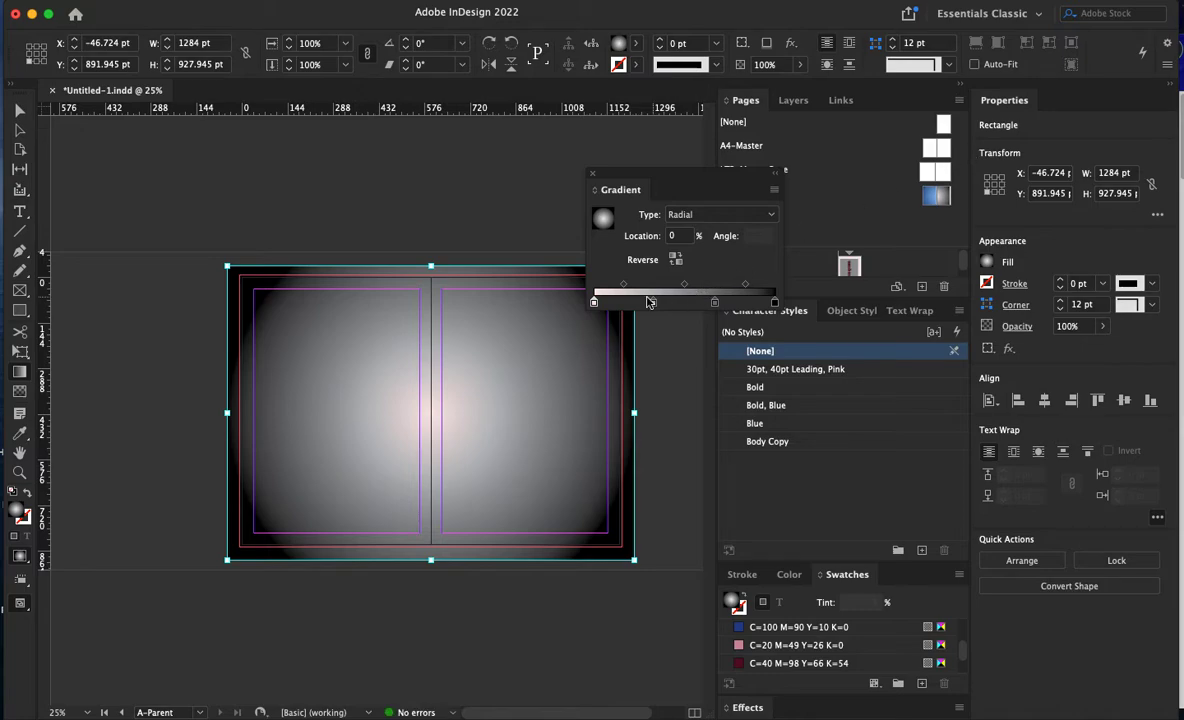
- Reduce the gradient to a single inner stop near the middle and set its end stop to pale pink
{"action": "left_click_drag", "start_coordinate": [654, 303], "coordinate": [676, 399]}
{"action": "left_click_drag", "start_coordinate": [714, 302], "coordinate": [690, 302]}
{"action": "left_click", "coordinate": [773, 302]}
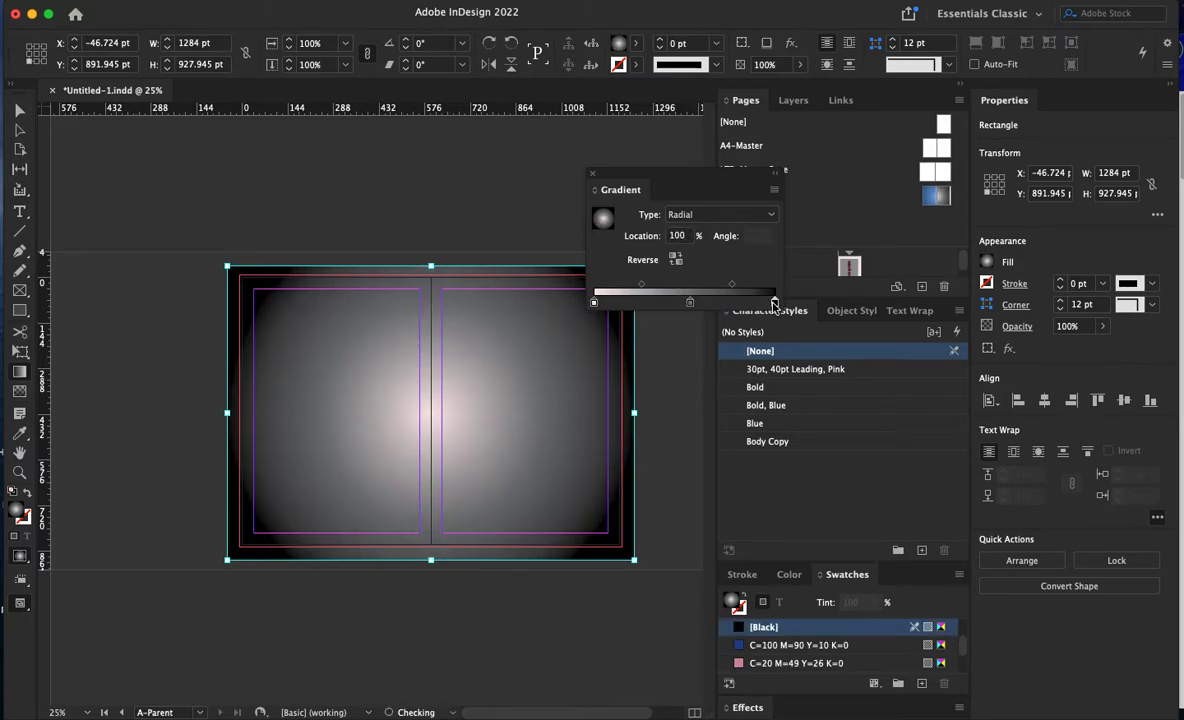
{"action": "double_click", "coordinate": [14, 514]}
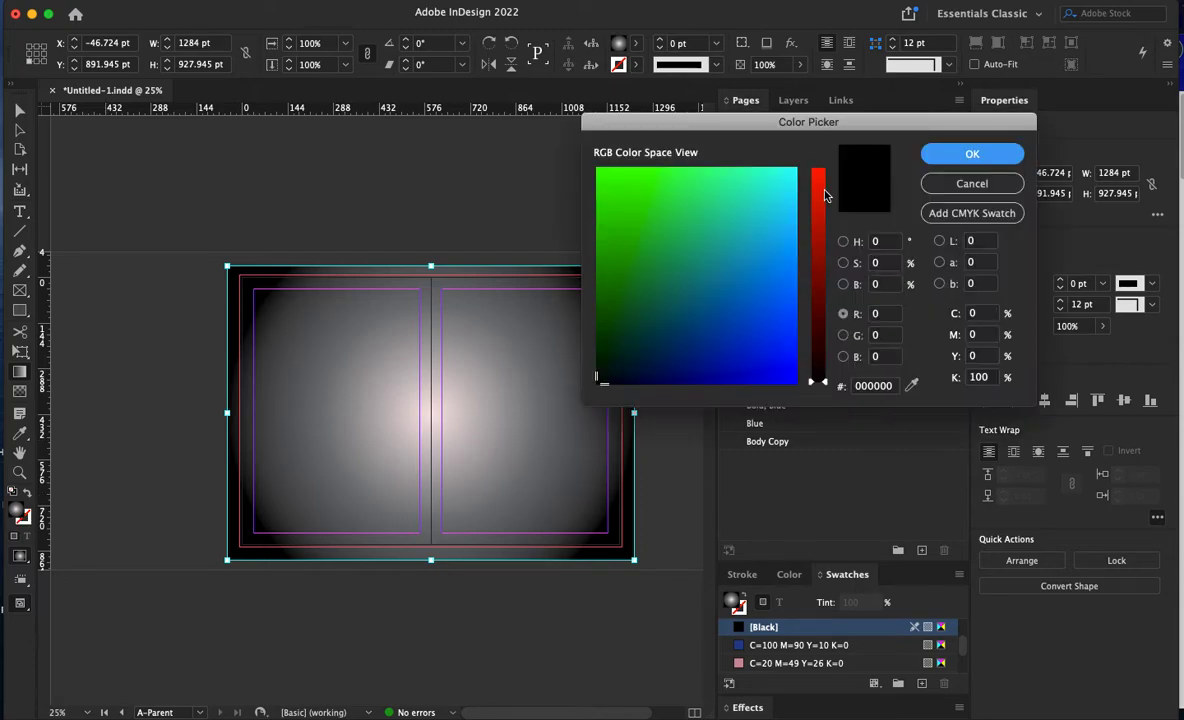
{"action": "left_click", "coordinate": [762, 199]}
{"action": "left_click_drag", "start_coordinate": [820, 381], "coordinate": [781, 181]}
{"action": "left_click", "coordinate": [935, 153]}
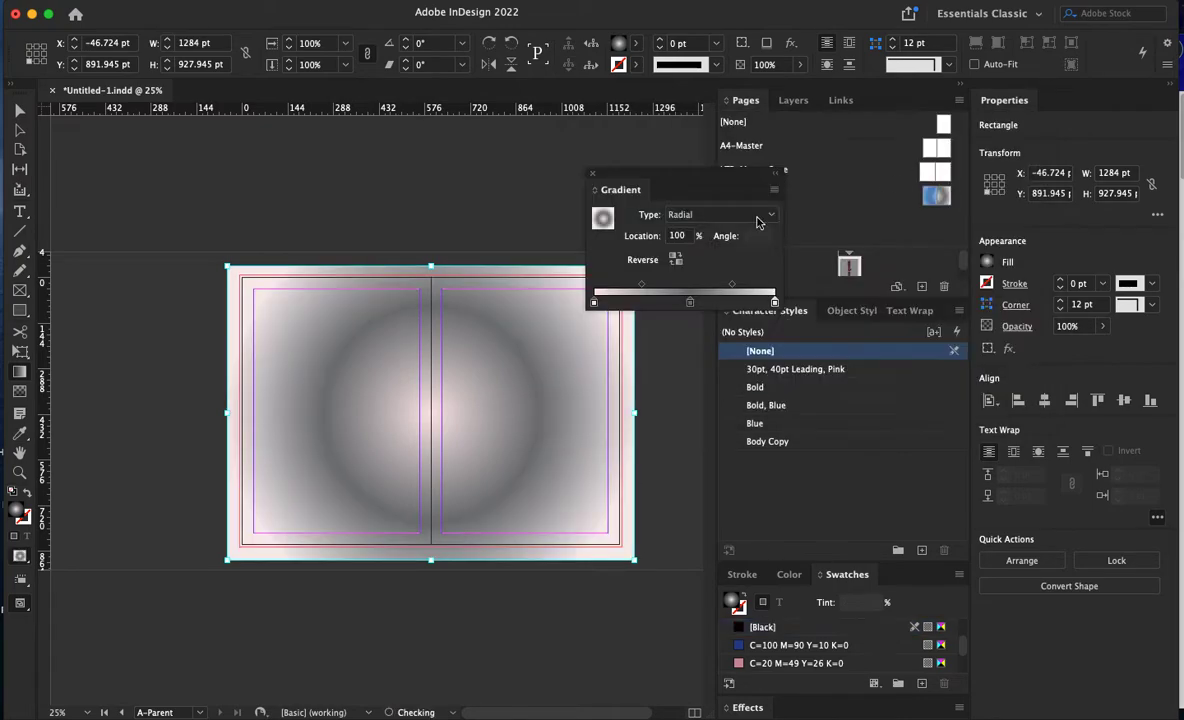
- Replace the gradient's grey inner stop with a near-white stop at 48%
{"action": "left_click_drag", "start_coordinate": [689, 302], "coordinate": [695, 383]}
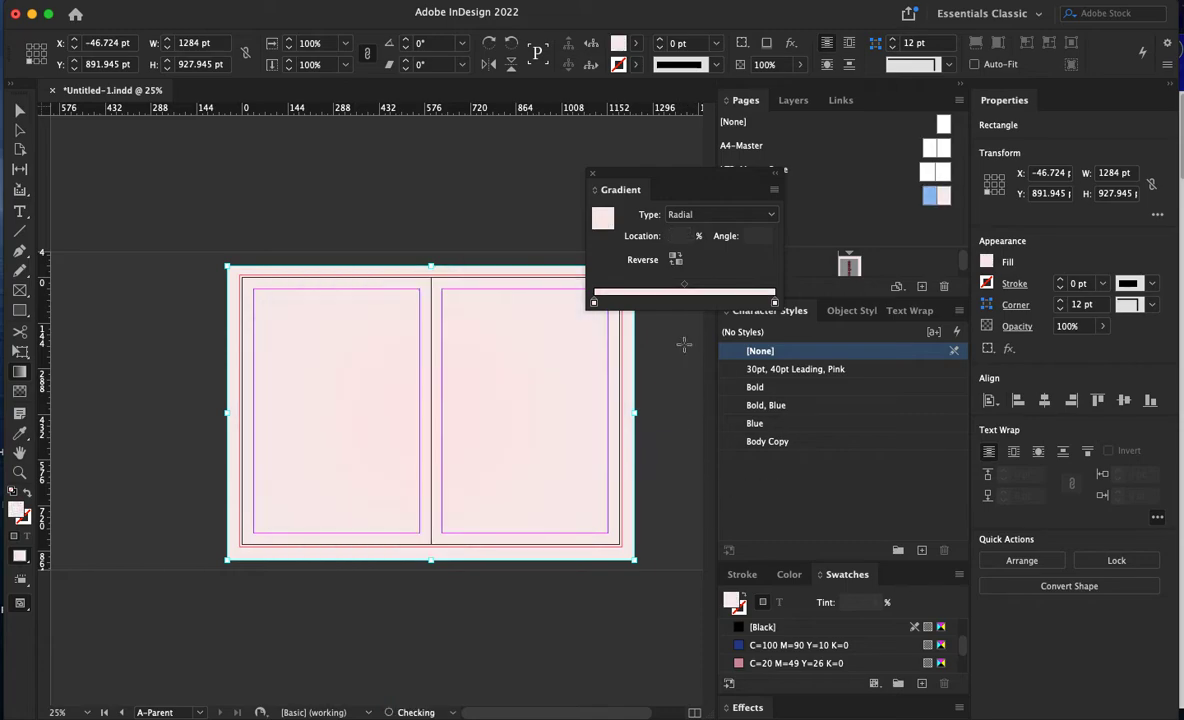
{"action": "left_click", "coordinate": [679, 300]}
{"action": "double_click", "coordinate": [17, 510]}
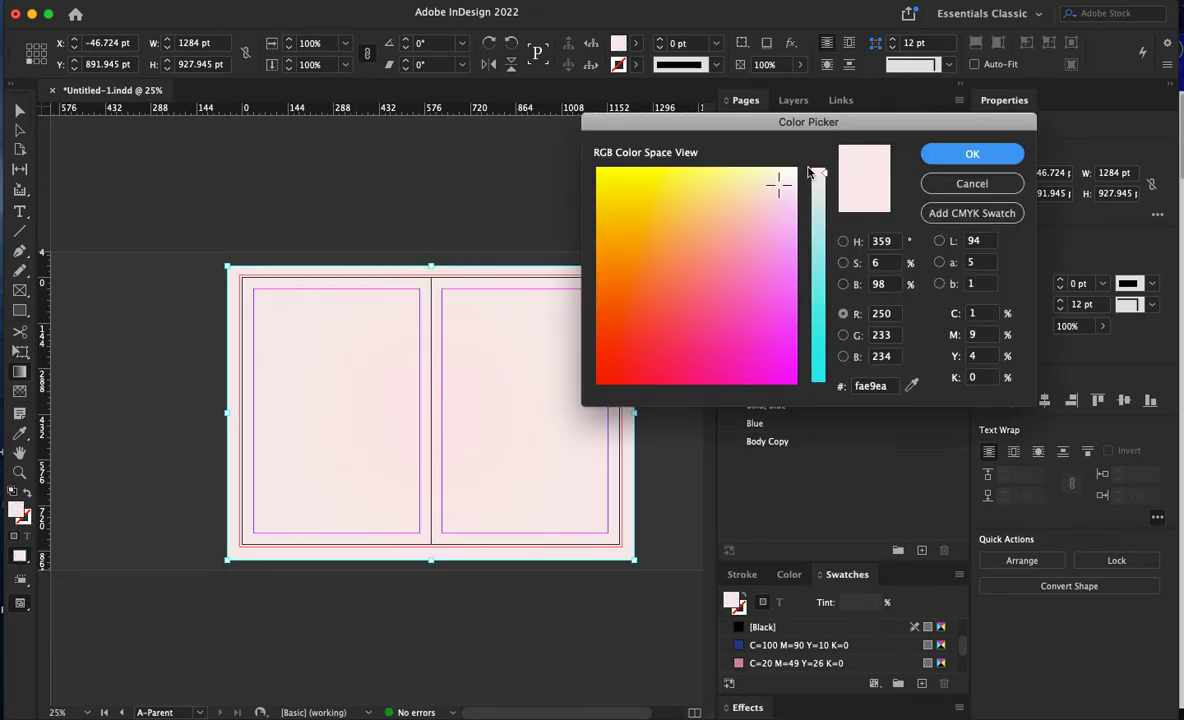
{"action": "left_click", "coordinate": [972, 153]}
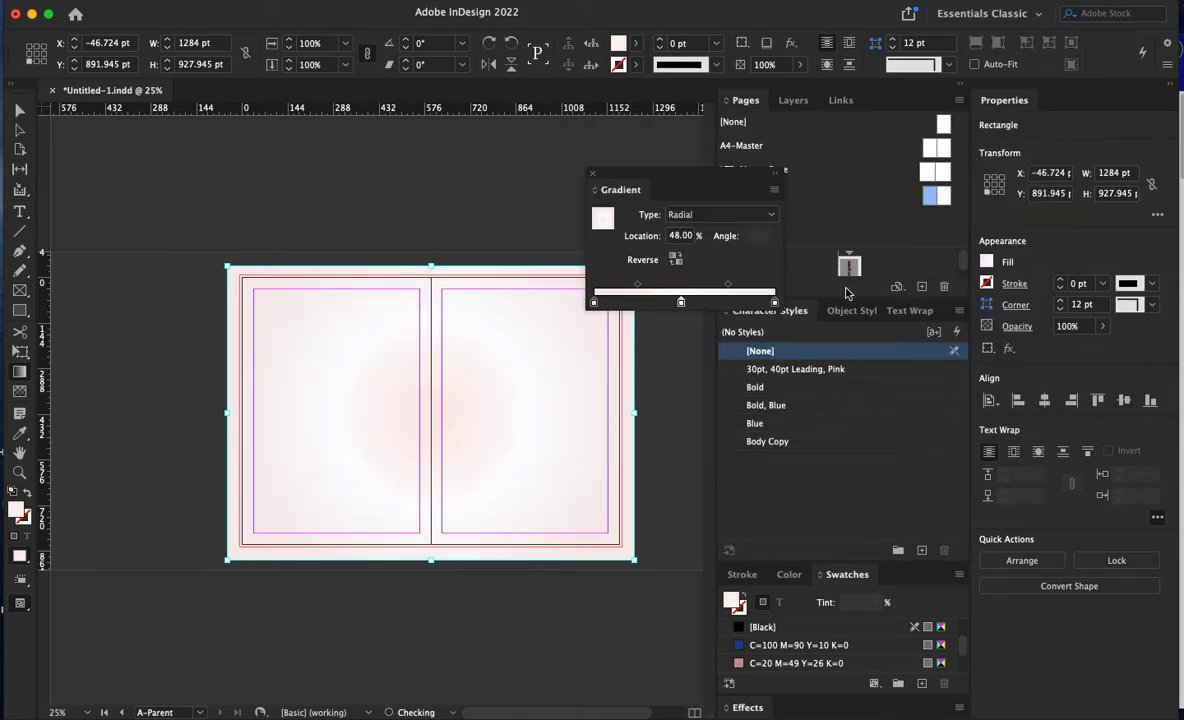
- Adjust the gradient's two midpoints, moving the inner one closer to the starting stop and the outer one to 34.52%
{"action": "left_click_drag", "start_coordinate": [637, 284], "coordinate": [707, 288]}
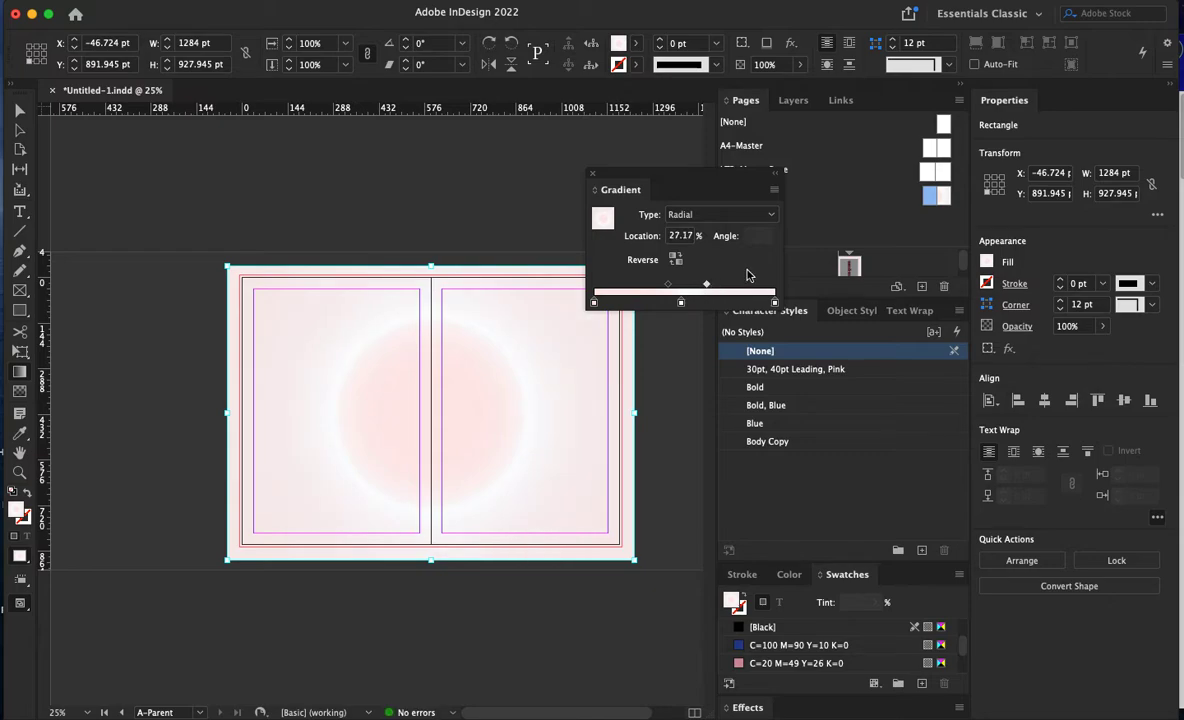
{"action": "left_click", "coordinate": [668, 284]}
{"action": "left_click_drag", "start_coordinate": [668, 285], "coordinate": [631, 286]}
{"action": "left_click_drag", "start_coordinate": [707, 284], "coordinate": [713, 285]}
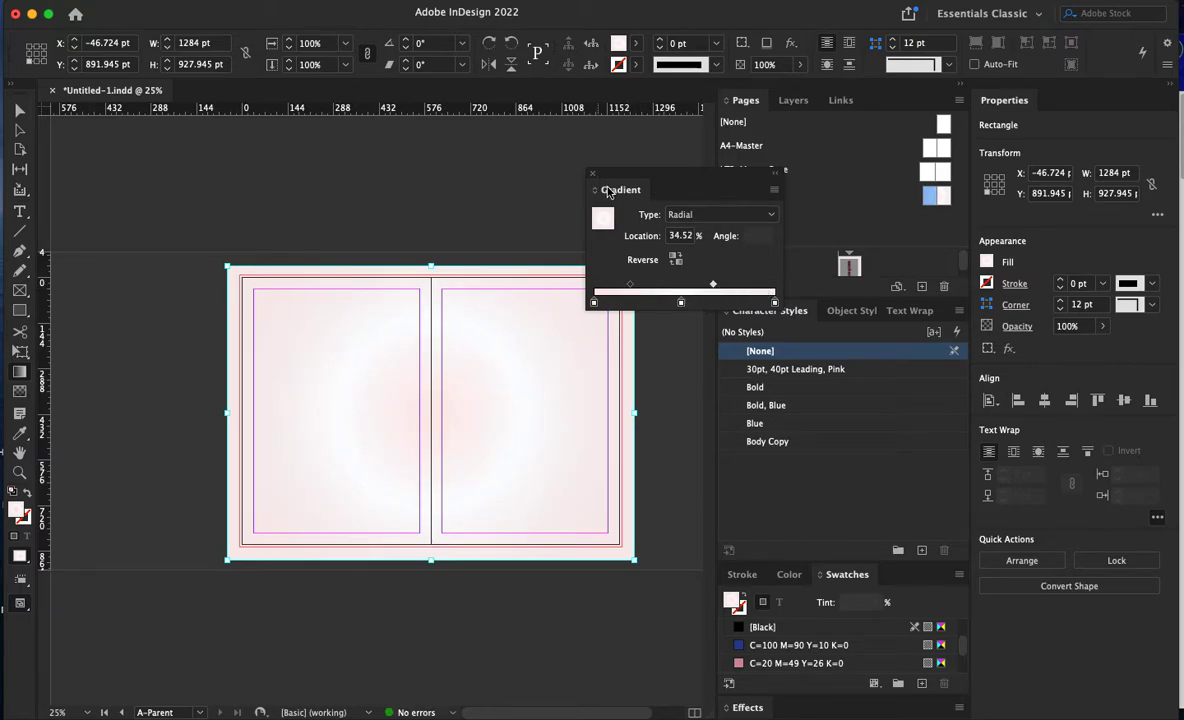
- Dock the Gradient panel again and open the spread of pages 2 and 3 to check the gradient background
{"action": "mouse_move", "coordinate": [607, 182]}
{"action": "left_mouse_down"}
{"action": "mouse_move", "coordinate": [882, 514]}
{"action": "mouse_move", "coordinate": [842, 573]}
{"action": "left_mouse_up"}
{"action": "scroll", "coordinate": [917, 259], "scroll_direction": "down", "scroll_amount": 1}
{"action": "left_click", "coordinate": [847, 285]}
{"action": "double_click", "coordinate": [847, 285]}
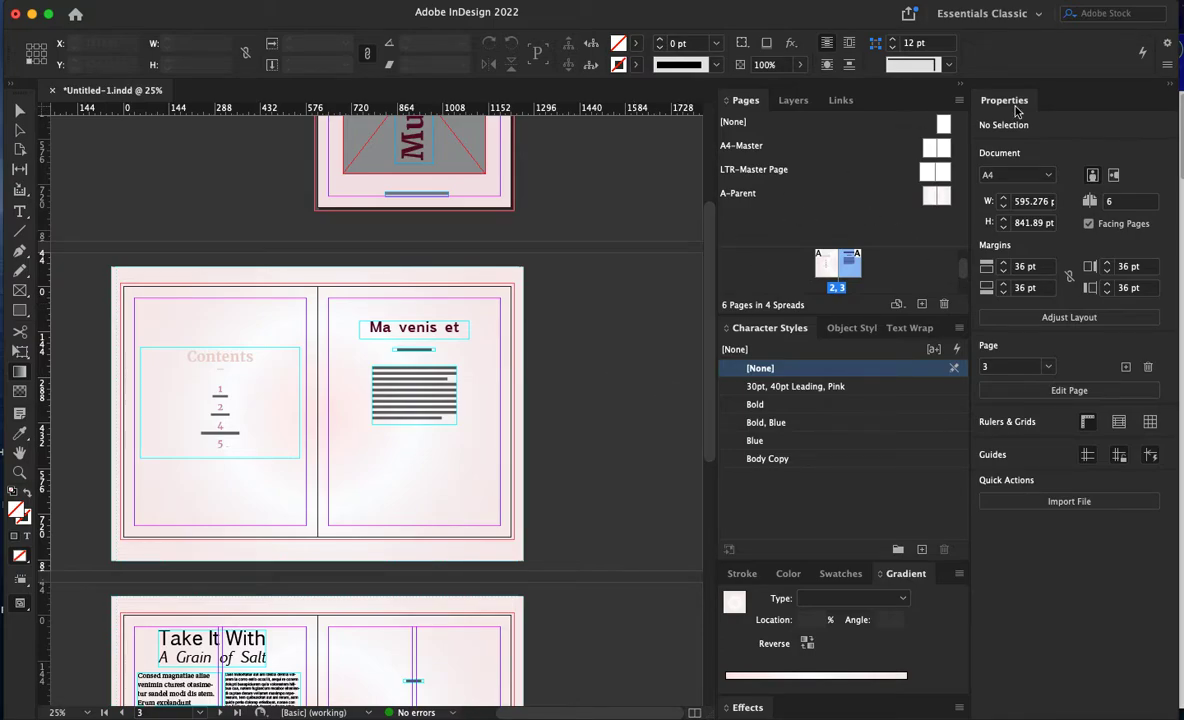
- Delete the gradient background rectangle from the A-Parent spread
{"action": "double_click", "coordinate": [939, 200]}
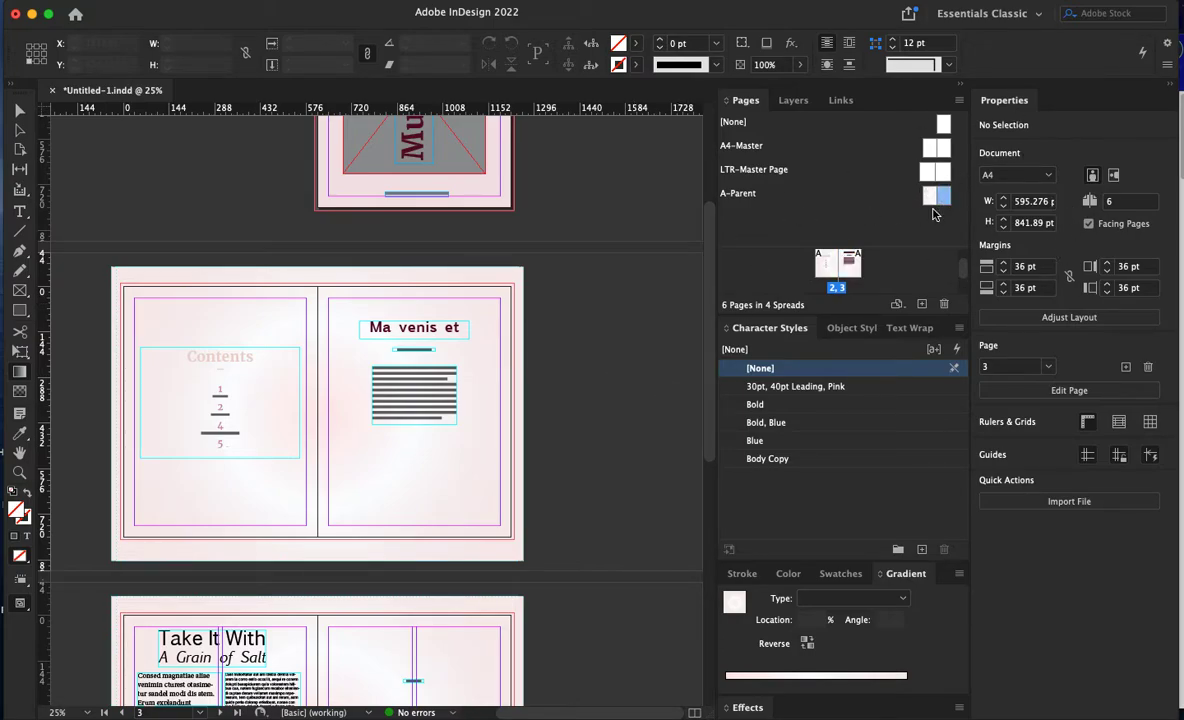
{"action": "left_click", "coordinate": [416, 351]}
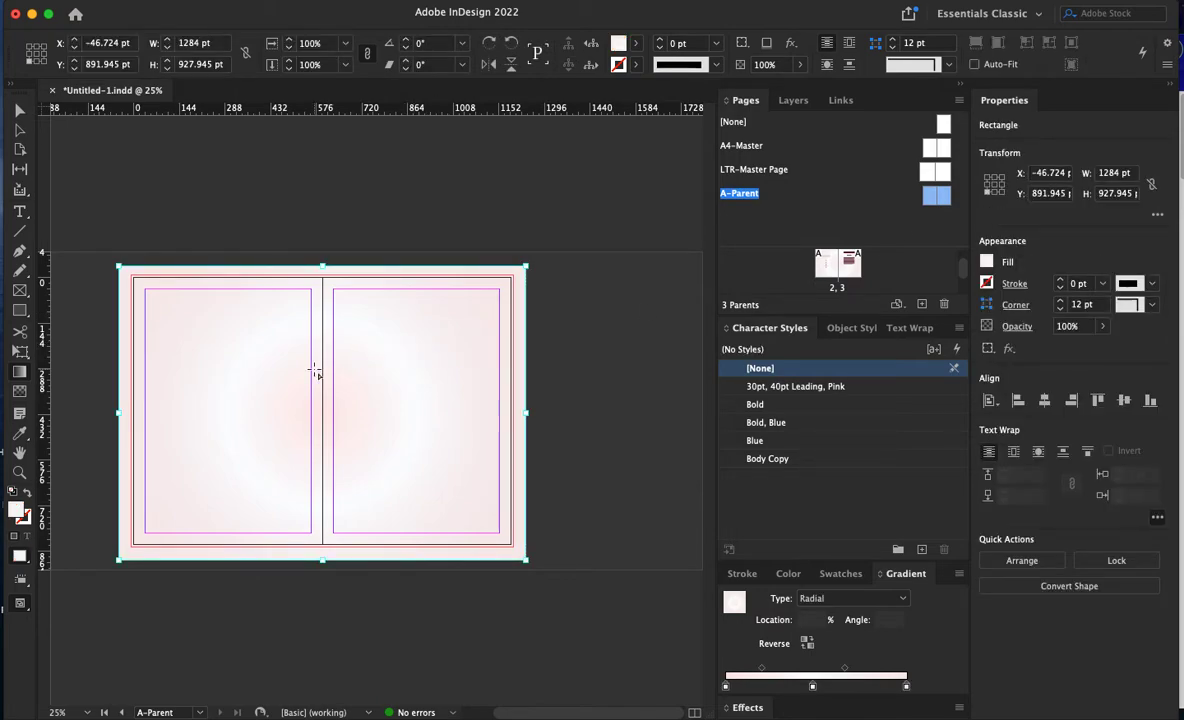
{"action": "key", "text": "Delete"}
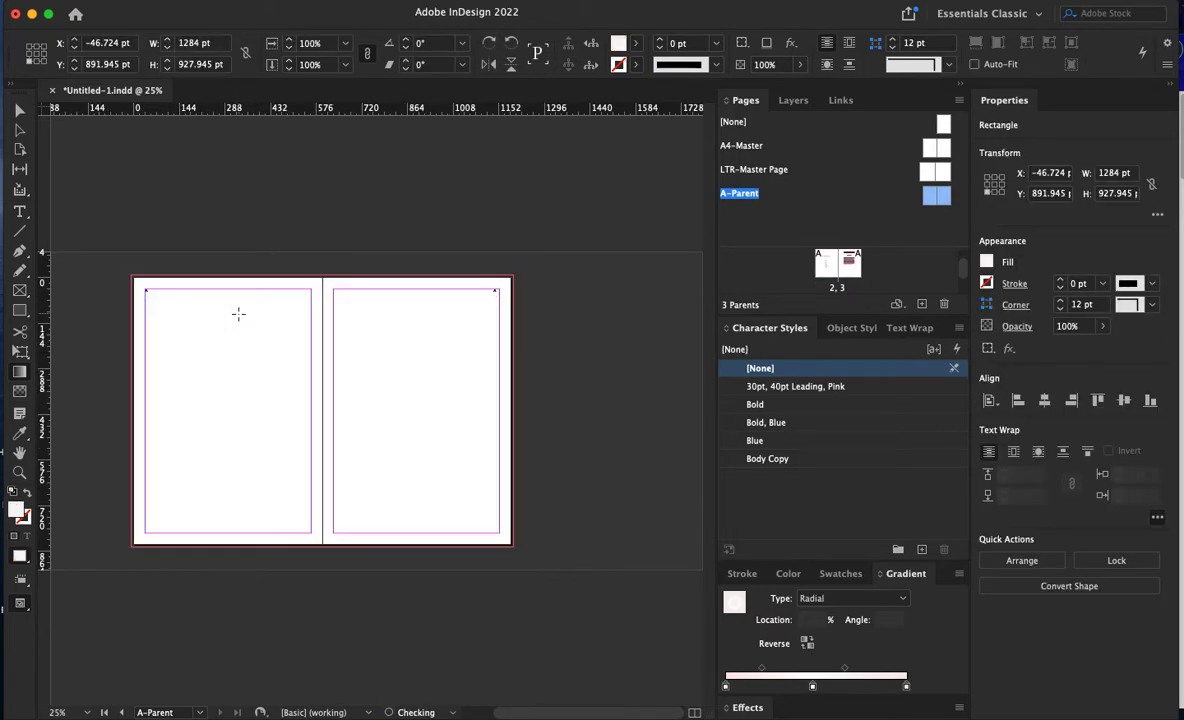
{"action": "left_click", "coordinate": [840, 573]}
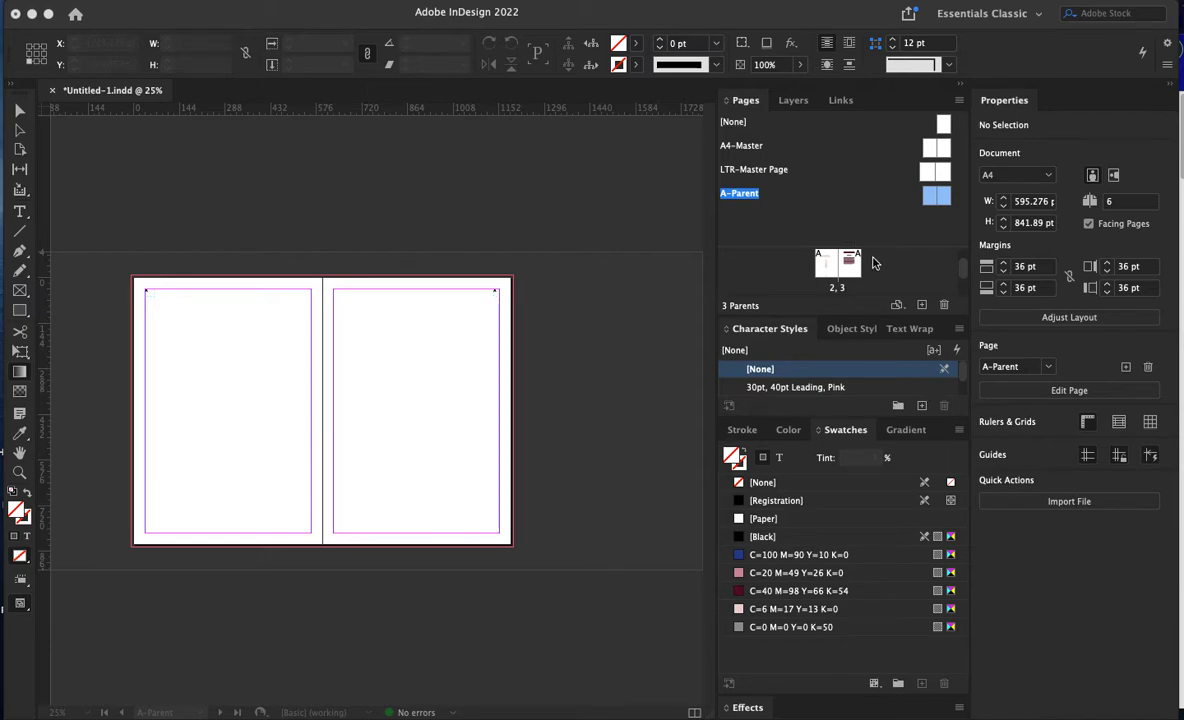
{"action": "left_click", "coordinate": [637, 48]}
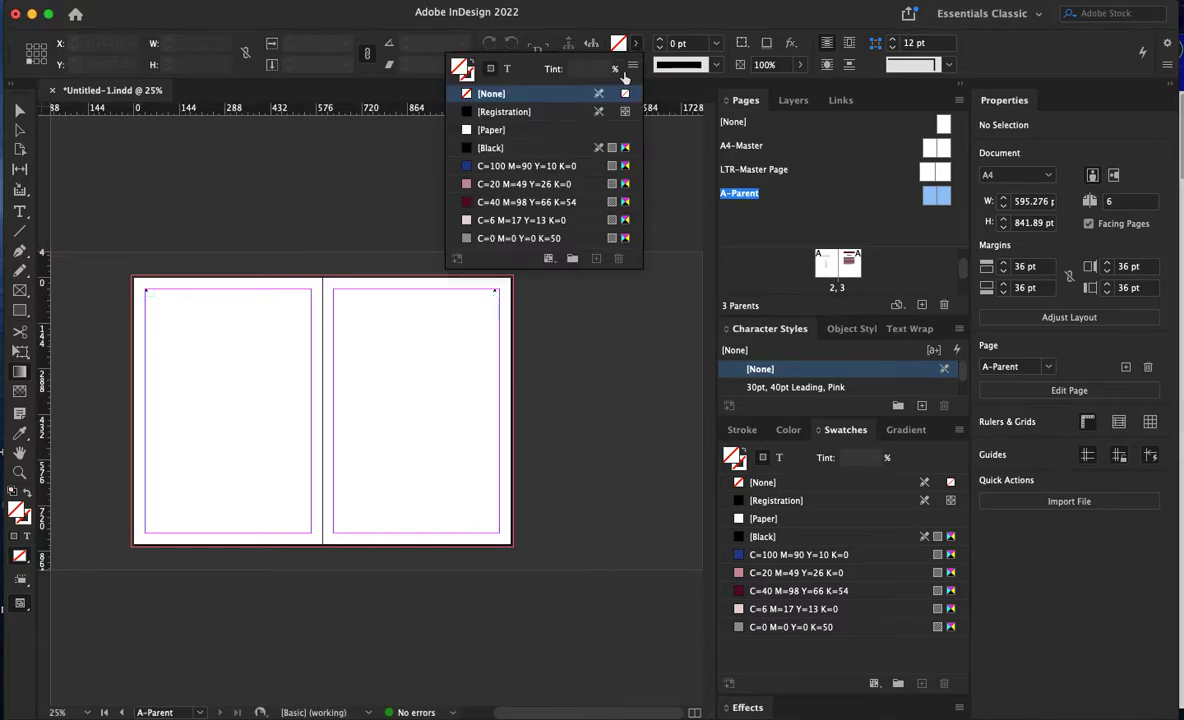
{"action": "left_click", "coordinate": [646, 46]}
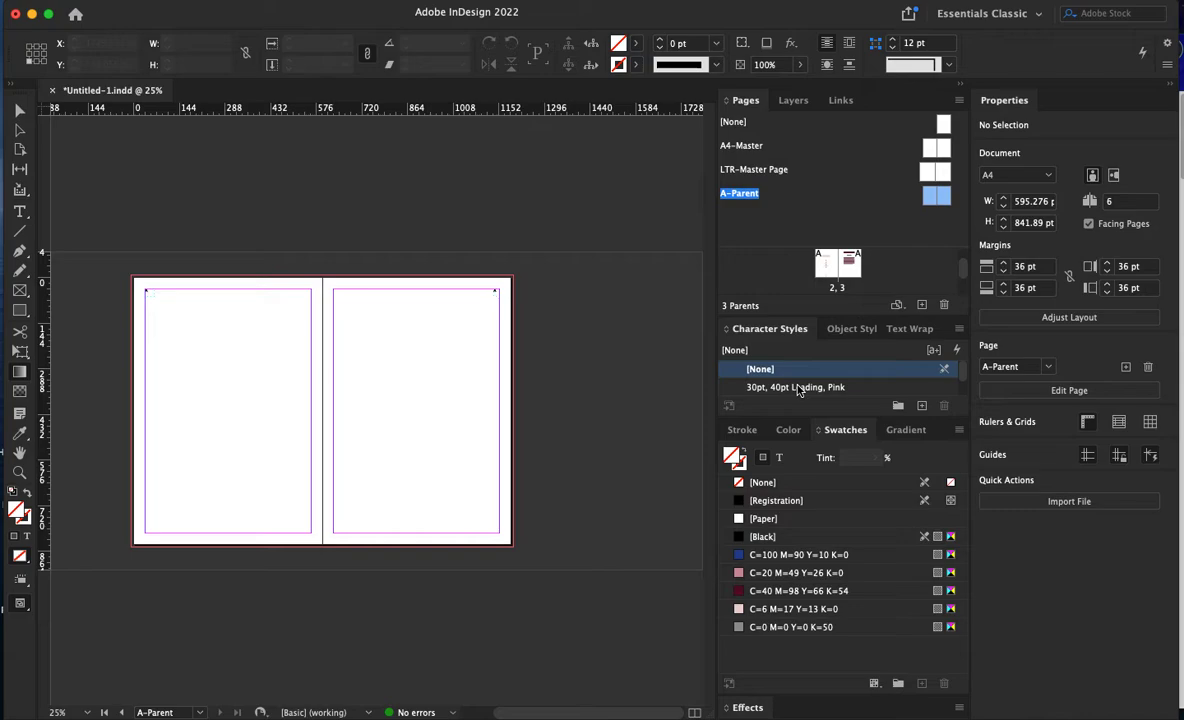
- Switch to Illustrator and save its swatch library as the Swatch Exchange file Untitled-1 in the InDesign Lecture folder on the Desktop
{"action": "left_click", "coordinate": [705, 714]}
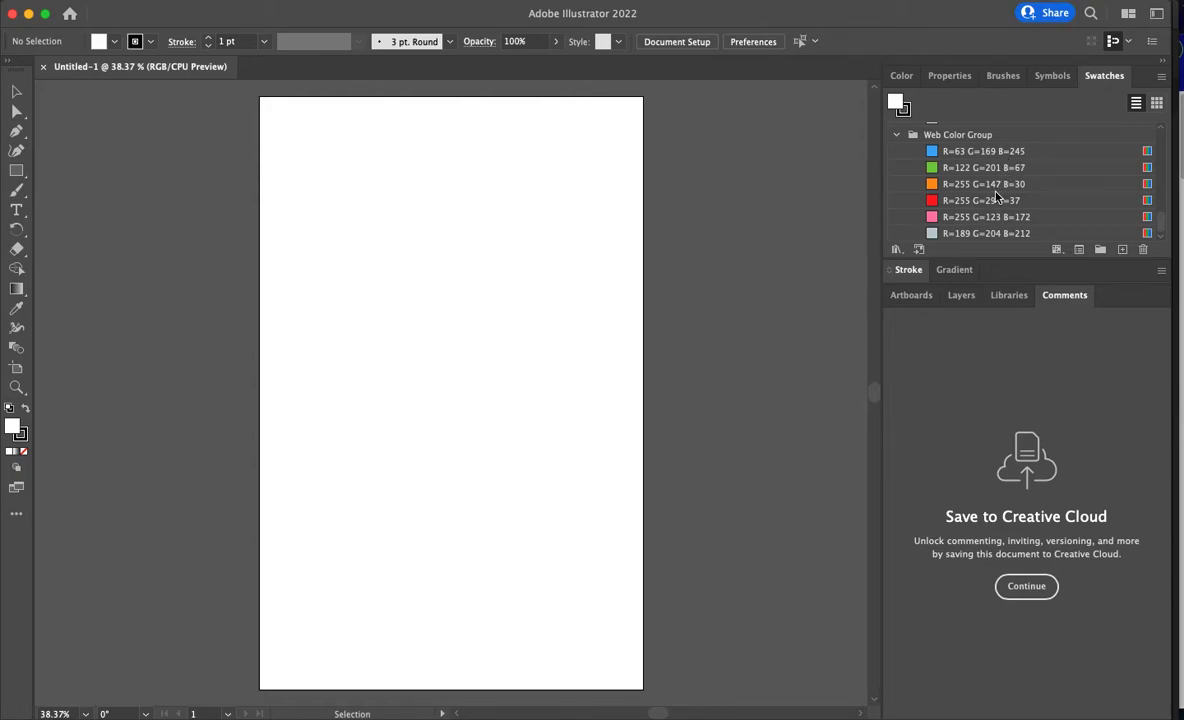
{"action": "scroll", "coordinate": [995, 197], "scroll_direction": "up", "scroll_amount": 15}
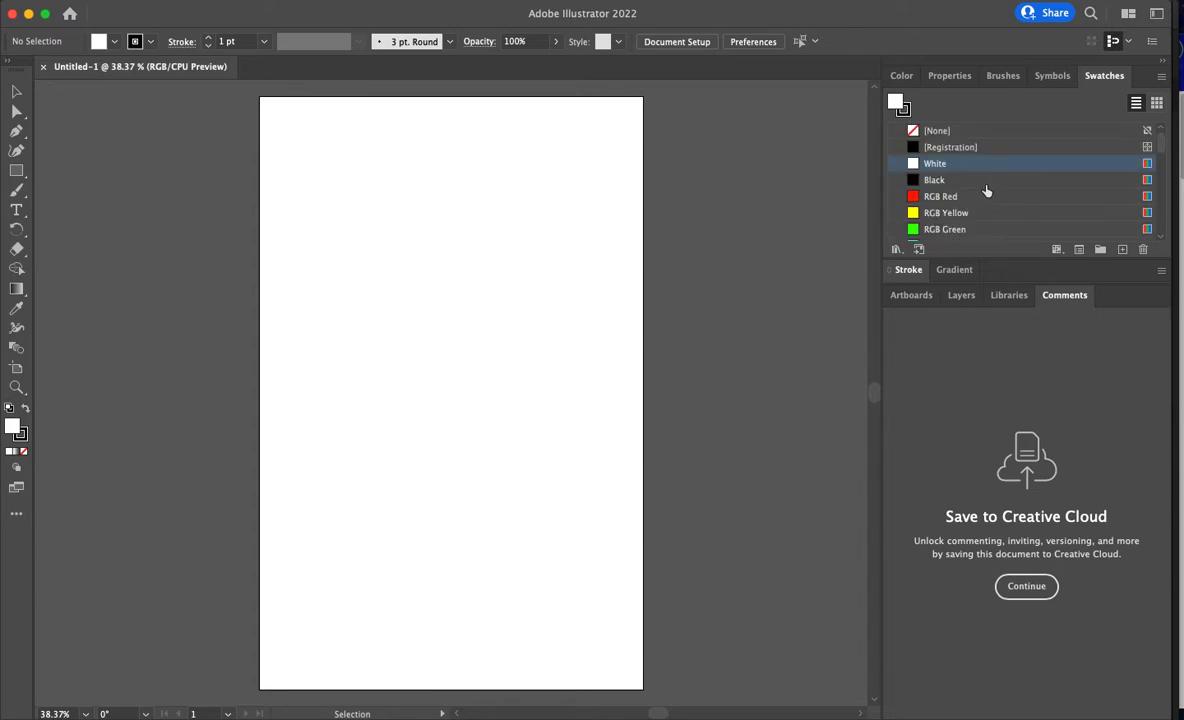
{"action": "left_click", "coordinate": [1160, 78]}
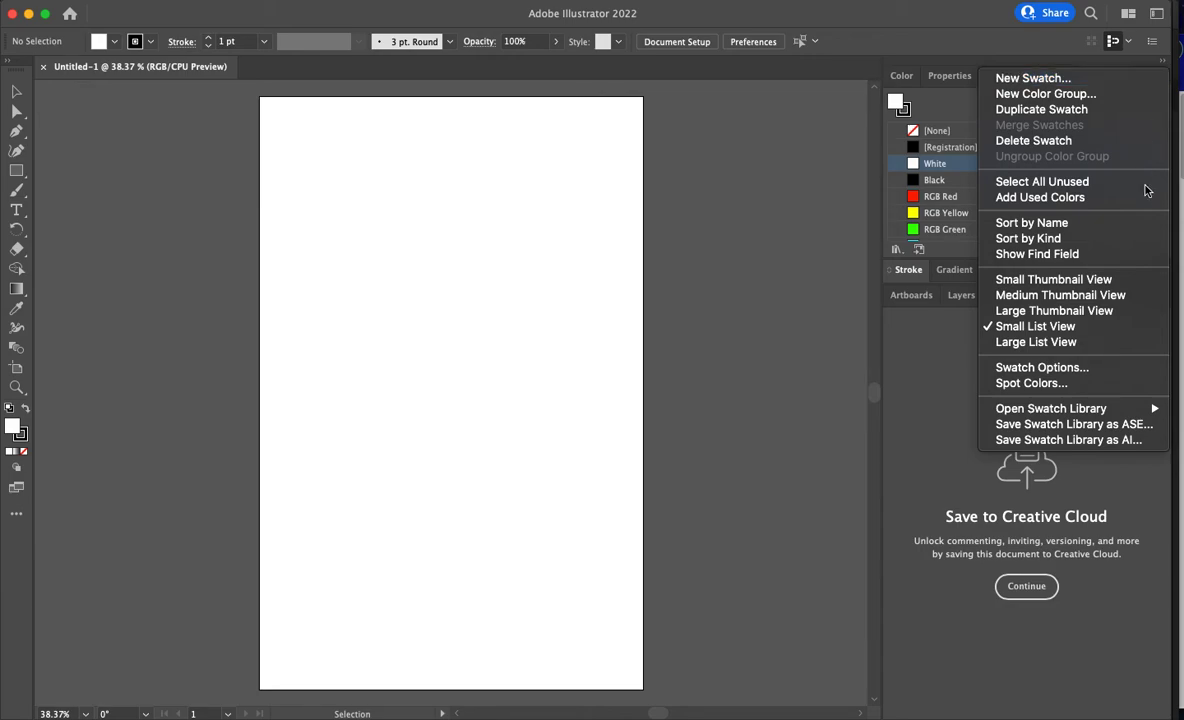
{"action": "left_click", "coordinate": [1106, 425]}
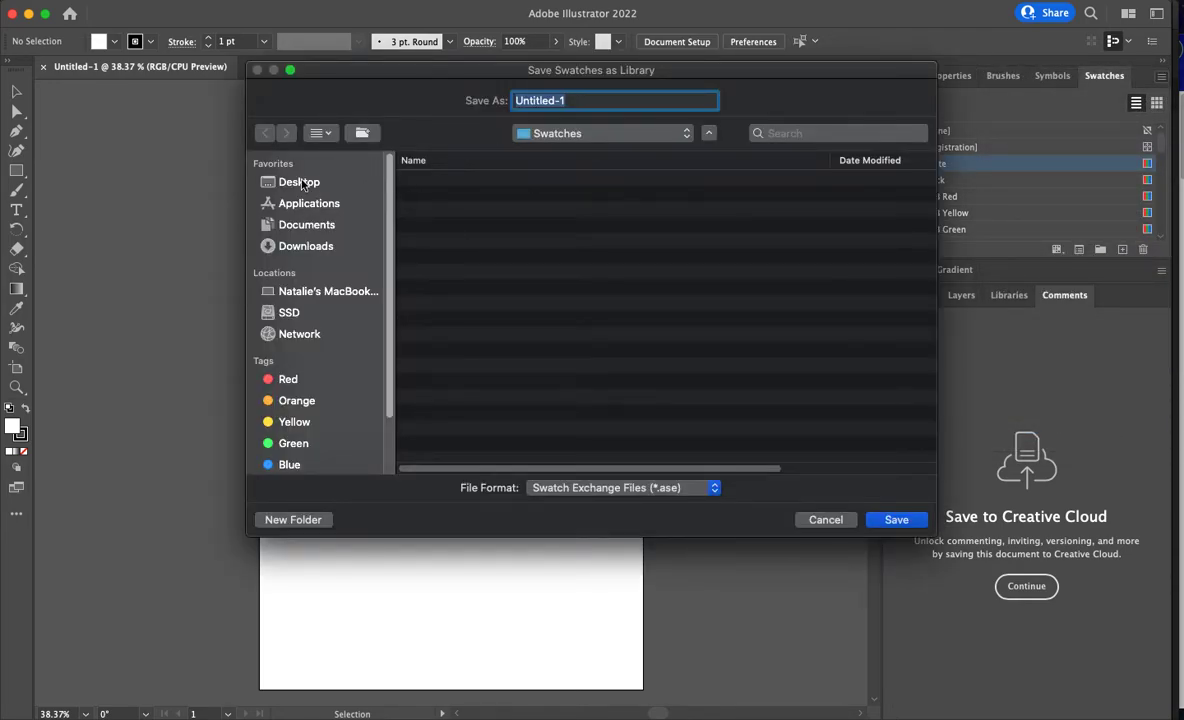
{"action": "left_click", "coordinate": [295, 182]}
{"action": "scroll", "coordinate": [476, 323], "scroll_direction": "down", "scroll_amount": 2}
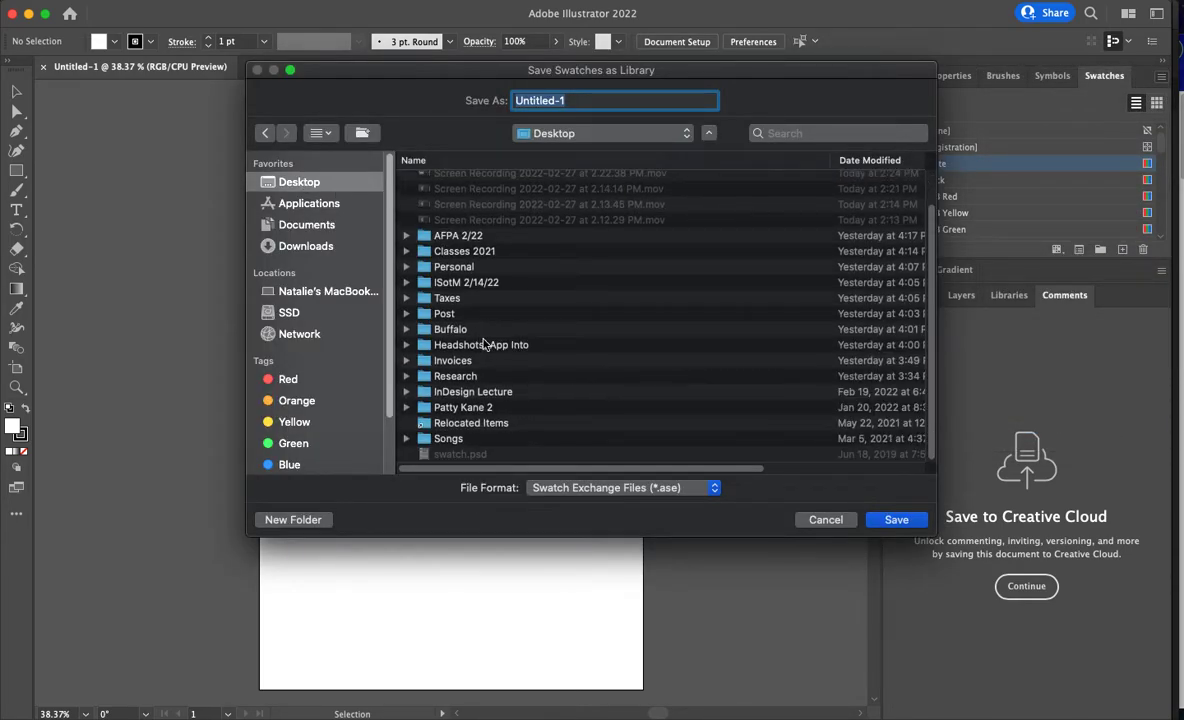
{"action": "left_click", "coordinate": [486, 395]}
{"action": "double_click", "coordinate": [486, 393]}
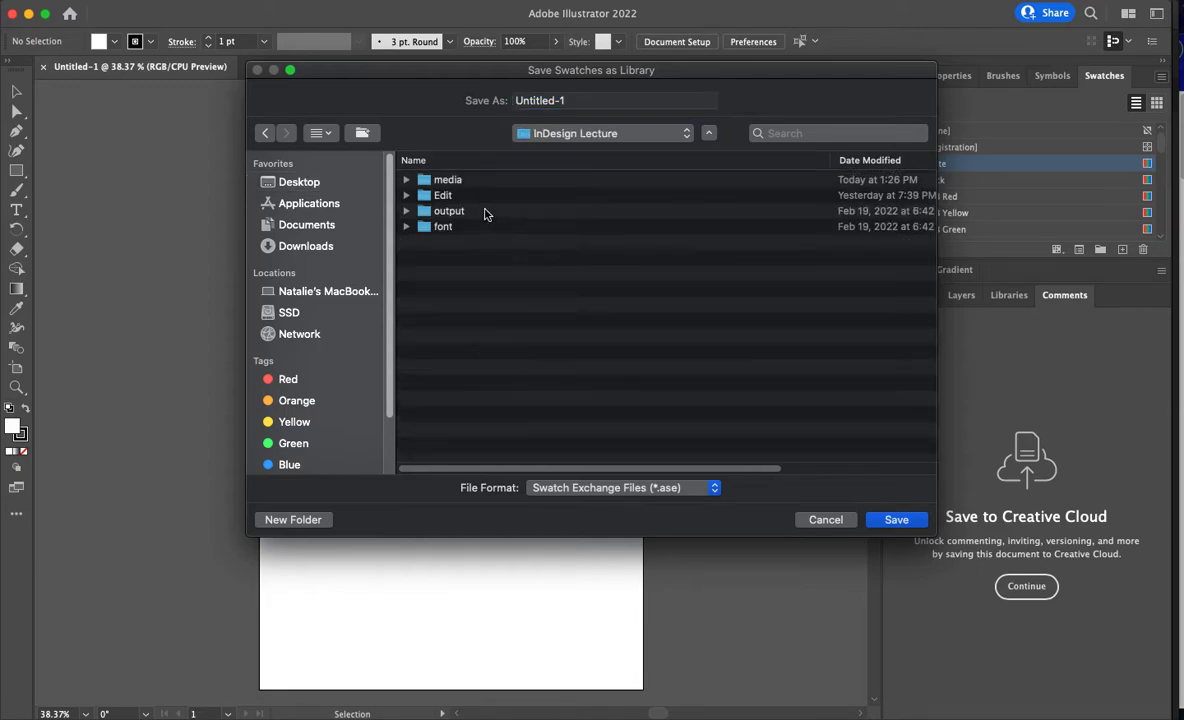
{"action": "left_click", "coordinate": [898, 518]}
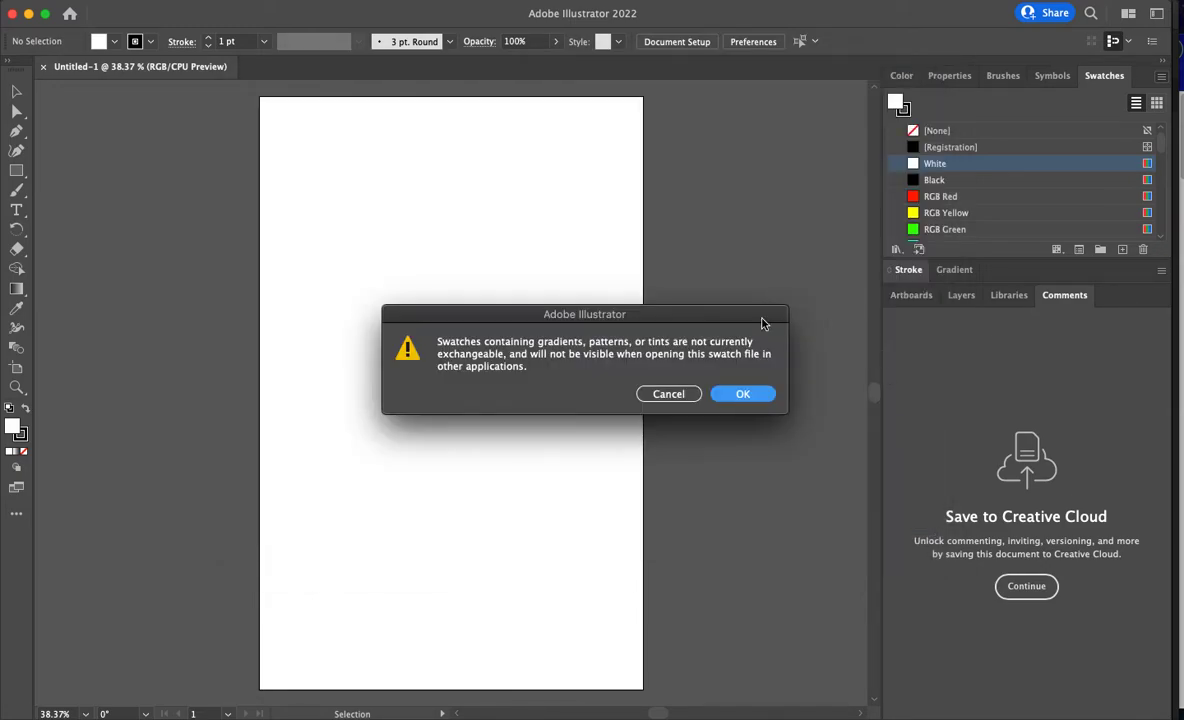
{"action": "left_click", "coordinate": [757, 394]}
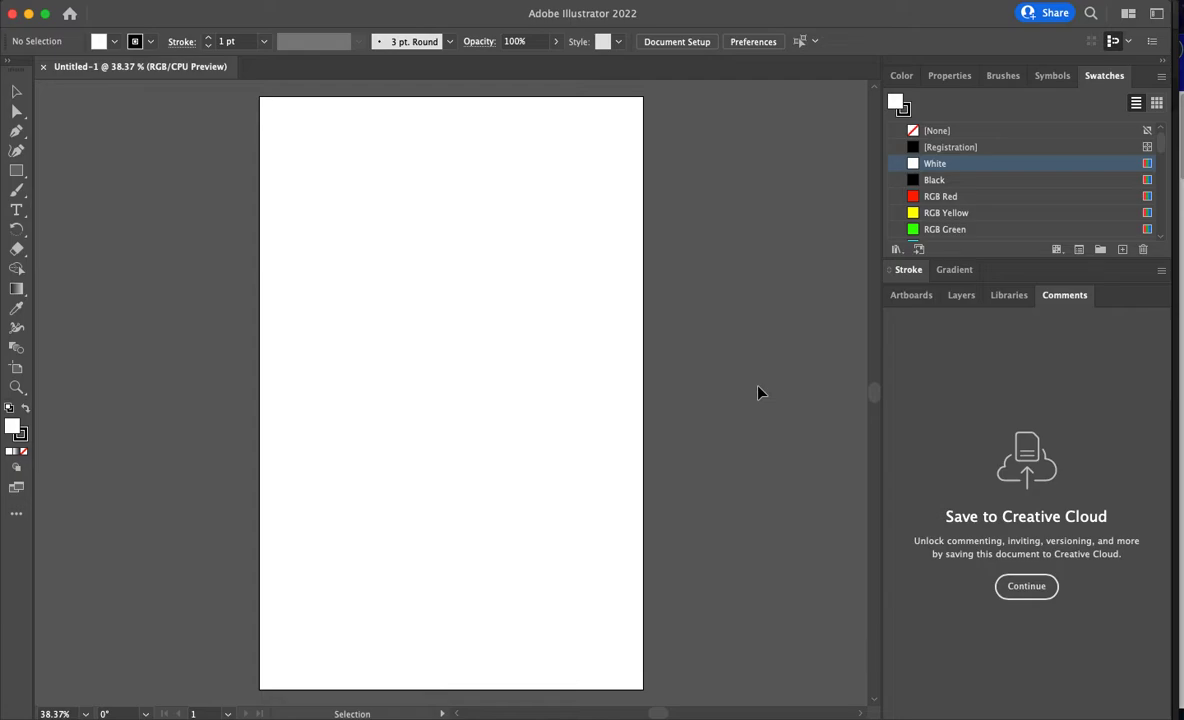
- Return to InDesign and load the swatches from Untitled-1.ase in the InDesign Lecture folder
{"action": "left_click", "coordinate": [12, 15]}
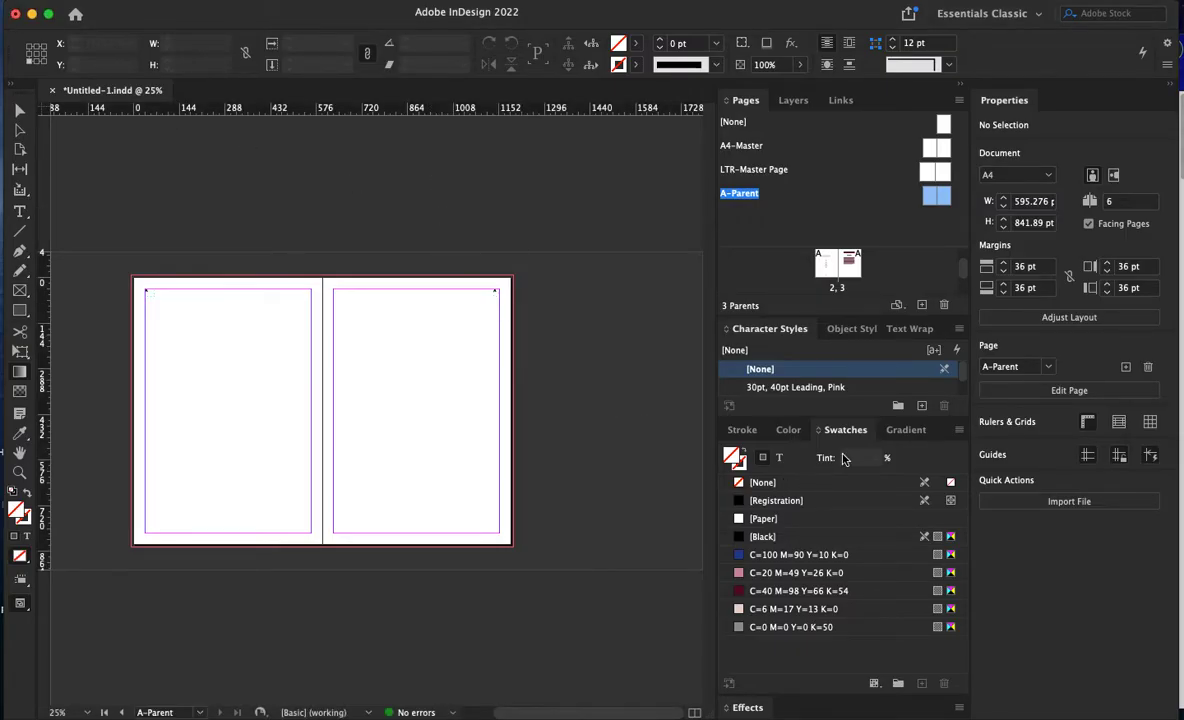
{"action": "left_click", "coordinate": [959, 432]}
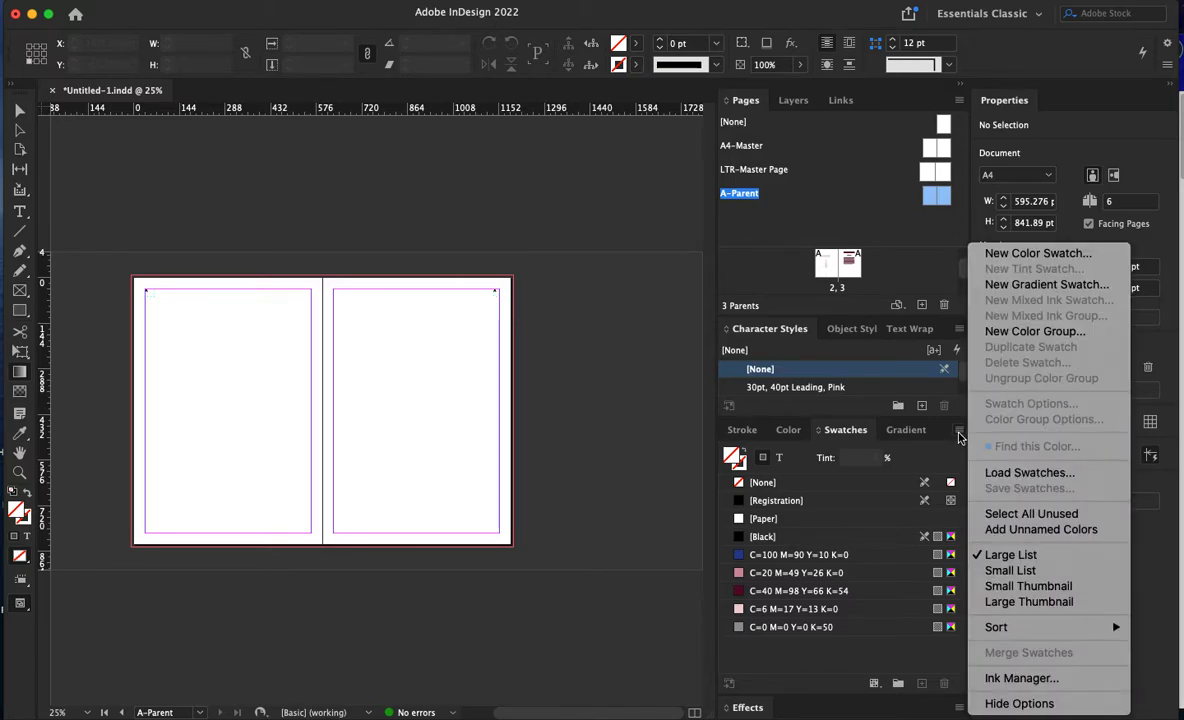
{"action": "left_click", "coordinate": [1010, 472]}
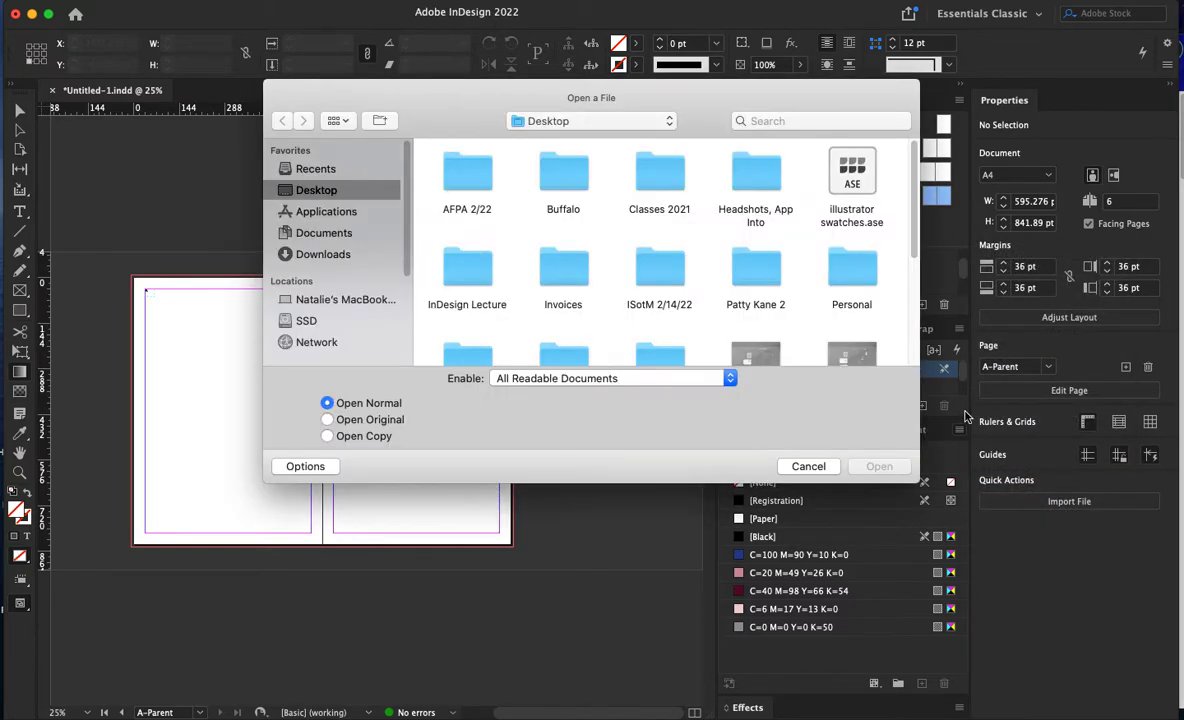
{"action": "scroll", "coordinate": [669, 251], "scroll_direction": "down", "scroll_amount": 2}
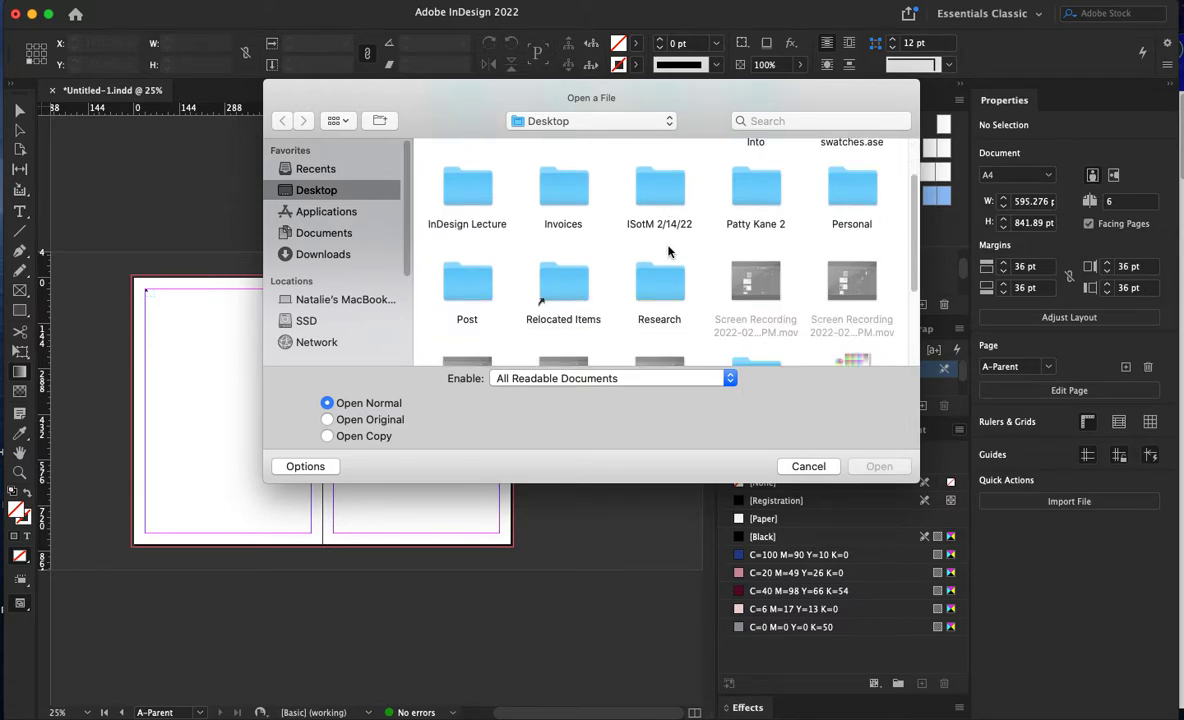
{"action": "scroll", "coordinate": [669, 251], "scroll_direction": "down", "scroll_amount": 2}
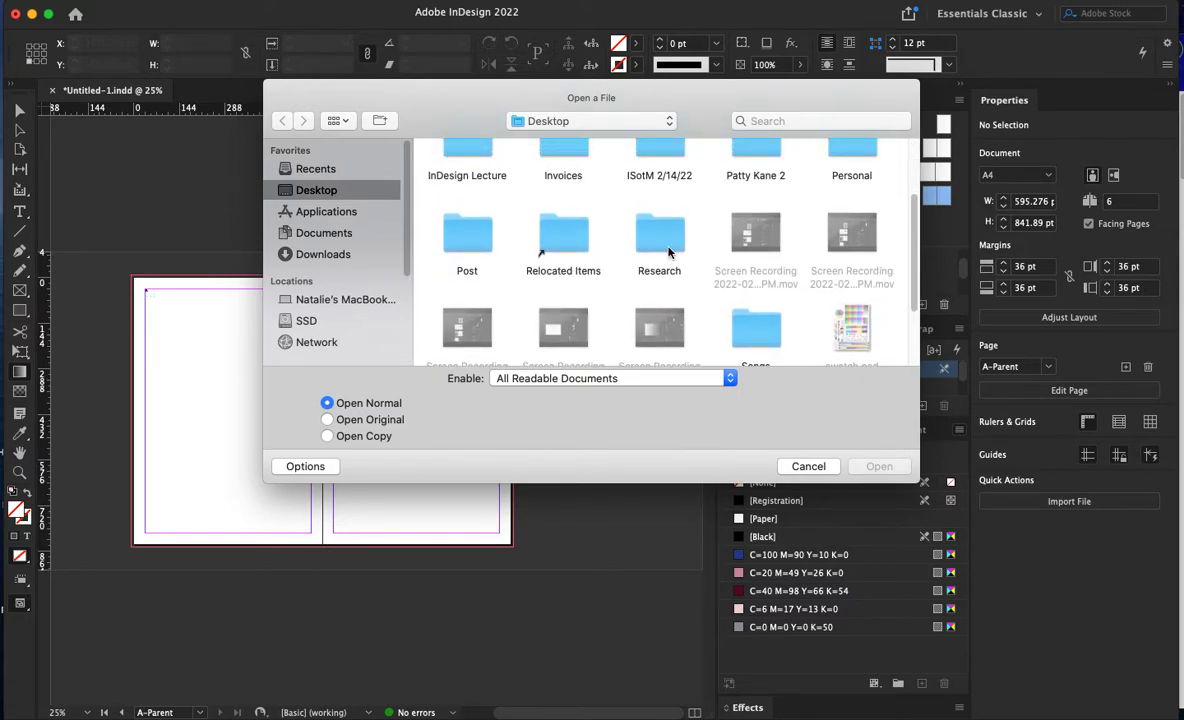
{"action": "double_click", "coordinate": [472, 150]}
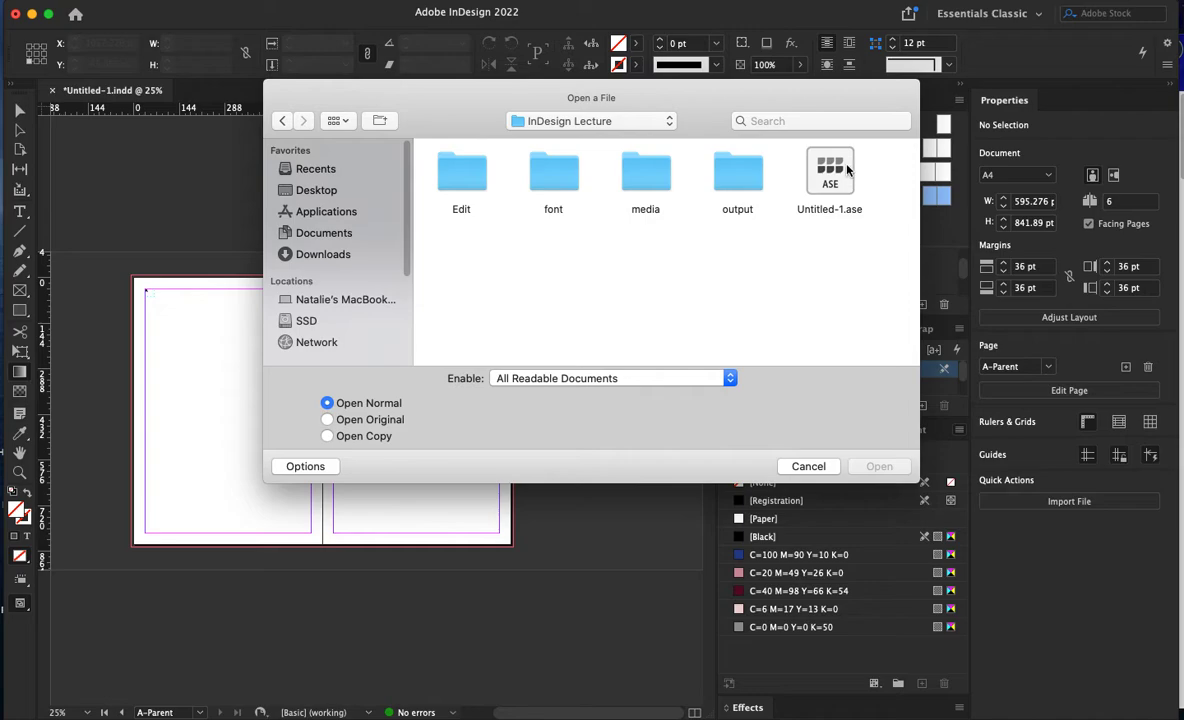
{"action": "left_click", "coordinate": [849, 176]}
{"action": "left_click", "coordinate": [879, 467]}
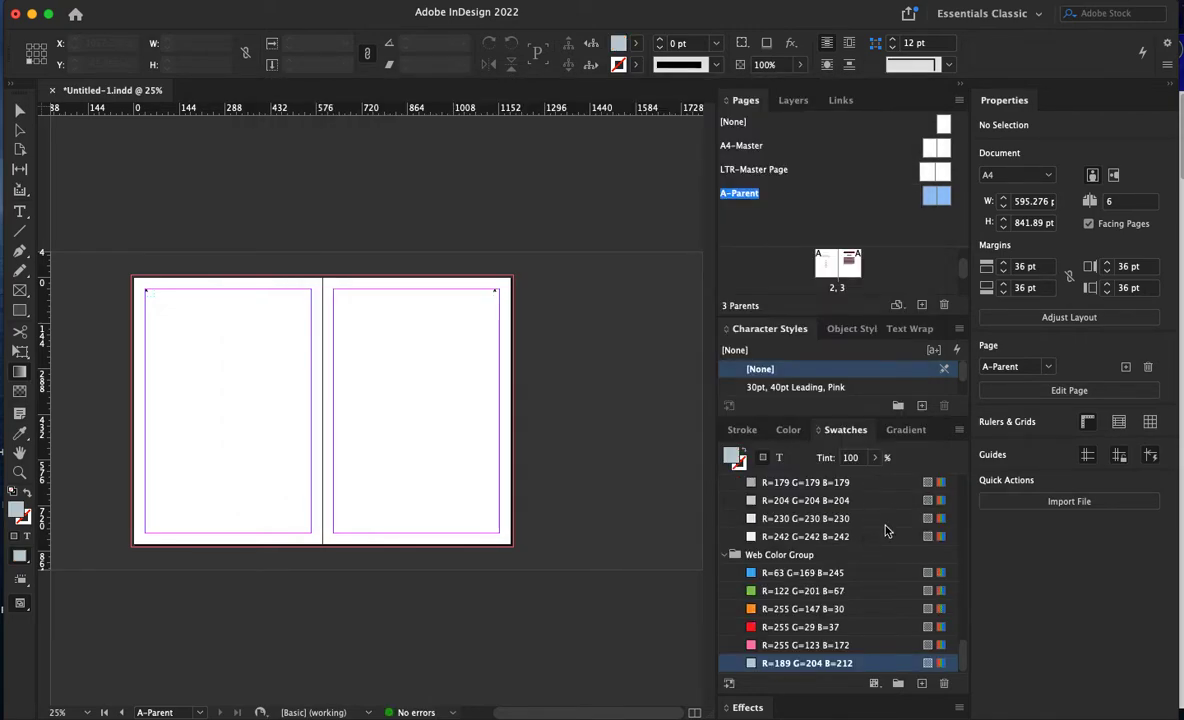
- Collapse the Grays and Web Color Group folders and look through the loaded swatches
{"action": "scroll", "coordinate": [835, 560], "scroll_direction": "up", "scroll_amount": 1}
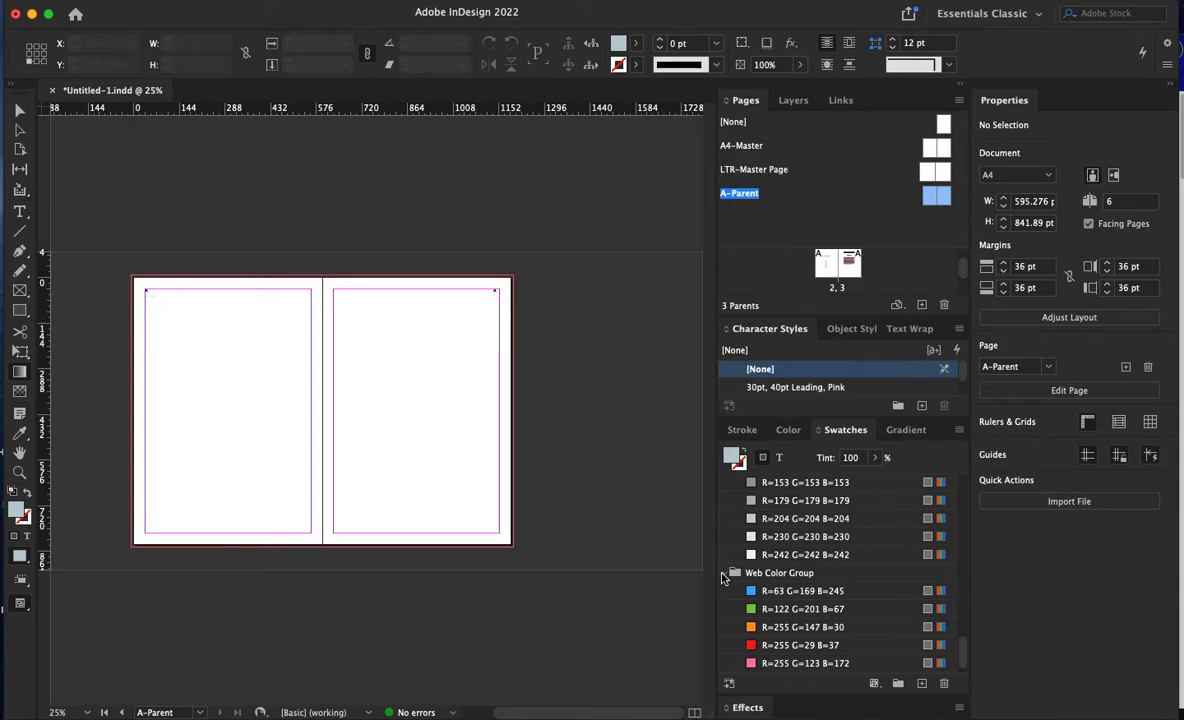
{"action": "scroll", "coordinate": [735, 555], "scroll_direction": "up", "scroll_amount": 10}
{"action": "left_click", "coordinate": [729, 539]}
{"action": "scroll", "coordinate": [755, 552], "scroll_direction": "up", "scroll_amount": 5}
{"action": "scroll", "coordinate": [760, 555], "scroll_direction": "up", "scroll_amount": 8}
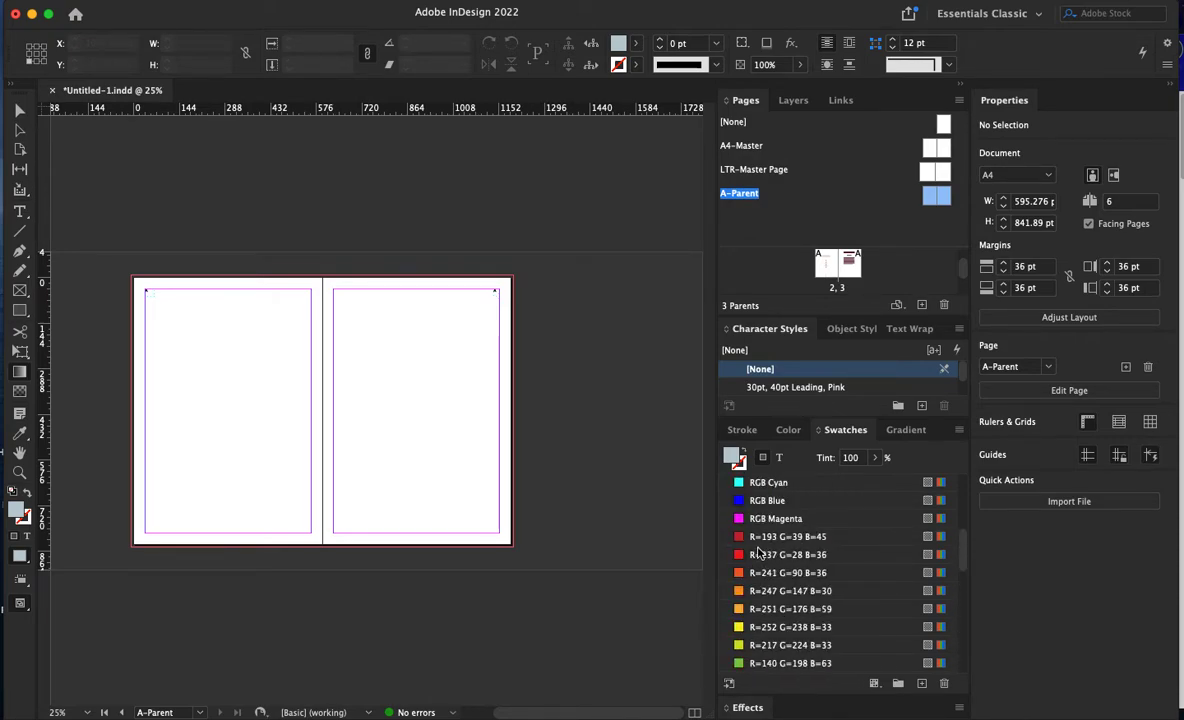
{"action": "scroll", "coordinate": [767, 563], "scroll_direction": "down", "scroll_amount": 5}
{"action": "scroll", "coordinate": [767, 563], "scroll_direction": "down", "scroll_amount": 5}
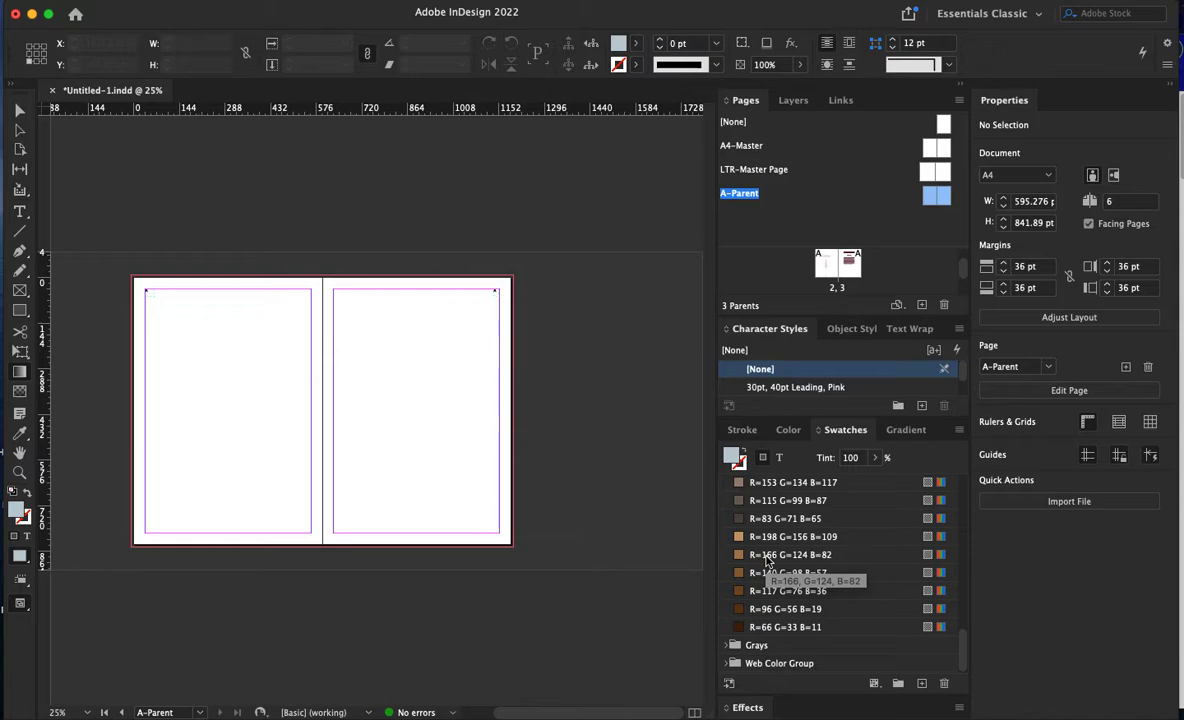
{"action": "scroll", "coordinate": [876, 613], "scroll_direction": "up", "scroll_amount": 10}
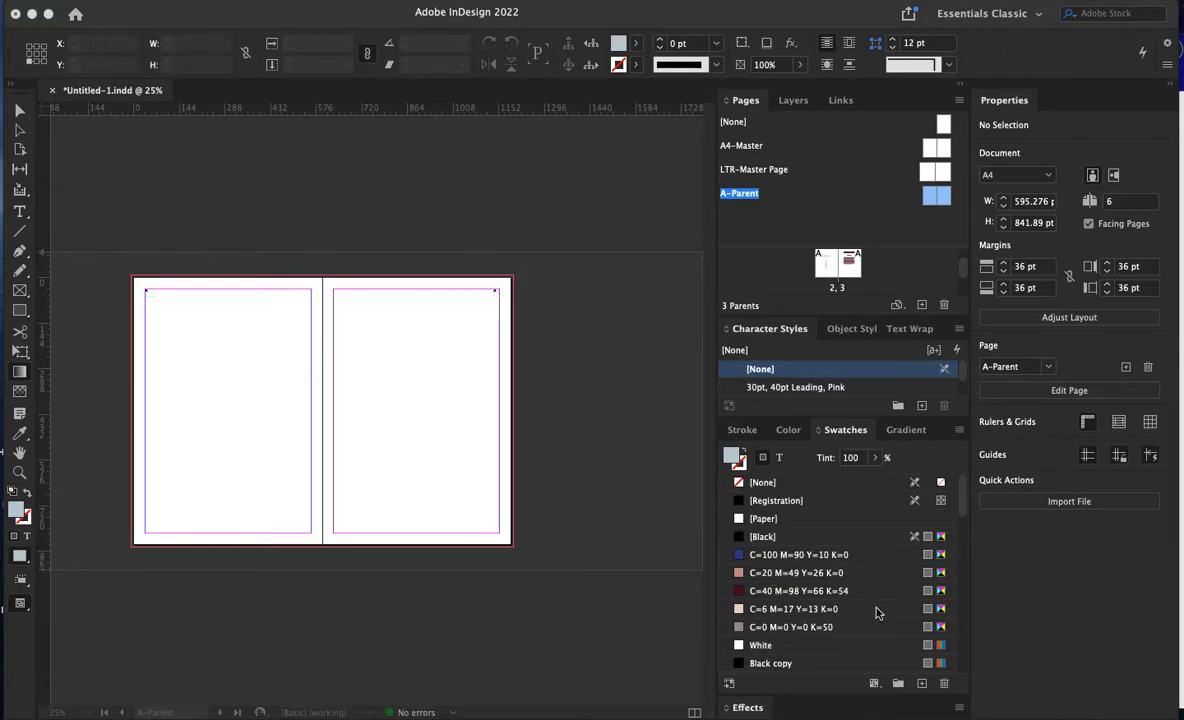
- Review the colour modes offered in the R=189 G=204 B=212 swatch's options and cancel without changes
{"action": "left_click", "coordinate": [959, 430]}
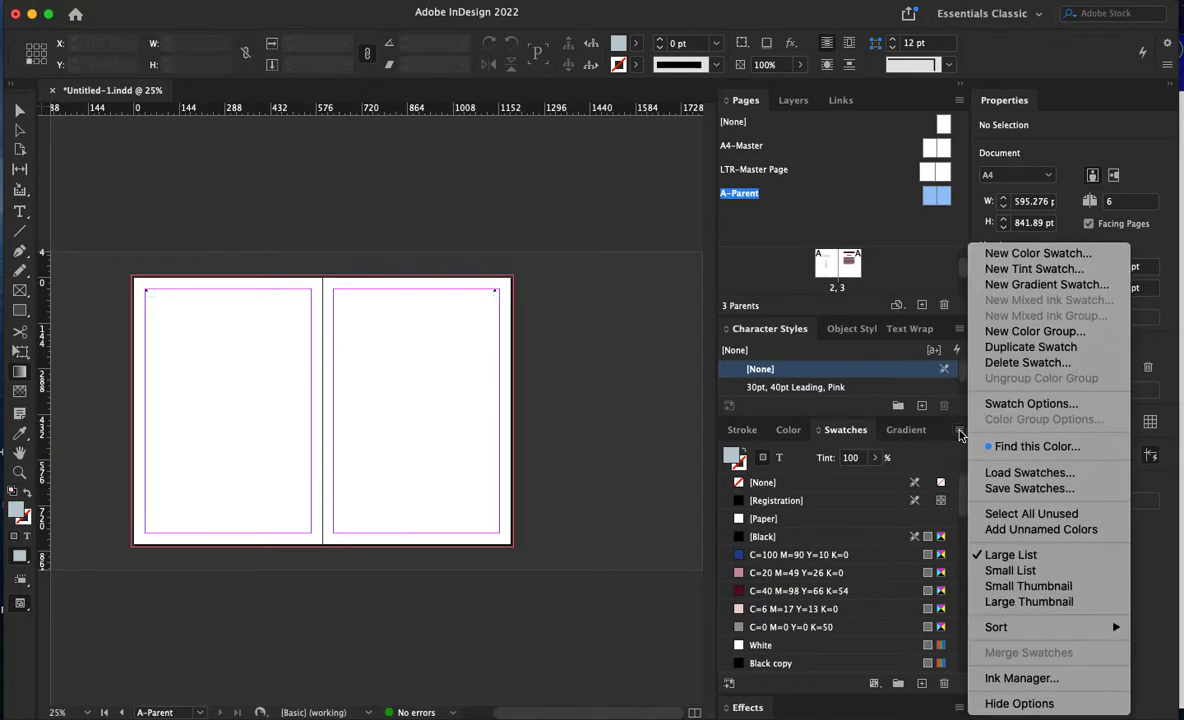
{"action": "left_click", "coordinate": [1073, 404]}
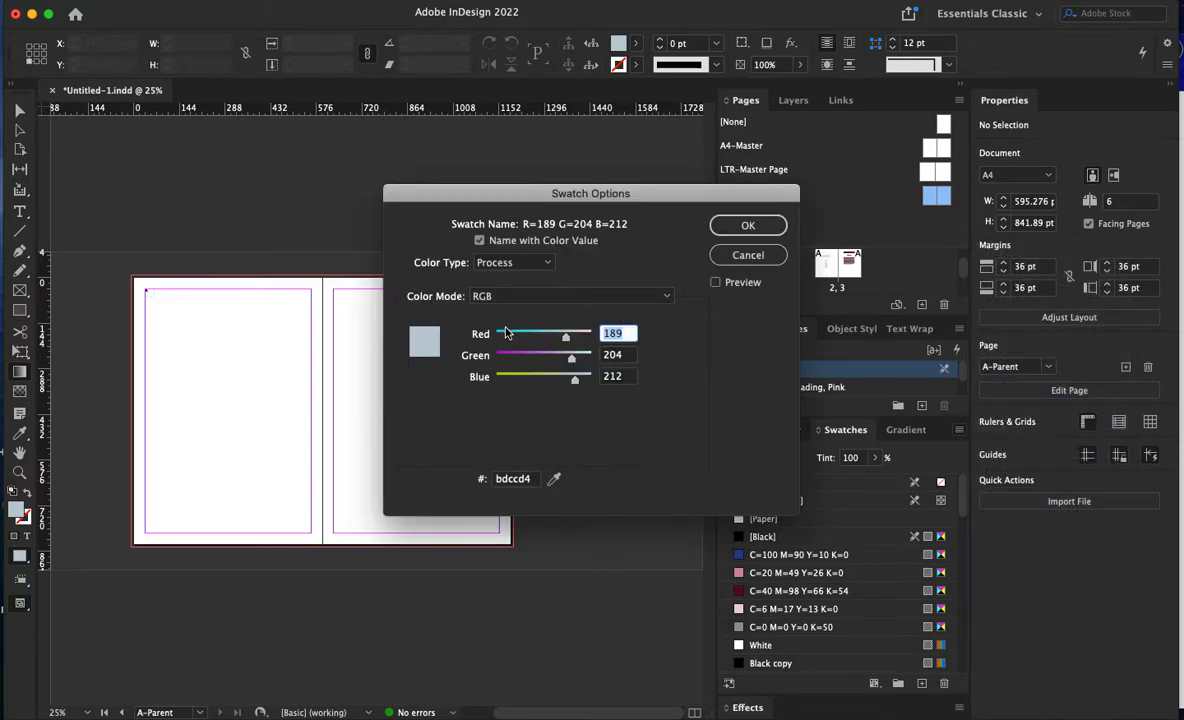
{"action": "left_click", "coordinate": [612, 297]}
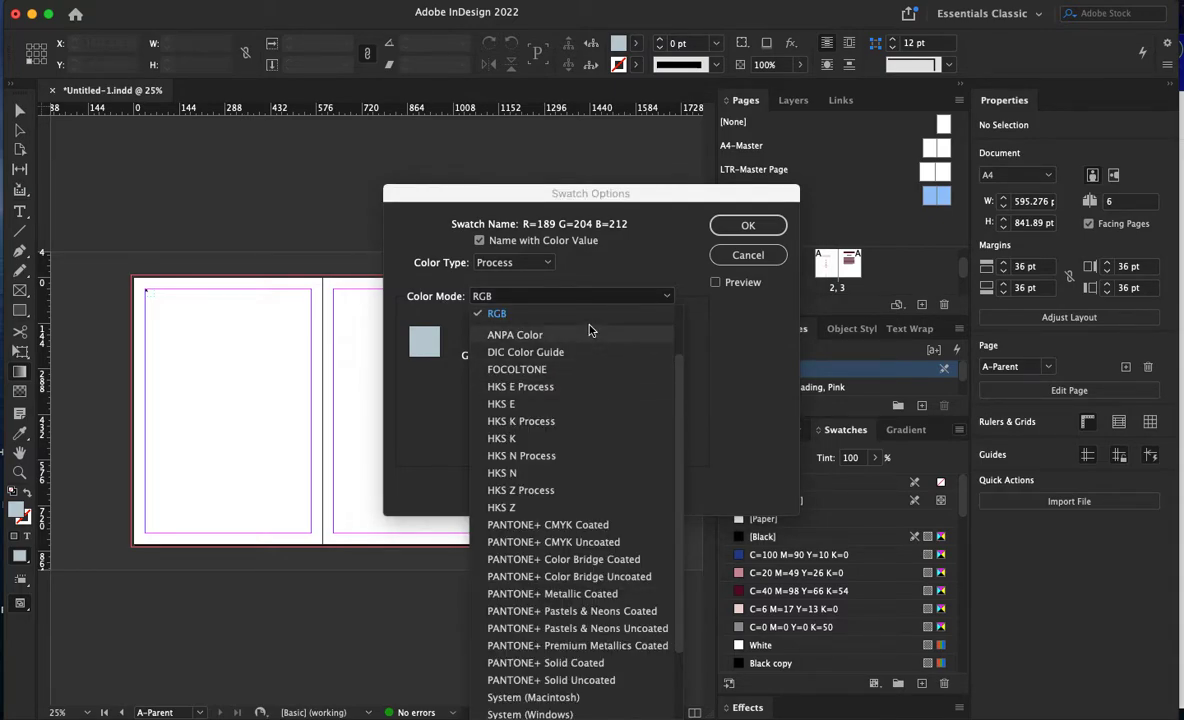
{"action": "scroll", "coordinate": [583, 410], "scroll_direction": "up", "scroll_amount": 2}
{"action": "scroll", "coordinate": [560, 415], "scroll_direction": "down", "scroll_amount": 3}
{"action": "scroll", "coordinate": [540, 428], "scroll_direction": "up", "scroll_amount": 3}
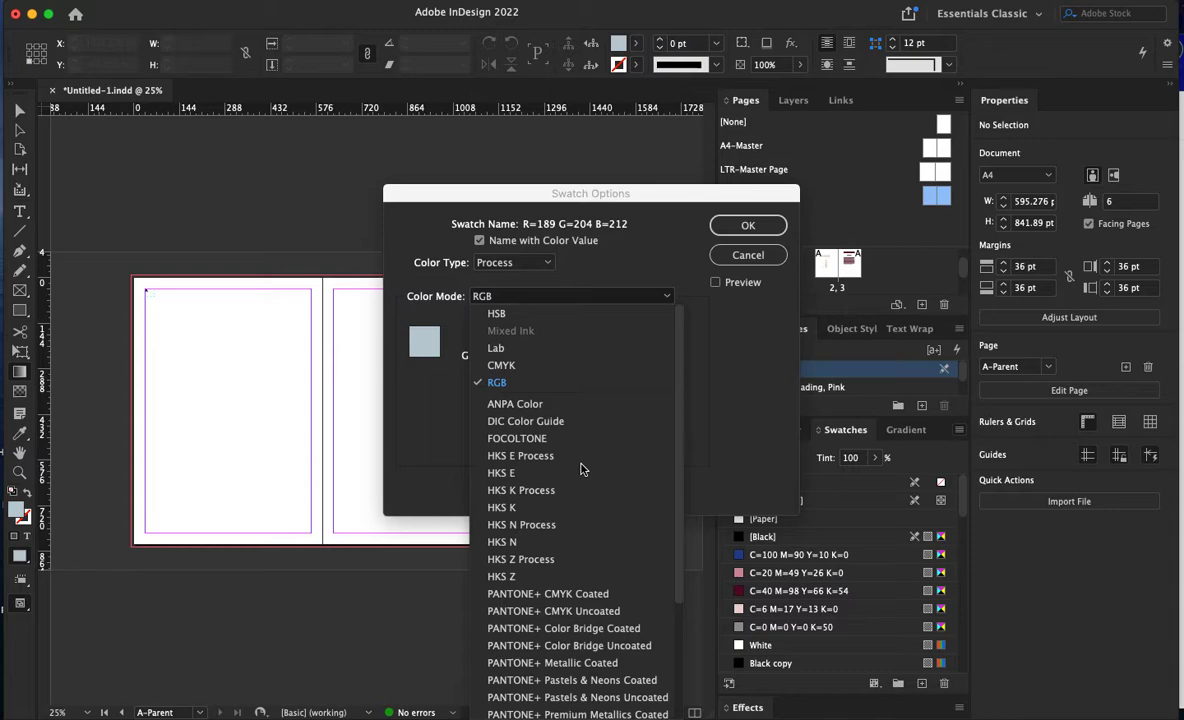
{"action": "left_click", "coordinate": [741, 367]}
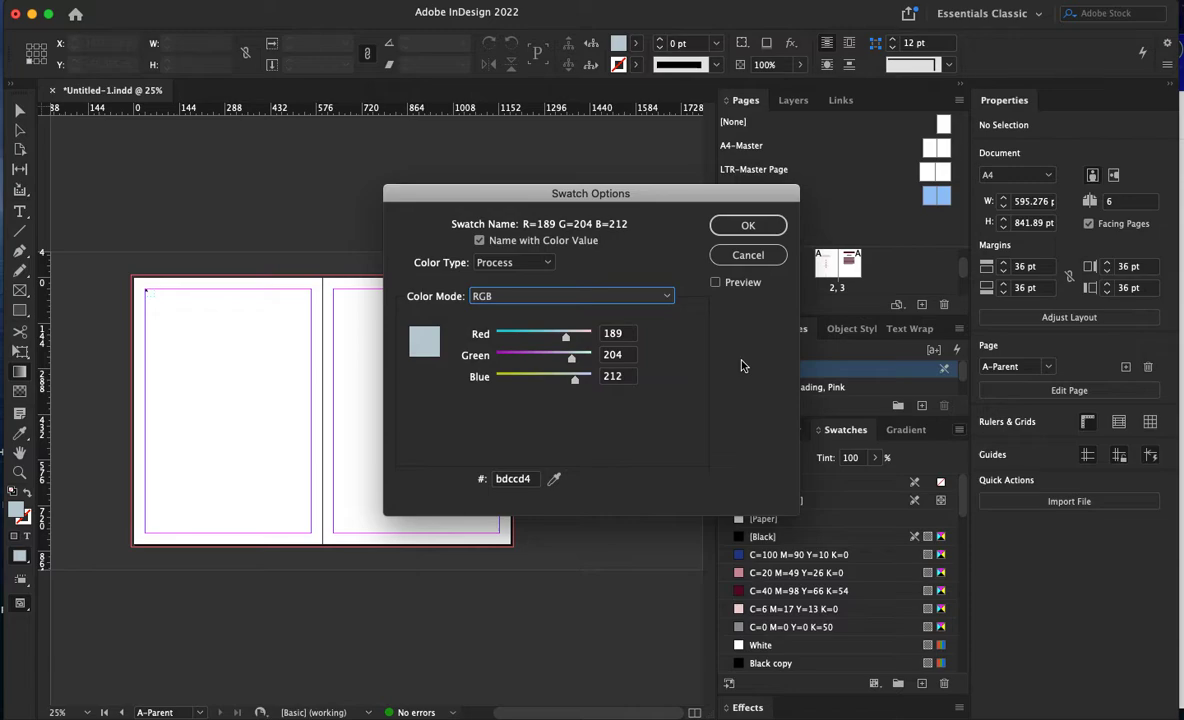
{"action": "left_click", "coordinate": [750, 256]}
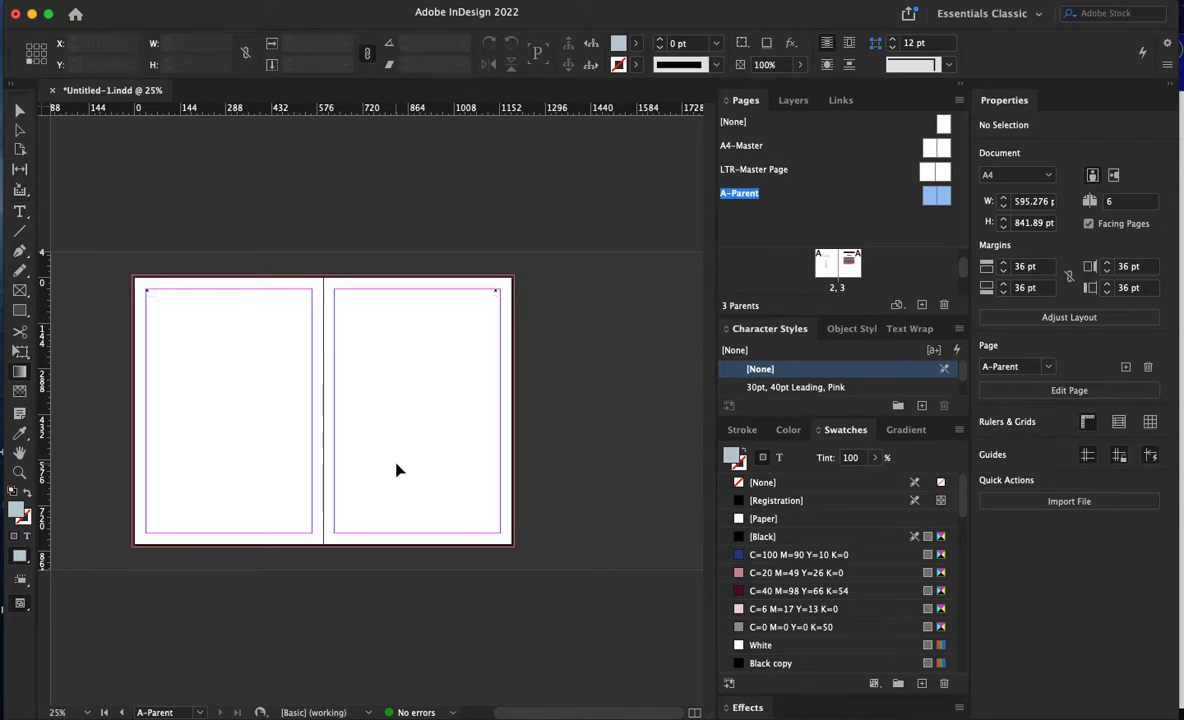
- Go to the spread of pages 2 and 3 and look over the following spread of pages 4 and 5
{"action": "double_click", "coordinate": [848, 265]}
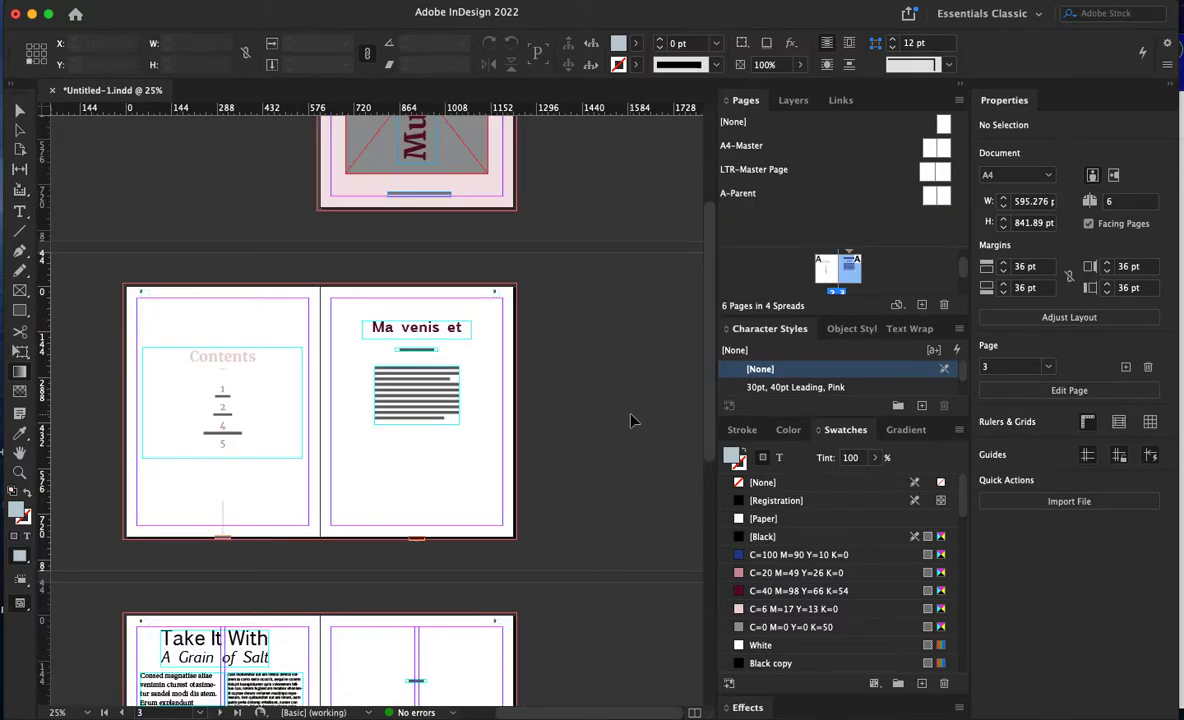
{"action": "scroll", "coordinate": [630, 415], "scroll_direction": "down", "scroll_amount": 5}
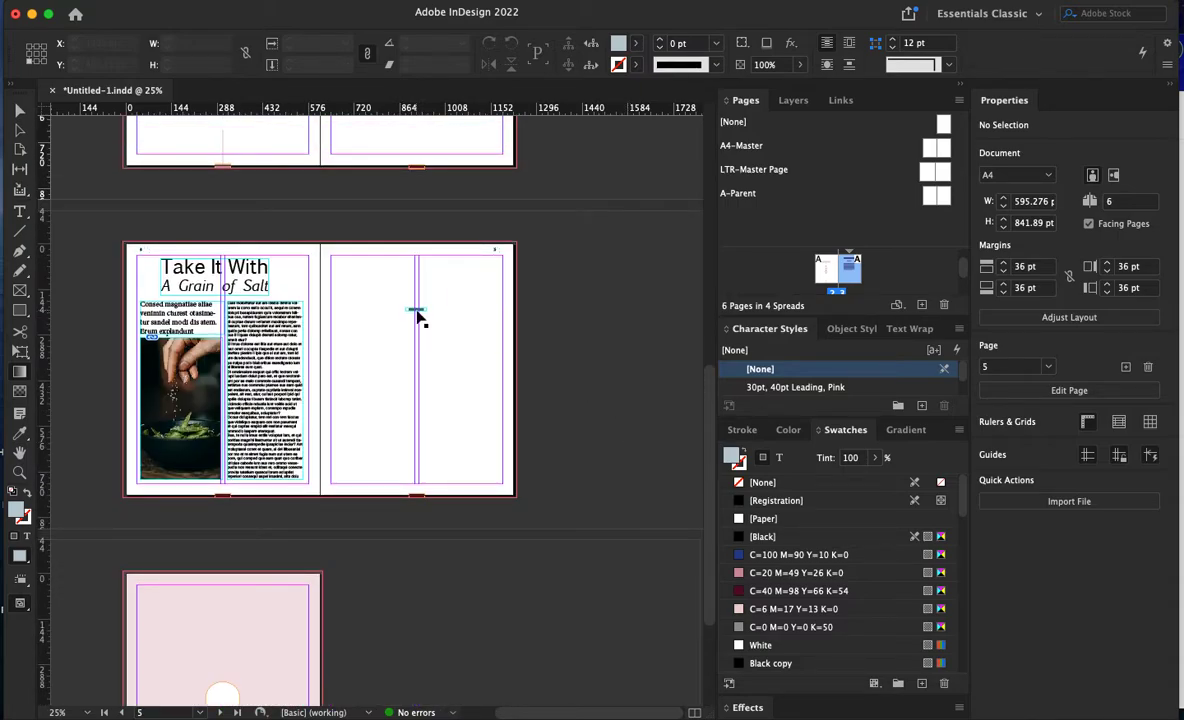
{"action": "left_click", "coordinate": [418, 312]}
{"action": "left_click", "coordinate": [528, 537]}
- Switch to Finder and open the media folder inside the Desktop's InDesign Lecture folder
{"action": "left_click", "coordinate": [243, 701]}
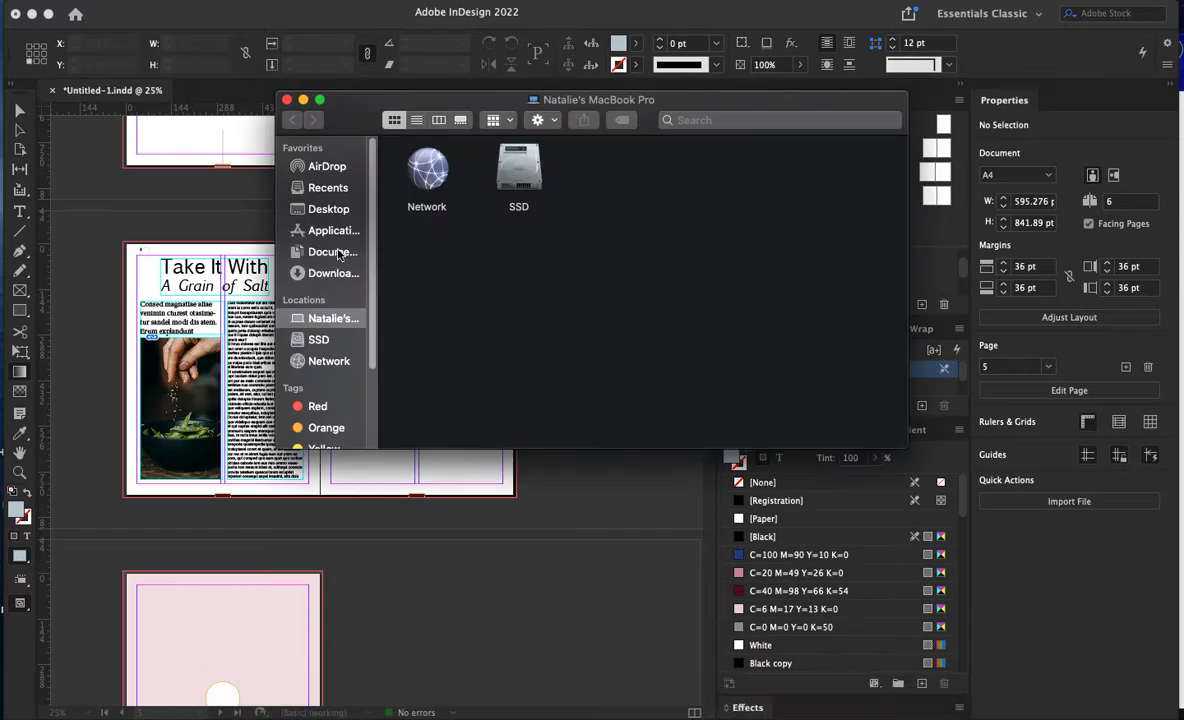
{"action": "left_click", "coordinate": [310, 209]}
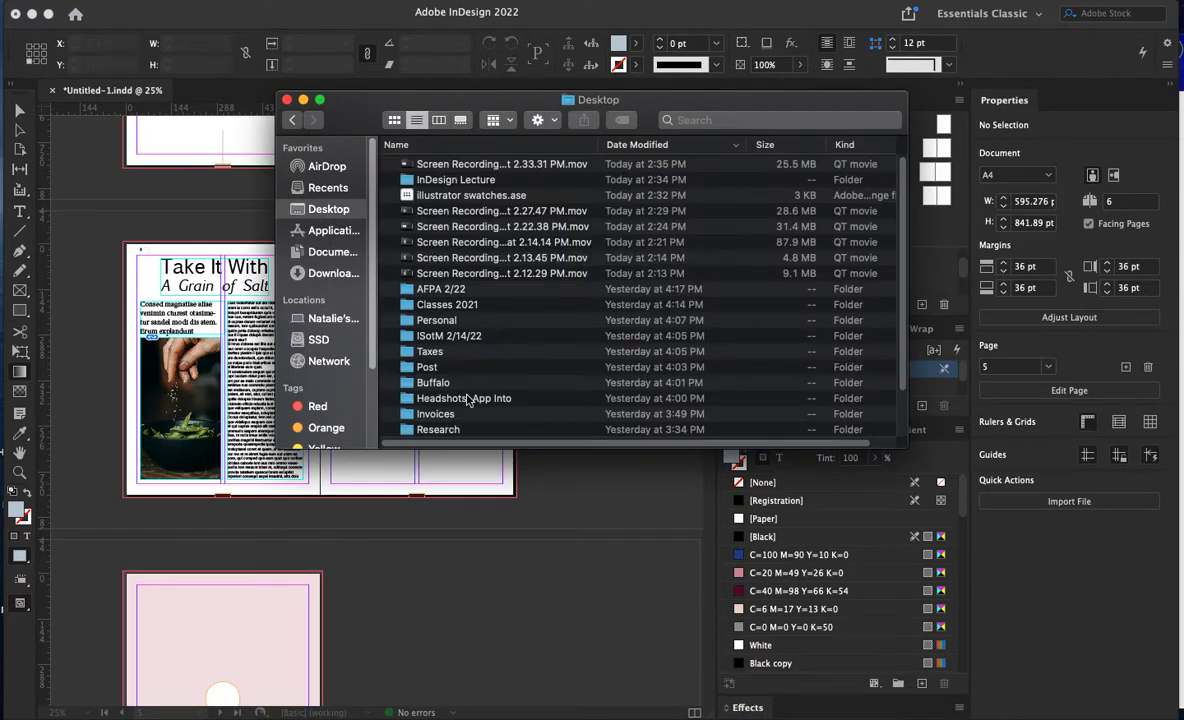
{"action": "double_click", "coordinate": [450, 179]}
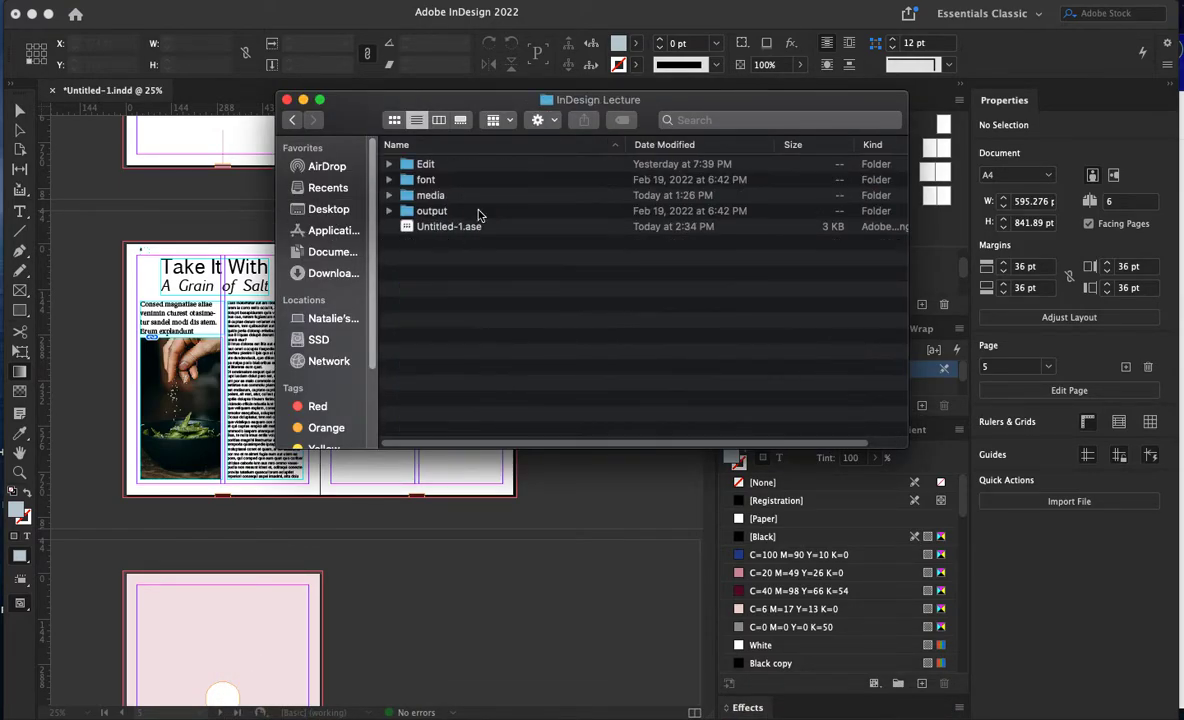
{"action": "double_click", "coordinate": [445, 196]}
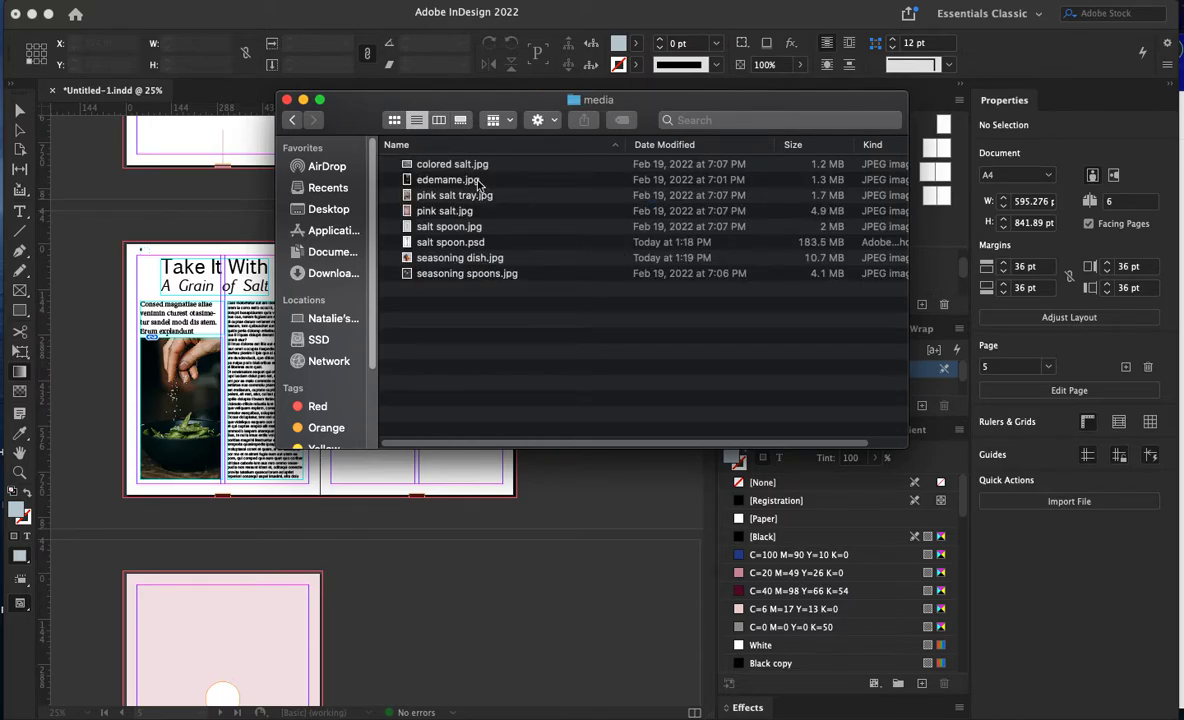
- Select pink salt tray.jpg, pink salt.jpg, salt spoon.psd and seasoning dish.jpg in the media folder, keeping the document visible beside it
{"action": "left_click_drag", "start_coordinate": [523, 133], "coordinate": [792, 197]}
{"action": "scroll", "coordinate": [427, 281], "scroll_direction": "up", "scroll_amount": 6}
{"action": "scroll", "coordinate": [427, 281], "scroll_direction": "down", "scroll_amount": 3}
{"action": "left_click", "coordinate": [709, 276]}
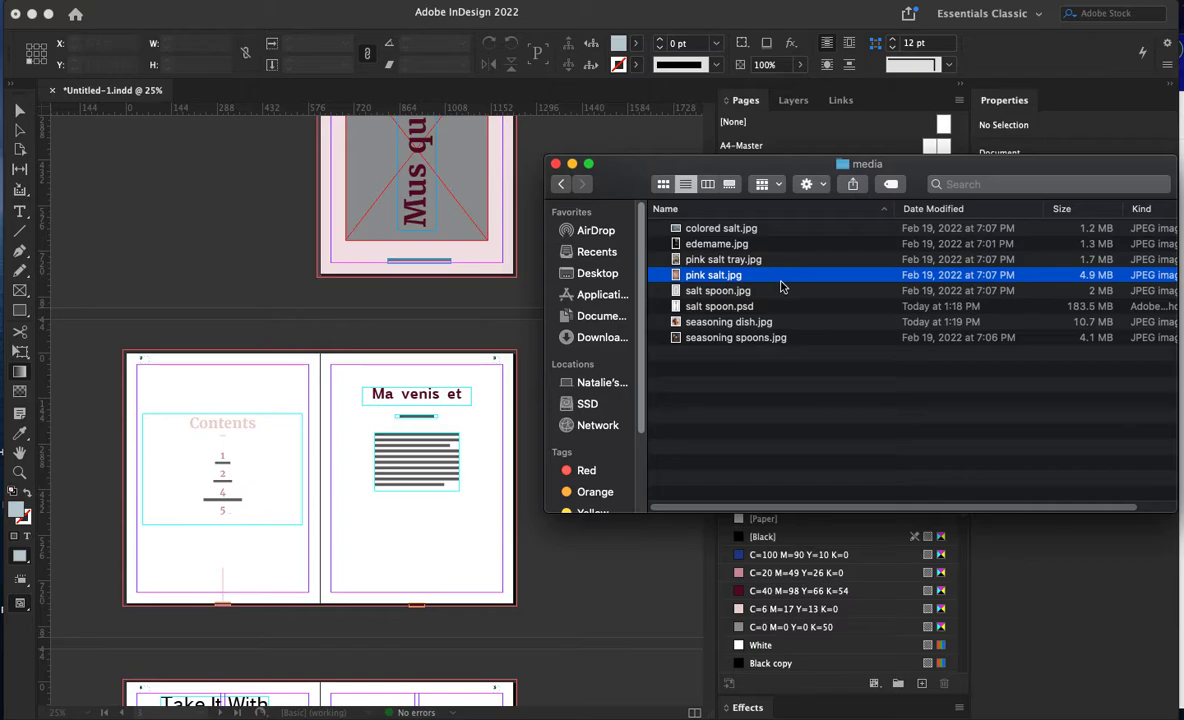
{"action": "left_click", "coordinate": [745, 308], "text": "super"}
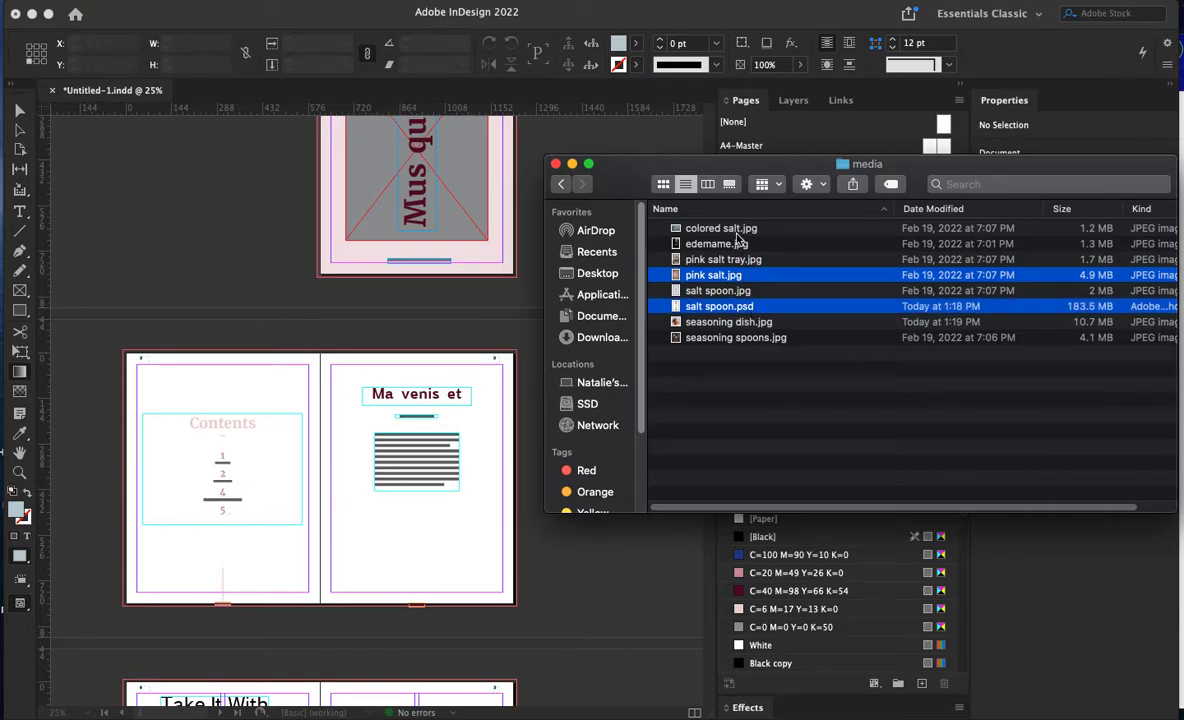
{"action": "left_click", "coordinate": [726, 322], "text": "super"}
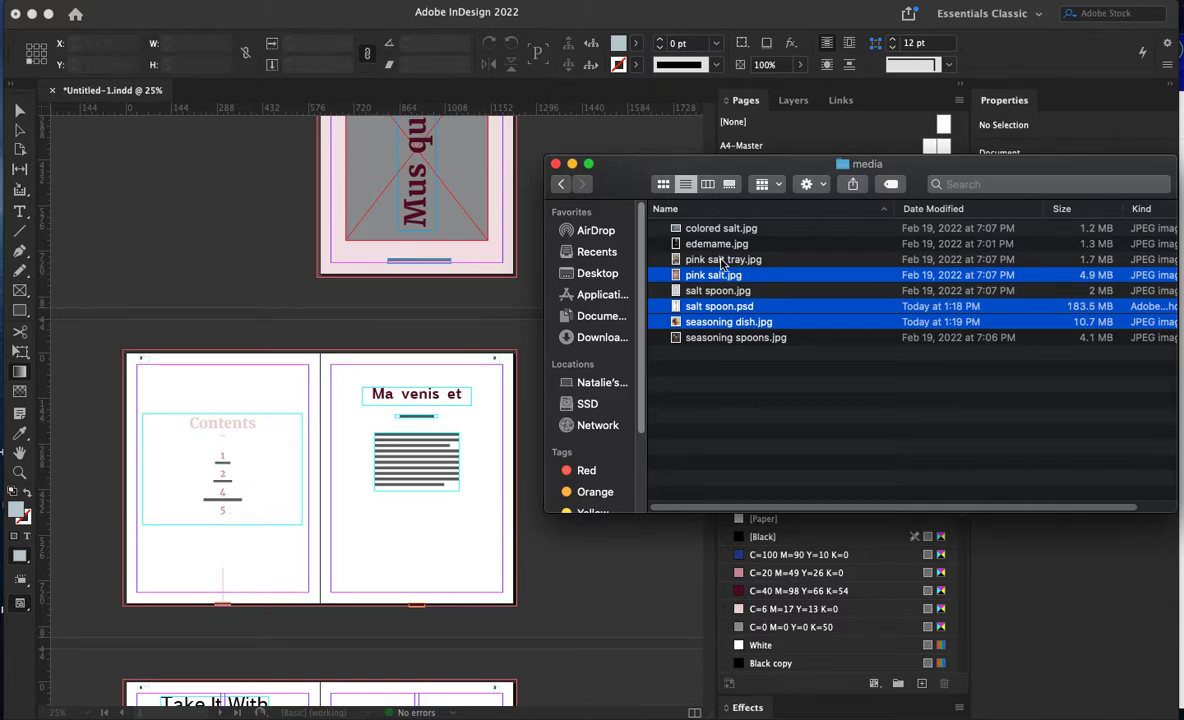
{"action": "left_click", "coordinate": [731, 340], "text": "super"}
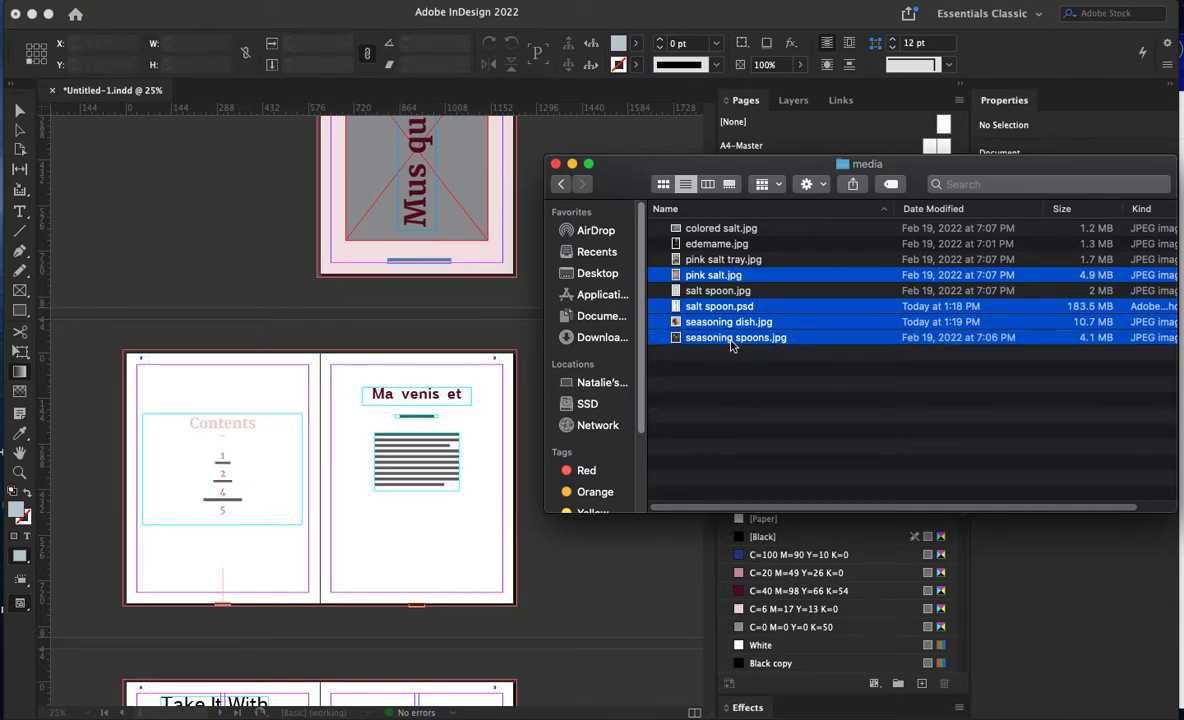
{"action": "left_click", "coordinate": [731, 340], "text": "super"}
{"action": "left_click", "coordinate": [724, 292], "text": "super"}
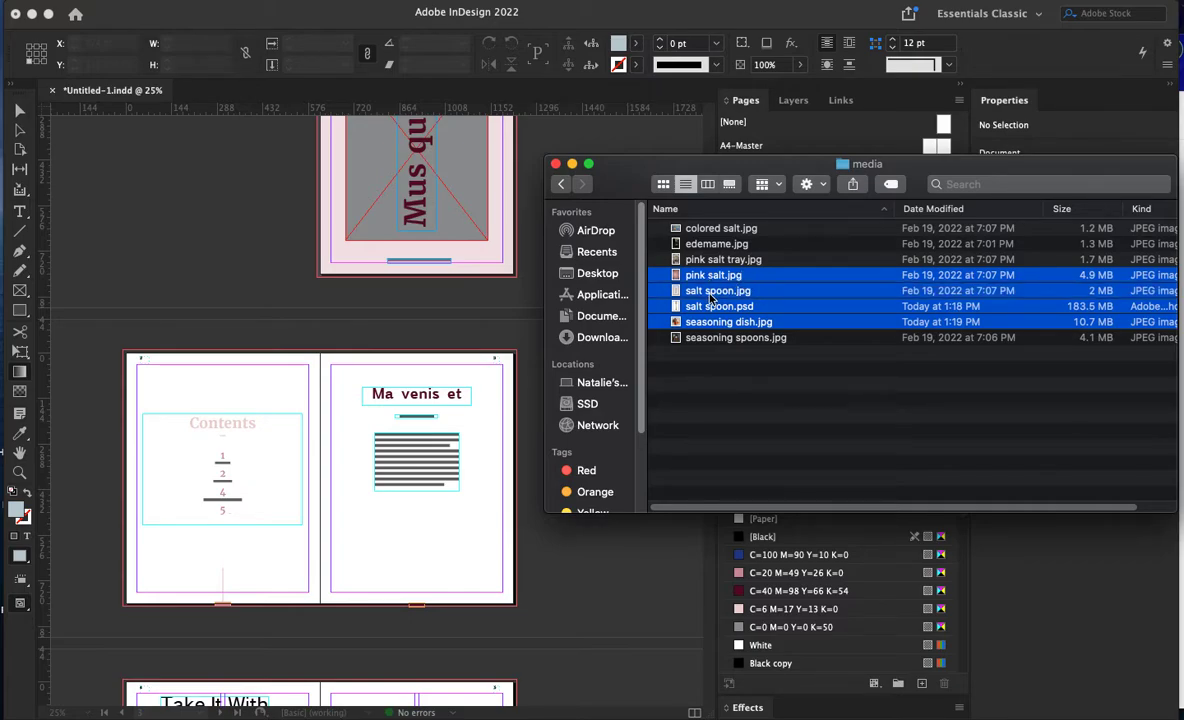
{"action": "left_click", "coordinate": [710, 292], "text": "super"}
{"action": "left_click", "coordinate": [712, 260], "text": "super"}
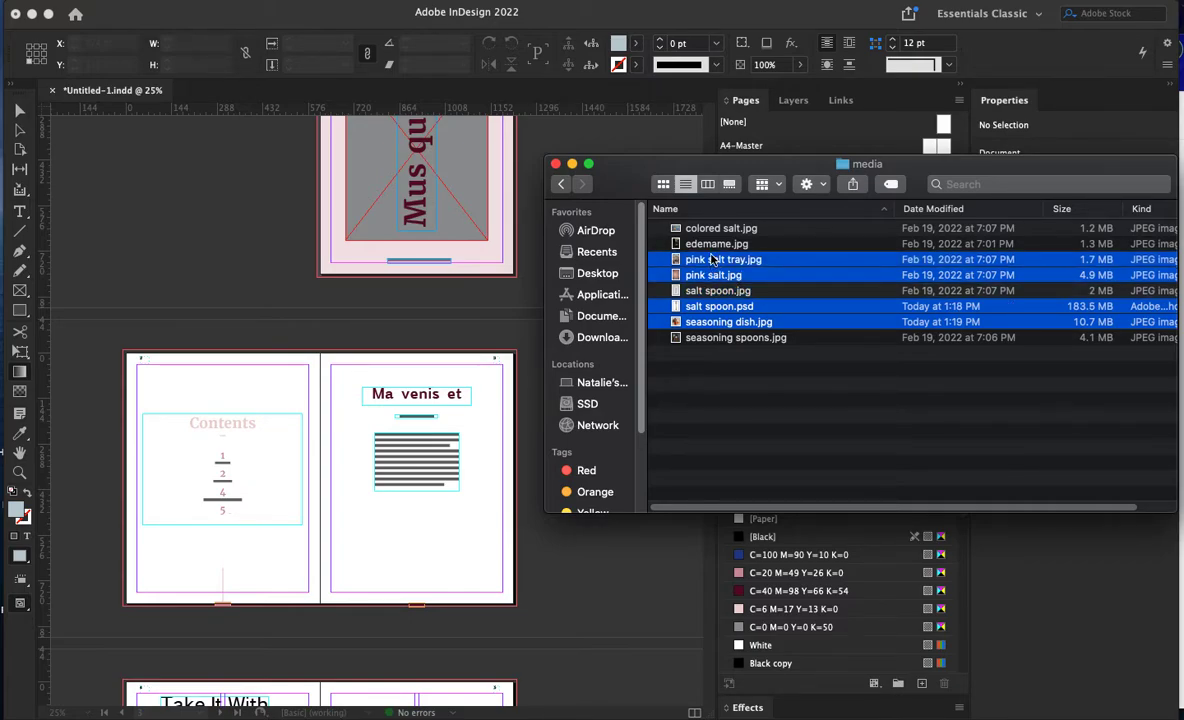
- Bring the four selected files into the document, close the Finder window and place the pink salt tray image below page 3's text
{"action": "left_click_drag", "start_coordinate": [712, 262], "coordinate": [317, 455]}
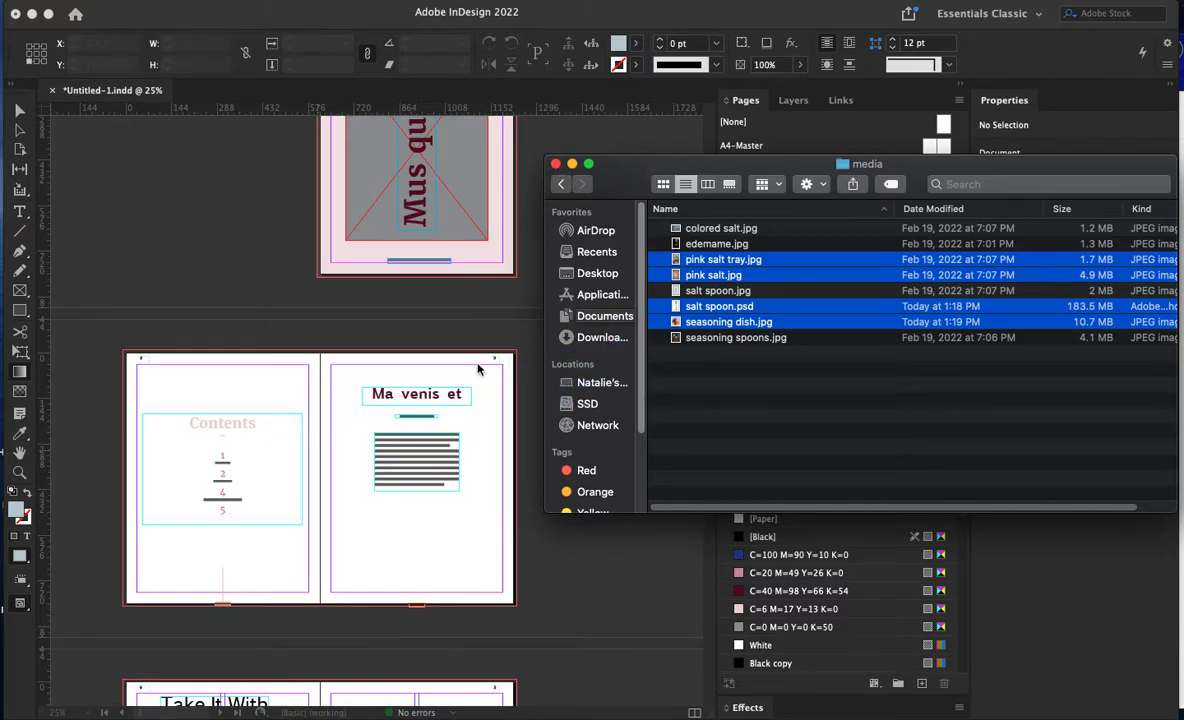
{"action": "left_click", "coordinate": [555, 164]}
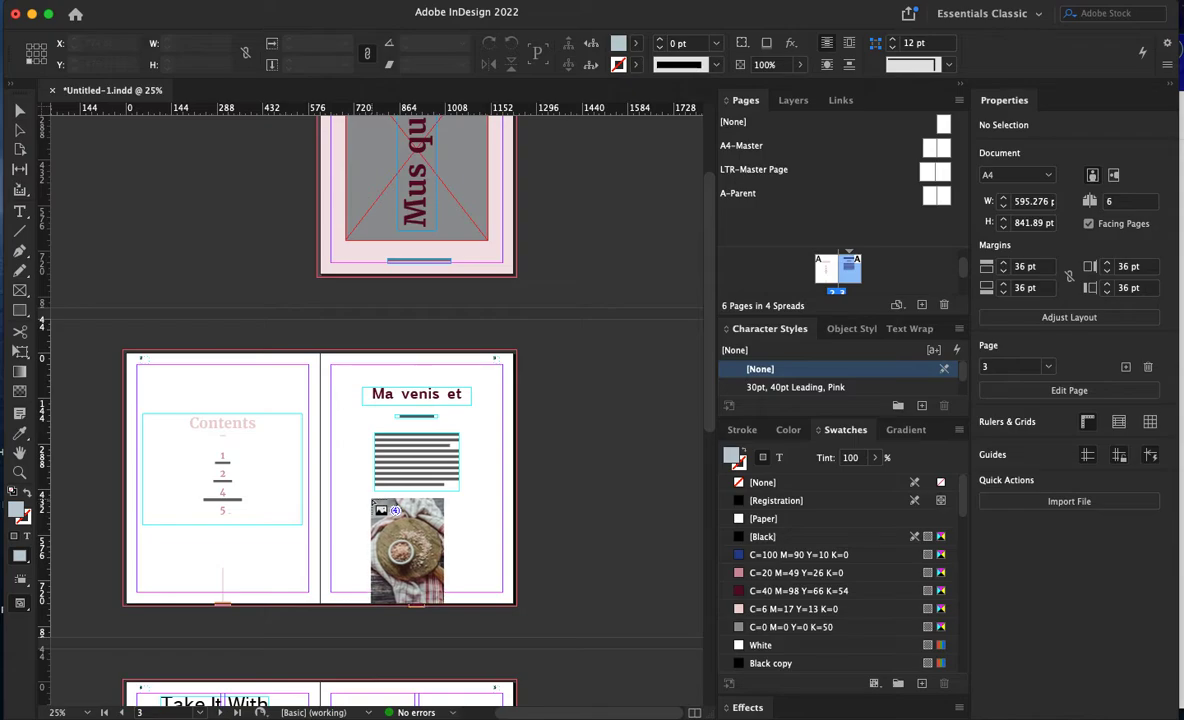
{"action": "left_click_drag", "start_coordinate": [374, 498], "coordinate": [450, 557]}
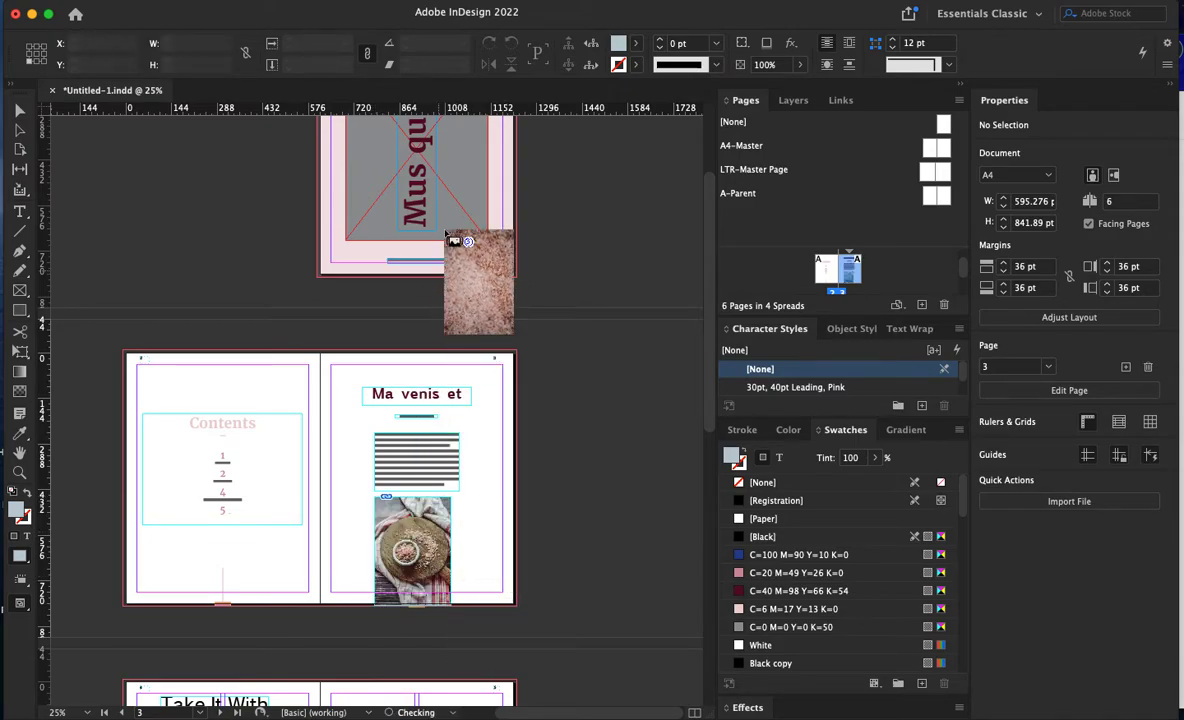
- Place the pink salt image over cover page 1 at about 631 by 947 pt and the salt spoon image on page 5
{"action": "scroll", "coordinate": [448, 240], "scroll_direction": "up", "scroll_amount": 5}
{"action": "left_click_drag", "start_coordinate": [333, 168], "coordinate": [592, 480]}
{"action": "scroll", "coordinate": [476, 376], "scroll_direction": "down", "scroll_amount": 5}
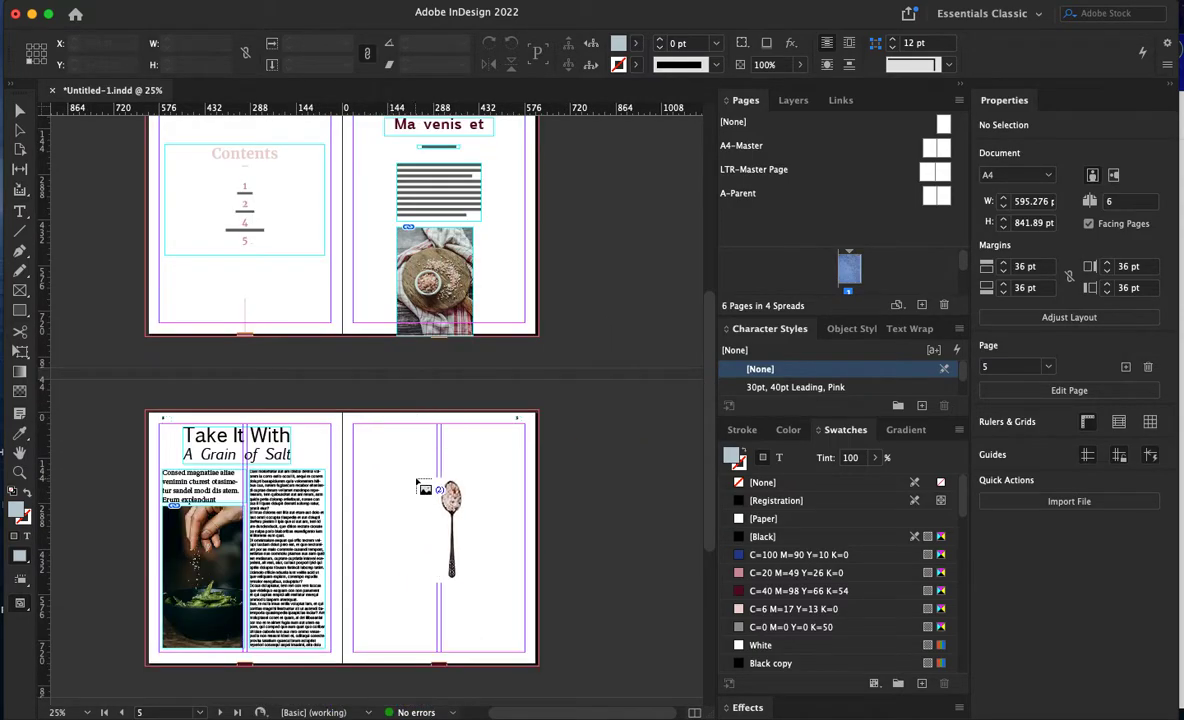
{"action": "left_click_drag", "start_coordinate": [410, 457], "coordinate": [523, 628]}
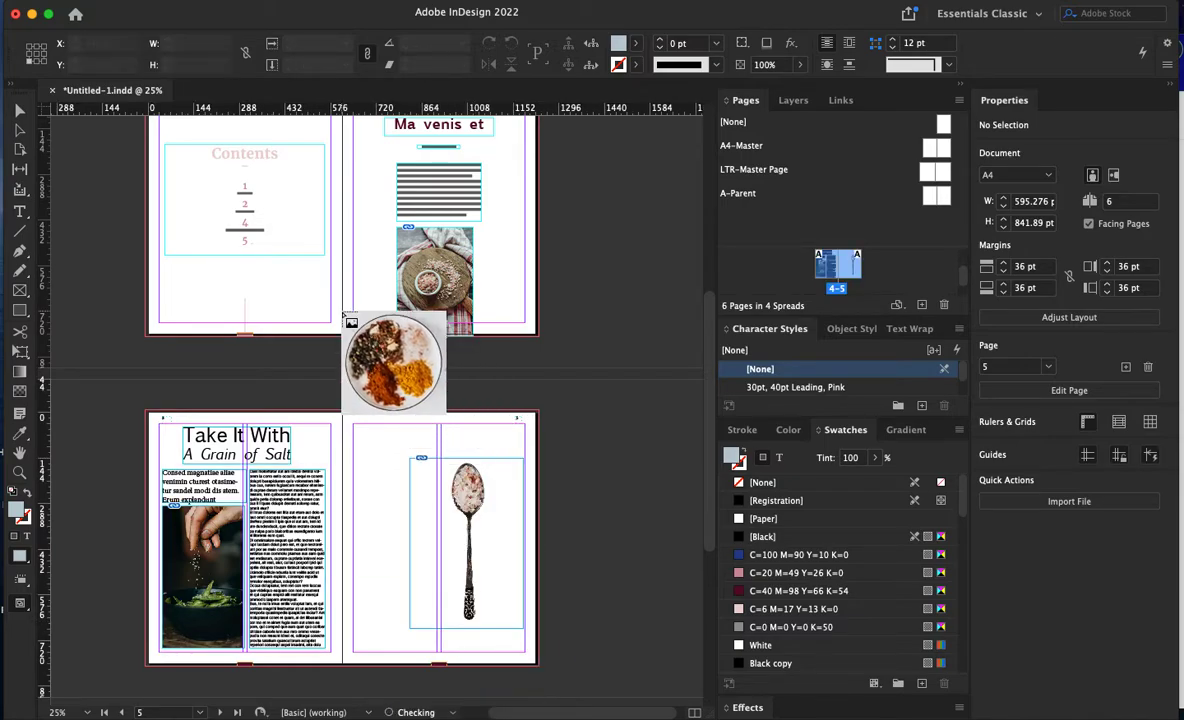
- Place the seasoning dish image near the centre of page 6 at about 239 by 237 pt
{"action": "scroll", "coordinate": [317, 470], "scroll_direction": "down", "scroll_amount": 5}
{"action": "left_click_drag", "start_coordinate": [207, 475], "coordinate": [282, 549]}
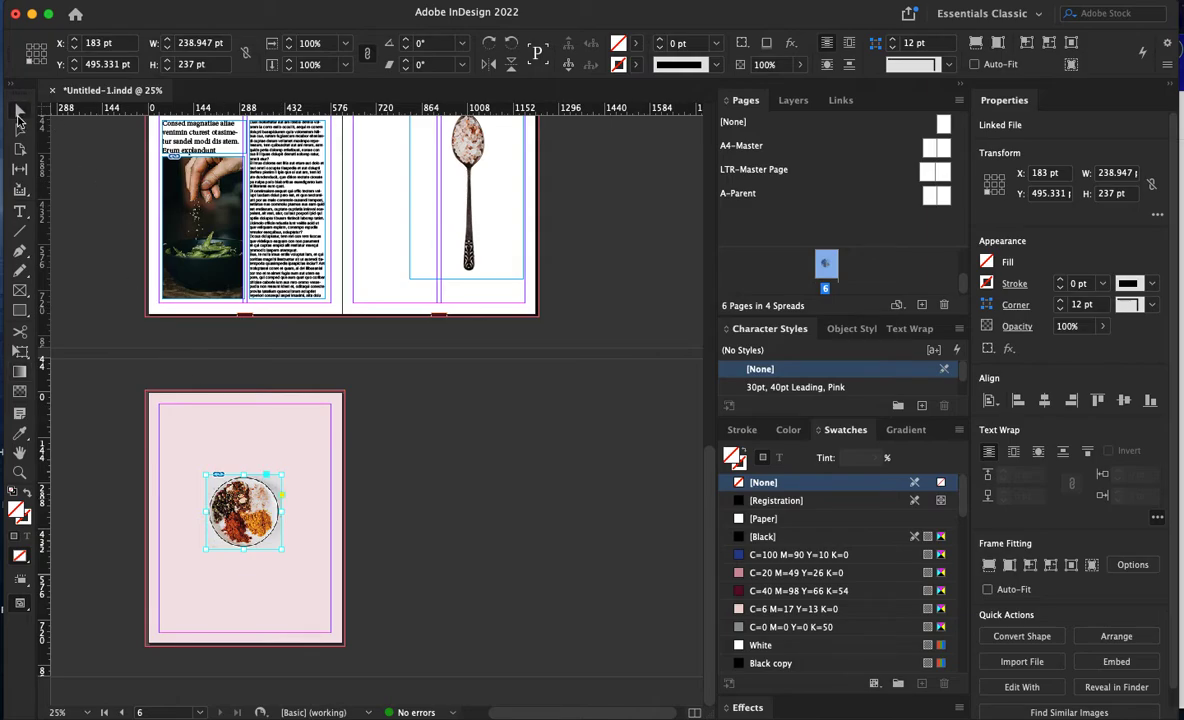
{"action": "left_click_drag", "start_coordinate": [250, 512], "coordinate": [257, 517]}
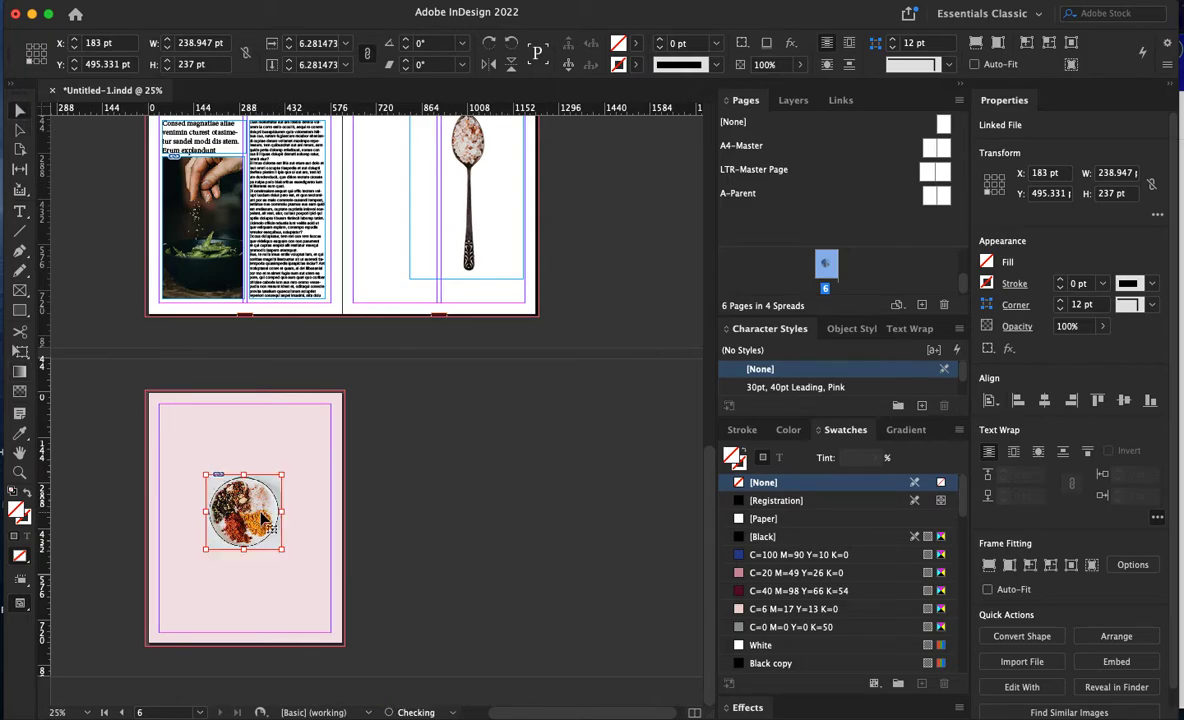
- Crop the pink salt tray image's frame on page 3 to about 252 pt tall and undo the shift of its position
{"action": "scroll", "coordinate": [542, 492], "scroll_direction": "up", "scroll_amount": 5}
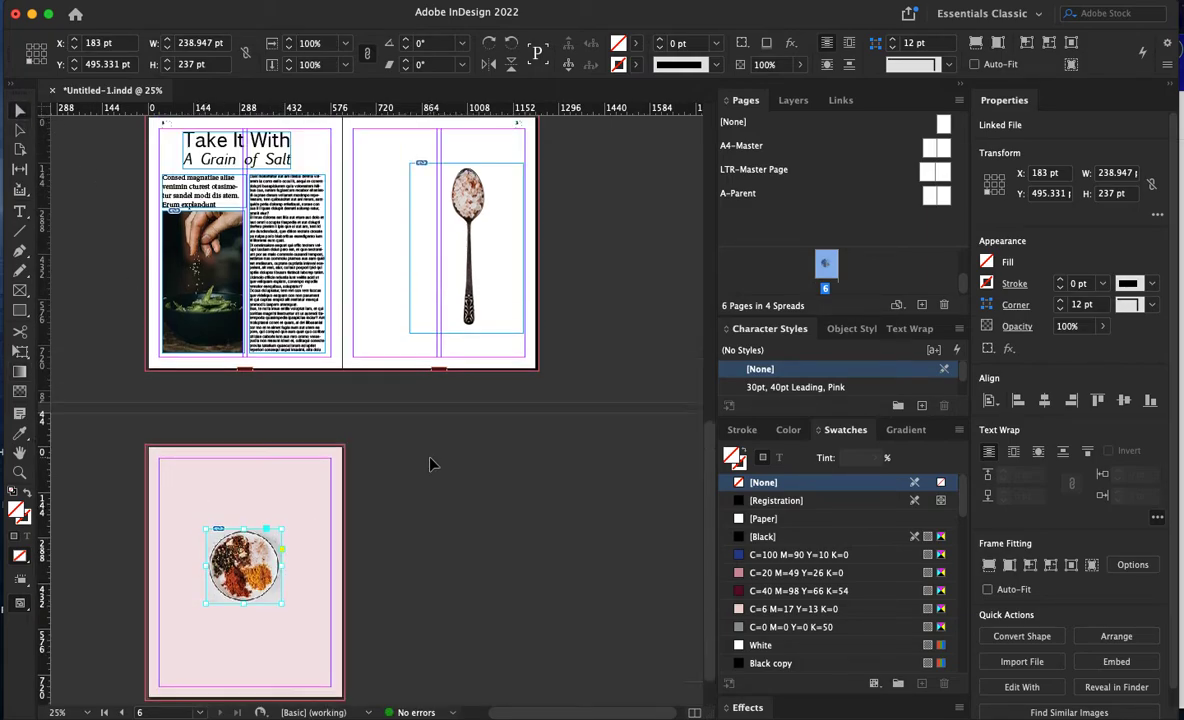
{"action": "scroll", "coordinate": [539, 492], "scroll_direction": "down", "scroll_amount": 5}
{"action": "scroll", "coordinate": [440, 465], "scroll_direction": "up", "scroll_amount": 2}
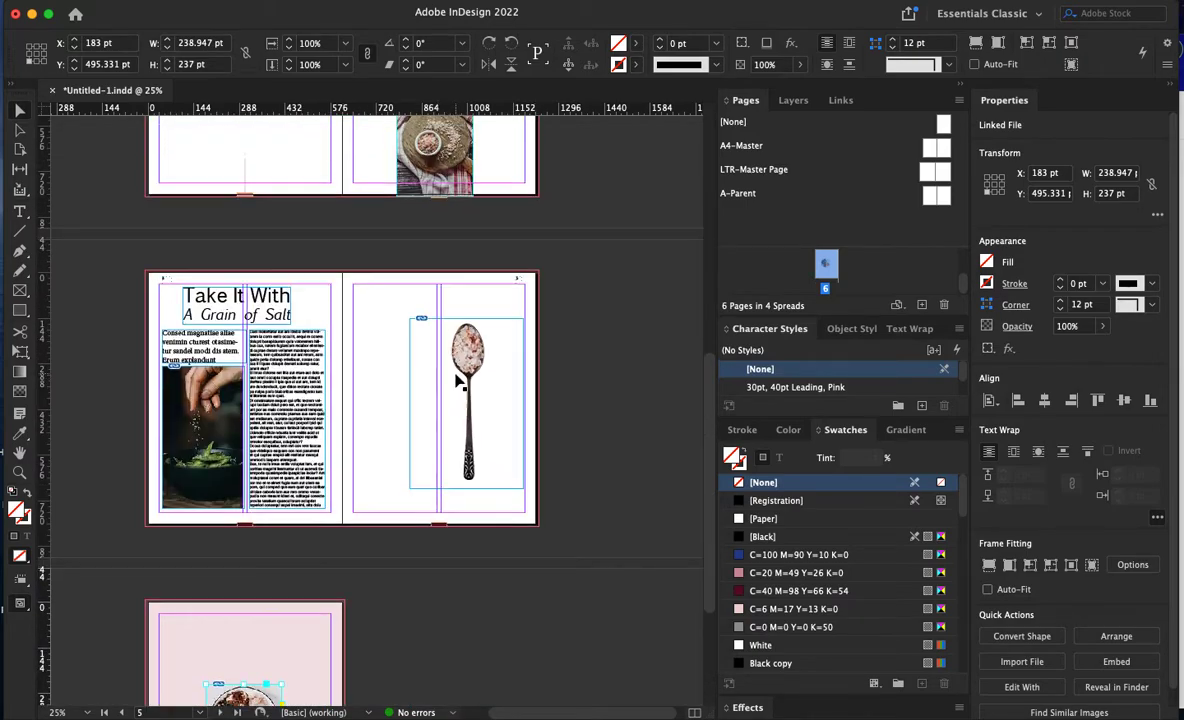
{"action": "scroll", "coordinate": [458, 385], "scroll_direction": "up", "scroll_amount": 3}
{"action": "left_click", "coordinate": [445, 428]}
{"action": "left_click_drag", "start_coordinate": [443, 430], "coordinate": [456, 385]}
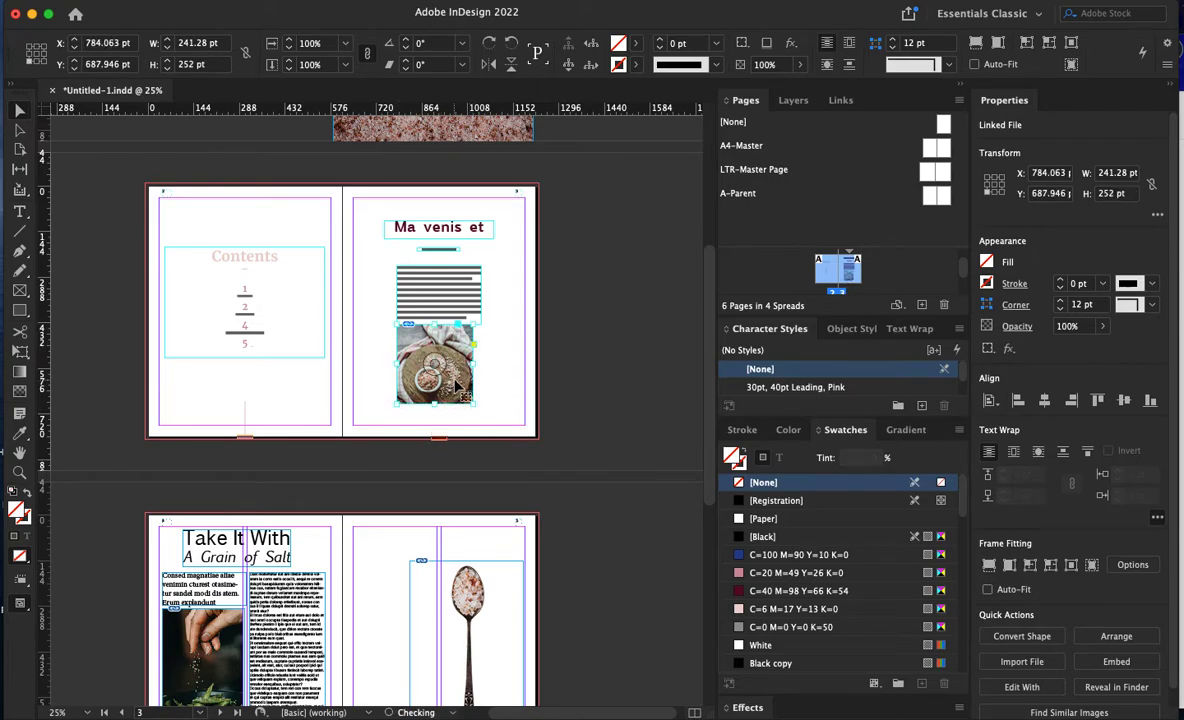
{"action": "key", "text": "super+z"}
- Shift the salt tray picture upward inside its frame on page 3 and widen the frame to about 268 pt
{"action": "double_click", "coordinate": [459, 381]}
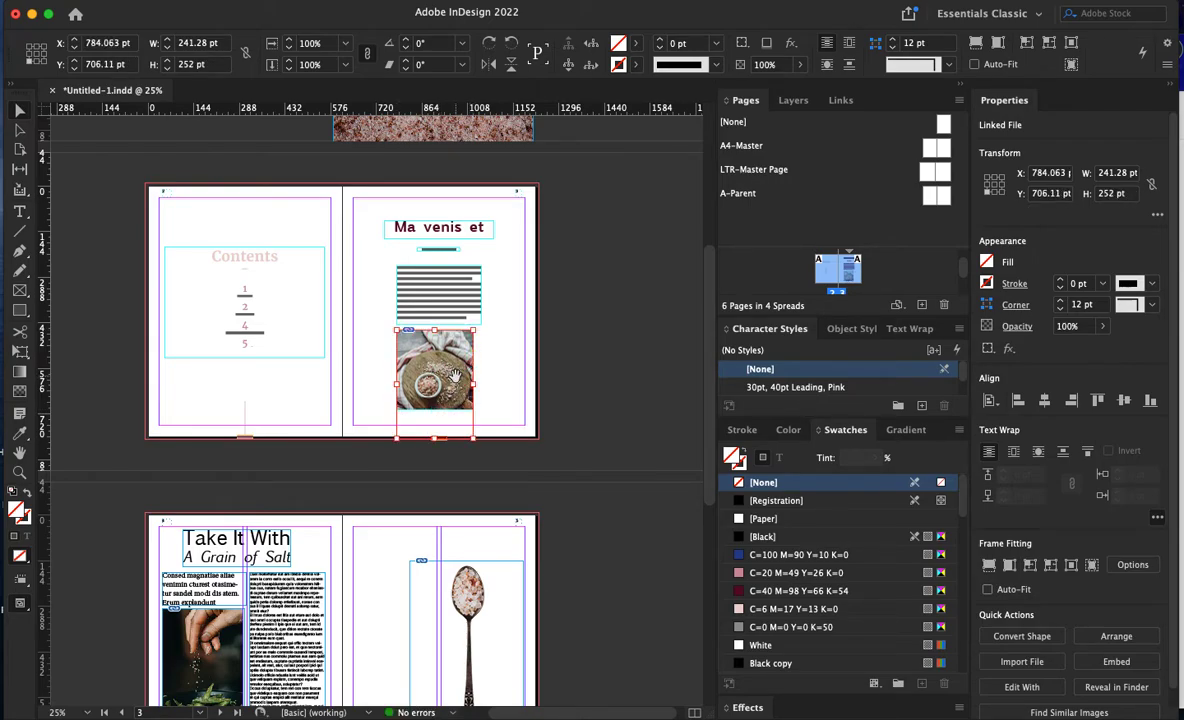
{"action": "left_click_drag", "start_coordinate": [460, 379], "coordinate": [459, 360]}
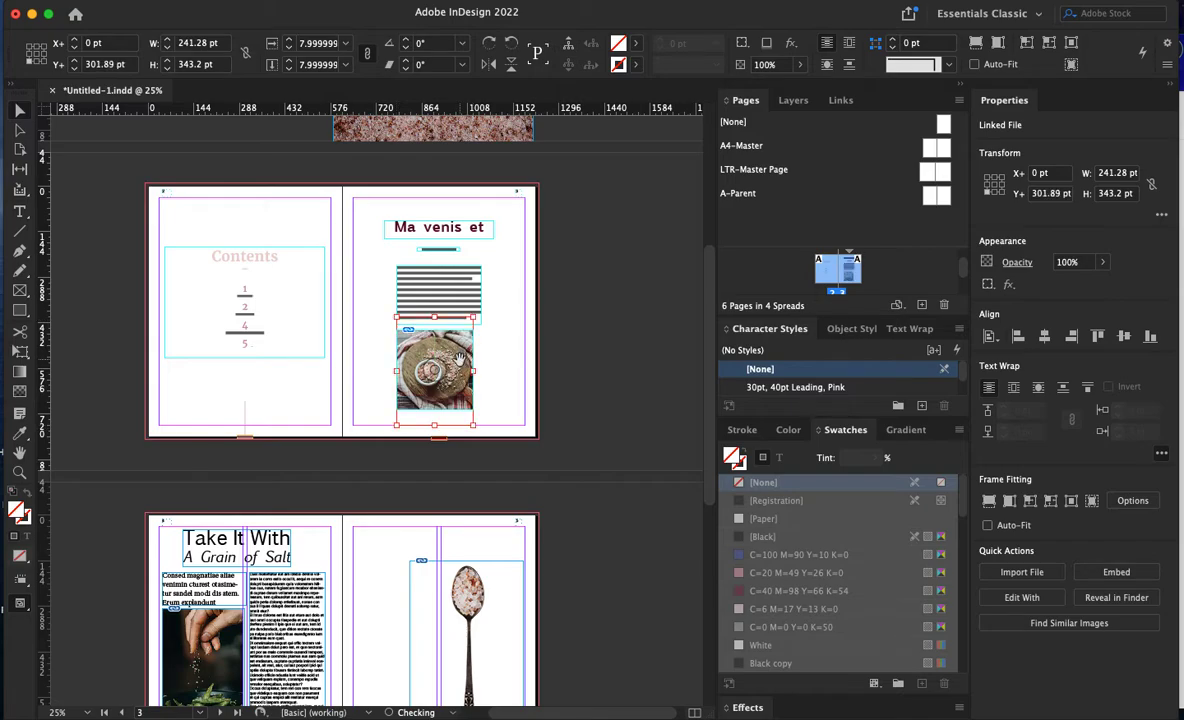
{"action": "left_click", "coordinate": [523, 373]}
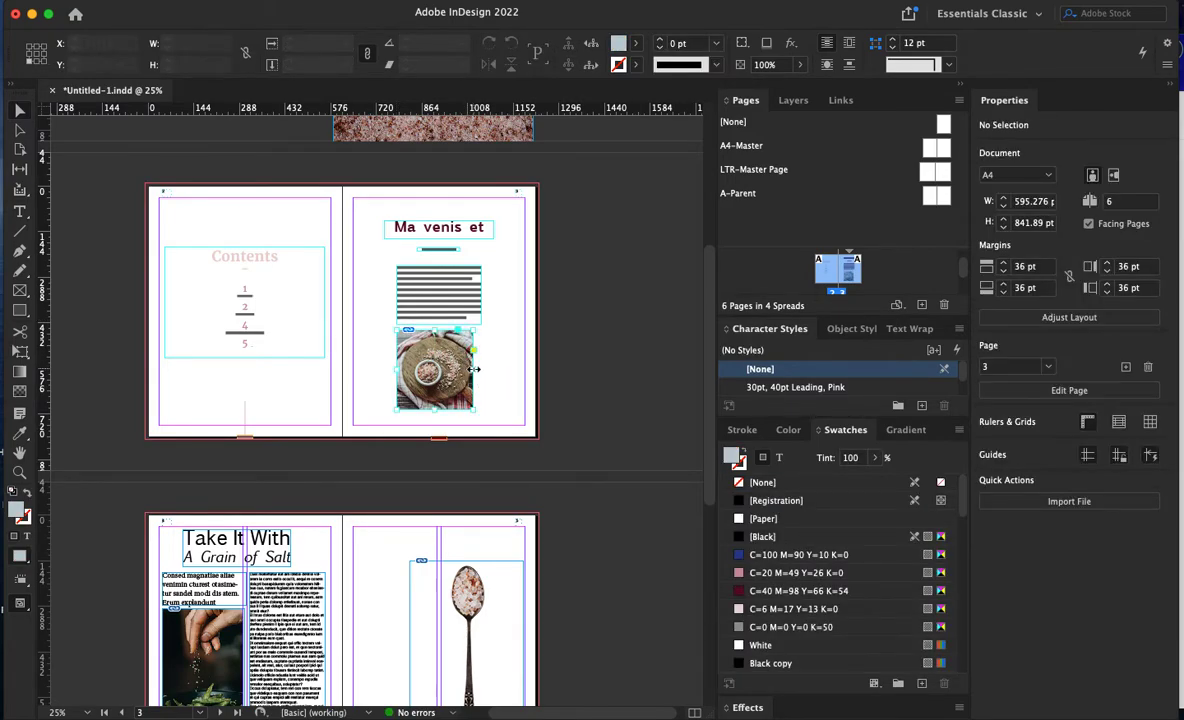
{"action": "left_click", "coordinate": [473, 369]}
{"action": "left_click_drag", "start_coordinate": [473, 369], "coordinate": [483, 369]}
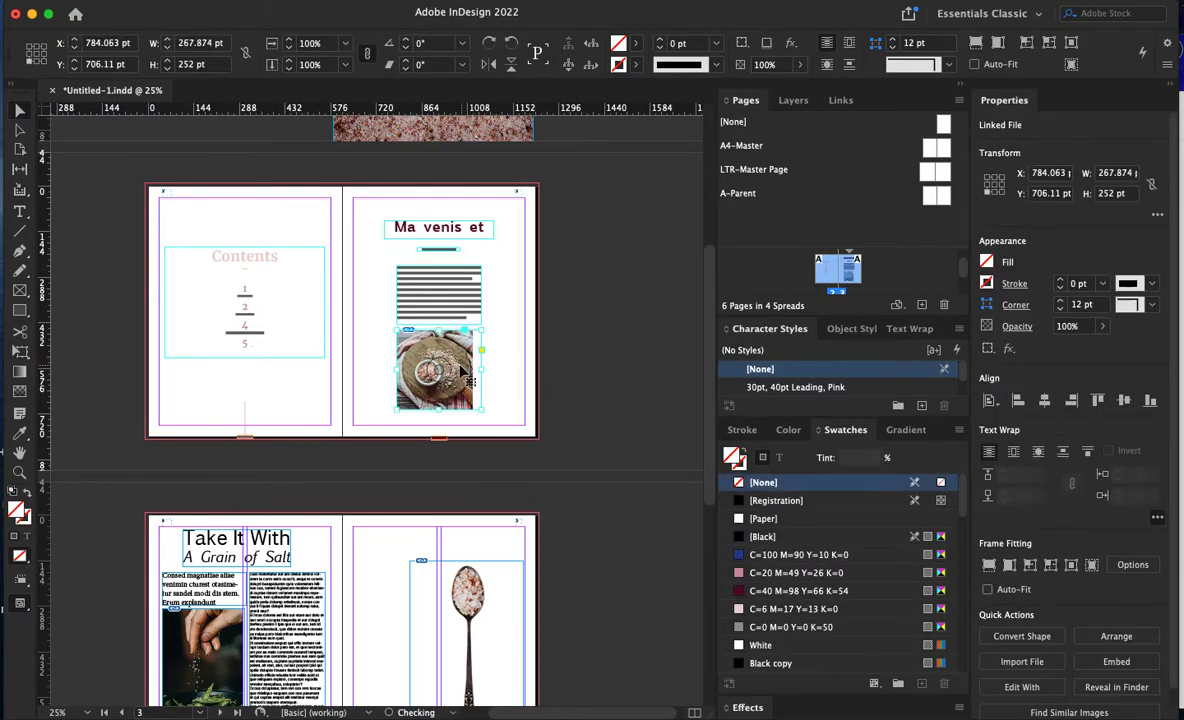
{"action": "left_click", "coordinate": [397, 369]}
- Enlarge the salt tray picture inside its frame to about 268 by 381 pt, undo any further enlargement and deselect it
{"action": "double_click", "coordinate": [458, 393]}
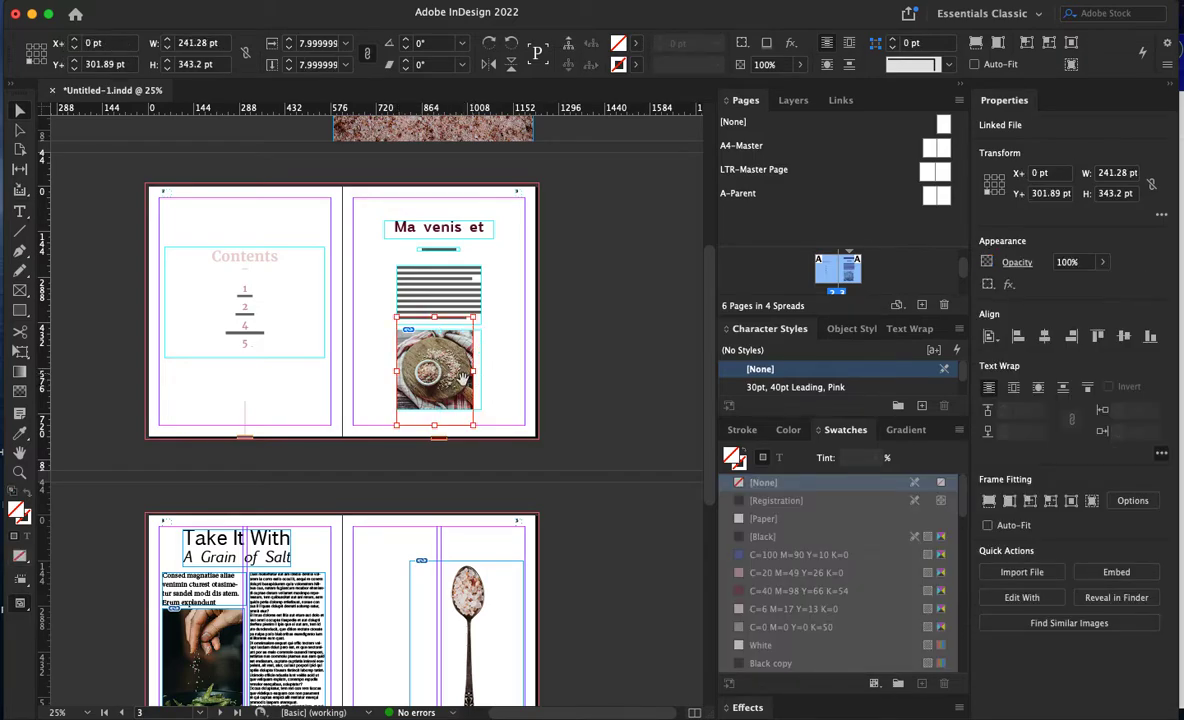
{"action": "left_click", "coordinate": [489, 385]}
{"action": "left_click", "coordinate": [396, 350]}
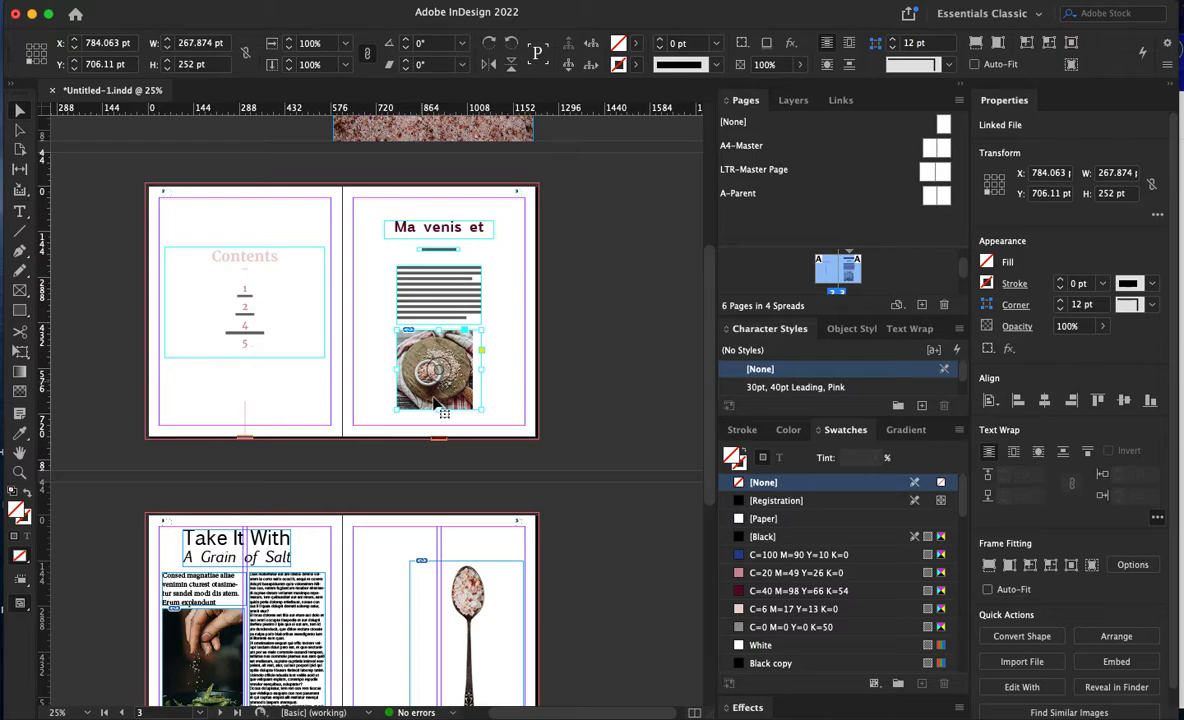
{"action": "left_click_drag", "start_coordinate": [482, 370], "coordinate": [482, 370]}
{"action": "double_click", "coordinate": [478, 372]}
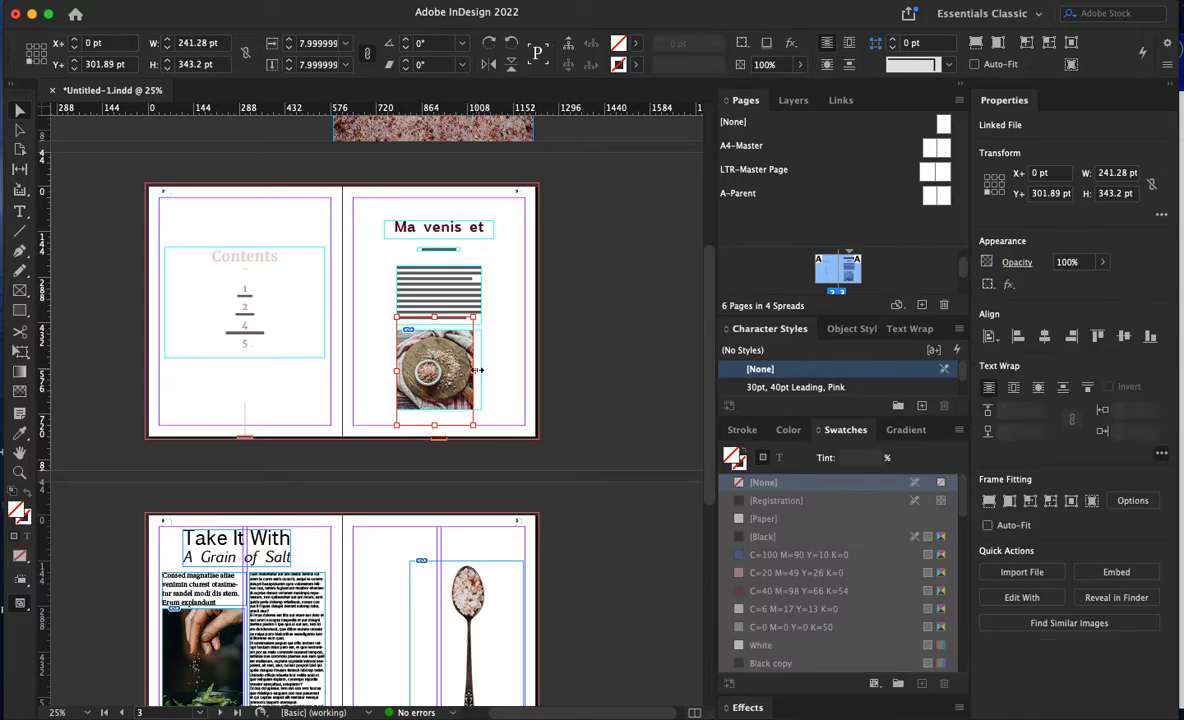
{"action": "left_click_drag", "start_coordinate": [482, 370], "coordinate": [482, 370]}
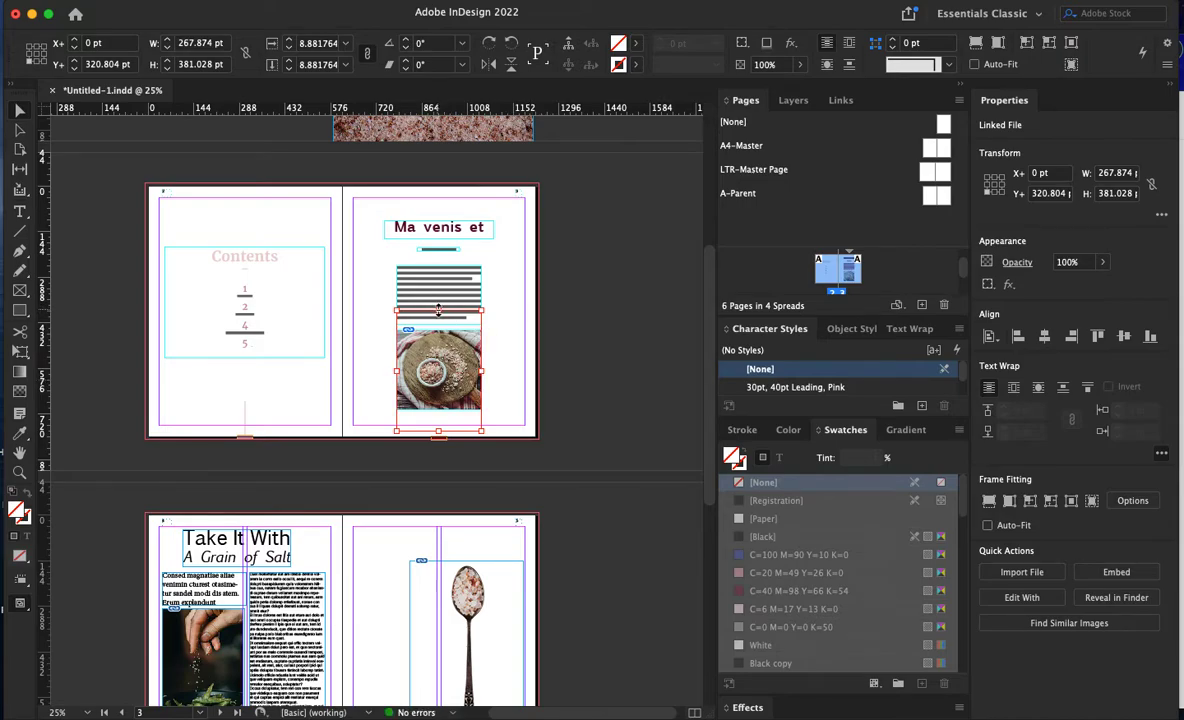
{"action": "left_click_drag", "start_coordinate": [438, 310], "coordinate": [438, 302]}
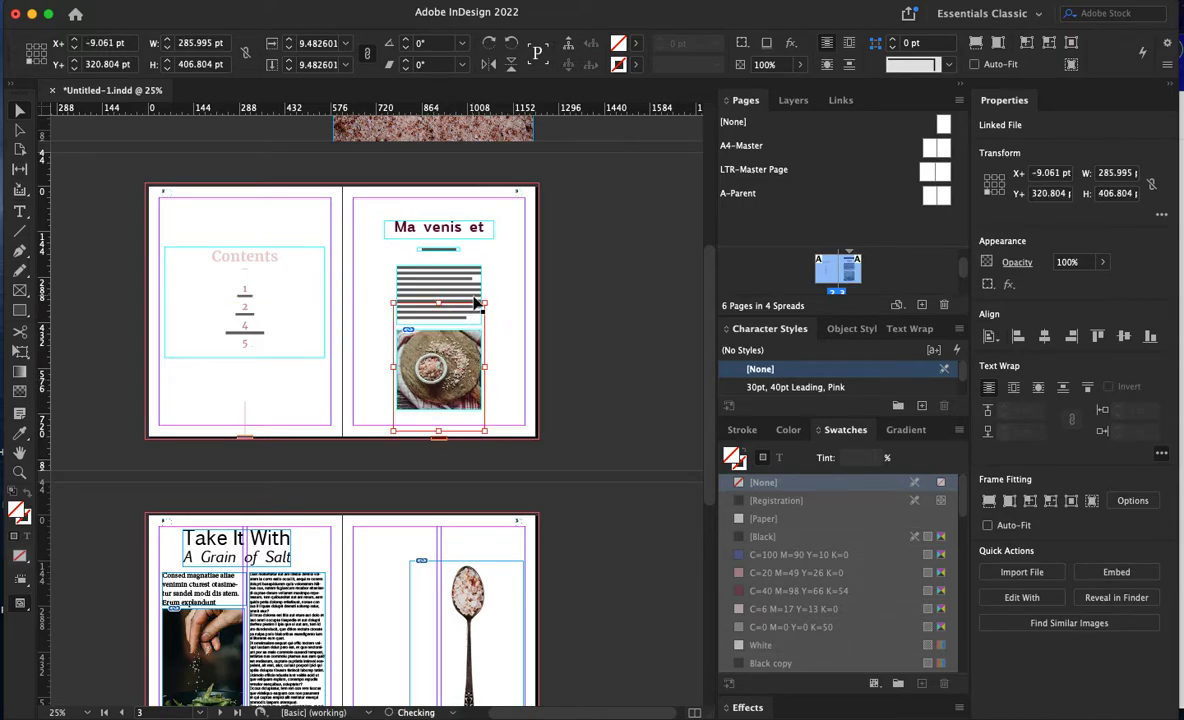
{"action": "key", "text": "super+z"}
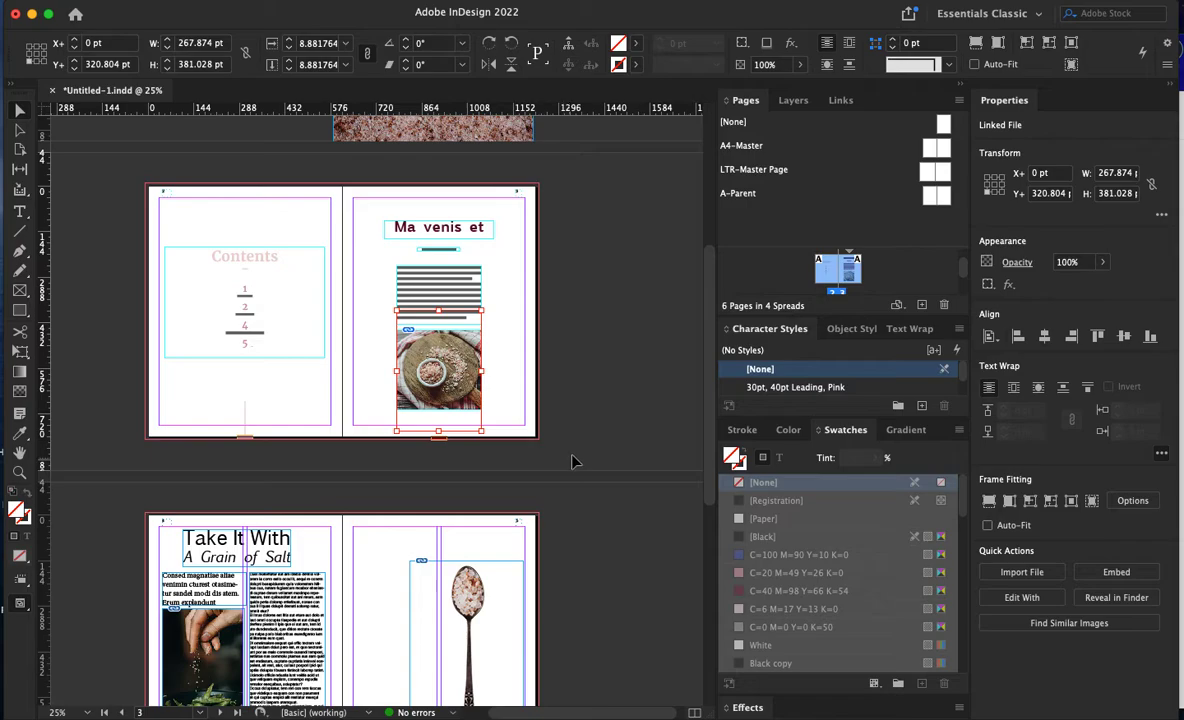
{"action": "left_click", "coordinate": [535, 396]}
- Widen the pink salt frame on page 1 to about 675 pt and enlarge its picture to about 669 by 1003.5 pt
{"action": "scroll", "coordinate": [533, 405], "scroll_direction": "down", "scroll_amount": 5}
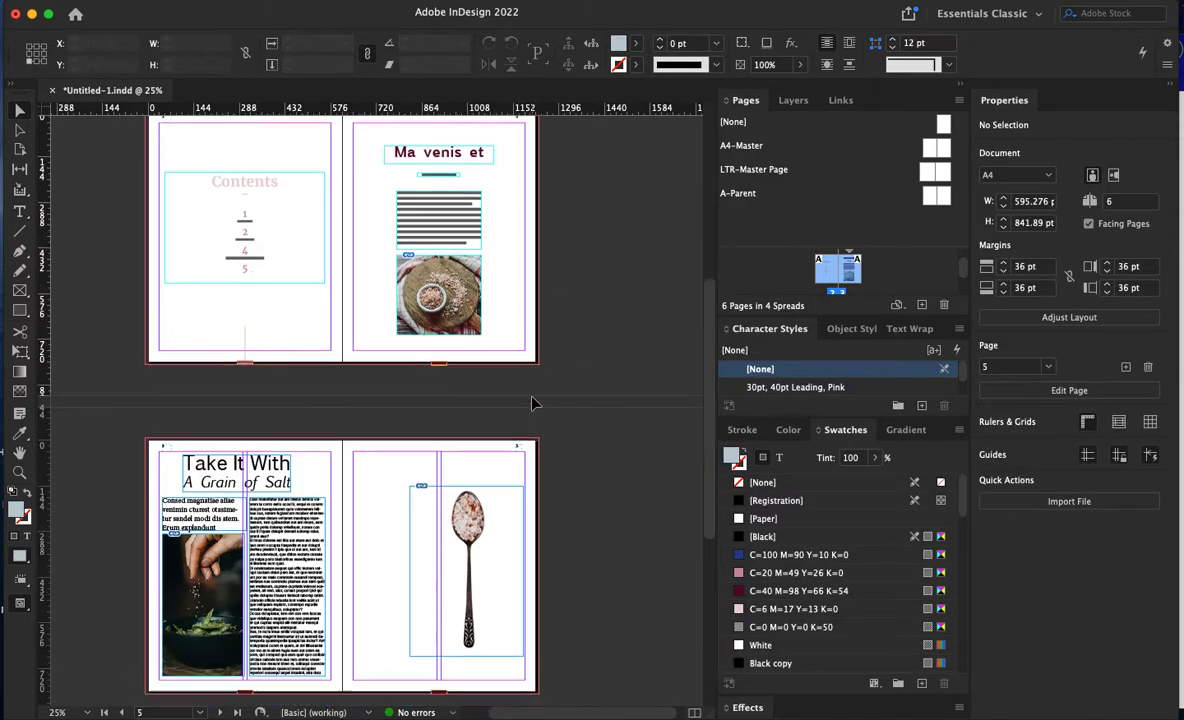
{"action": "scroll", "coordinate": [533, 405], "scroll_direction": "up", "scroll_amount": 5}
{"action": "left_click", "coordinate": [510, 365]}
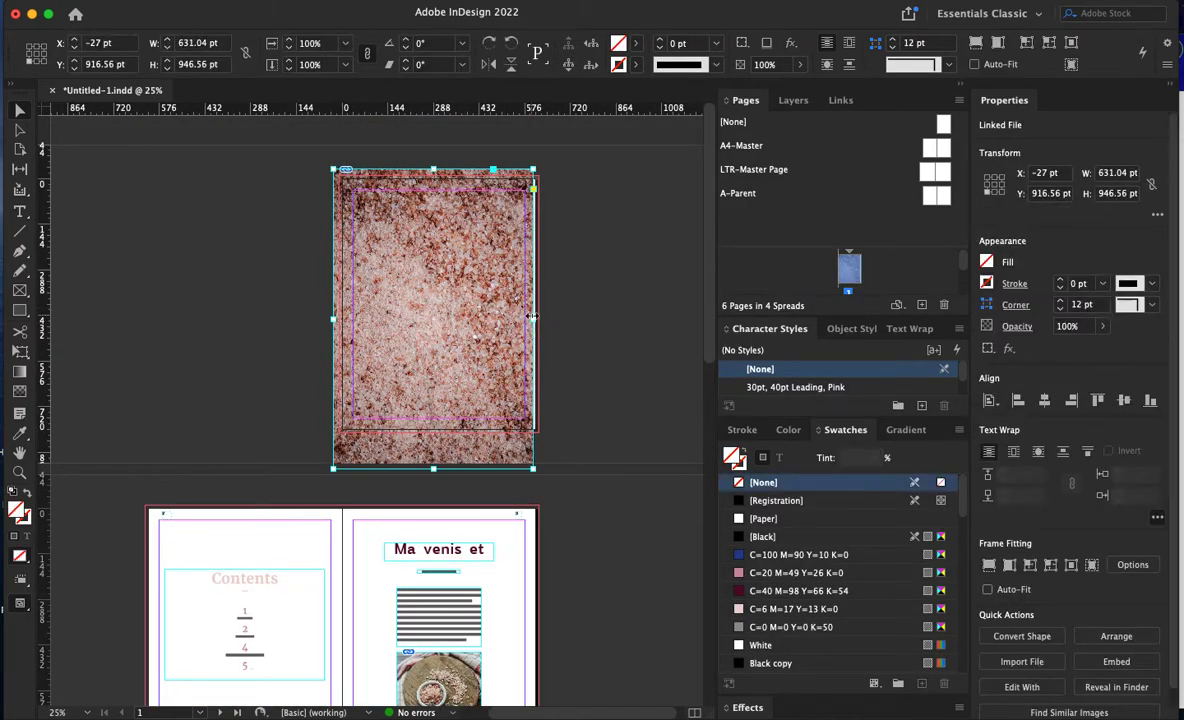
{"action": "left_click_drag", "start_coordinate": [529, 319], "coordinate": [540, 319]}
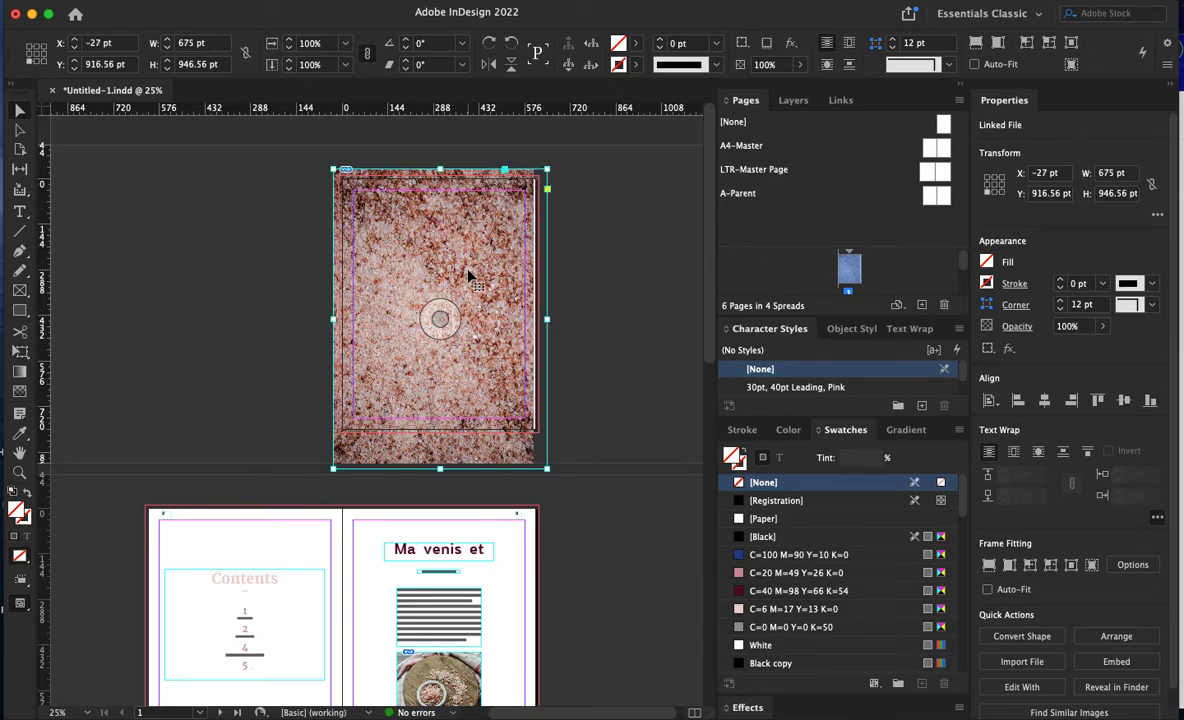
{"action": "left_click", "coordinate": [440, 319]}
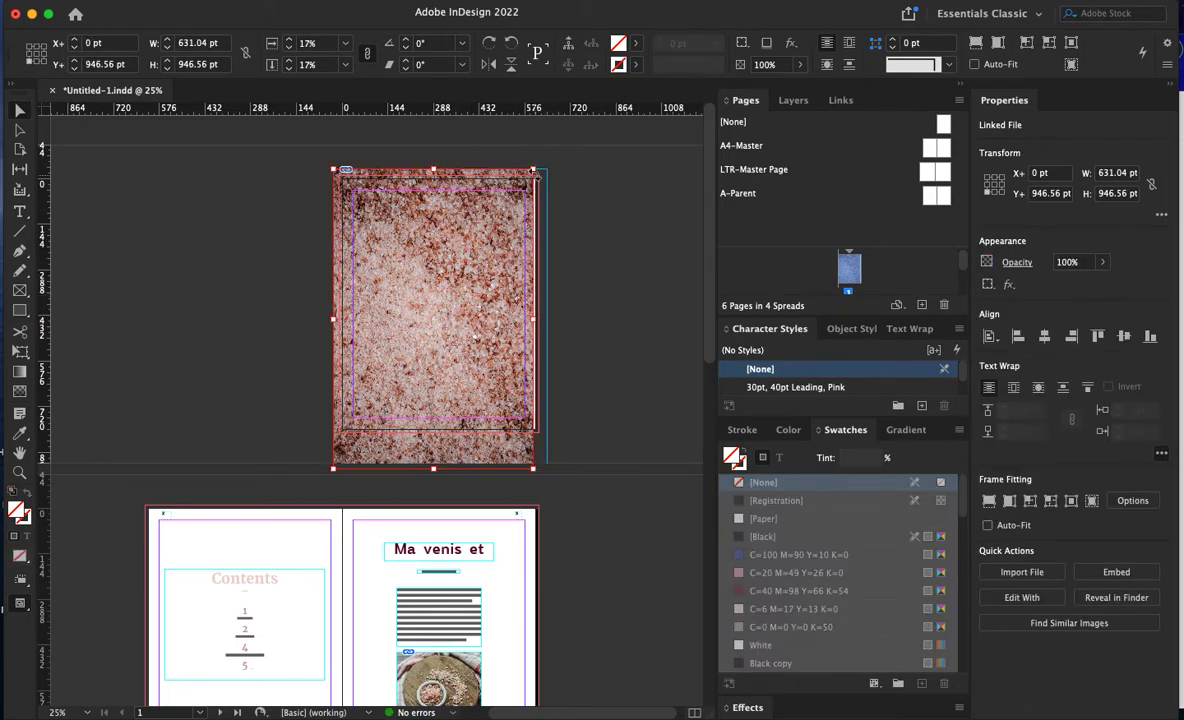
{"action": "left_click_drag", "start_coordinate": [535, 170], "coordinate": [545, 151]}
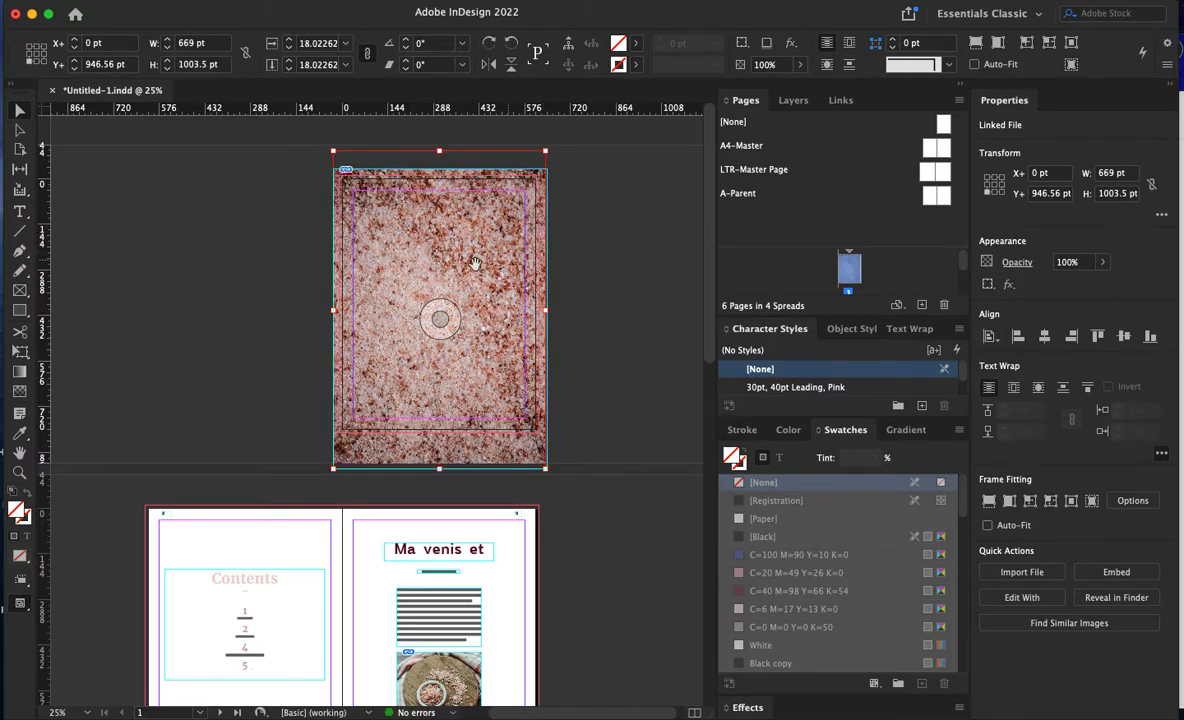
- Select the frame of the pink salt image on page 1 and send it to the back, behind the cover text
{"action": "right_click", "coordinate": [473, 358]}
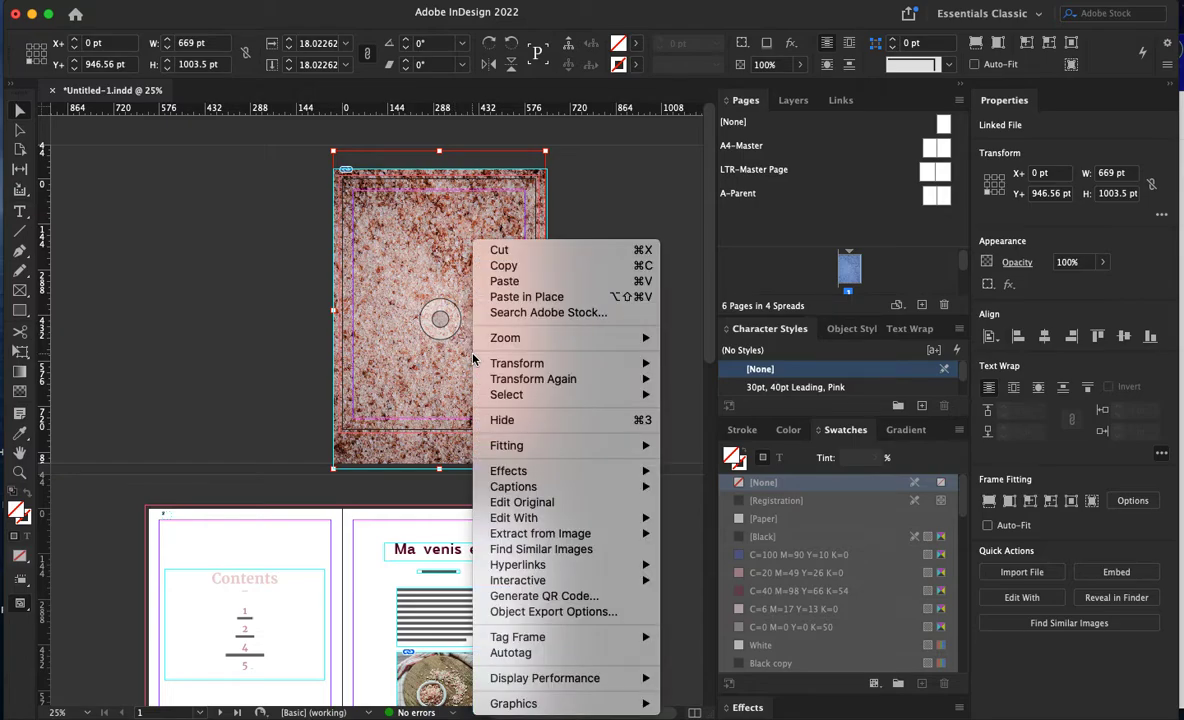
{"action": "left_click", "coordinate": [432, 387]}
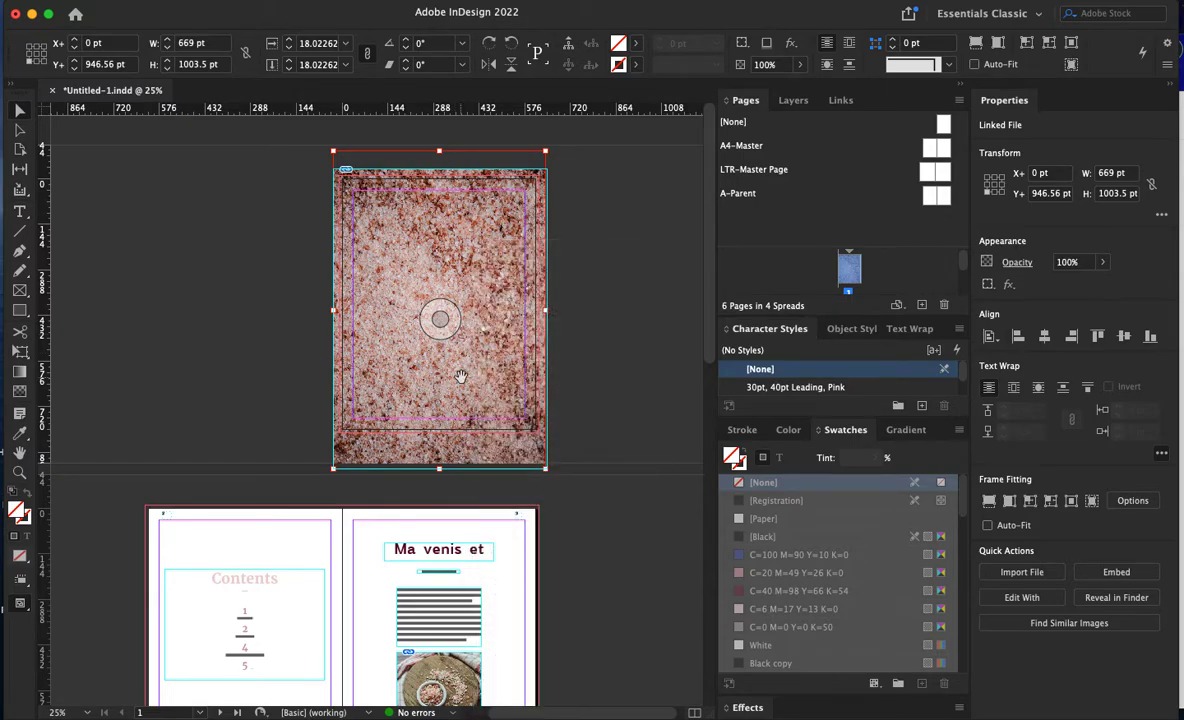
{"action": "double_click", "coordinate": [459, 376]}
{"action": "right_click", "coordinate": [478, 446]}
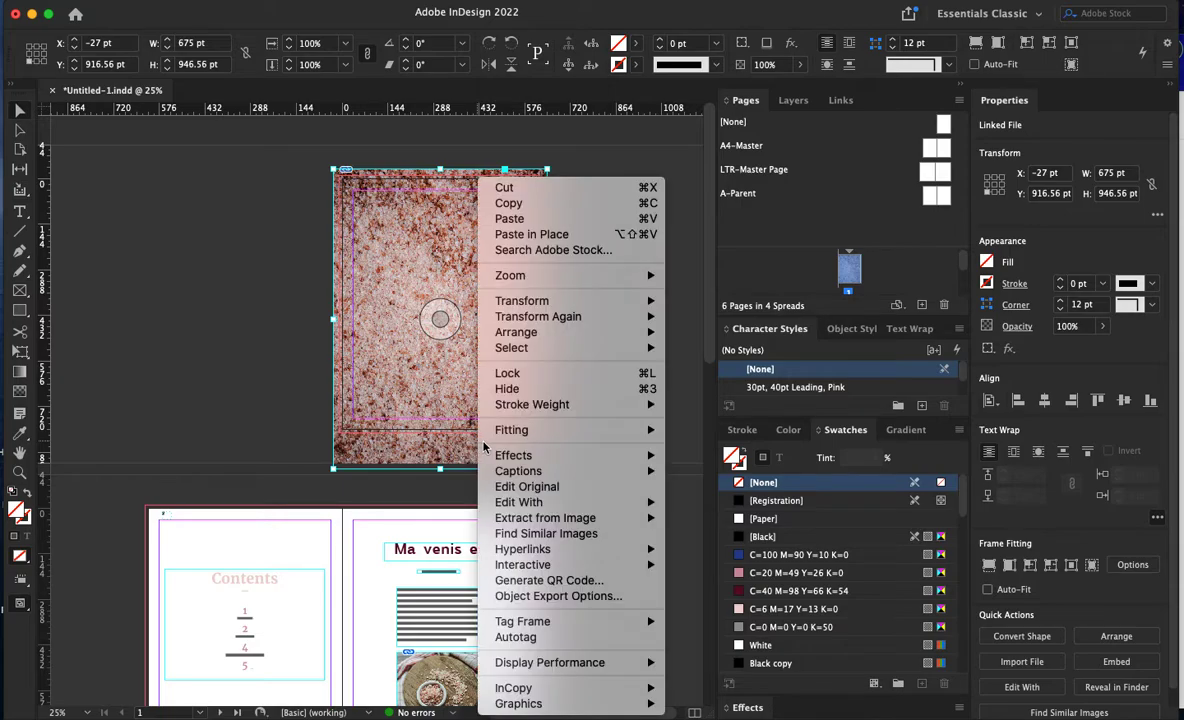
{"action": "mouse_move", "coordinate": [585, 331]}
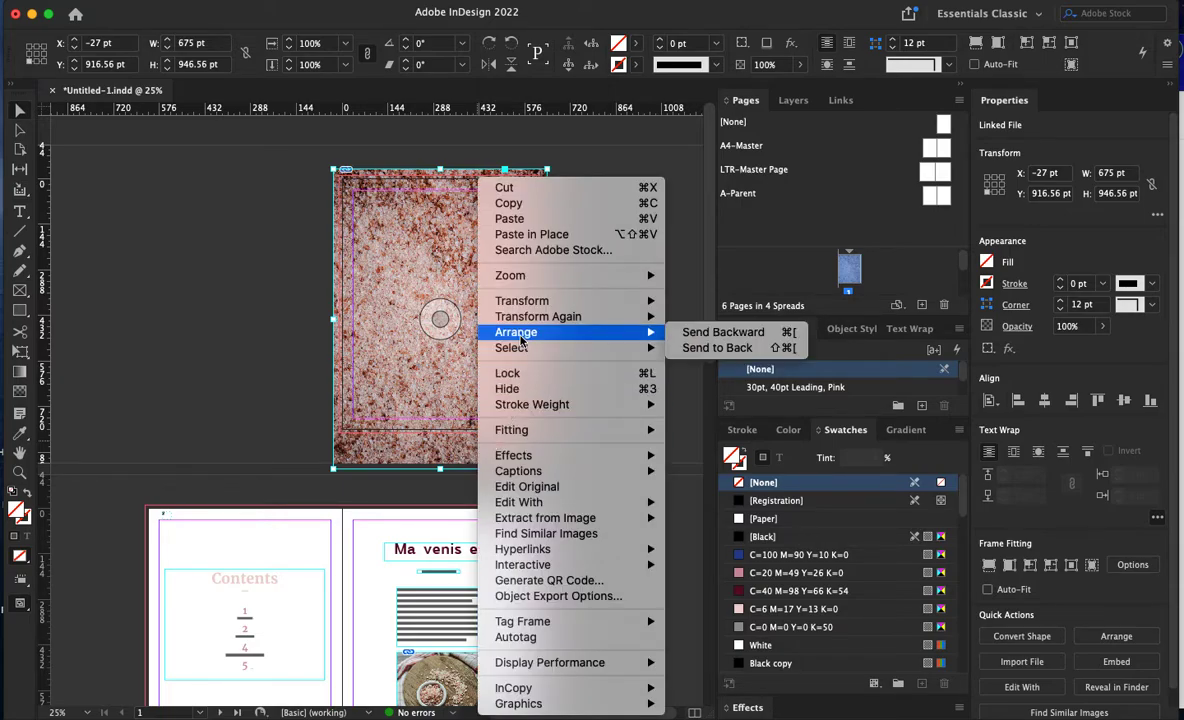
{"action": "left_click", "coordinate": [690, 346]}
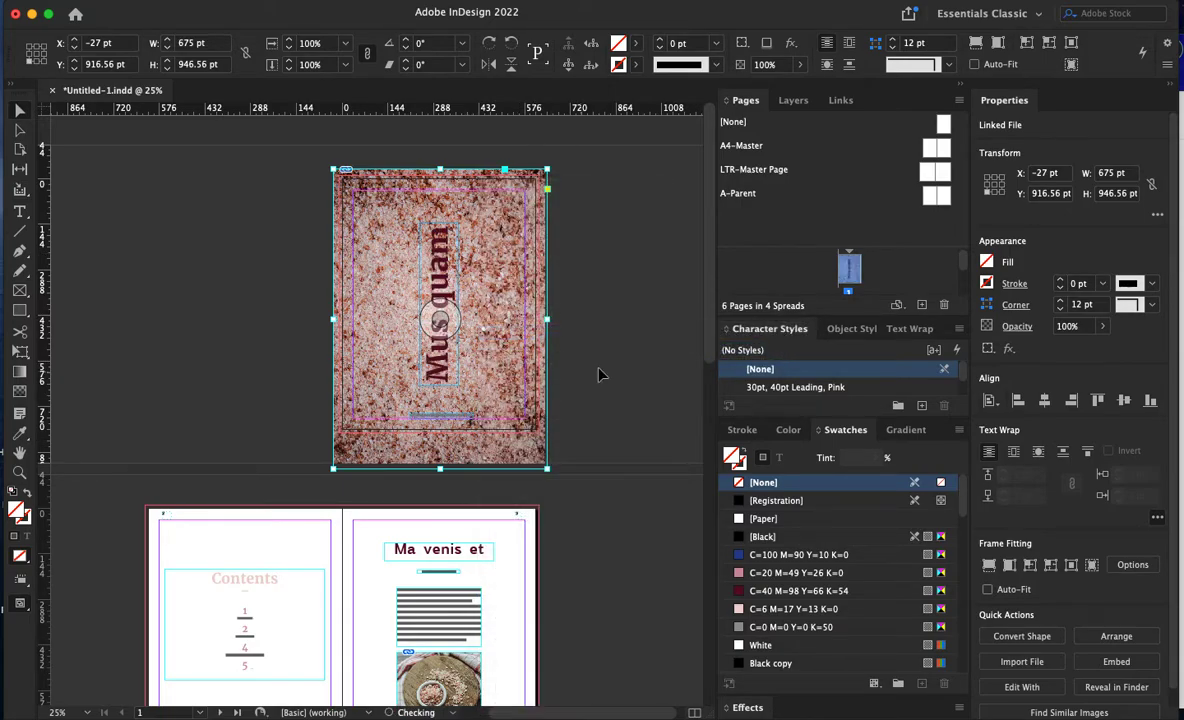
- Move the spoon image on page 5 to the middle of the page, at about X 738.8 pt, Y 699.6 pt
{"action": "scroll", "coordinate": [603, 370], "scroll_direction": "down", "scroll_amount": 5}
{"action": "scroll", "coordinate": [605, 380], "scroll_direction": "down", "scroll_amount": 6}
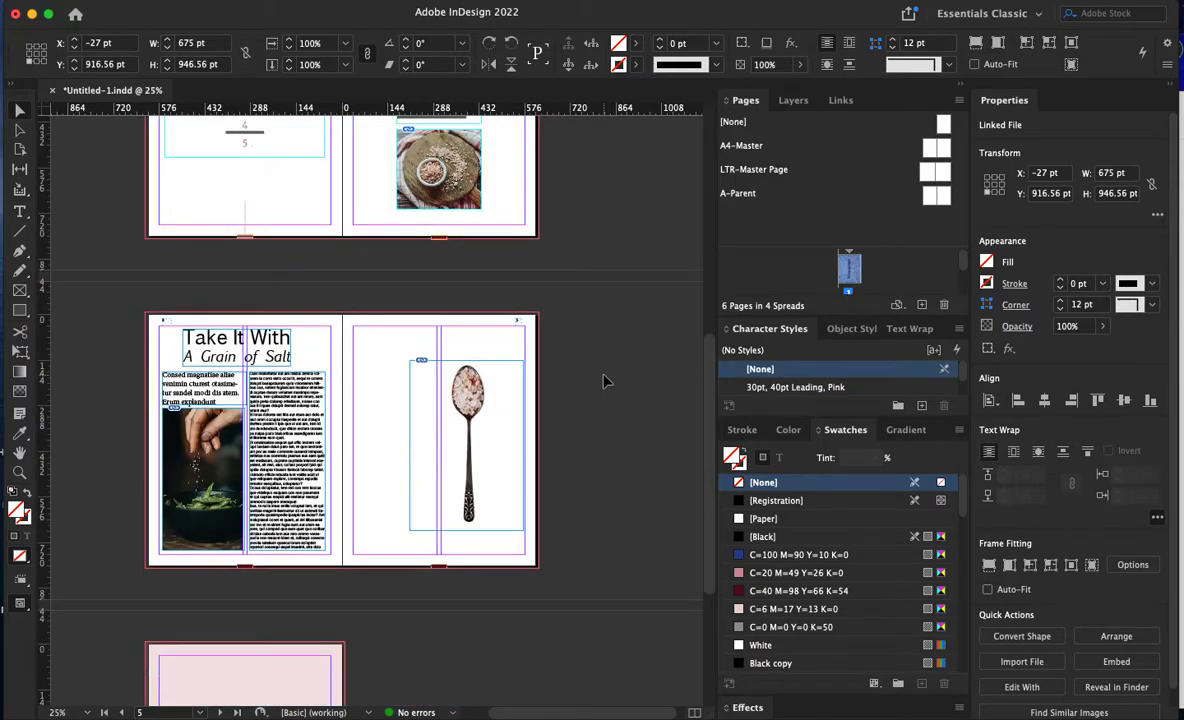
{"action": "scroll", "coordinate": [490, 456], "scroll_direction": "up", "scroll_amount": 3}
{"action": "left_click", "coordinate": [490, 456]}
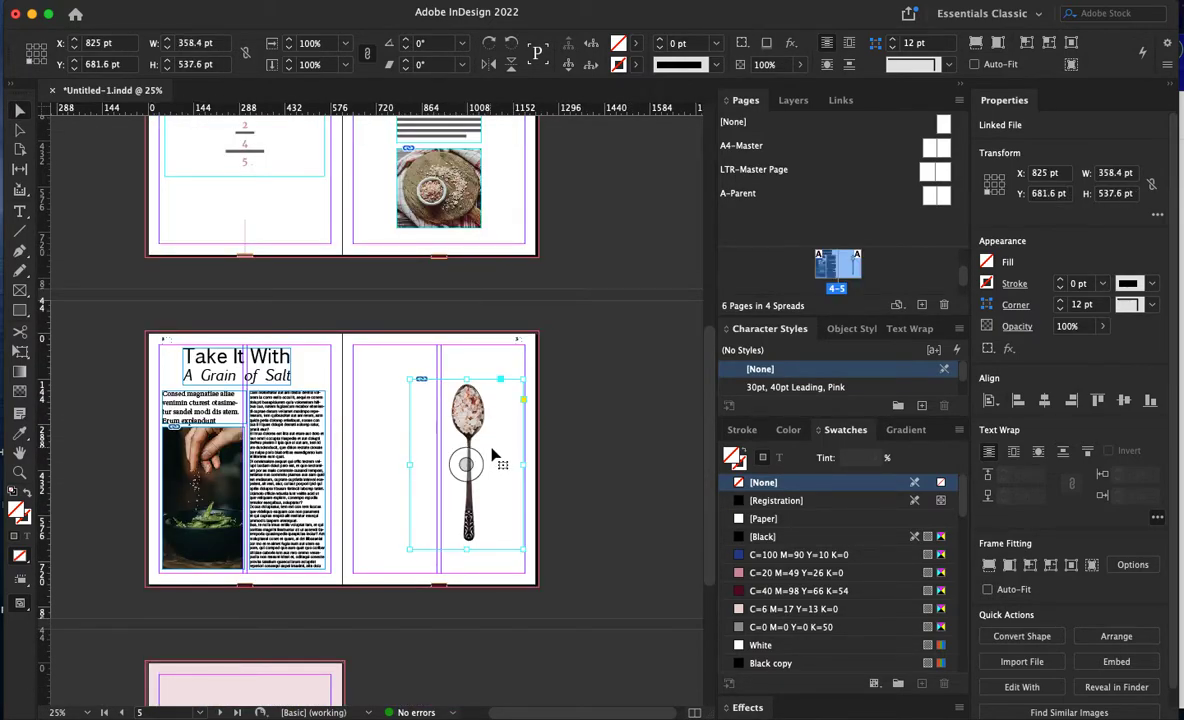
{"action": "mouse_move", "coordinate": [489, 449]}
{"action": "left_mouse_down"}
{"action": "mouse_move", "coordinate": [468, 444]}
{"action": "mouse_move", "coordinate": [487, 451]}
{"action": "left_mouse_up"}
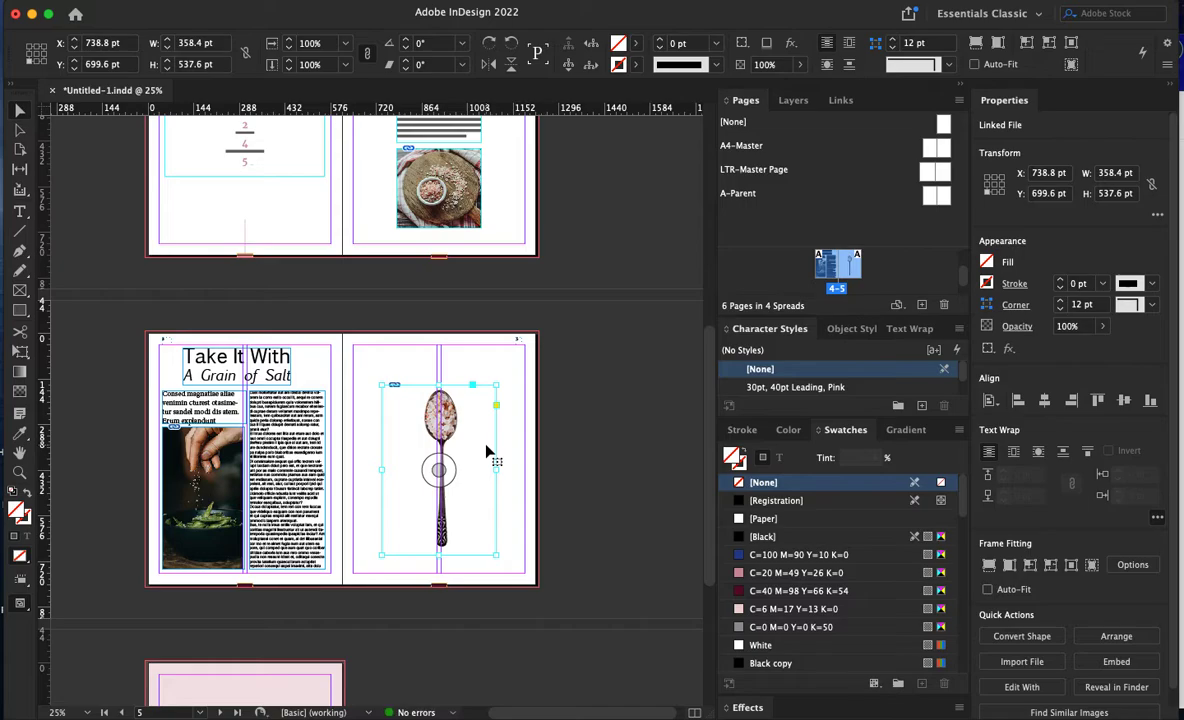
- Center the spoon image horizontally relative to the page, then shift it slightly down to about X 732.8 pt, Y 710.8 pt
{"action": "scroll", "coordinate": [1069, 563], "scroll_direction": "down", "scroll_amount": 1}
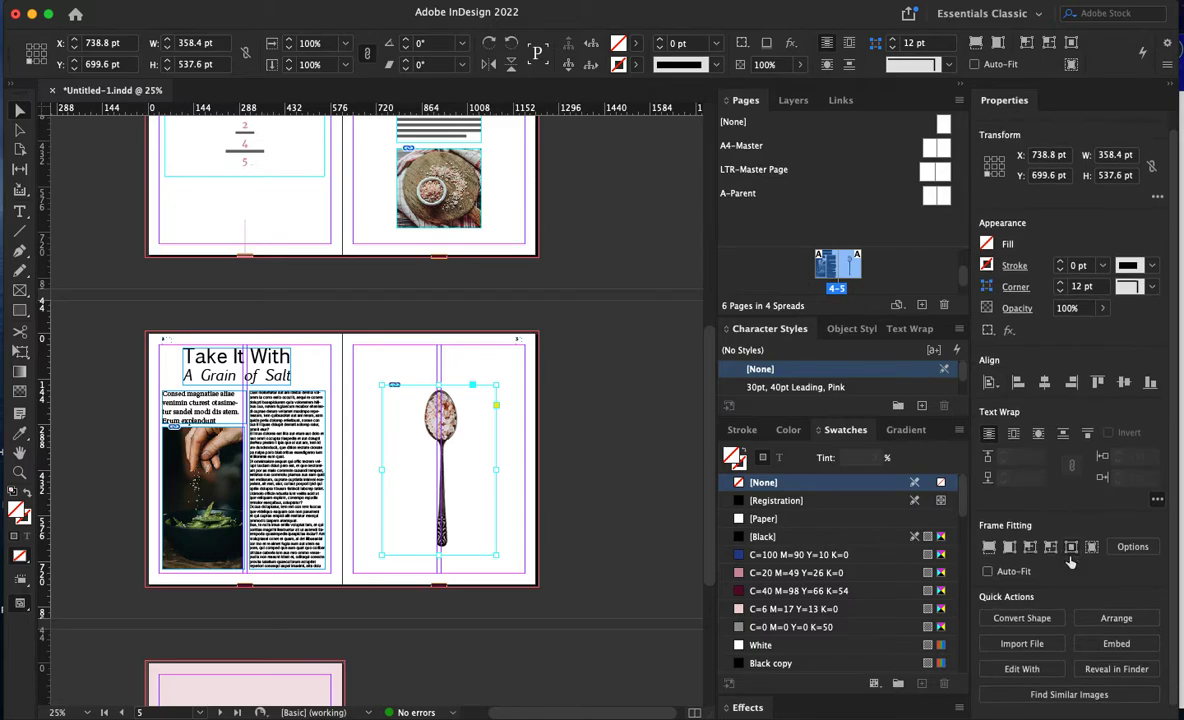
{"action": "left_click", "coordinate": [990, 383]}
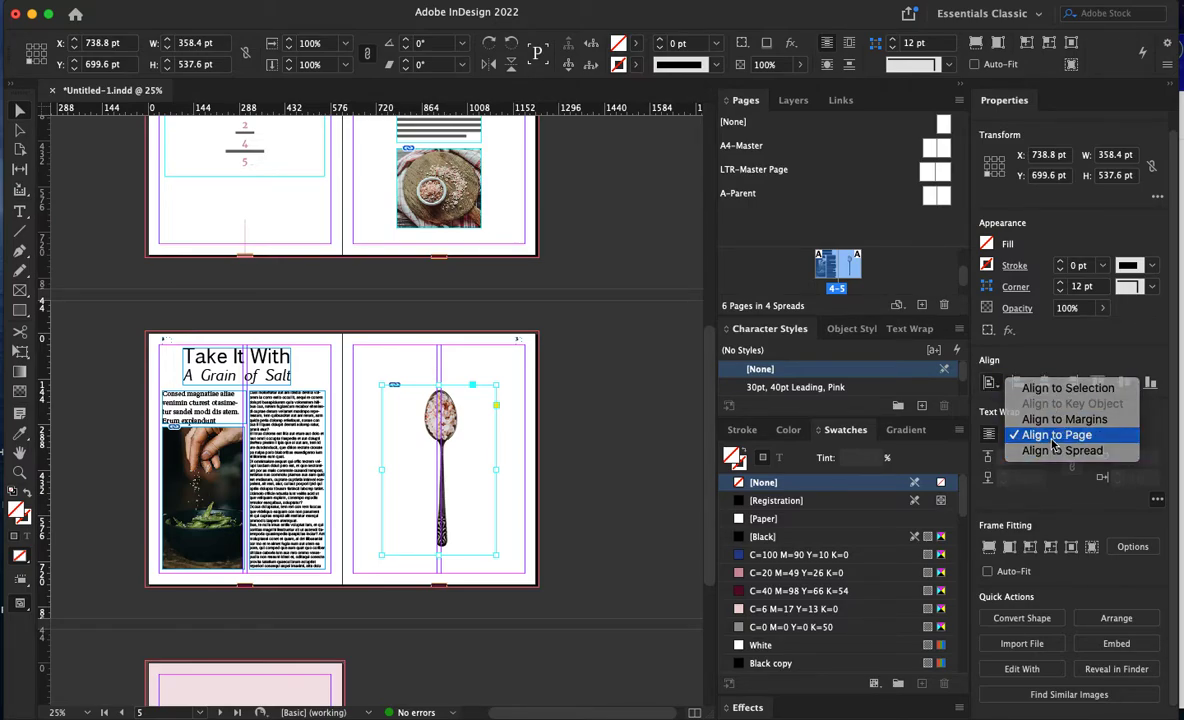
{"action": "left_click", "coordinate": [1062, 437]}
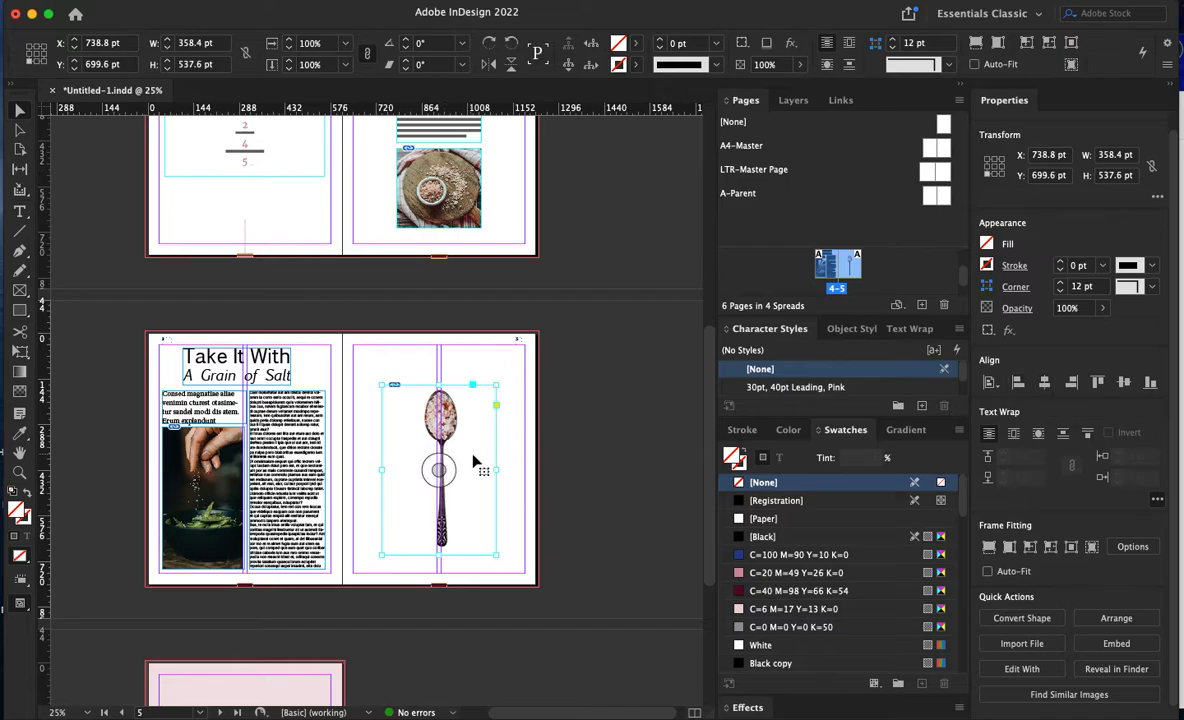
{"action": "left_click_drag", "start_coordinate": [471, 453], "coordinate": [494, 453]}
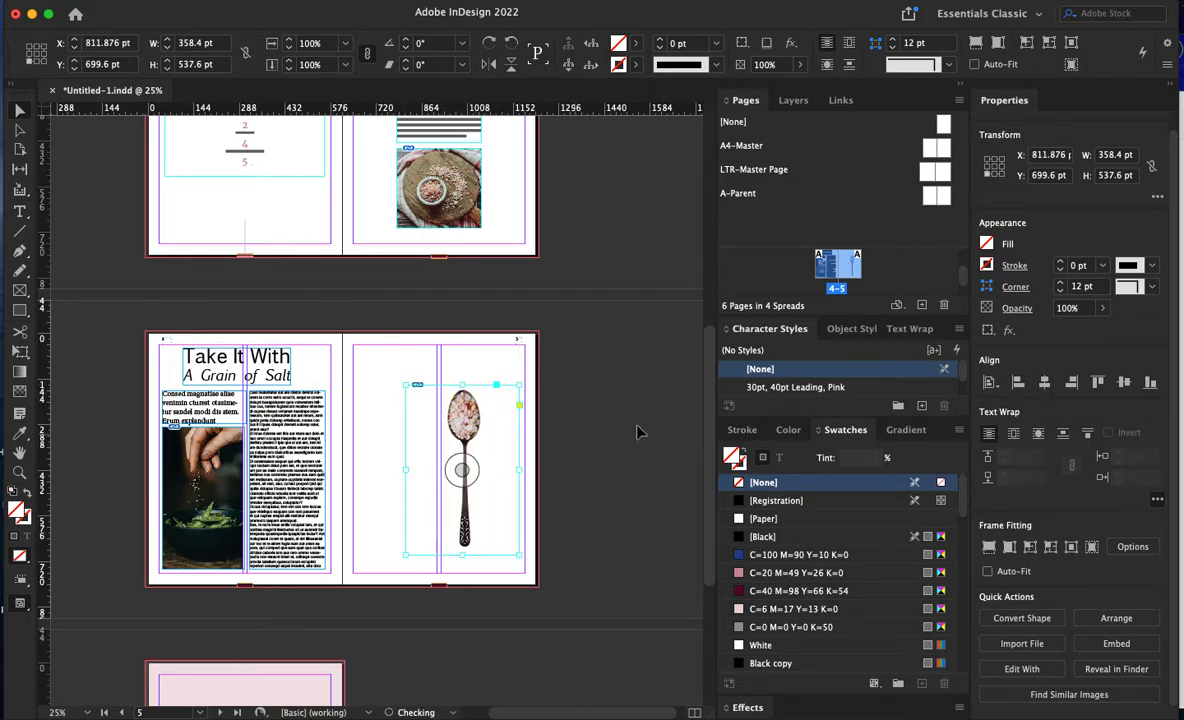
{"action": "left_click", "coordinate": [1044, 382]}
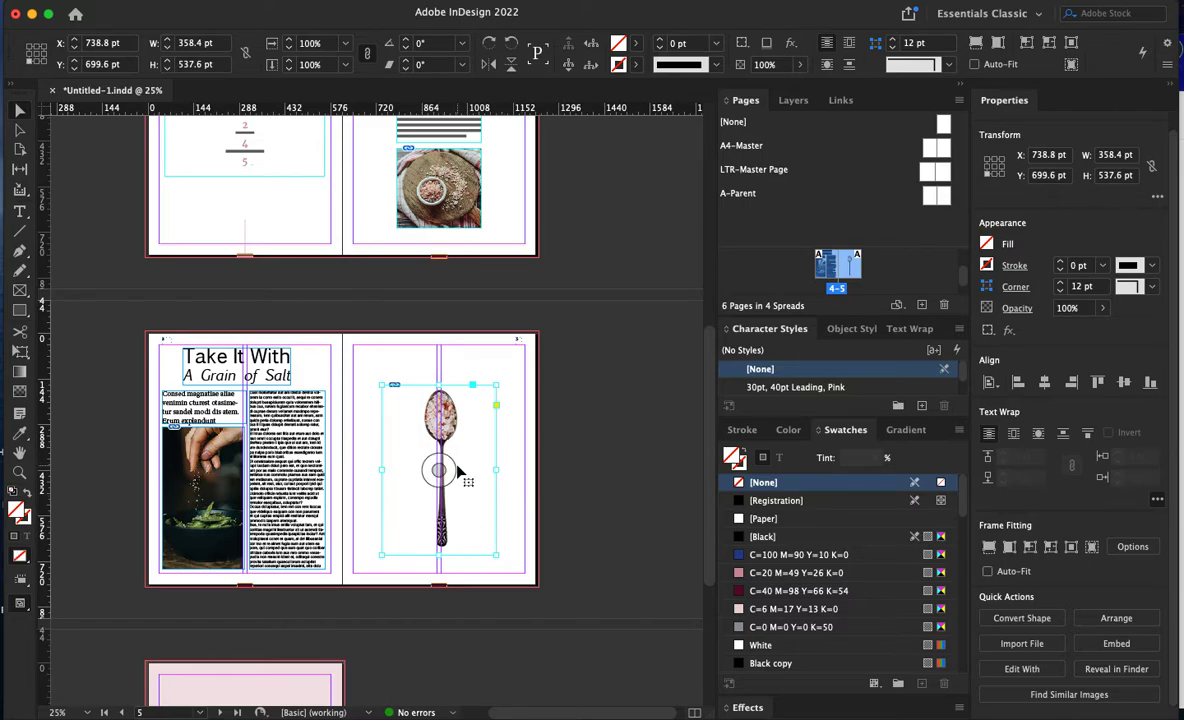
{"action": "left_click_drag", "start_coordinate": [478, 496], "coordinate": [481, 502]}
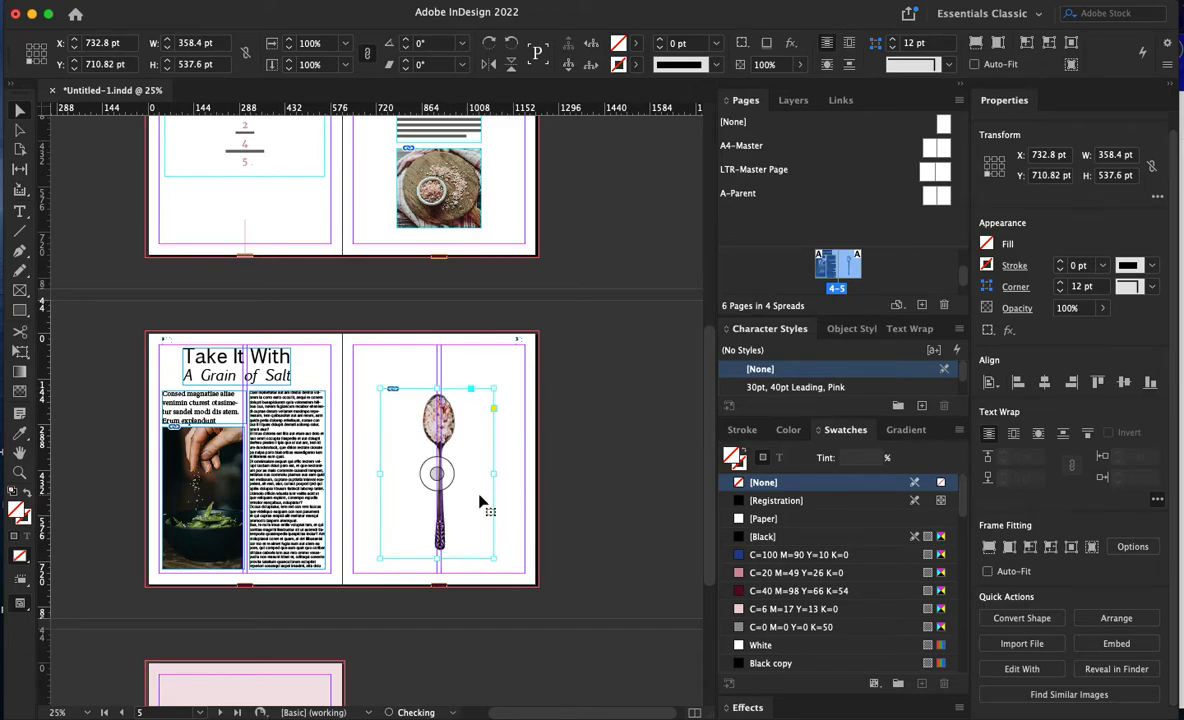
- Draw a rectangular frame about 540 by 126 pt between the margins above the spoon on page 5
{"action": "left_click", "coordinate": [19, 211]}
{"action": "key", "text": "super+equal"}
{"action": "key", "text": "super+equal"}
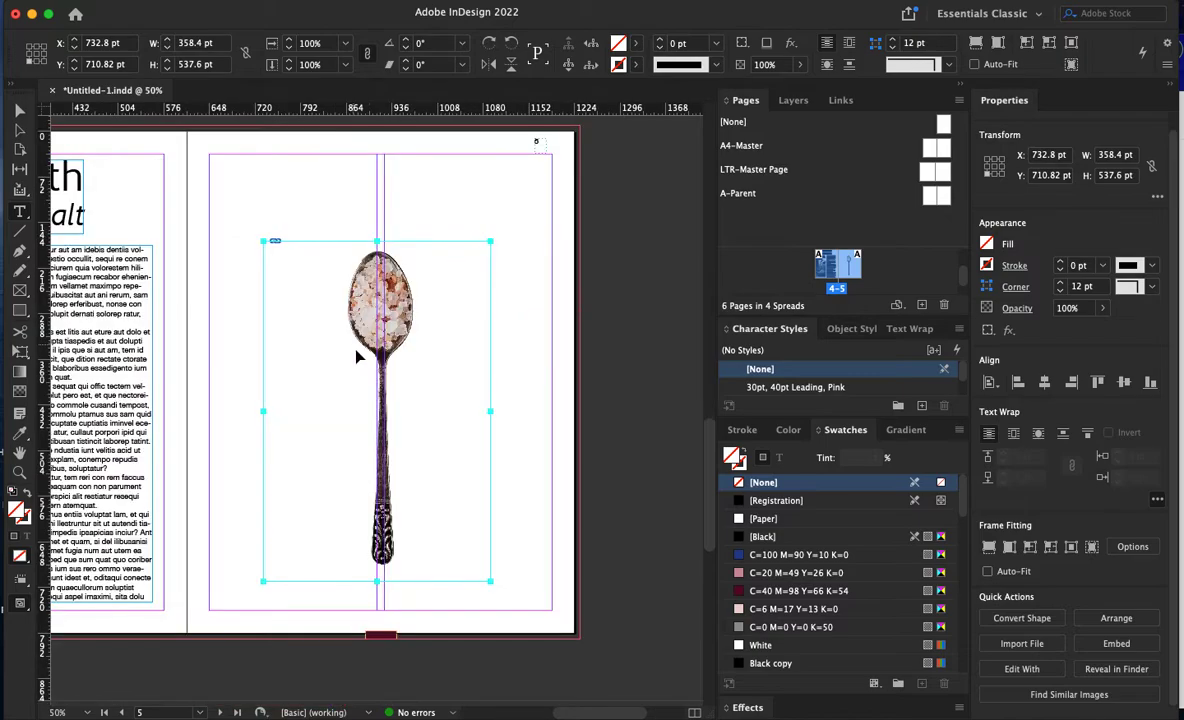
{"action": "left_click_drag", "start_coordinate": [397, 429], "coordinate": [407, 455]}
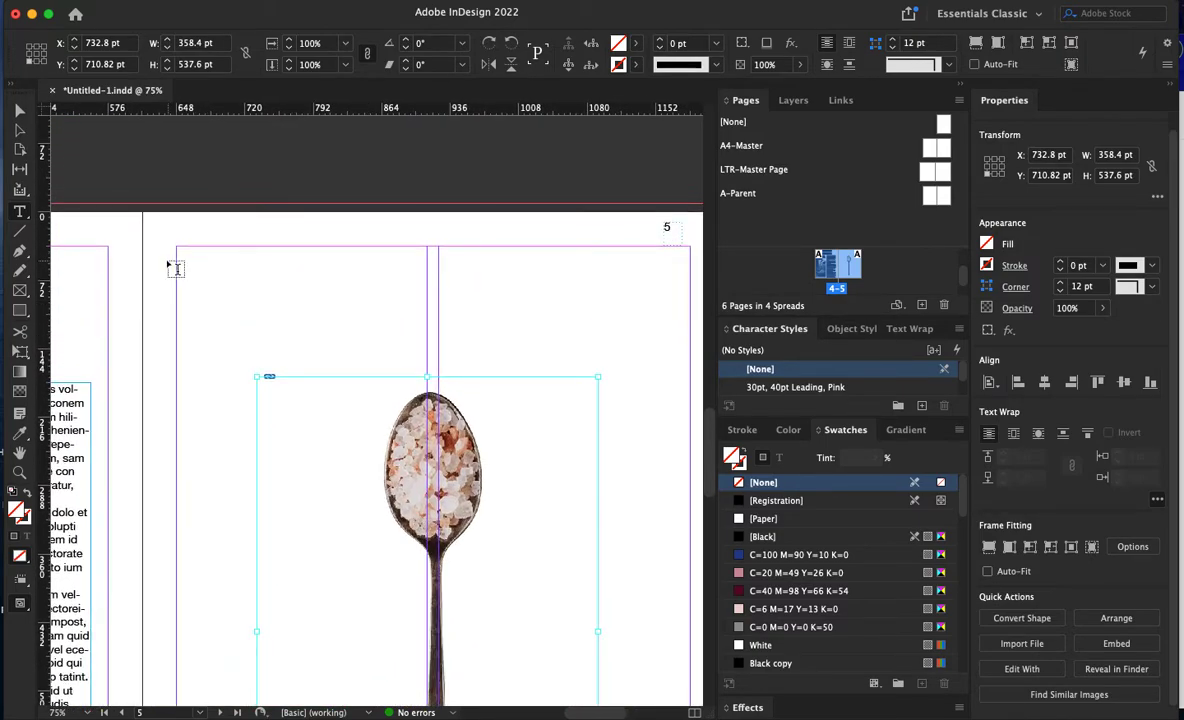
{"action": "left_click", "coordinate": [19, 290]}
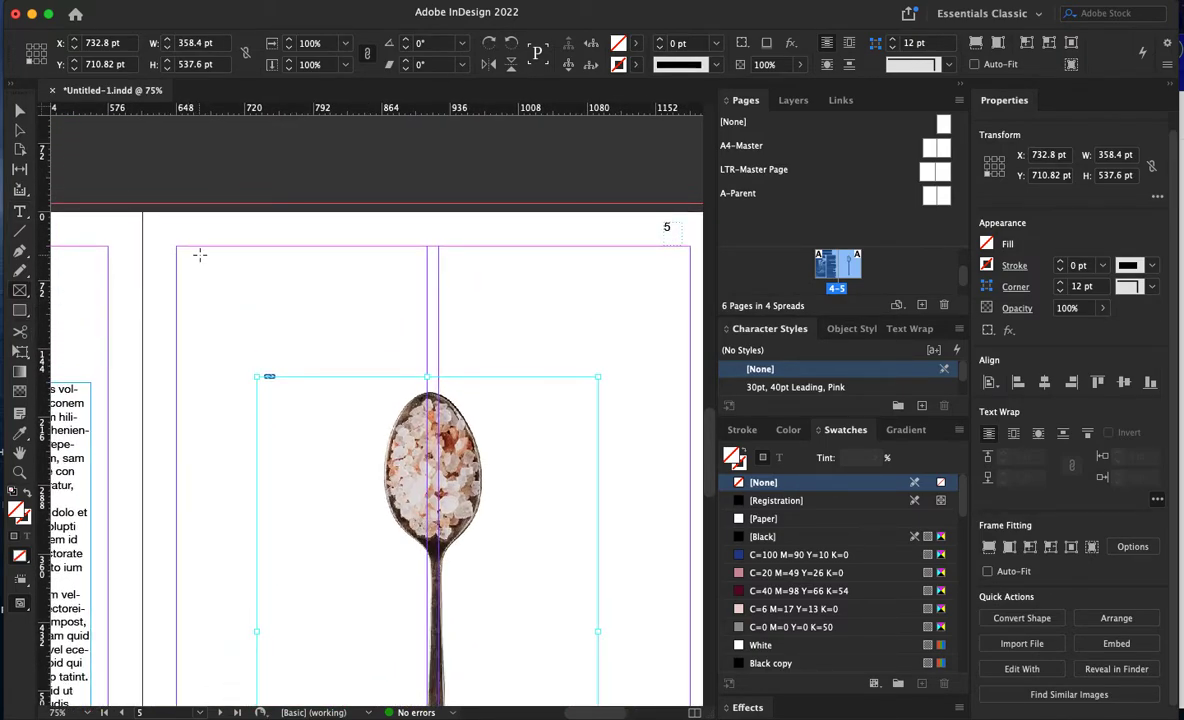
{"action": "key", "text": "super+minus"}
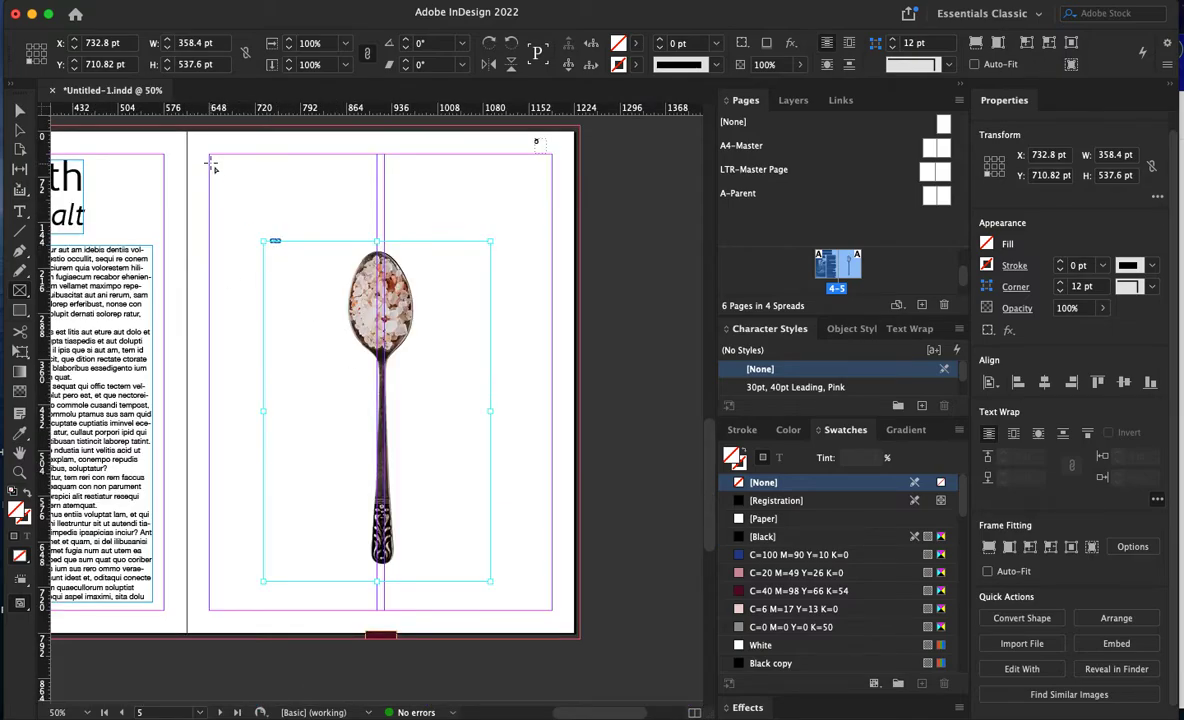
{"action": "left_click_drag", "start_coordinate": [209, 155], "coordinate": [552, 234]}
- Turn the new frame into a text frame and enter "SALT:" with "Special Seasoning" on the line below
{"action": "left_click", "coordinate": [19, 211]}
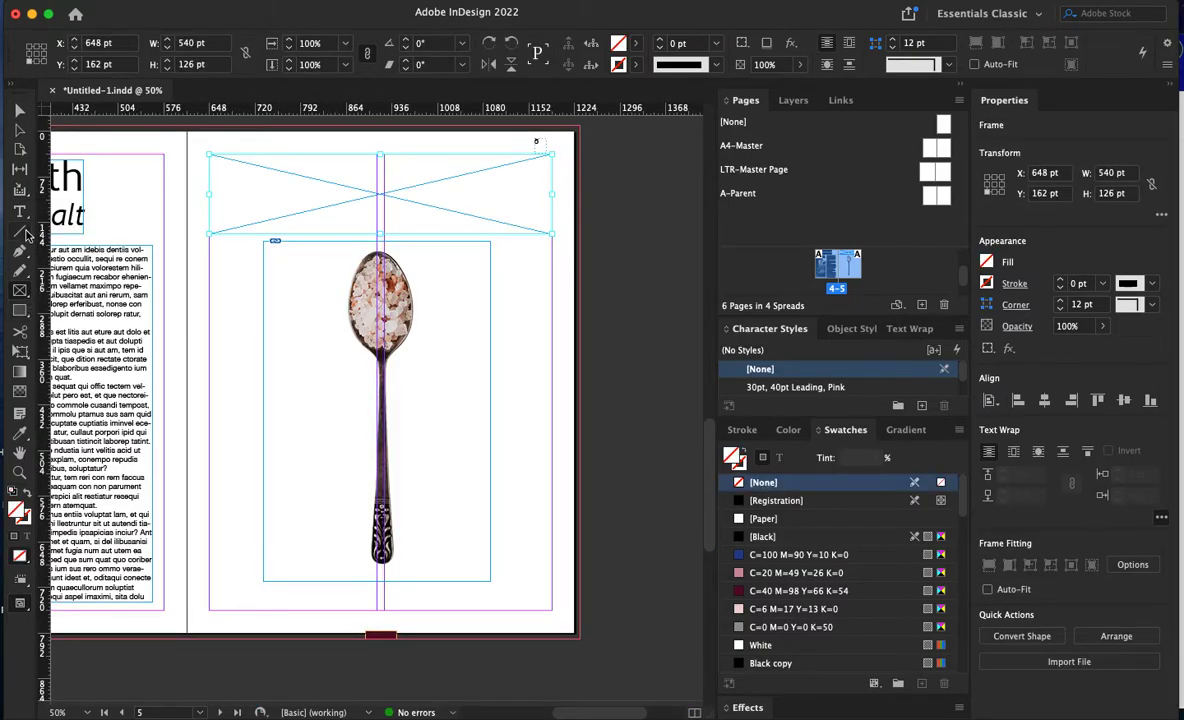
{"action": "left_click", "coordinate": [233, 175]}
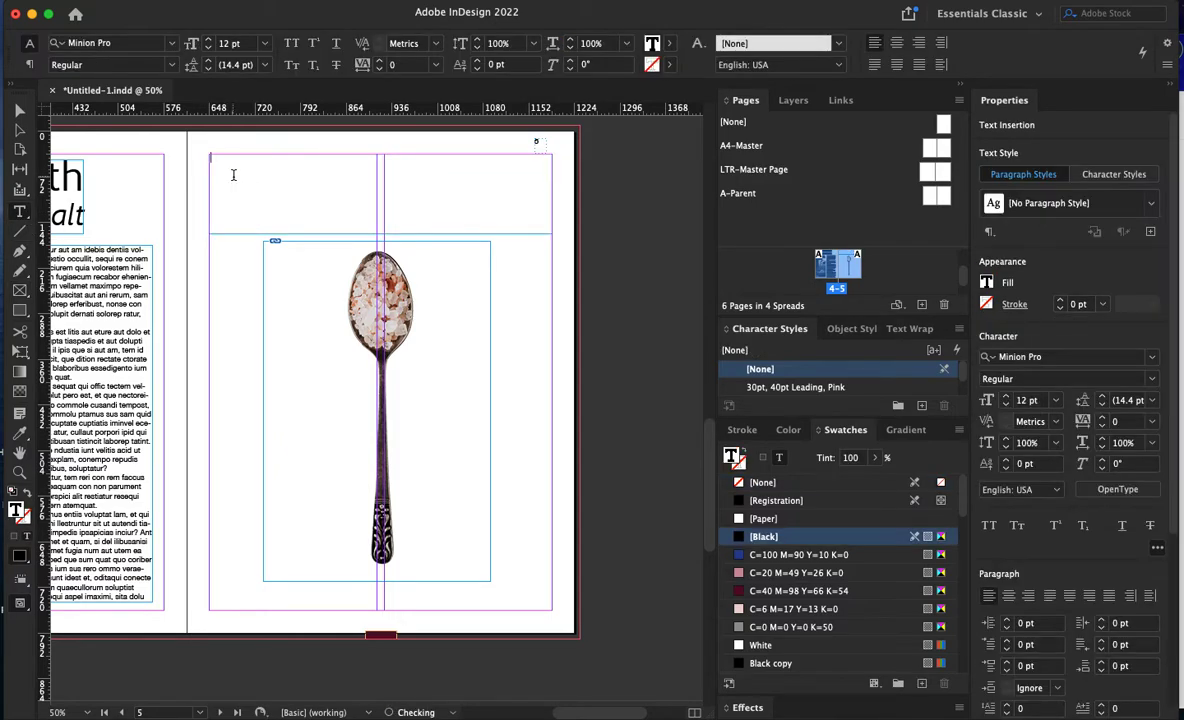
{"action": "type", "text": "SALT"}
{"action": "key", "text": "BackSpace"}
{"action": "key", "text": "BackSpace"}
{"action": "type", "text": "e"}
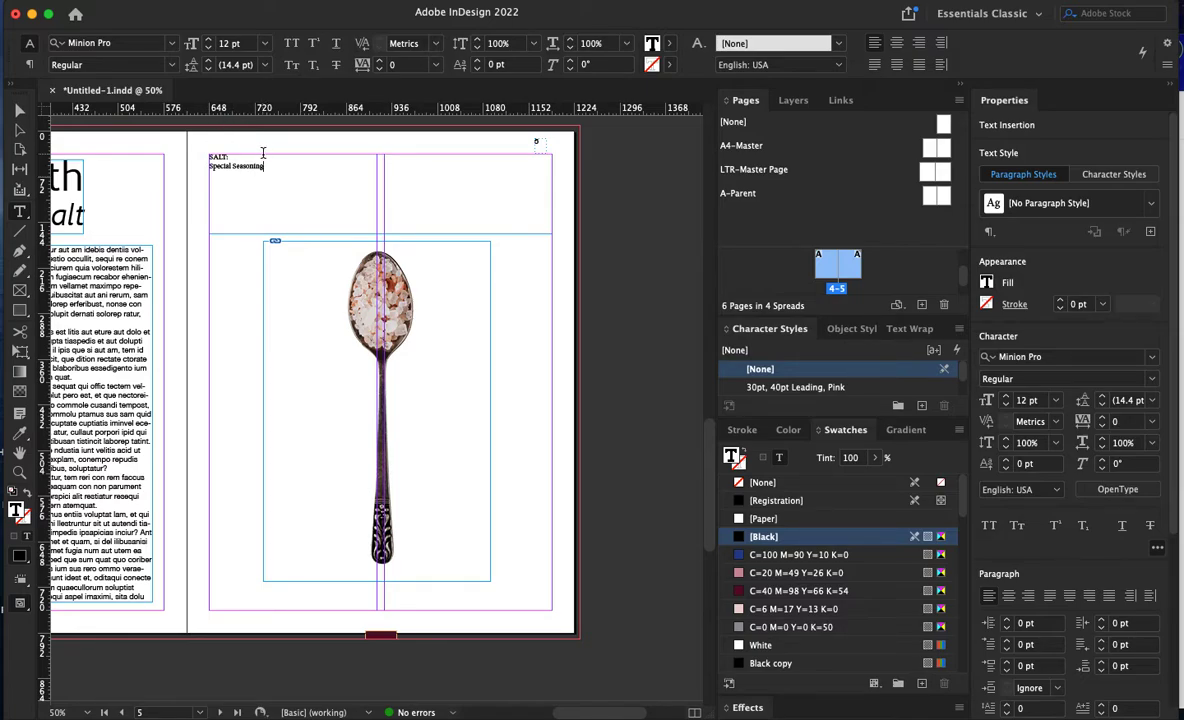
- Set the font of the "SALT:" line on page 5 to Merriweather
{"action": "double_click", "coordinate": [201, 160]}
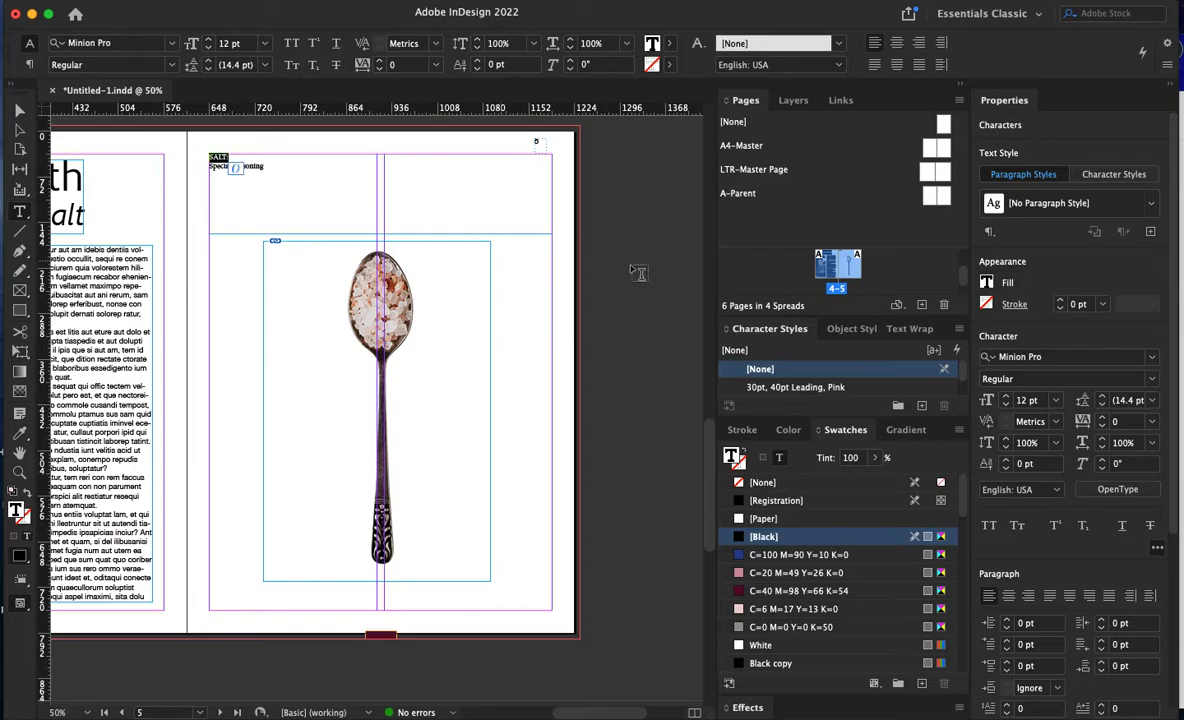
{"action": "left_click", "coordinate": [1153, 363]}
{"action": "scroll", "coordinate": [966, 469], "scroll_direction": "up", "scroll_amount": 10}
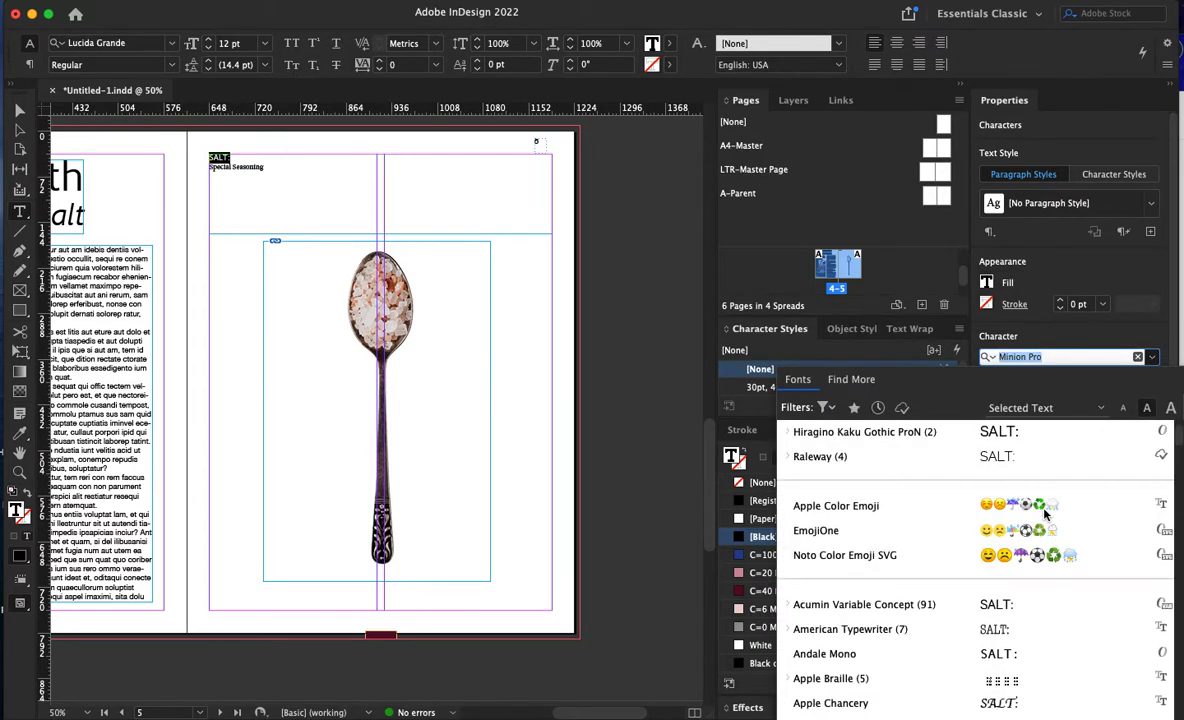
{"action": "scroll", "coordinate": [1045, 512], "scroll_direction": "up", "scroll_amount": 3}
{"action": "scroll", "coordinate": [1045, 515], "scroll_direction": "down", "scroll_amount": 15}
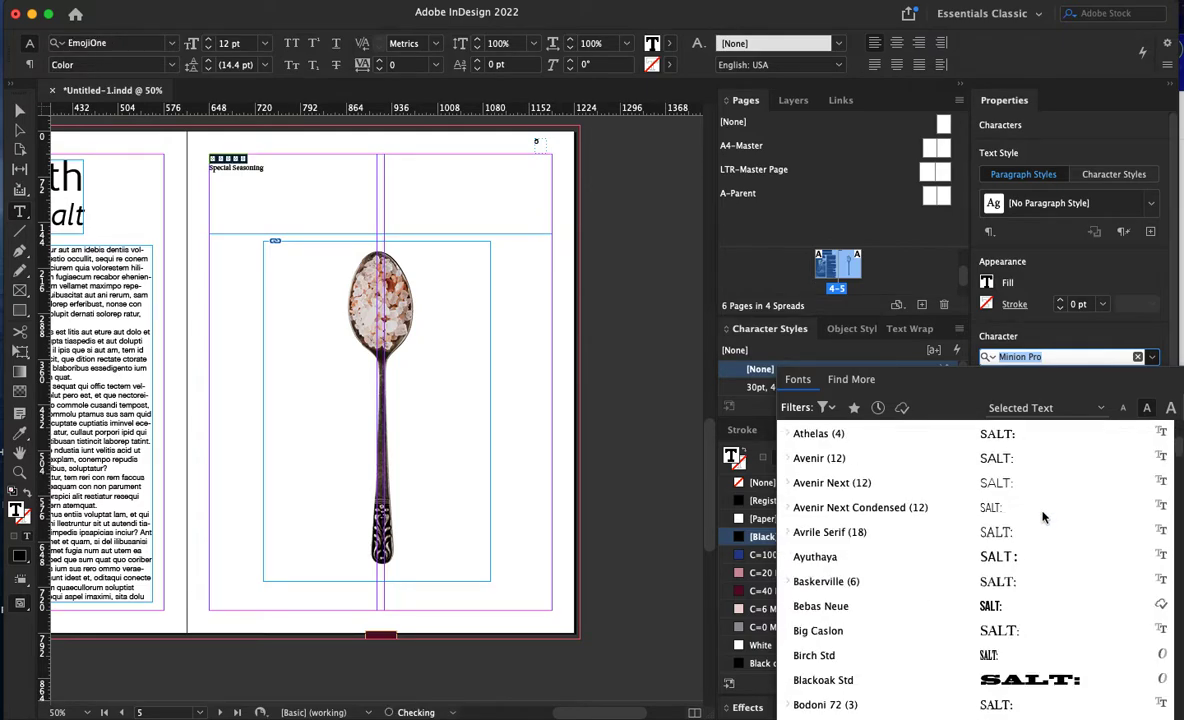
{"action": "scroll", "coordinate": [1042, 517], "scroll_direction": "down", "scroll_amount": 20}
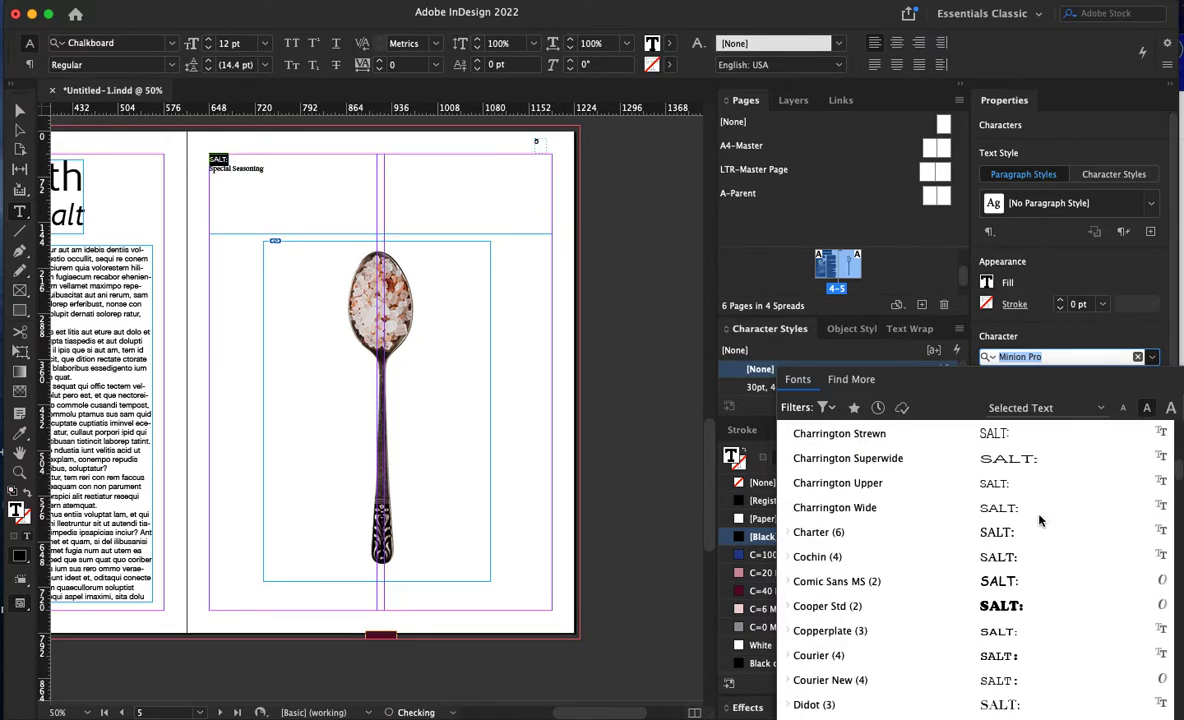
{"action": "scroll", "coordinate": [1003, 556], "scroll_direction": "down", "scroll_amount": 20}
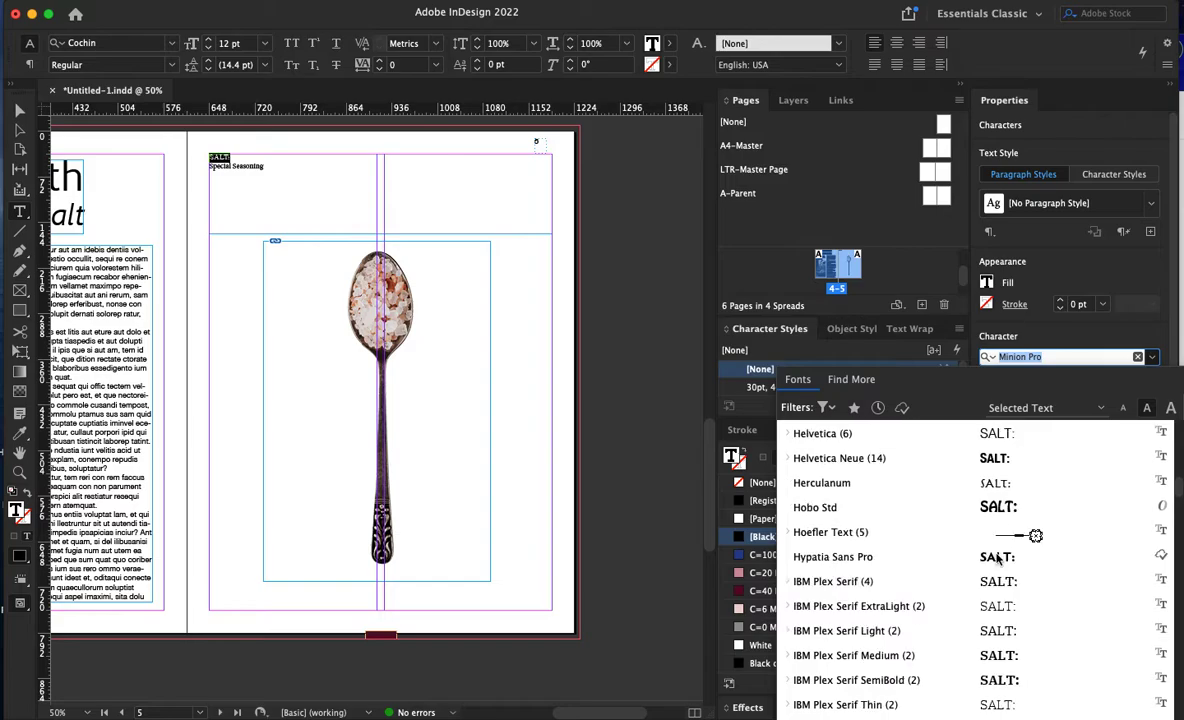
{"action": "scroll", "coordinate": [995, 560], "scroll_direction": "down", "scroll_amount": 8}
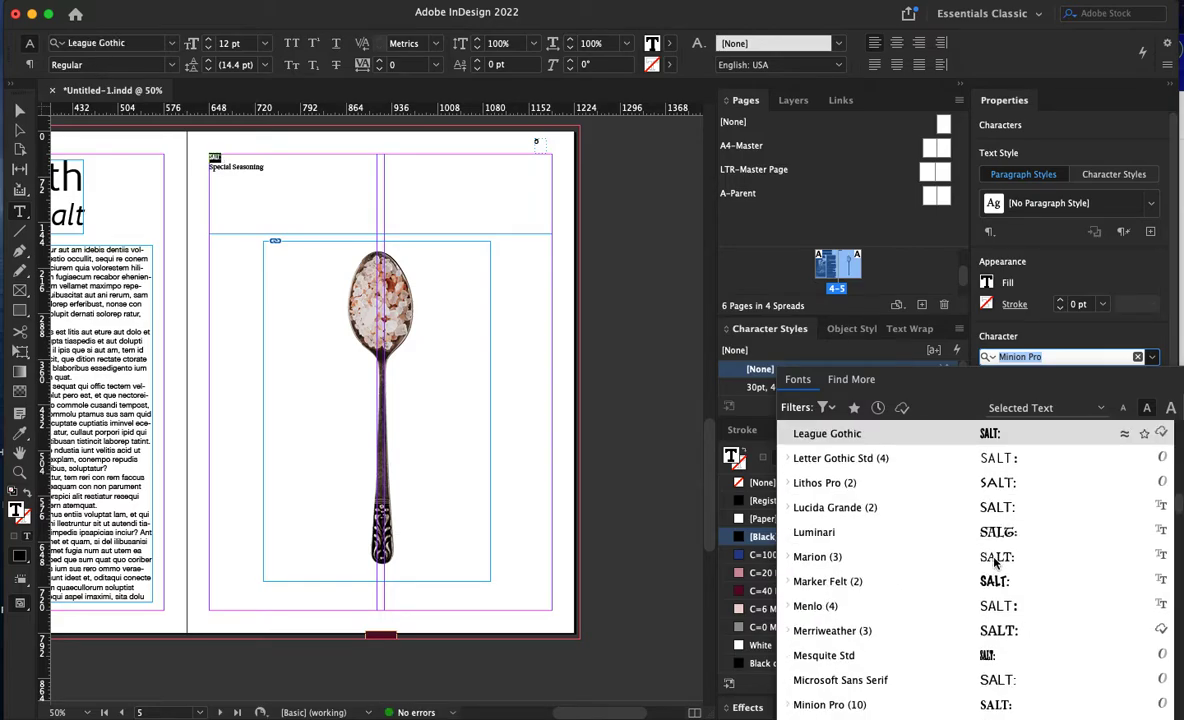
{"action": "left_click", "coordinate": [861, 632]}
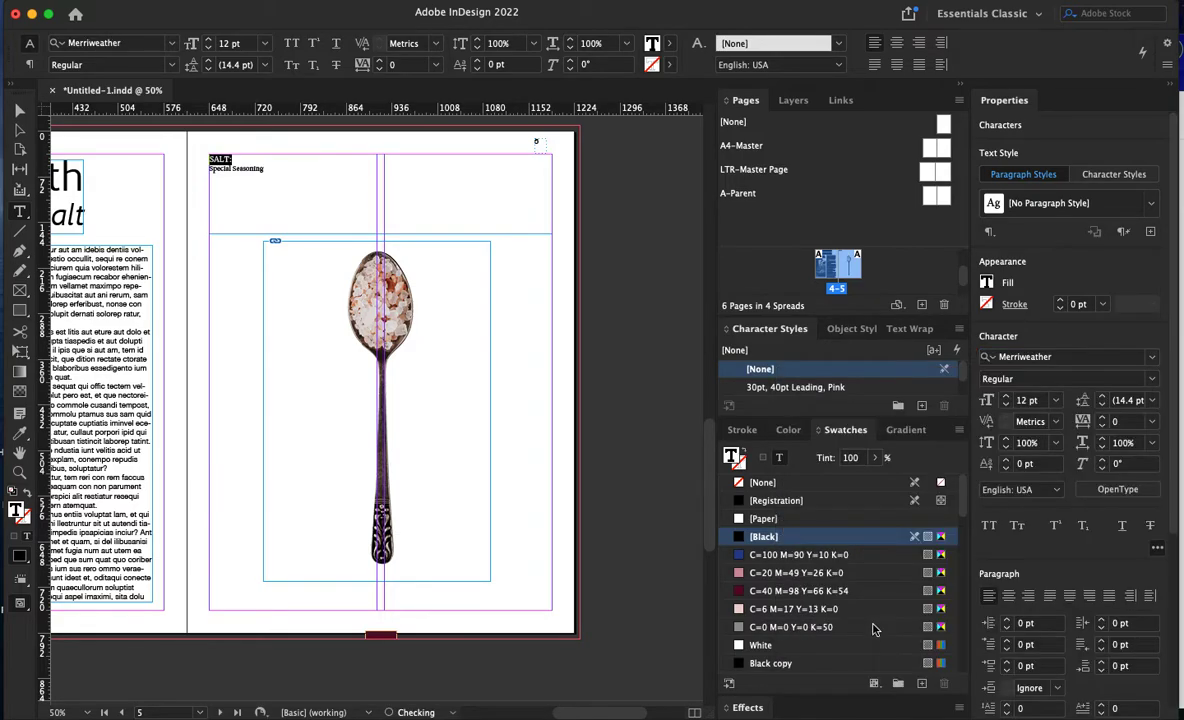
- Set the "SALT:" line to 60 pt and color it with the dark red C=40 M=98 Y=66 K=54 swatch
{"action": "left_click", "coordinate": [1055, 400]}
{"action": "left_click", "coordinate": [1043, 629]}
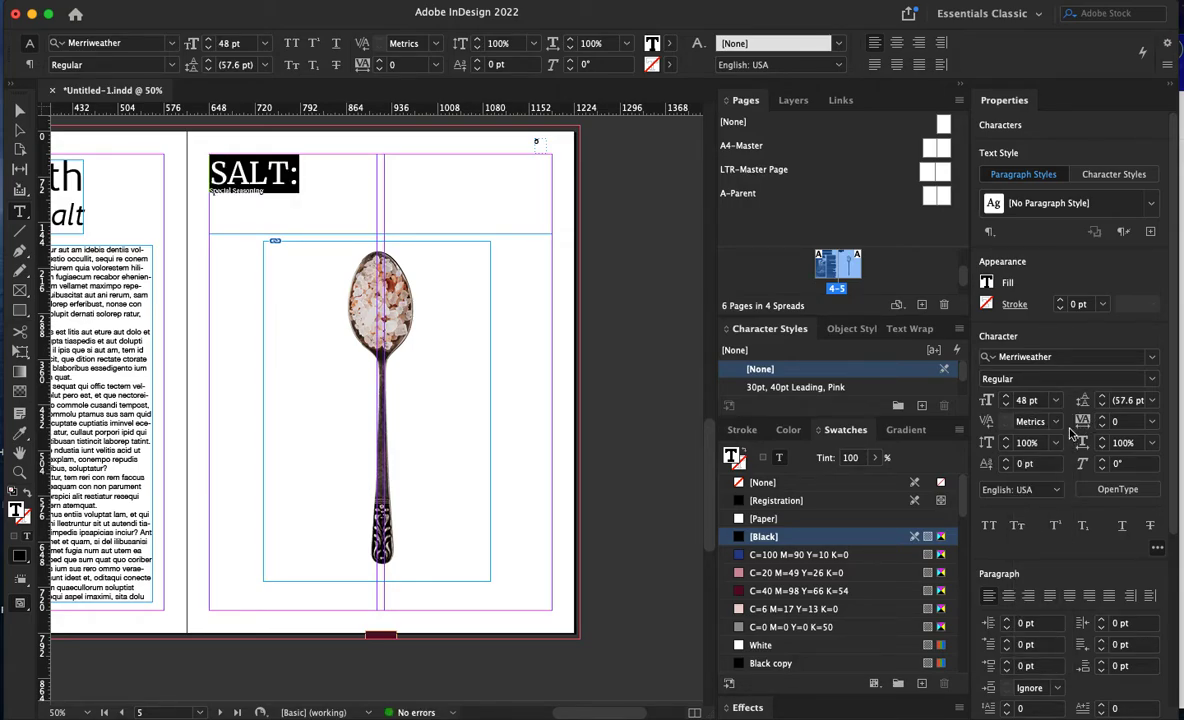
{"action": "left_click", "coordinate": [1055, 400]}
{"action": "left_click", "coordinate": [1045, 646]}
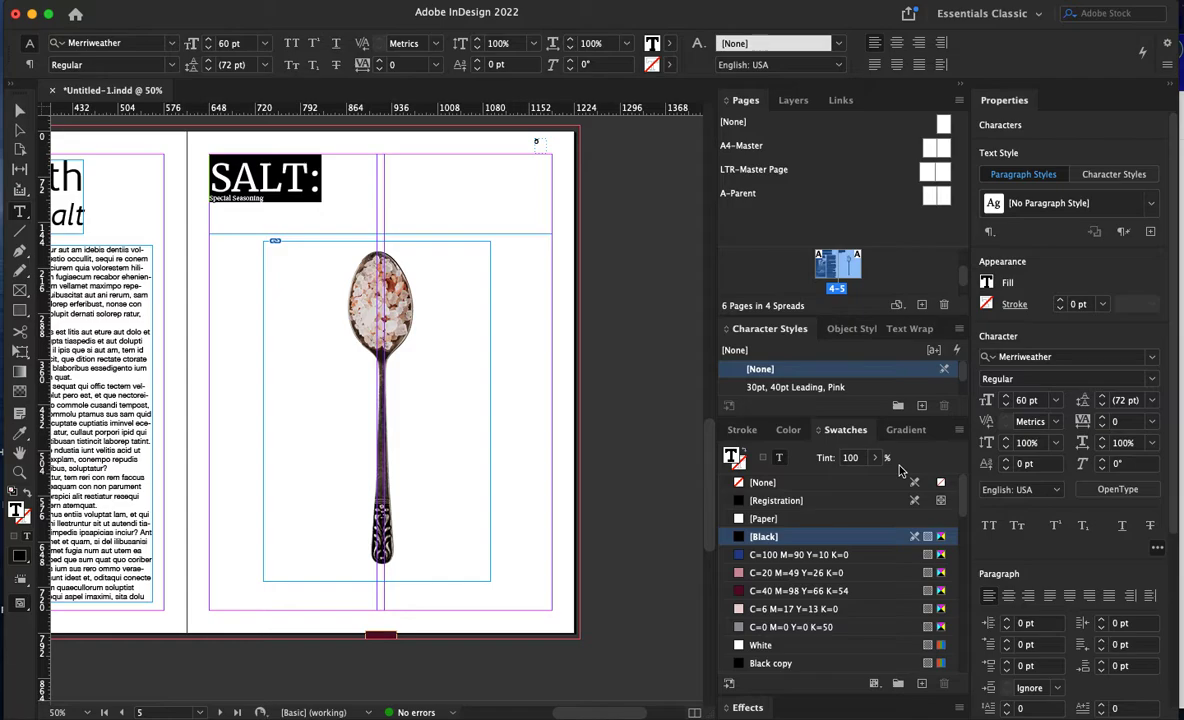
{"action": "left_click", "coordinate": [880, 590]}
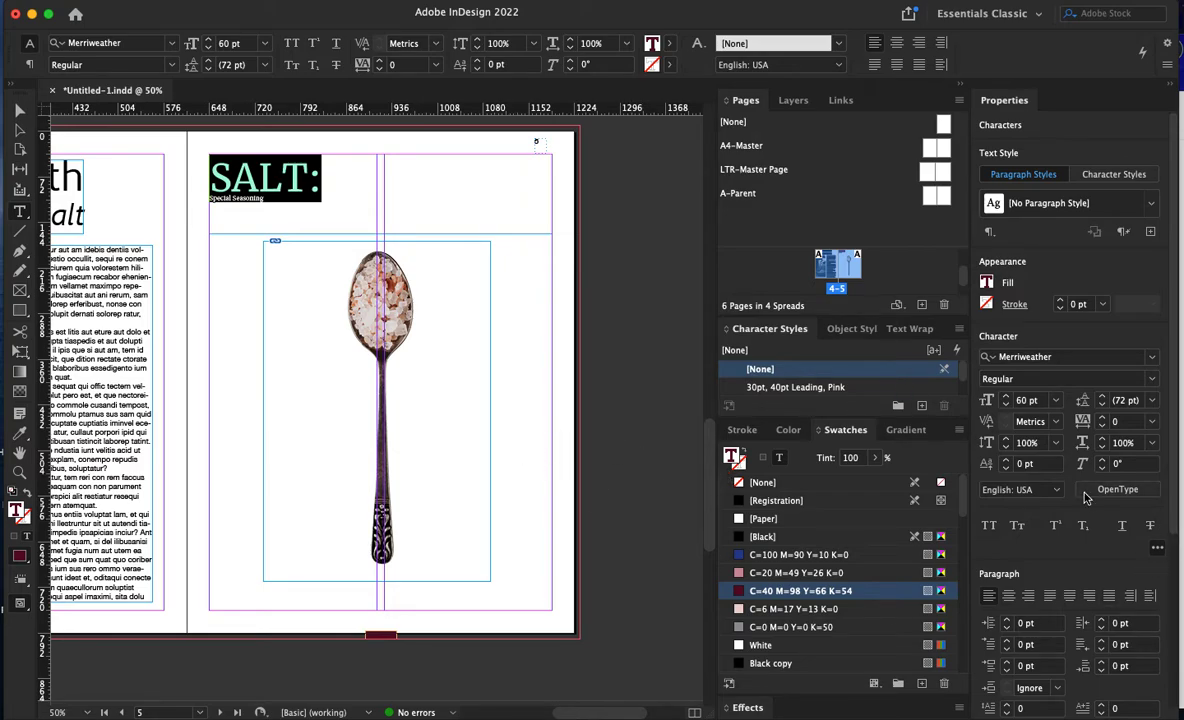
{"action": "left_click", "coordinate": [1040, 381]}
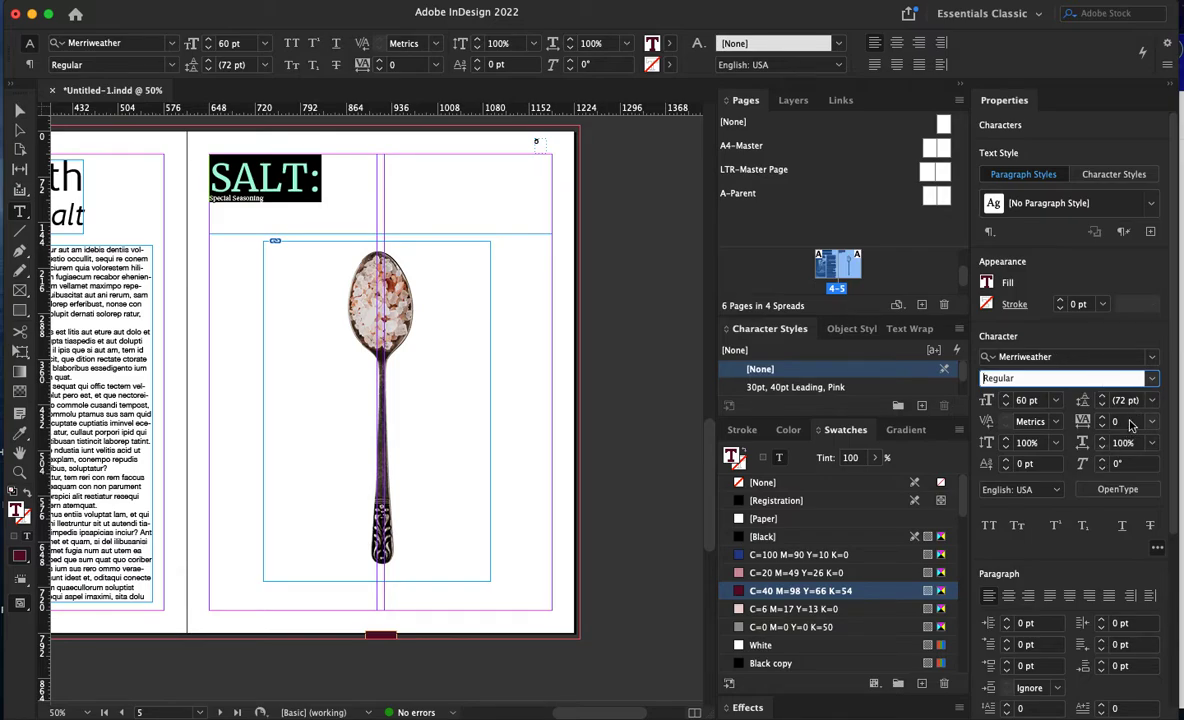
{"action": "left_click", "coordinate": [335, 209]}
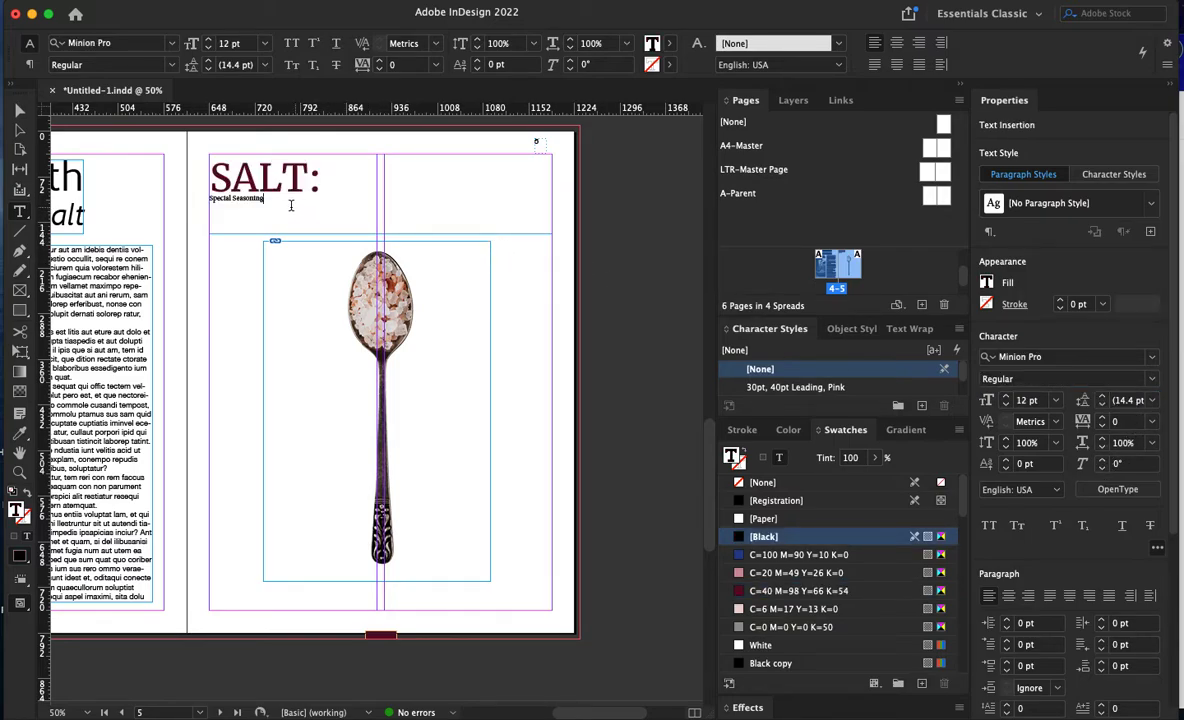
- Set the font of the "Special Seasoning" line on page 5 to Chaparral Pro
{"action": "left_click_drag", "start_coordinate": [270, 198], "coordinate": [174, 193]}
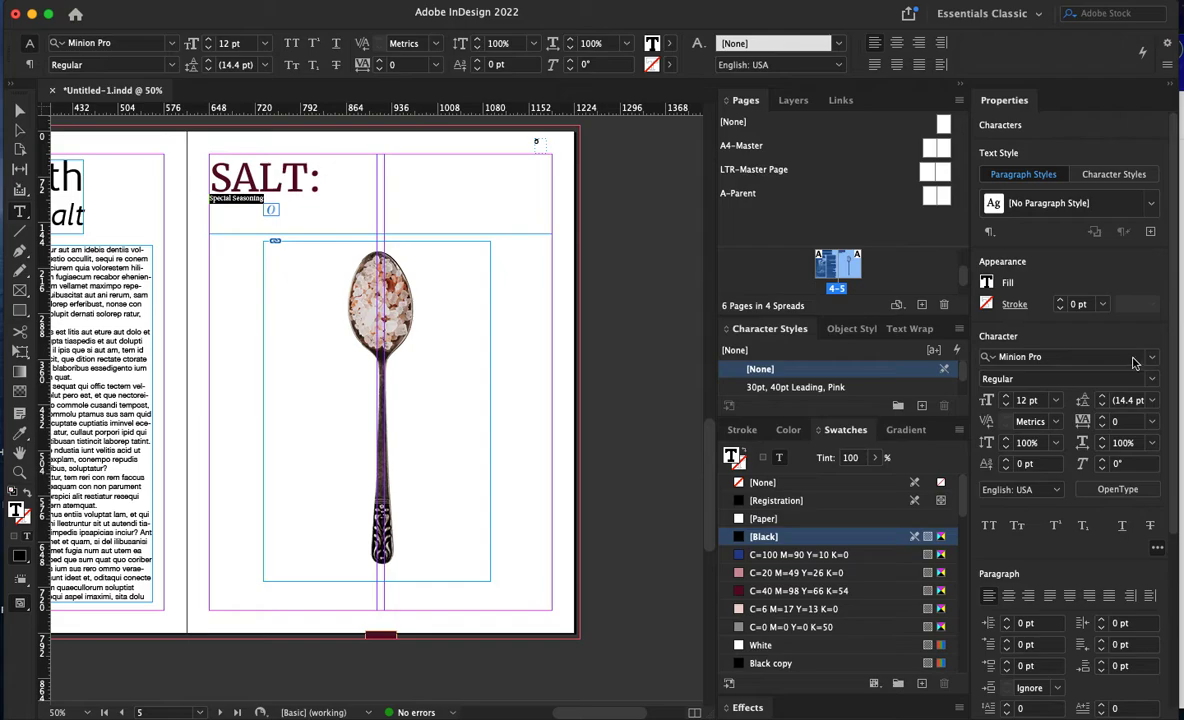
{"action": "left_click", "coordinate": [1154, 362]}
{"action": "scroll", "coordinate": [1088, 500], "scroll_direction": "down", "scroll_amount": 5}
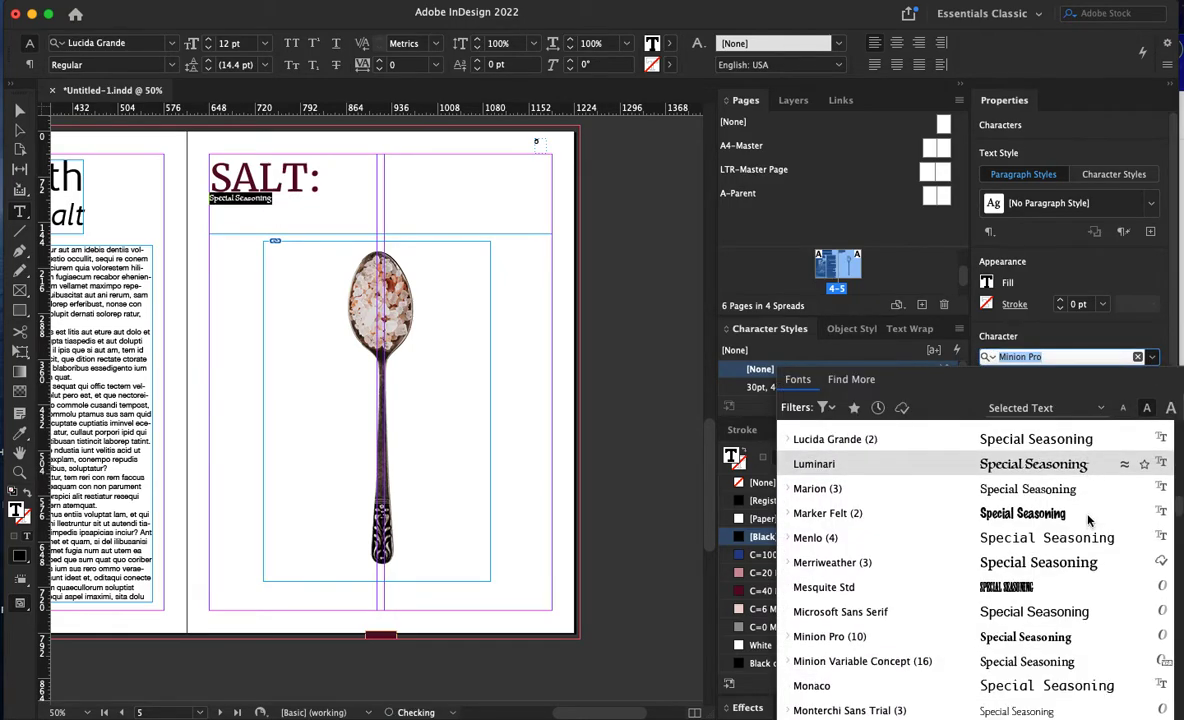
{"action": "scroll", "coordinate": [1088, 522], "scroll_direction": "down", "scroll_amount": 4}
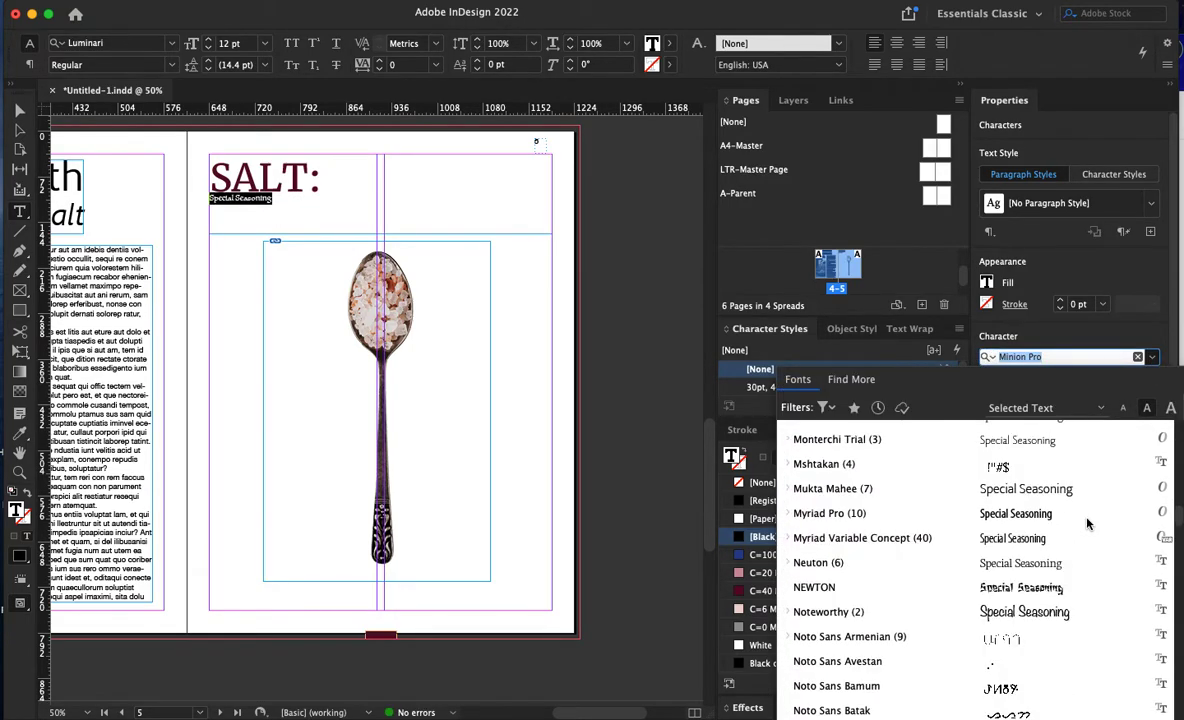
{"action": "scroll", "coordinate": [1087, 520], "scroll_direction": "down", "scroll_amount": 10}
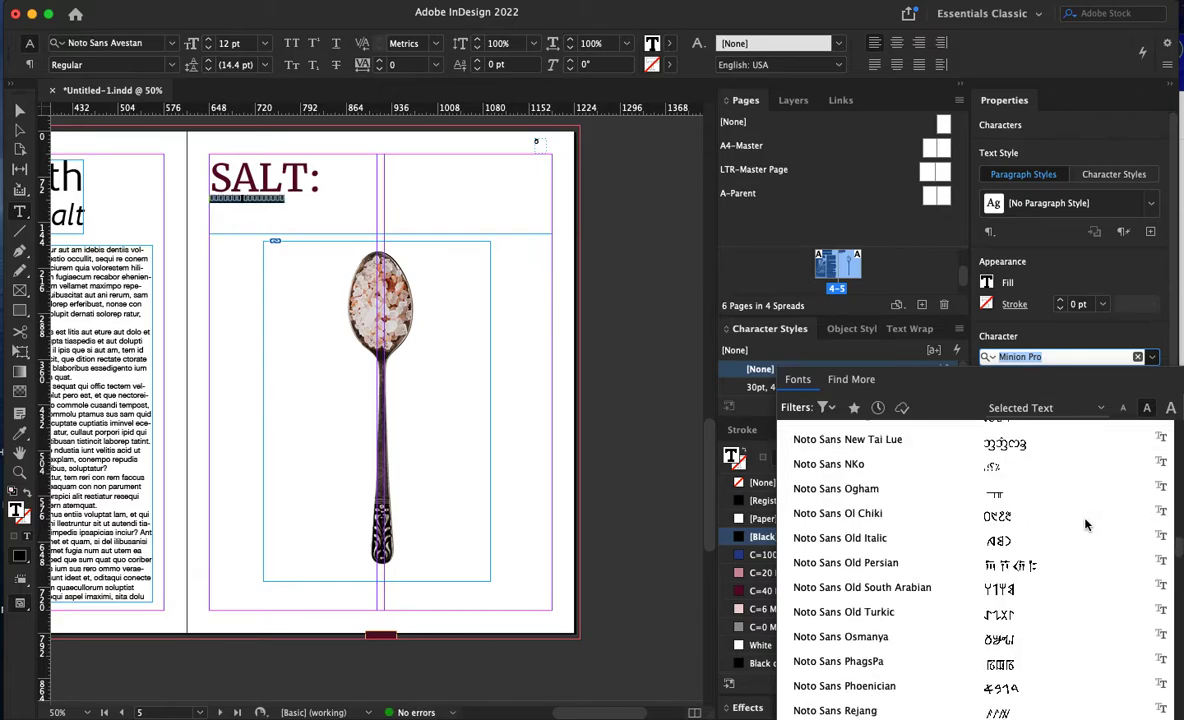
{"action": "scroll", "coordinate": [1083, 519], "scroll_direction": "up", "scroll_amount": 10}
{"action": "scroll", "coordinate": [1080, 521], "scroll_direction": "up", "scroll_amount": 10}
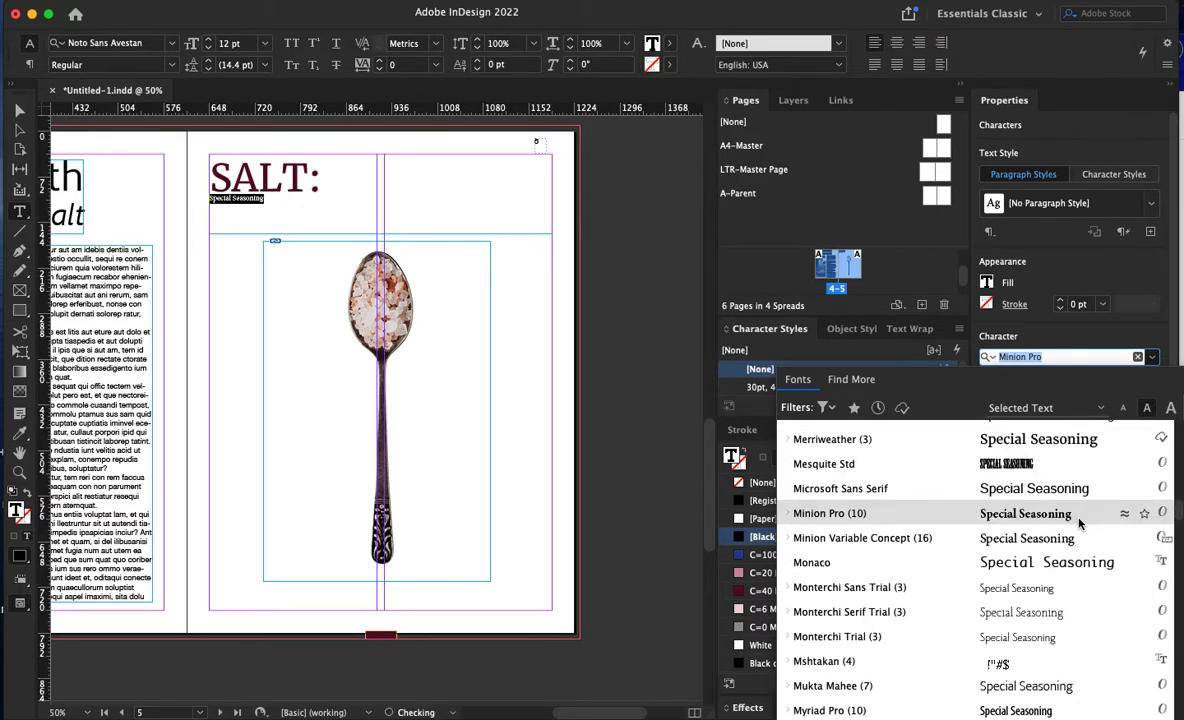
{"action": "scroll", "coordinate": [1079, 521], "scroll_direction": "up", "scroll_amount": 15}
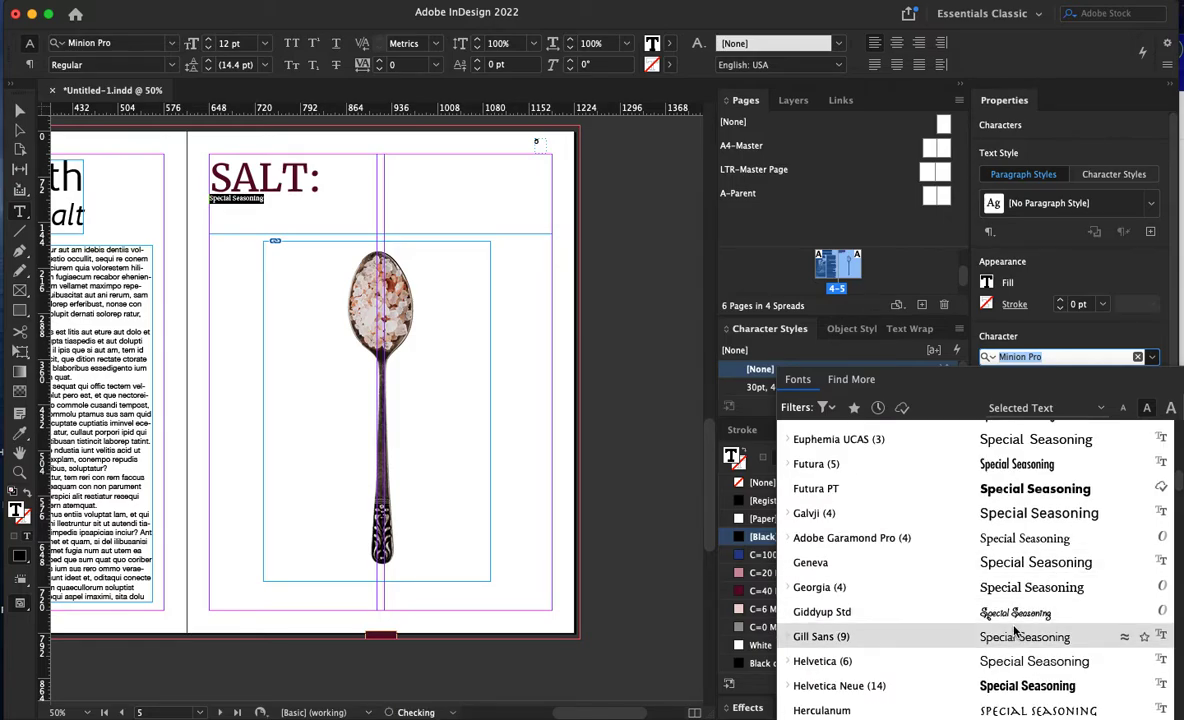
{"action": "scroll", "coordinate": [1033, 543], "scroll_direction": "up", "scroll_amount": 12}
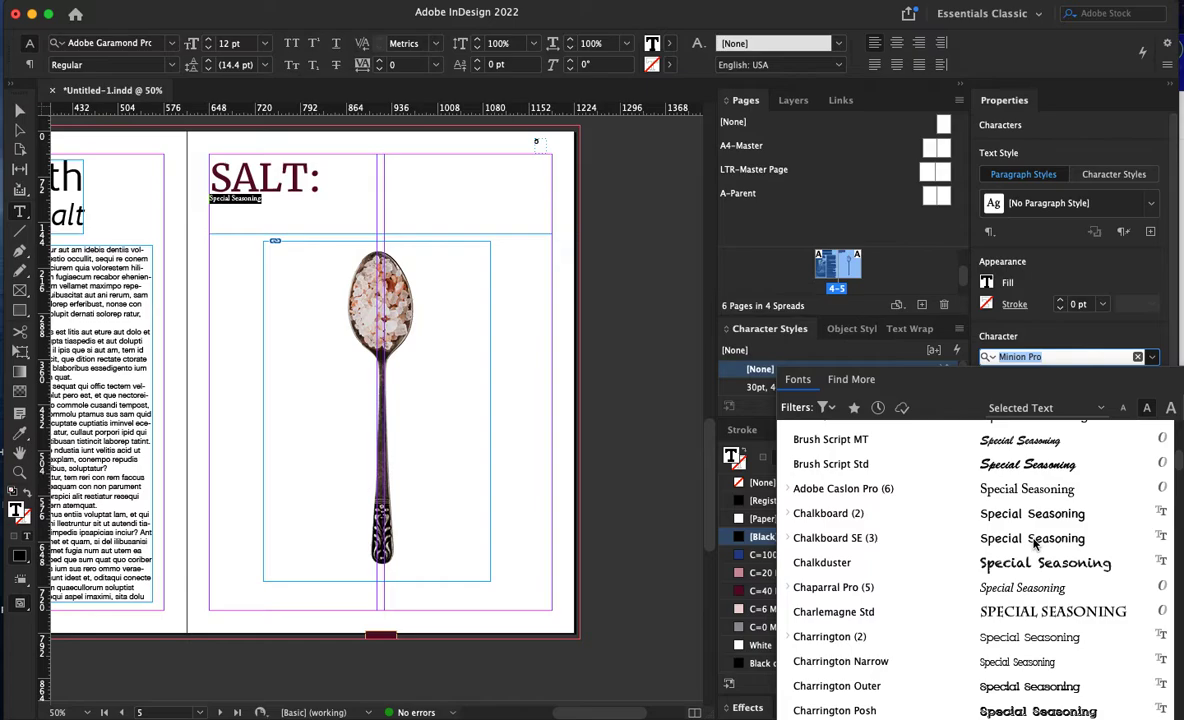
{"action": "scroll", "coordinate": [1035, 543], "scroll_direction": "up", "scroll_amount": 4}
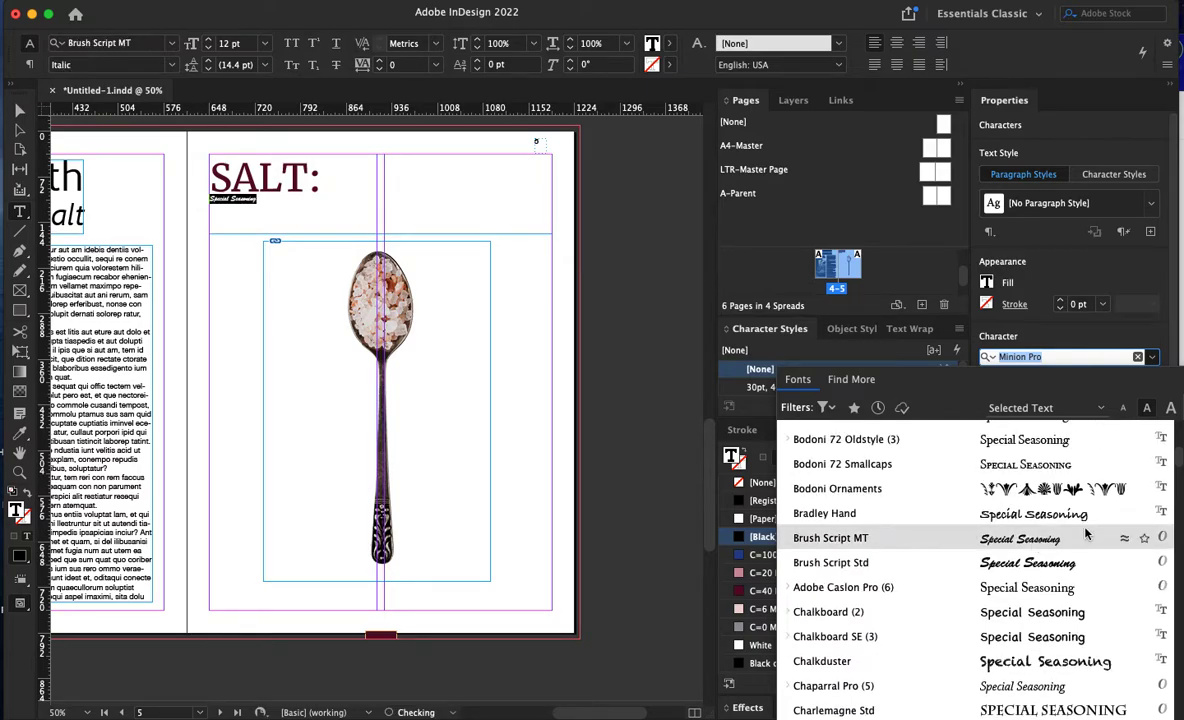
{"action": "scroll", "coordinate": [1071, 520], "scroll_direction": "up", "scroll_amount": 12}
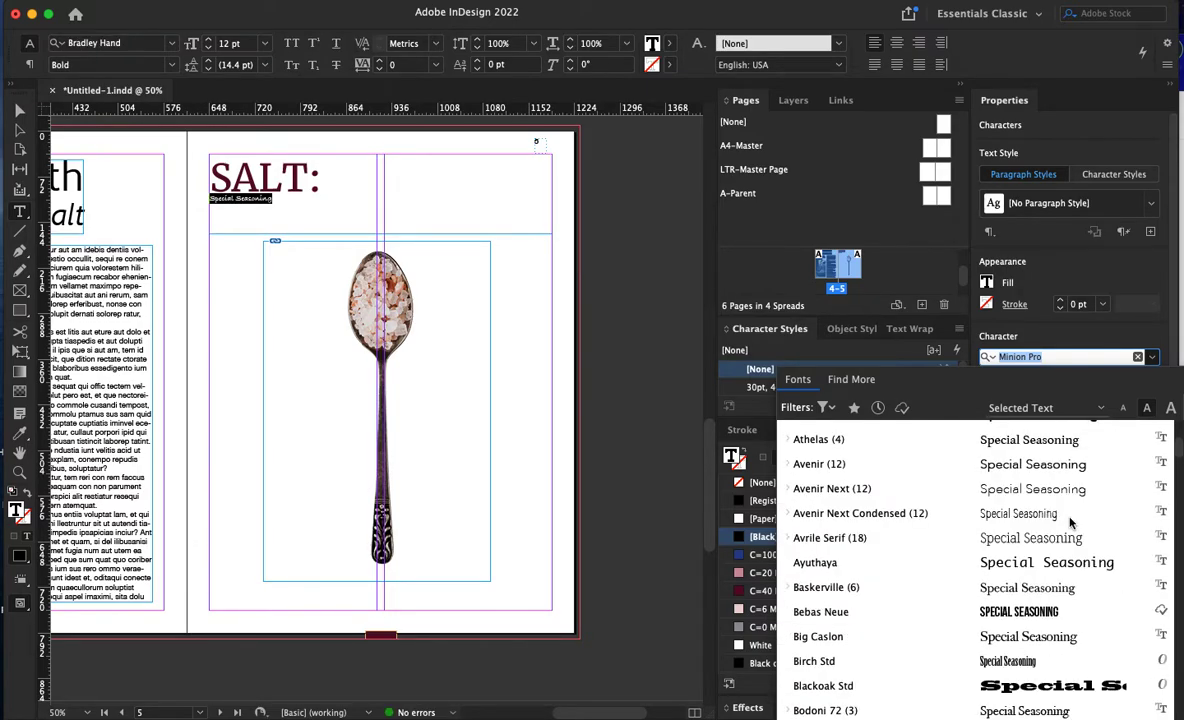
{"action": "scroll", "coordinate": [1071, 520], "scroll_direction": "up", "scroll_amount": 15}
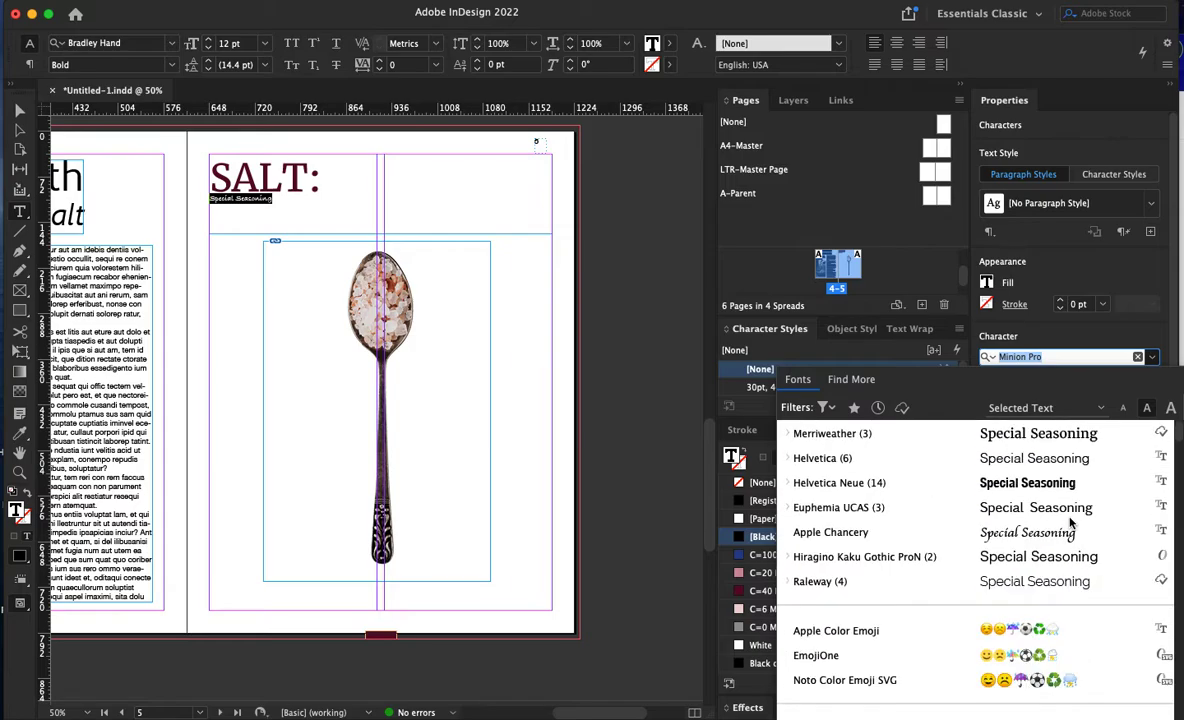
{"action": "scroll", "coordinate": [1071, 520], "scroll_direction": "down", "scroll_amount": 20}
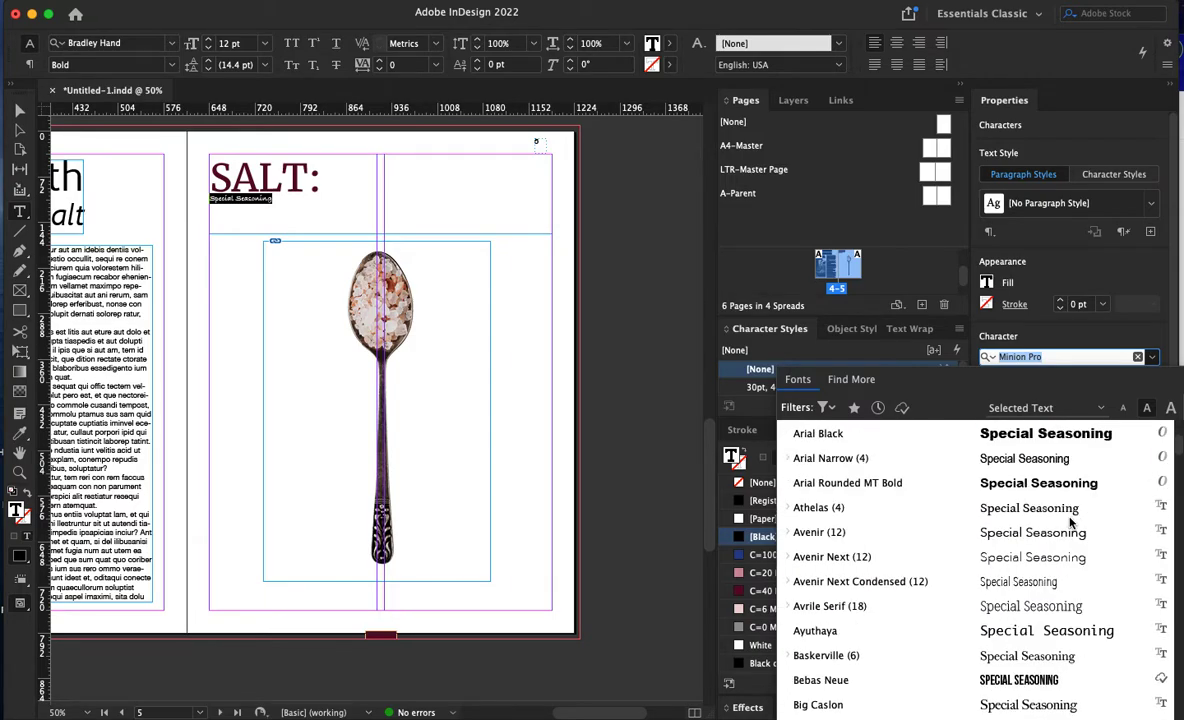
{"action": "scroll", "coordinate": [1071, 520], "scroll_direction": "down", "scroll_amount": 1}
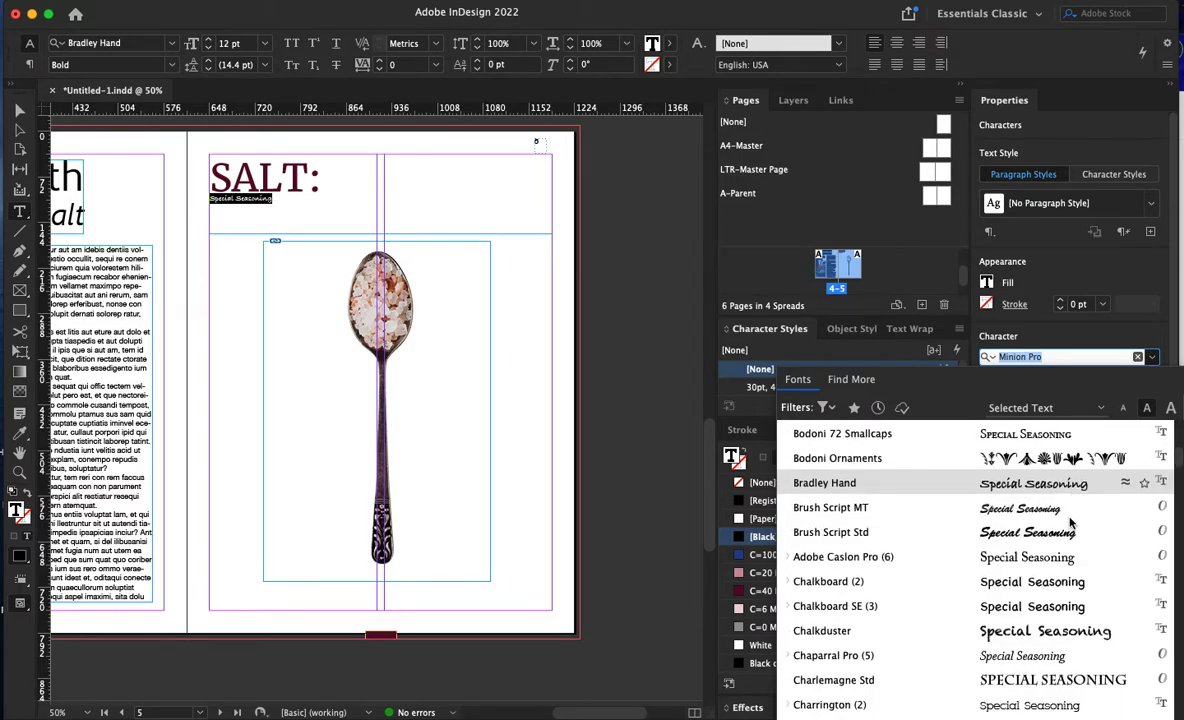
{"action": "key", "text": "Down"}
{"action": "key", "text": "Down"}
{"action": "key", "text": "Down"}
{"action": "key", "text": "Down"}
{"action": "key", "text": "Down"}
{"action": "key", "text": "Down"}
{"action": "key", "text": "Down"}
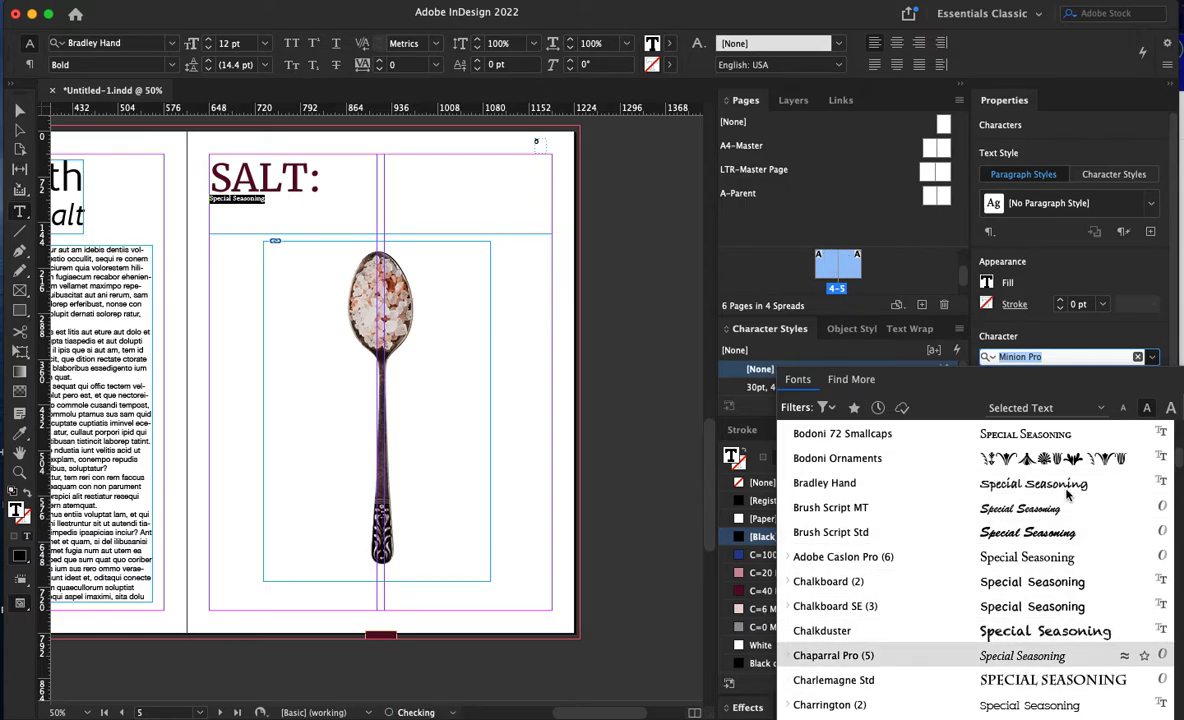
{"action": "key", "text": "Return"}
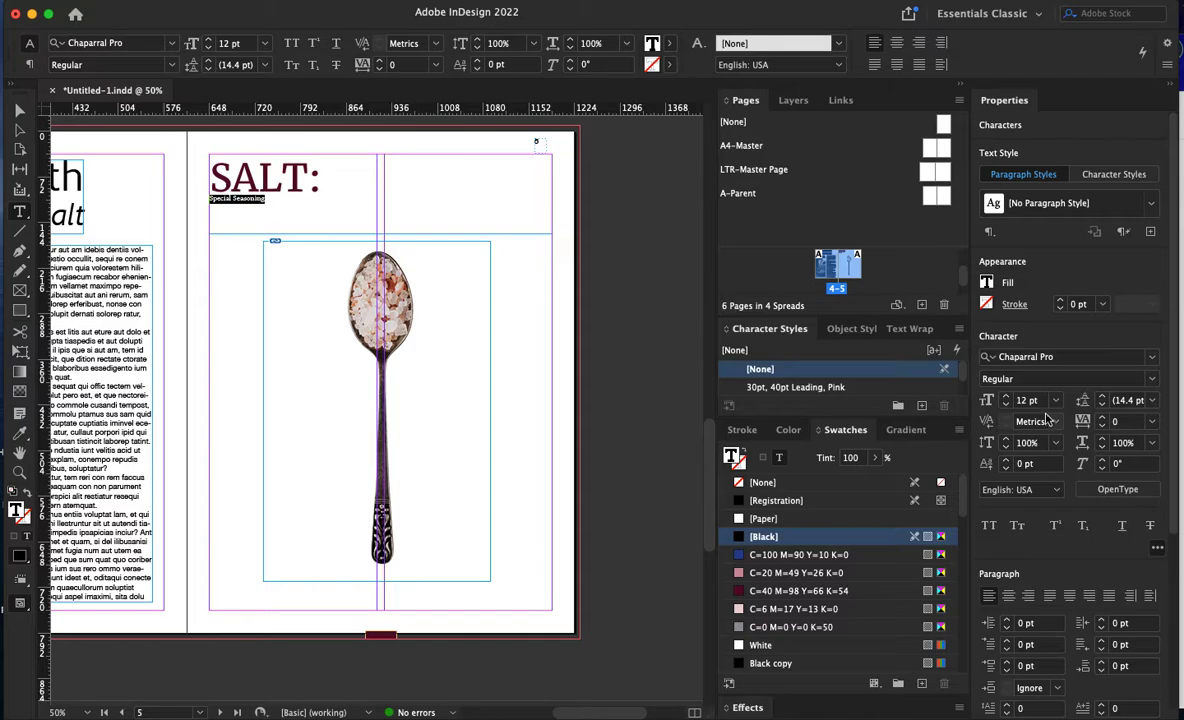
- Set the "Special Seasoning" line to 24 pt in the Italic style
{"action": "left_click", "coordinate": [1007, 397]}
{"action": "left_click", "coordinate": [1007, 397]}
{"action": "left_click", "coordinate": [1008, 397]}
{"action": "left_click", "coordinate": [1008, 397]}
{"action": "left_click", "coordinate": [1008, 397]}
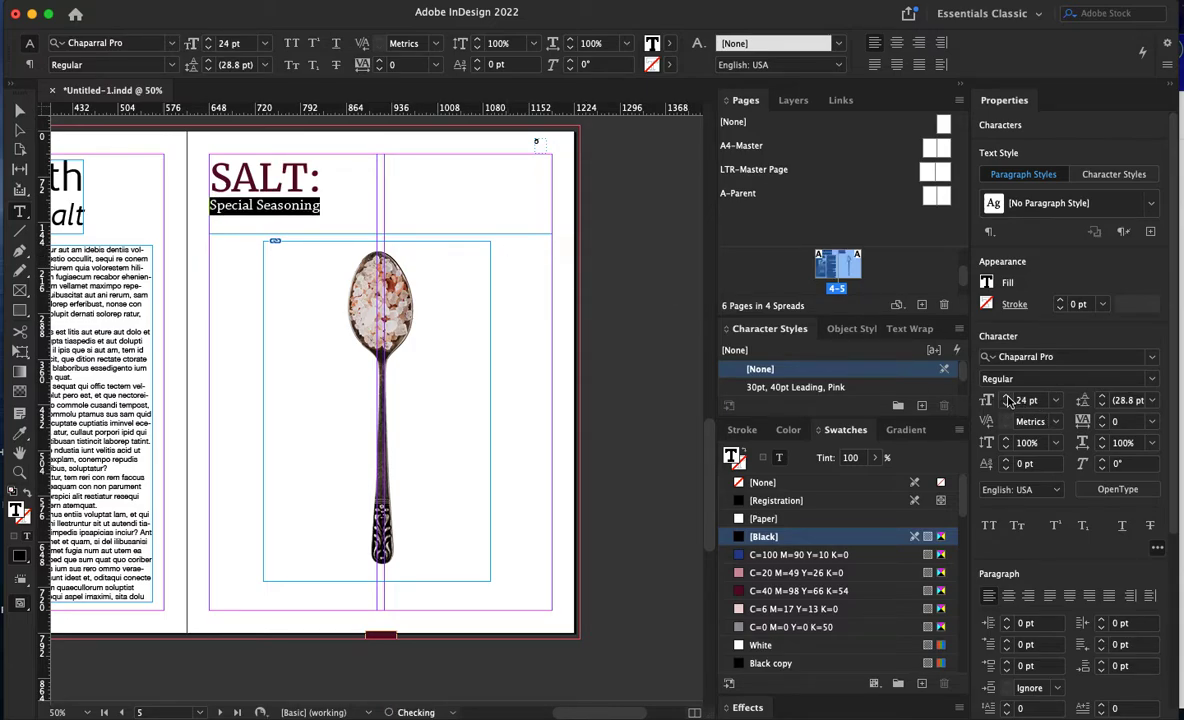
{"action": "left_click", "coordinate": [1073, 380]}
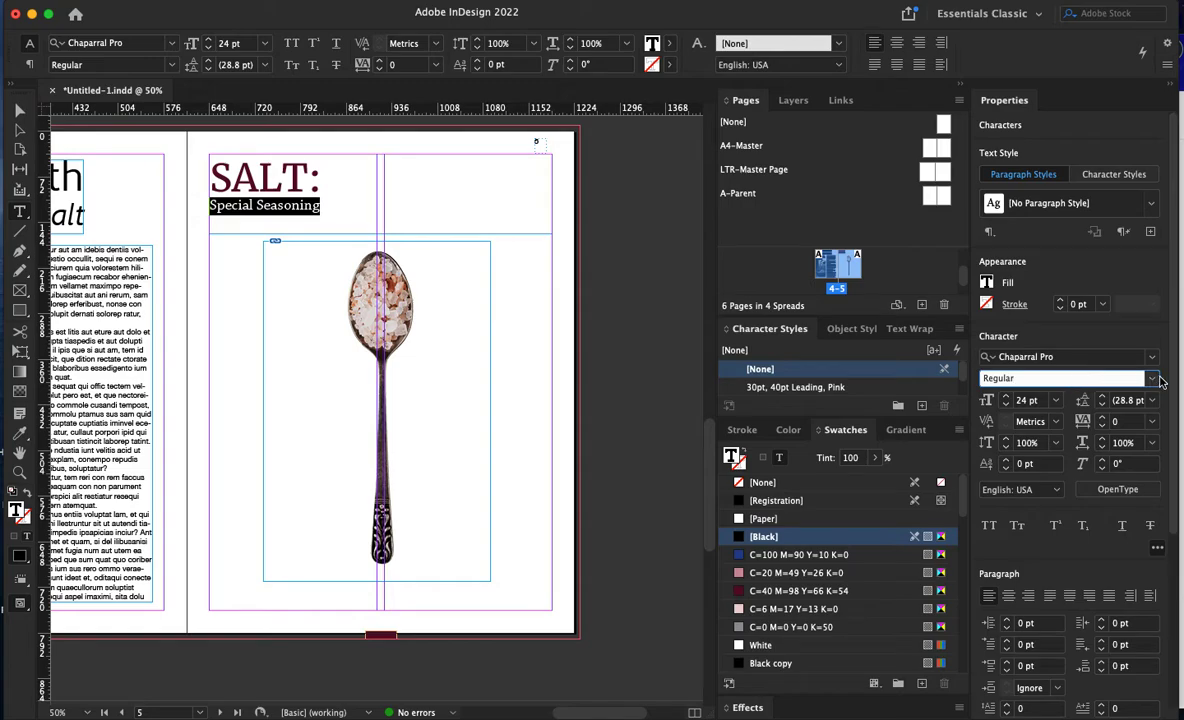
{"action": "left_click", "coordinate": [1155, 385]}
{"action": "left_click", "coordinate": [1030, 428]}
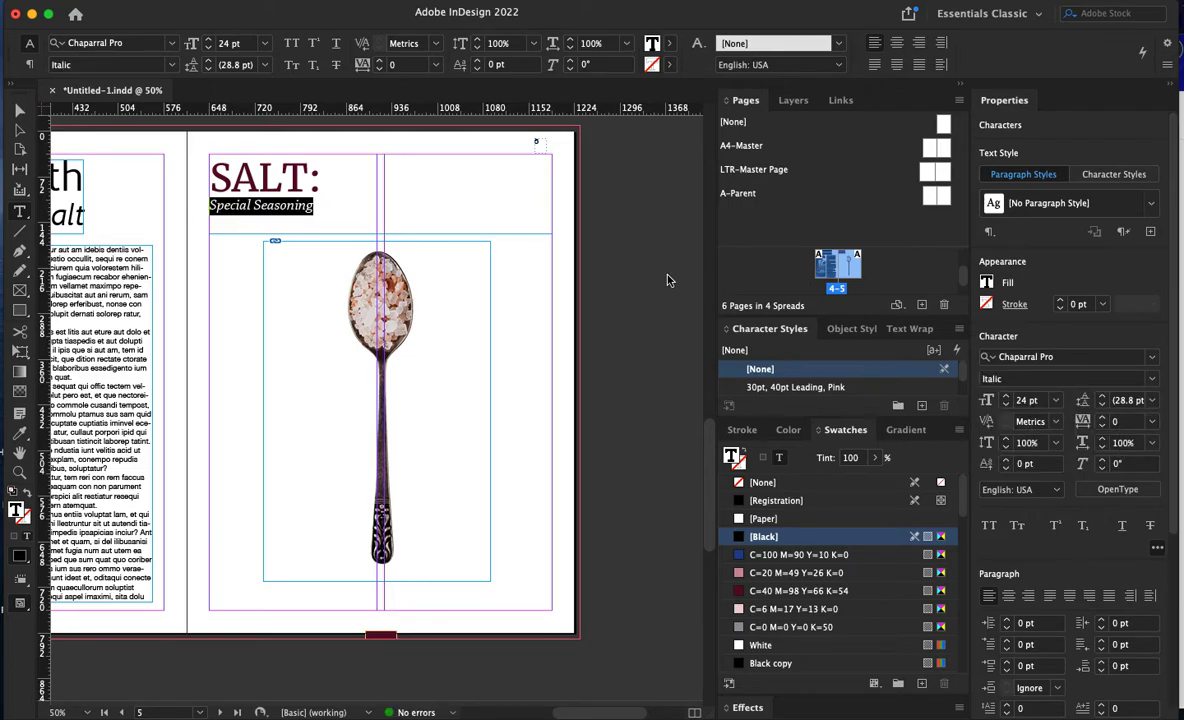
- Select the "Special Seasoning" line again and increase its font size to 30 pt
{"action": "left_click", "coordinate": [331, 193]}
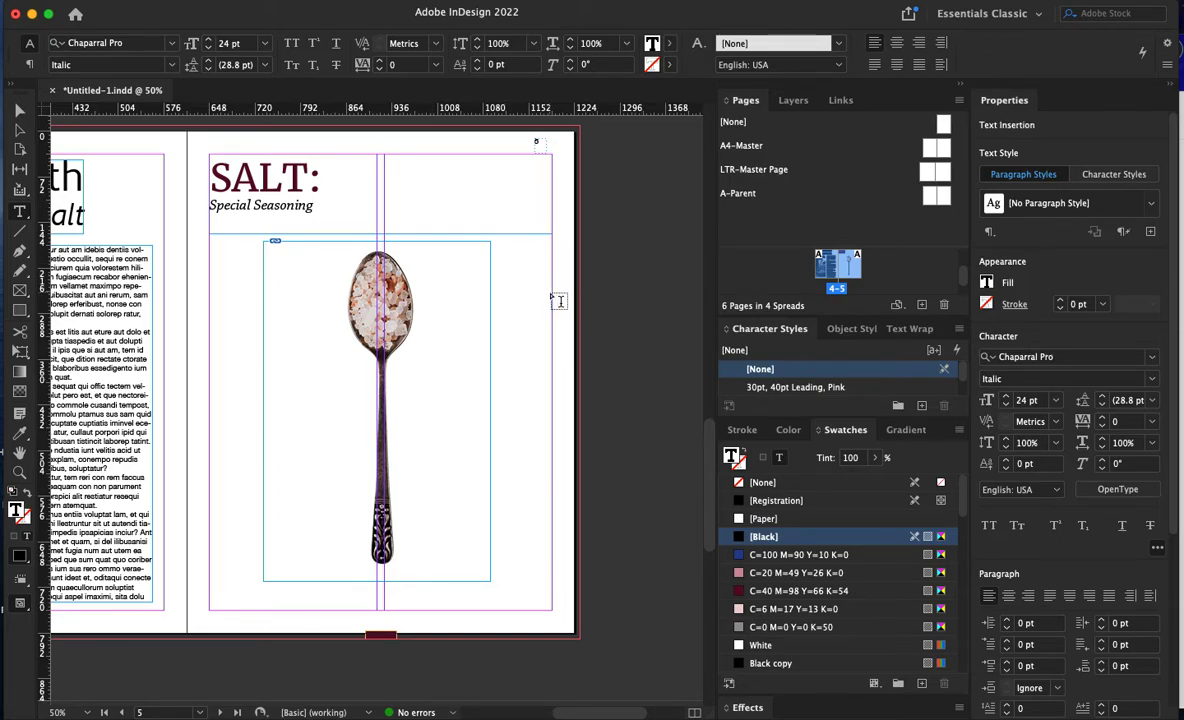
{"action": "key", "text": "shift+Home"}
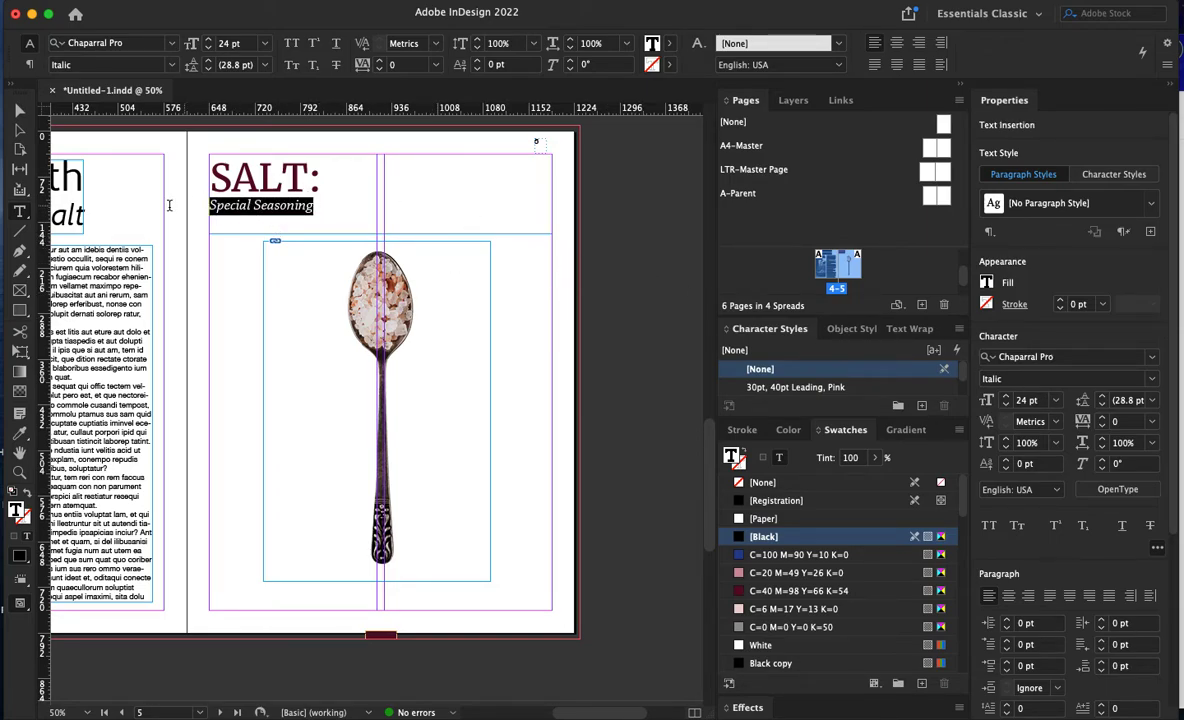
{"action": "left_click", "coordinate": [1055, 400]}
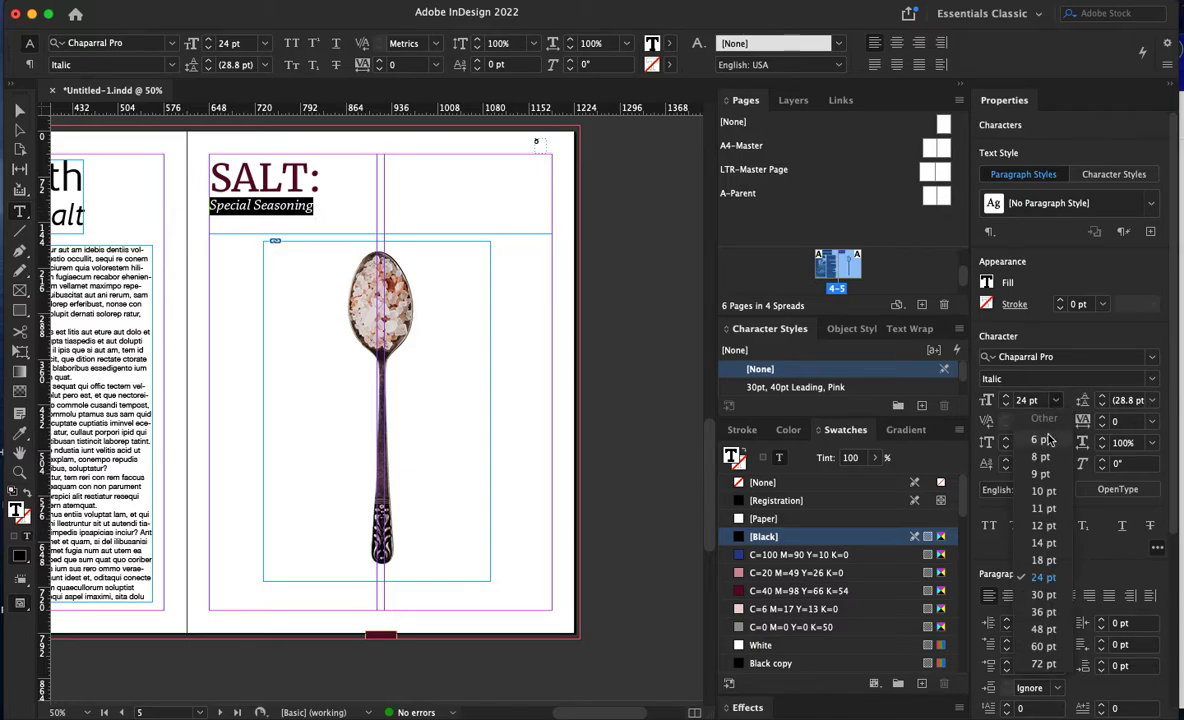
{"action": "left_click", "coordinate": [1049, 600]}
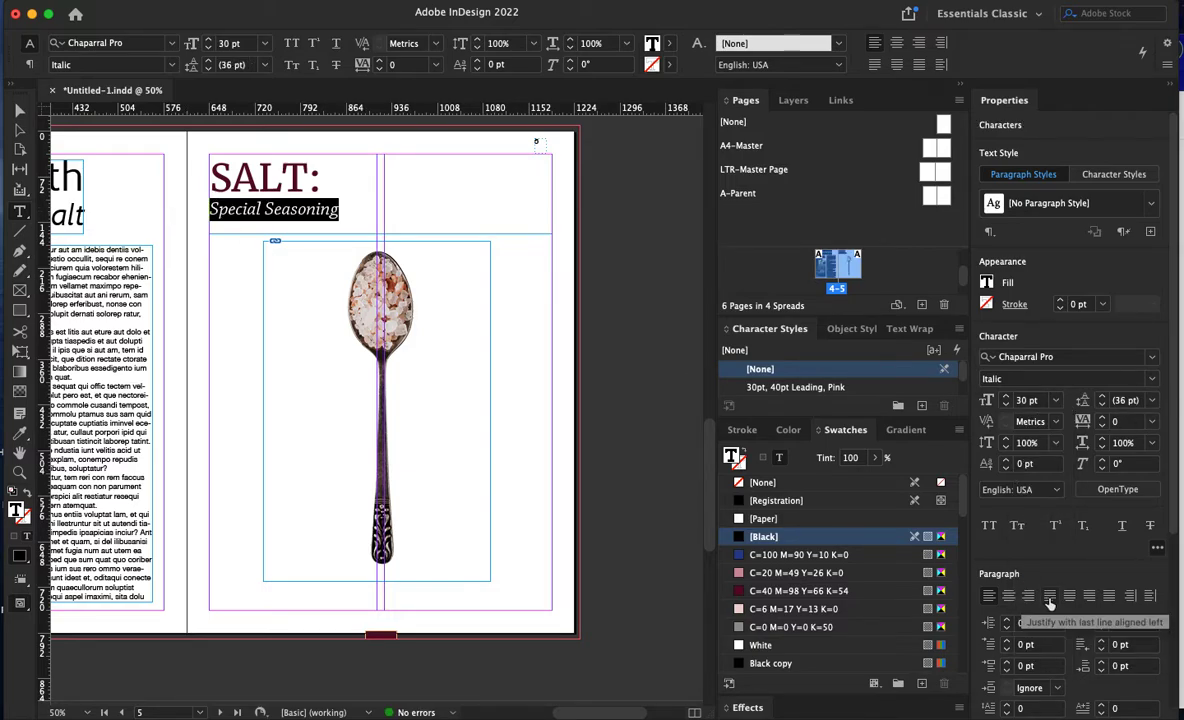
- Raise the bottom edge of the heading text frame on page 5 so the frame is about 105 pt high
{"action": "left_click", "coordinate": [273, 186]}
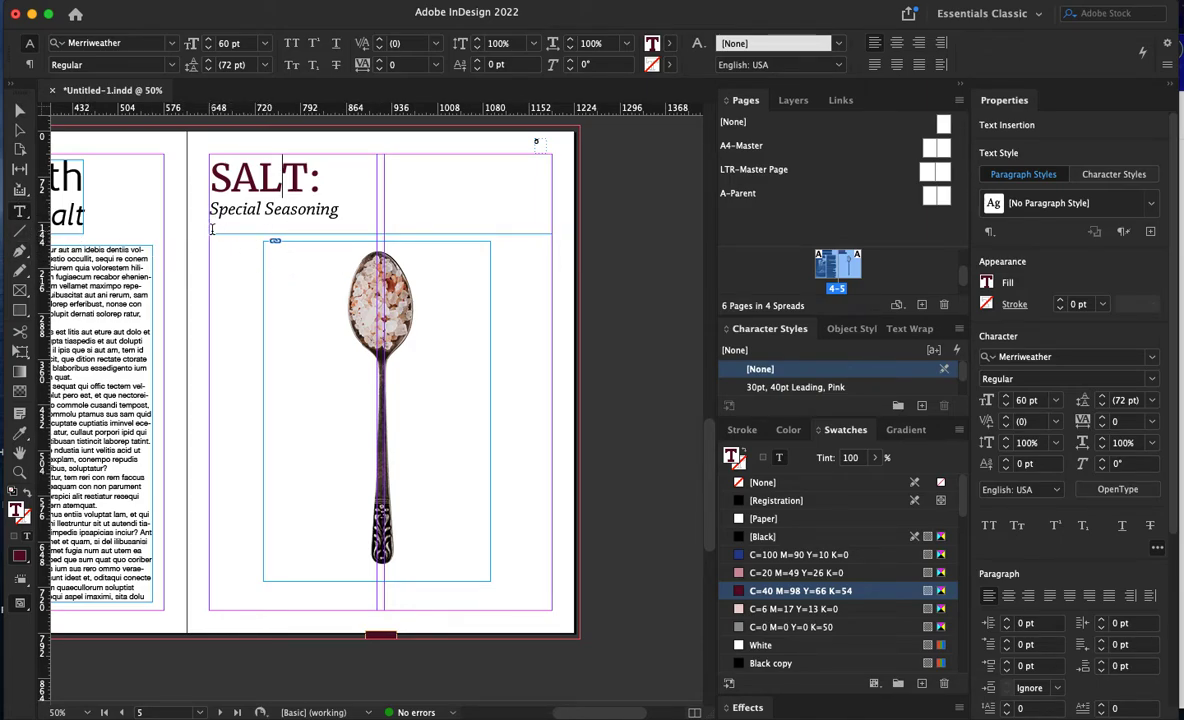
{"action": "left_click", "coordinate": [19, 110]}
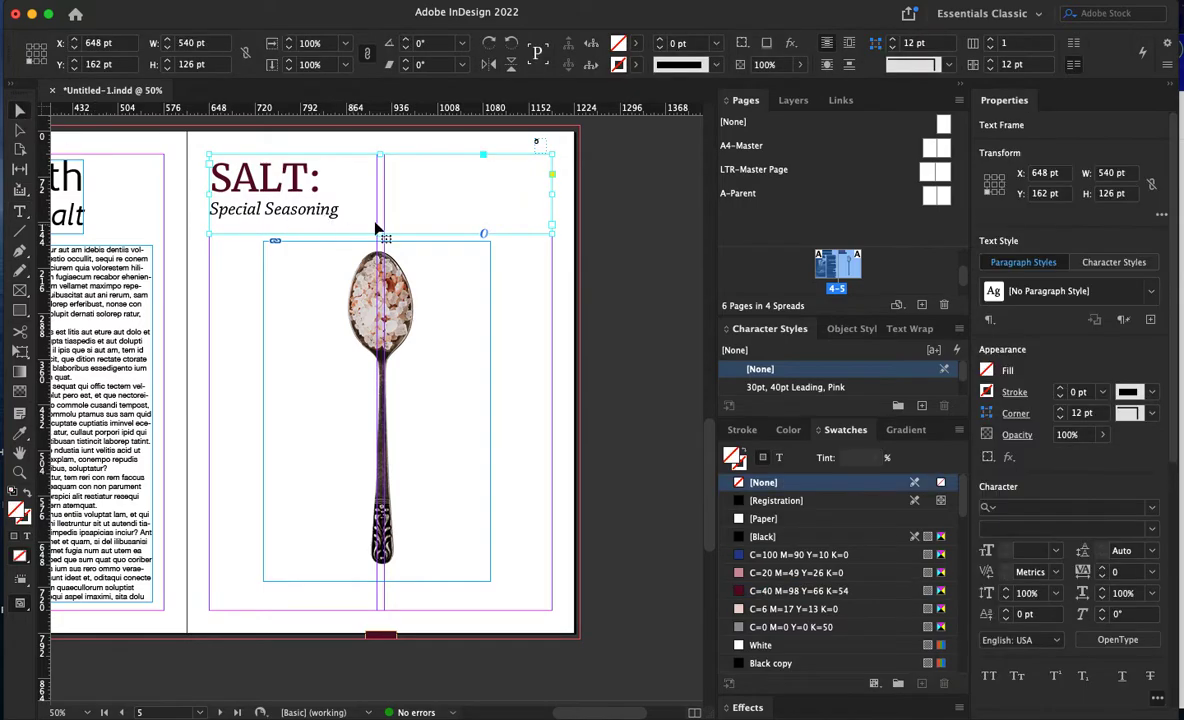
{"action": "left_click_drag", "start_coordinate": [379, 233], "coordinate": [378, 220]}
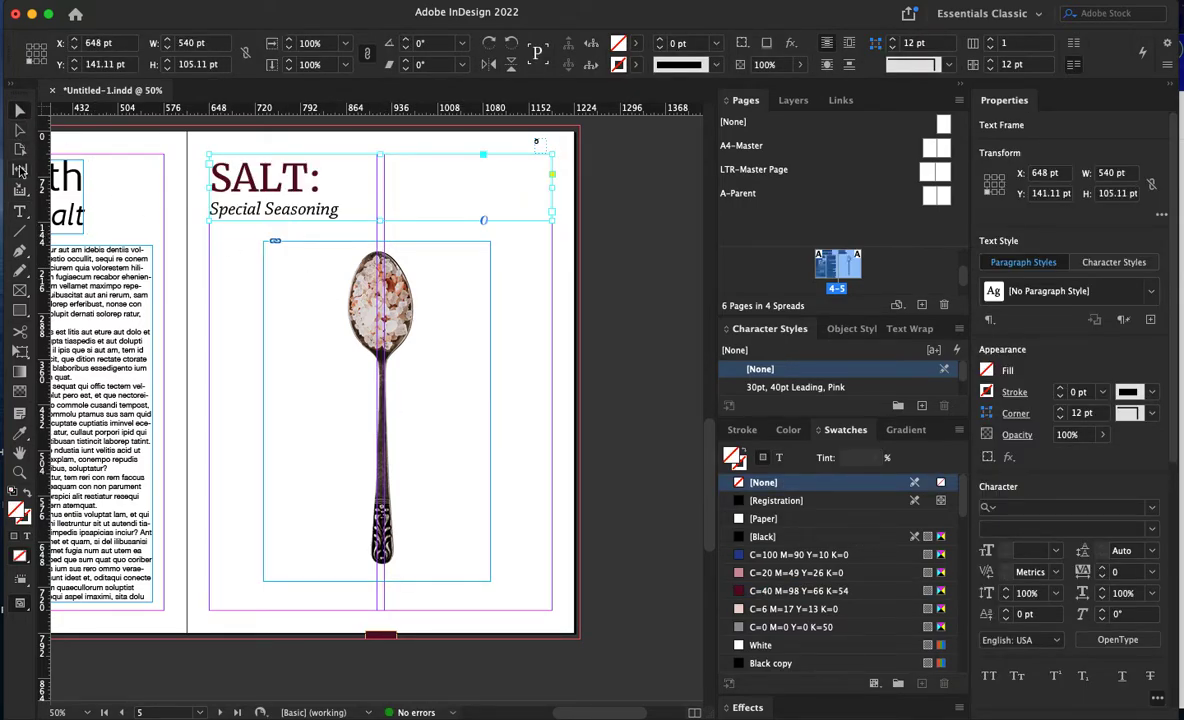
- Draw a frame about 260 by 615 pt in the first column below the heading and fill it with placeholder text
{"action": "left_click", "coordinate": [20, 288]}
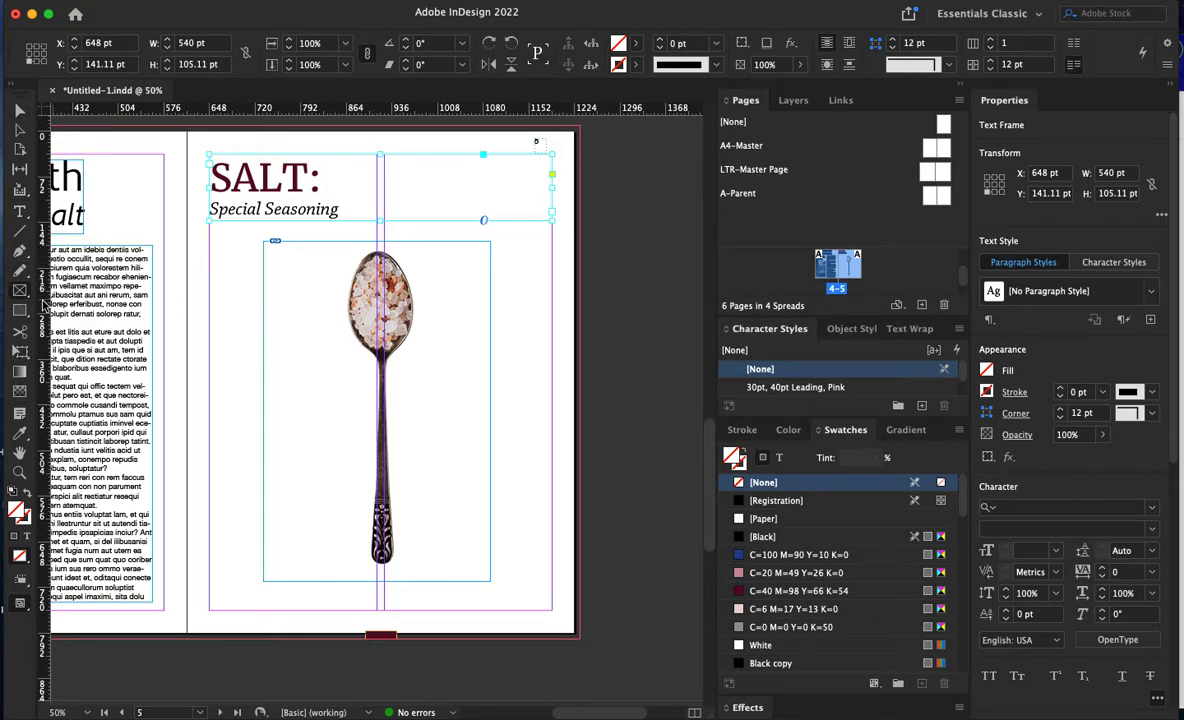
{"action": "left_click_drag", "start_coordinate": [211, 222], "coordinate": [374, 609]}
{"action": "left_click", "coordinate": [20, 210]}
{"action": "left_click", "coordinate": [231, 275]}
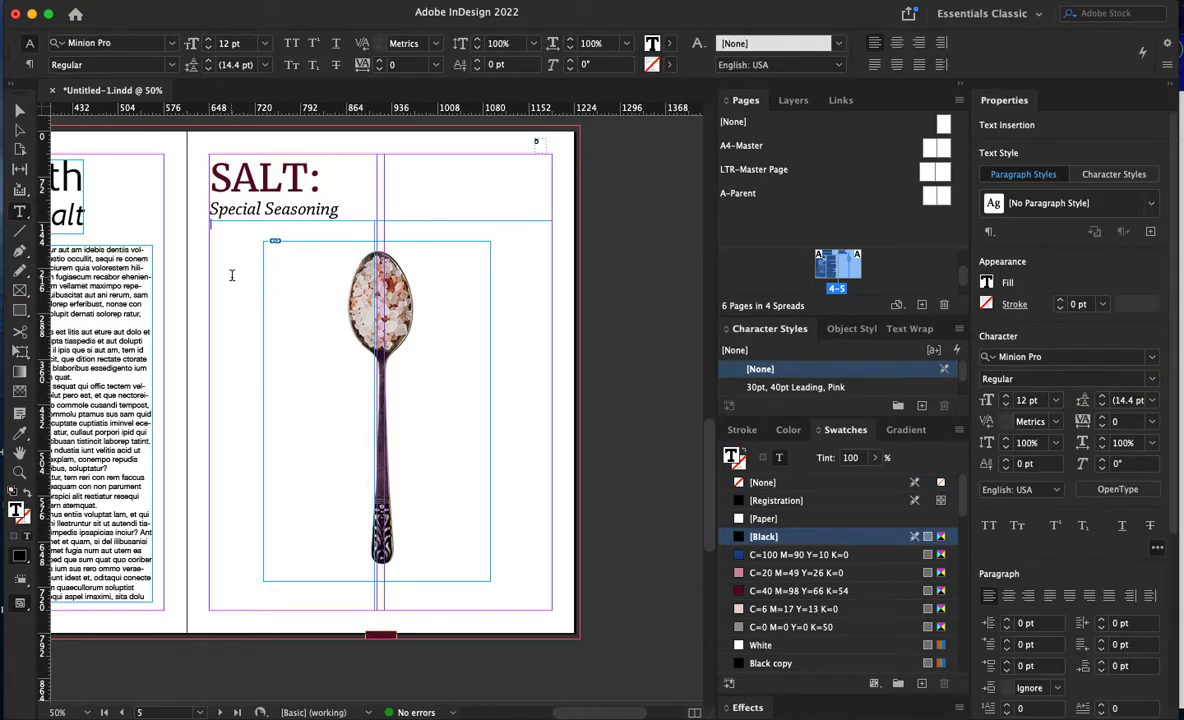
{"action": "right_click", "coordinate": [231, 275]}
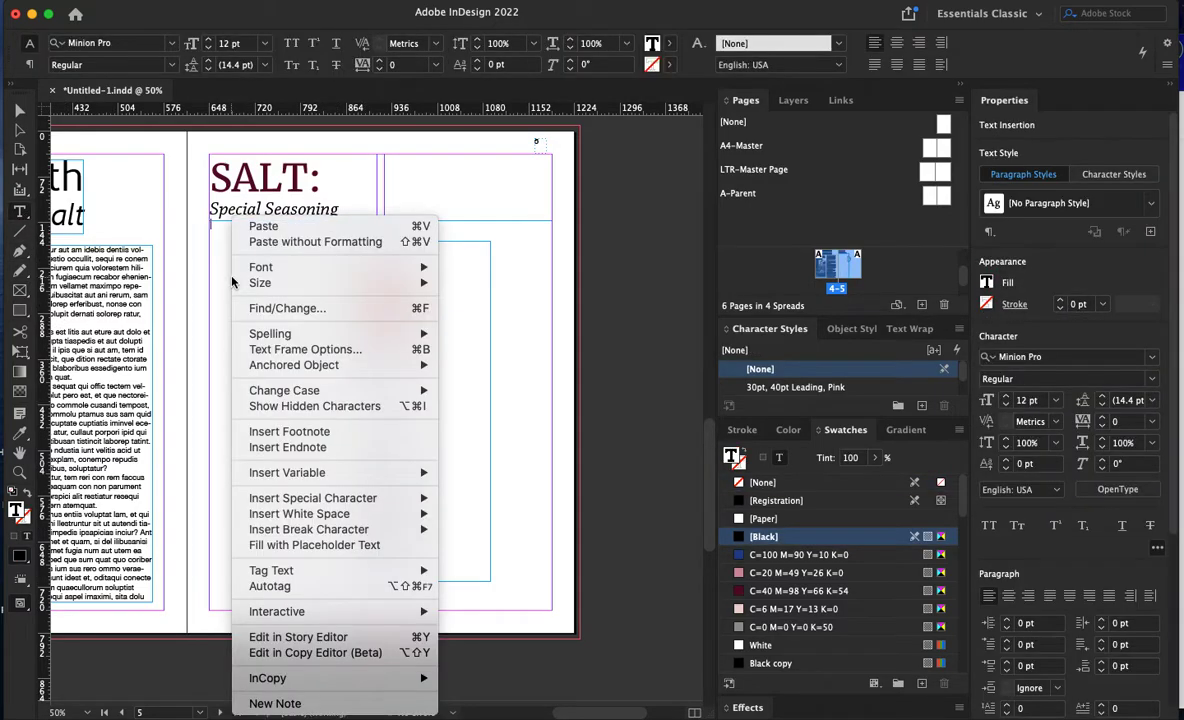
{"action": "left_click", "coordinate": [306, 551]}
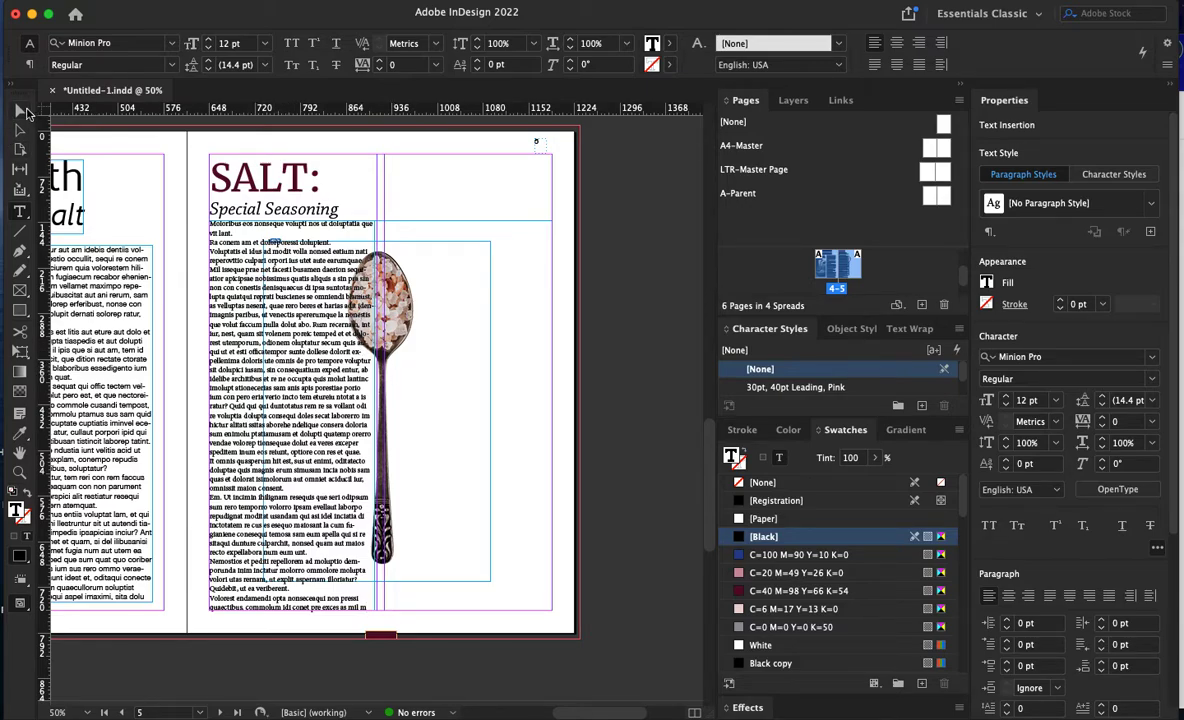
- Duplicate the placeholder text frame into the second column of page 5, level with the original
{"action": "left_click", "coordinate": [19, 108]}
{"action": "left_click_drag", "start_coordinate": [291, 404], "coordinate": [467, 404]}
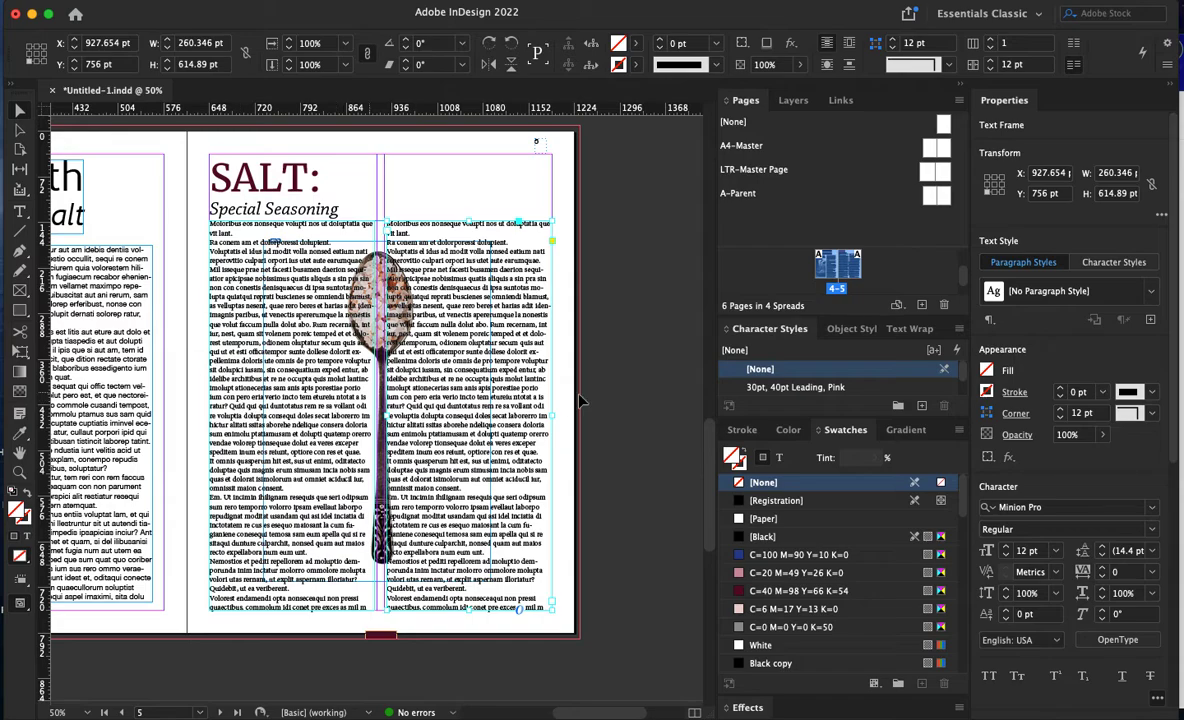
{"action": "right_click", "coordinate": [503, 396]}
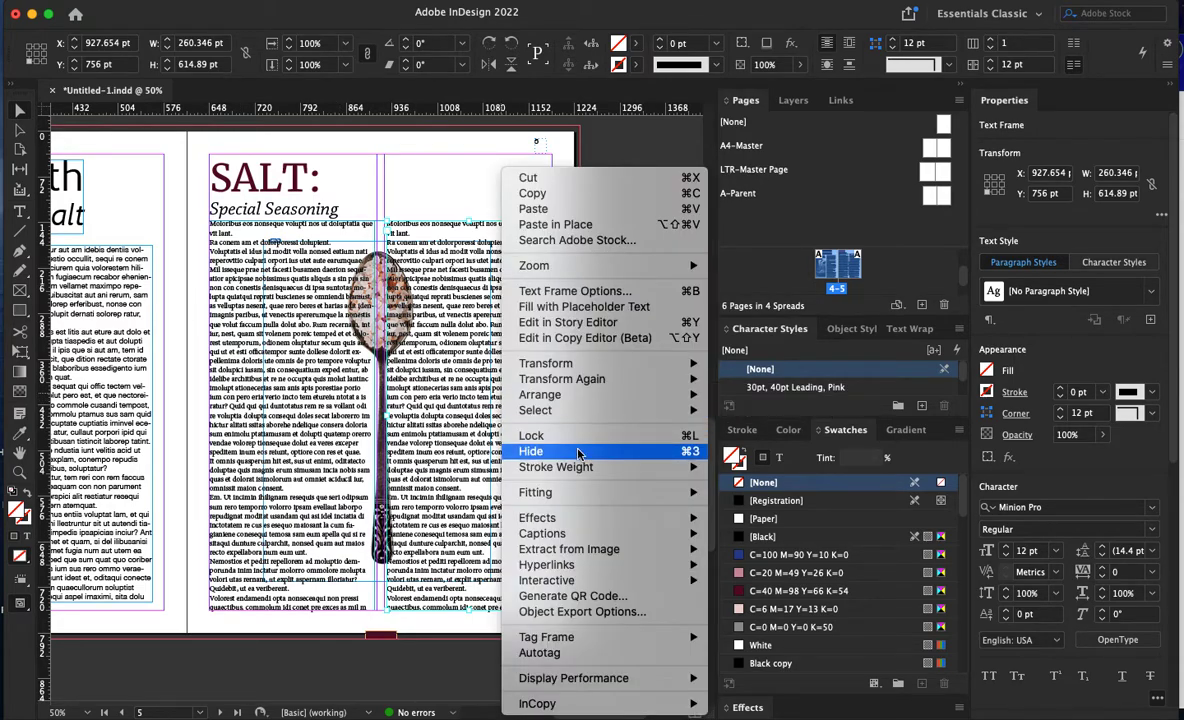
{"action": "left_click", "coordinate": [240, 370]}
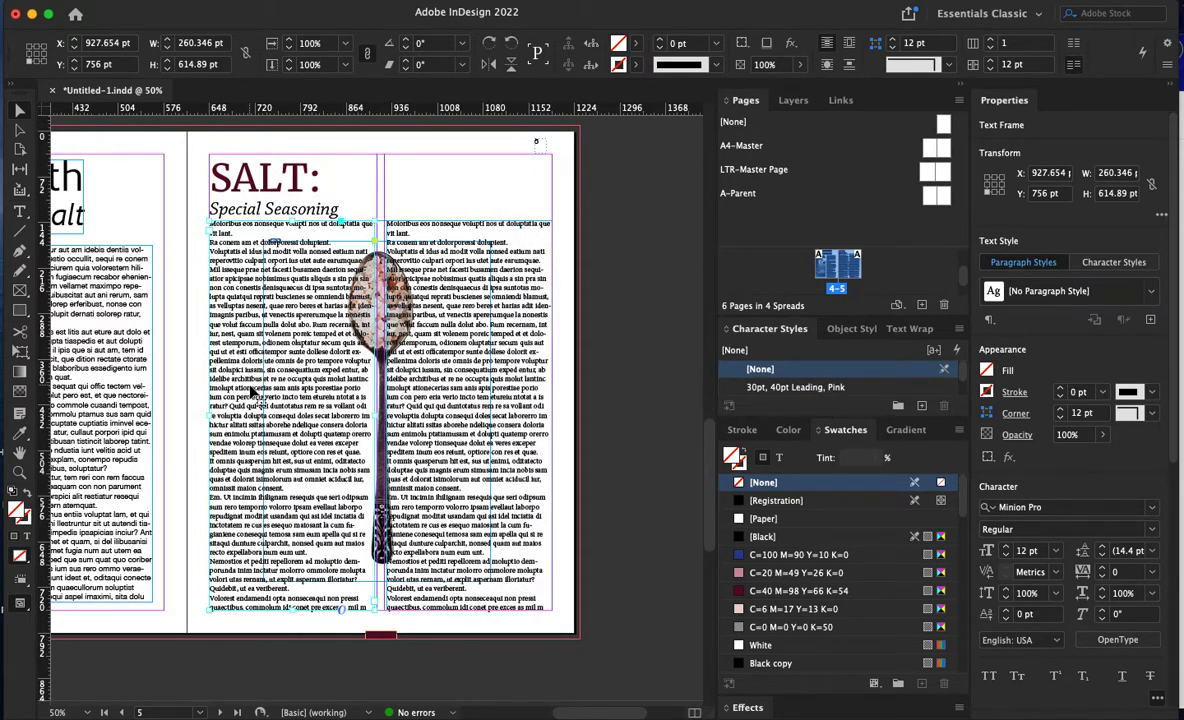
- Delete the text frame in the first column of page 5 and undo the deletion
{"action": "right_click", "coordinate": [242, 393]}
{"action": "key", "text": "Escape"}
{"action": "key", "text": "Delete"}
{"action": "right_click", "coordinate": [242, 392]}
{"action": "key", "text": "Escape"}
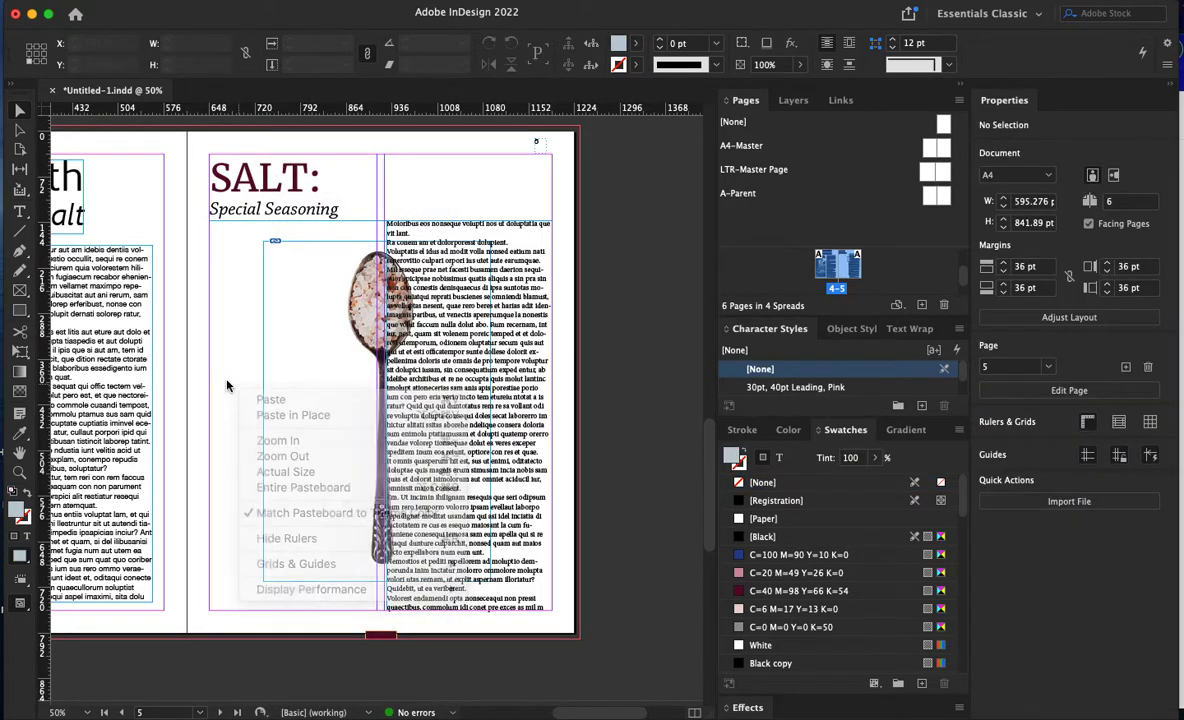
{"action": "key", "text": "super+z"}
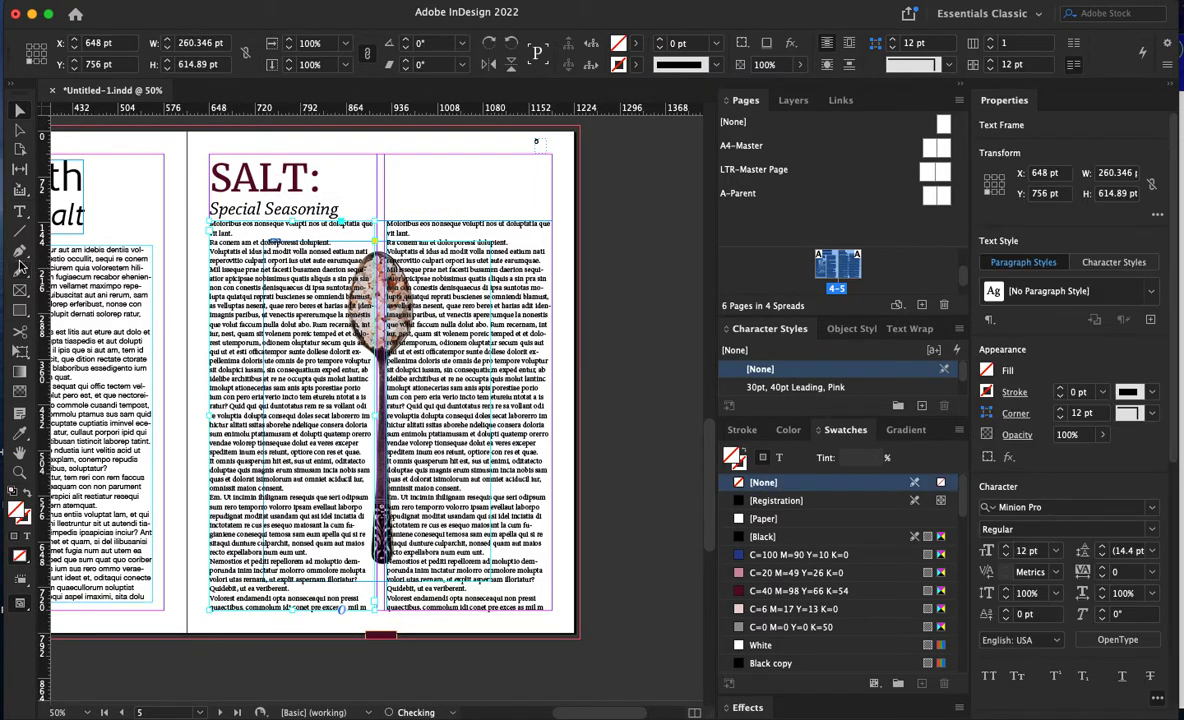
{"action": "left_click", "coordinate": [20, 213]}
{"action": "right_click", "coordinate": [249, 216]}
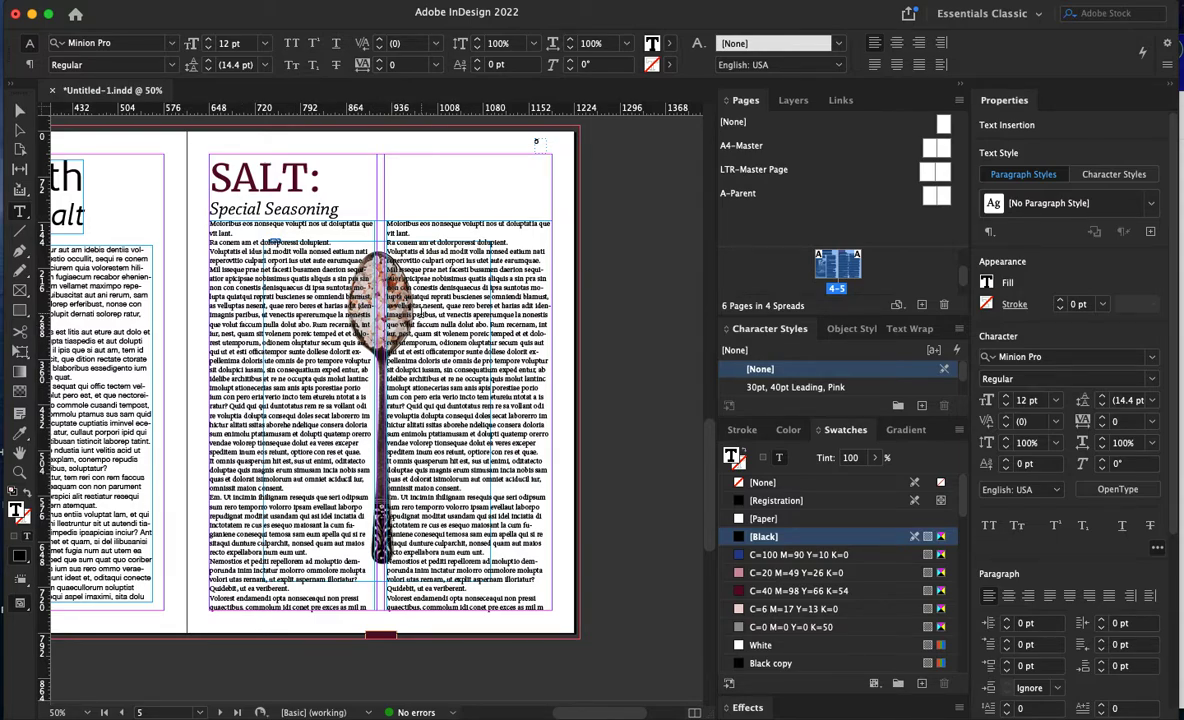
{"action": "left_click", "coordinate": [19, 109]}
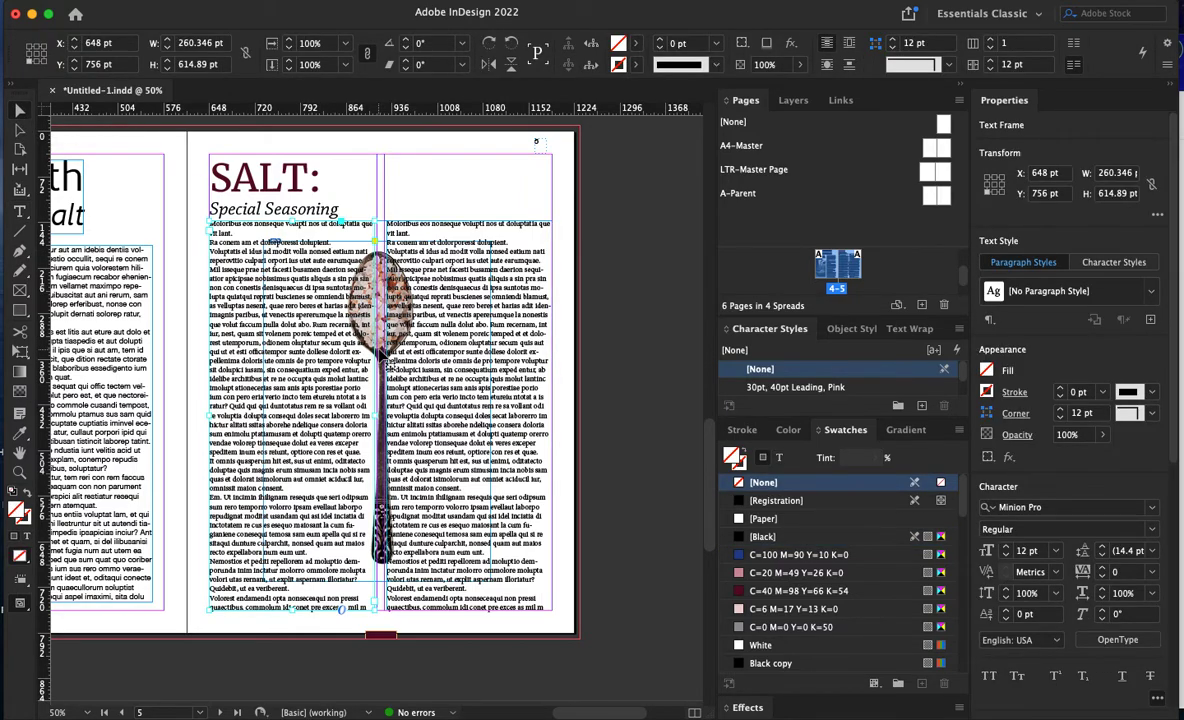
- Apply a text wrap around the object shape to the spoon image on page 5
{"action": "left_click", "coordinate": [382, 355]}
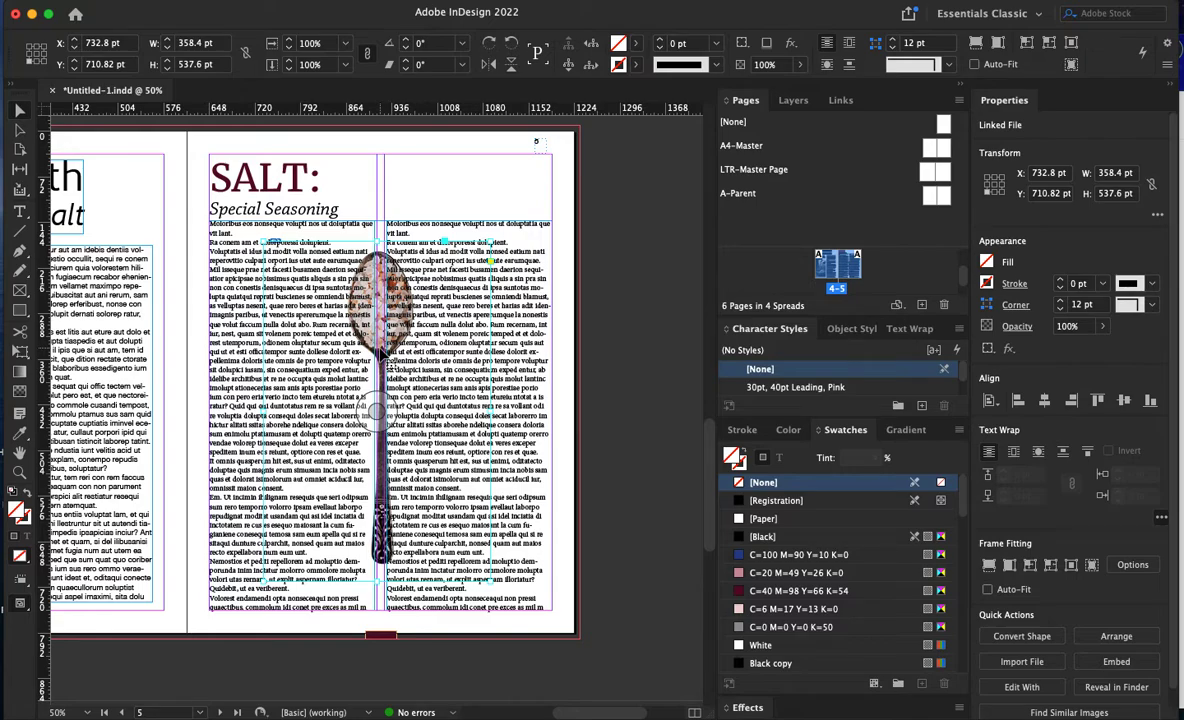
{"action": "left_click", "coordinate": [1038, 452]}
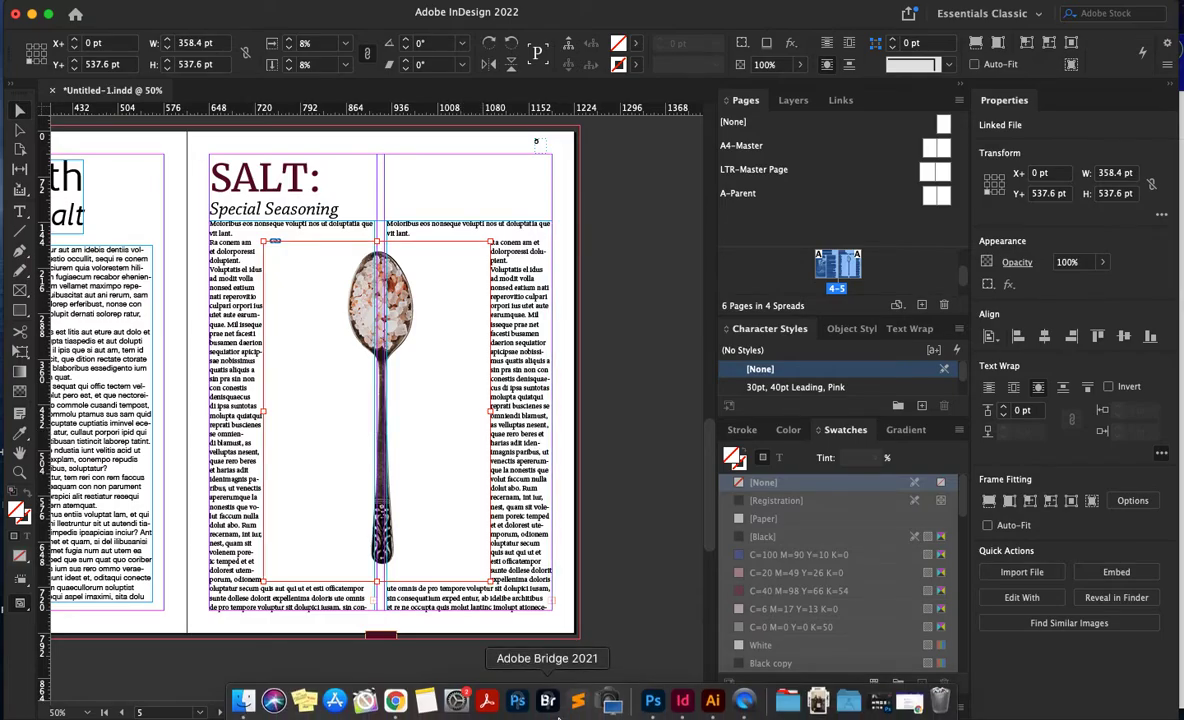
- Switch to Photoshop and load the layer mask of Layer 0 in salt spoon.psd as a selection
{"action": "left_click", "coordinate": [664, 704]}
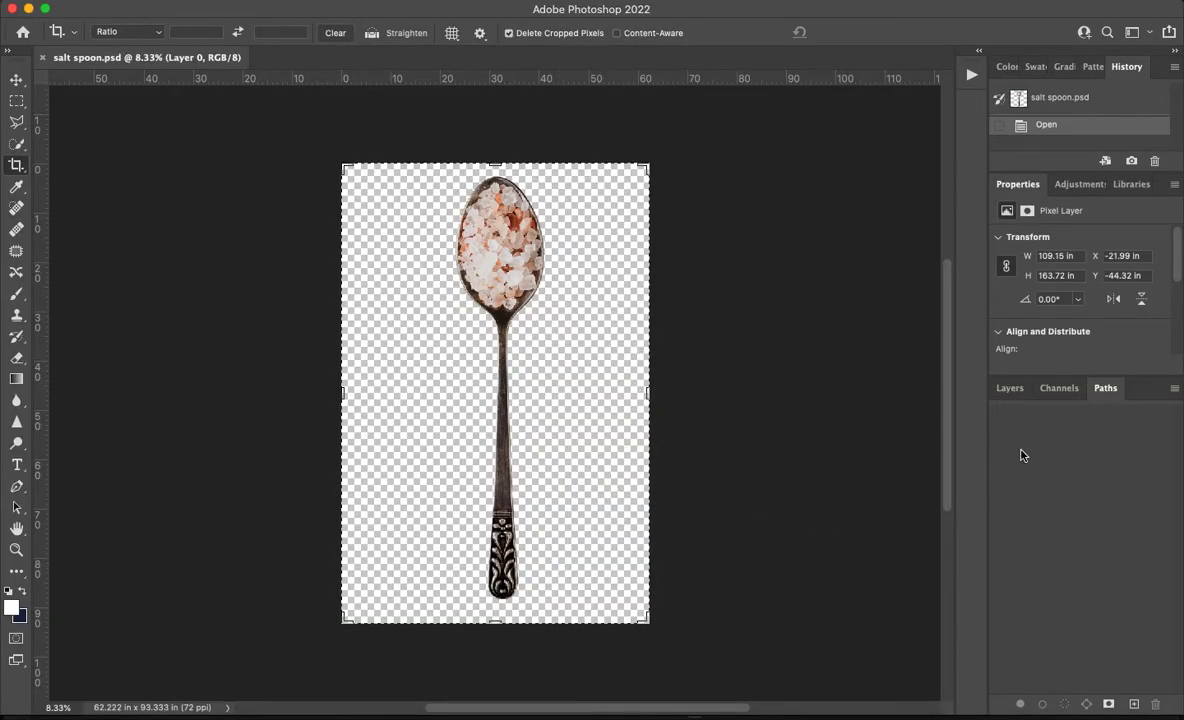
{"action": "left_click", "coordinate": [1012, 389]}
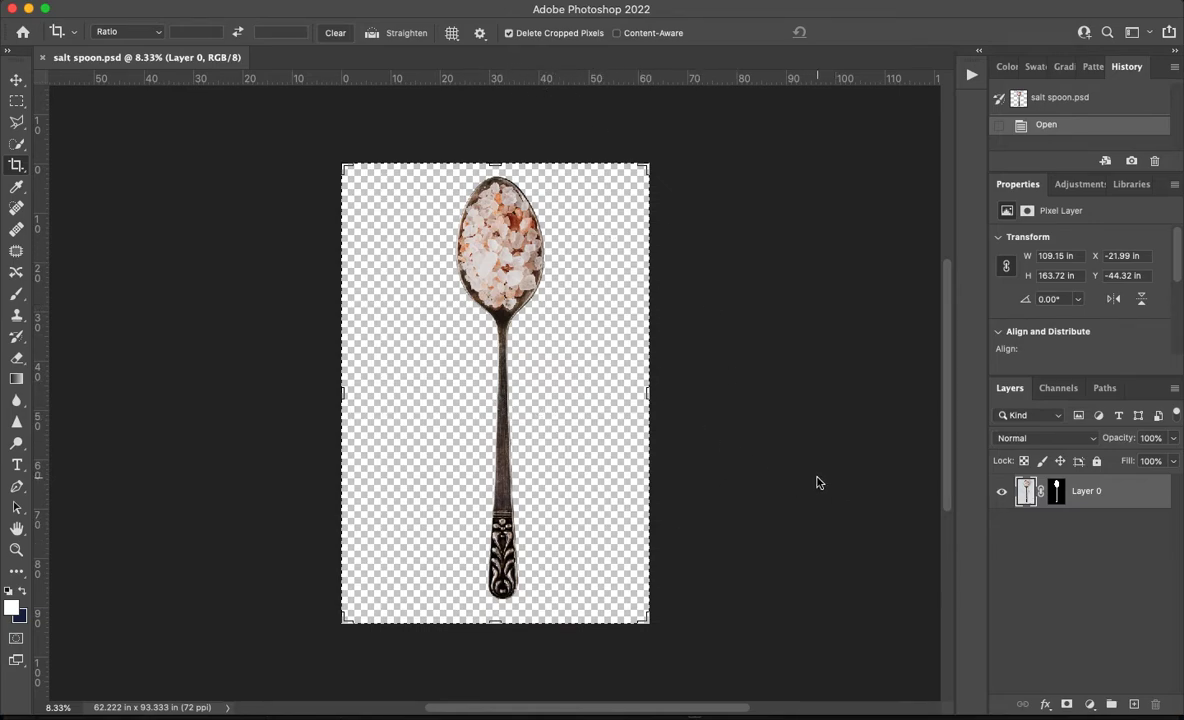
{"action": "left_click", "coordinate": [1057, 486], "text": "super"}
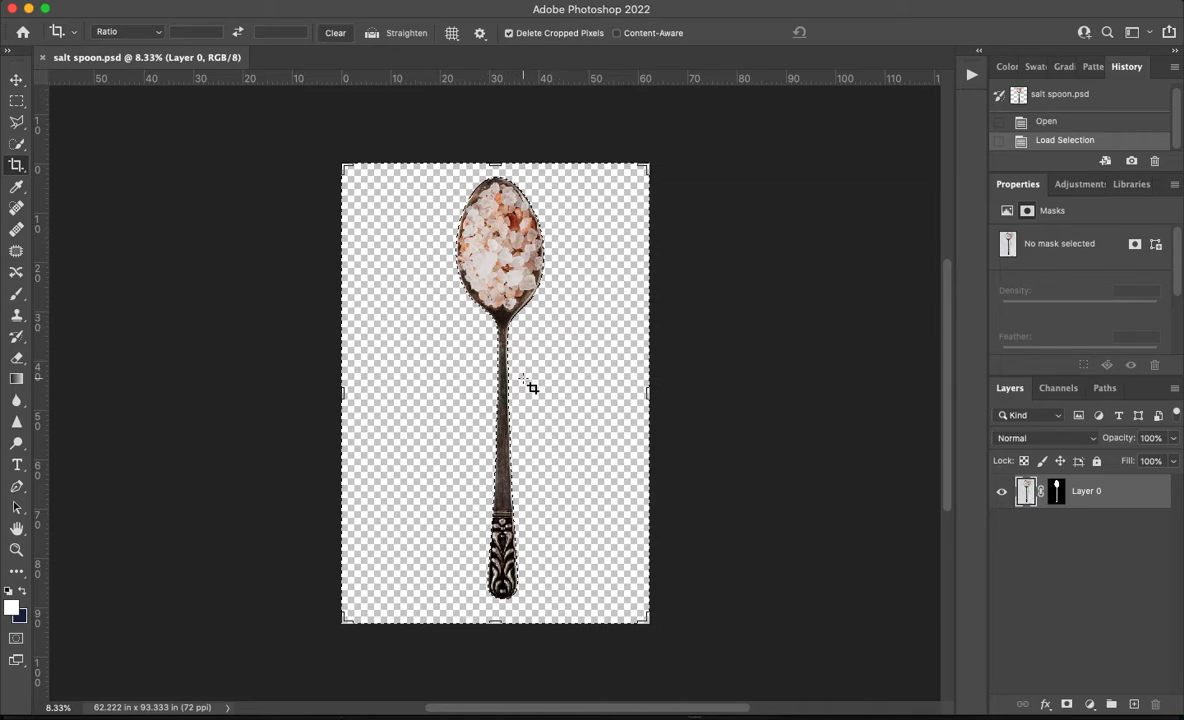
{"action": "key", "text": "super+equal"}
{"action": "key", "text": "super+equal"}
{"action": "key", "text": "super+equal"}
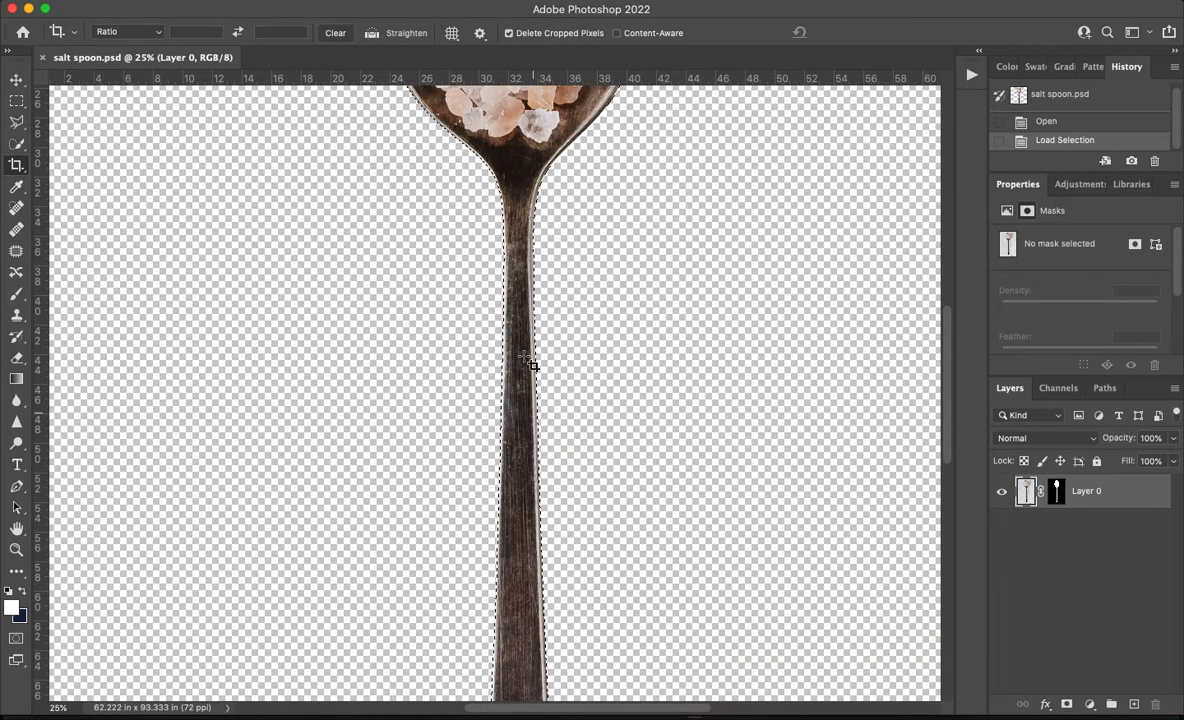
{"action": "key", "text": "super+0"}
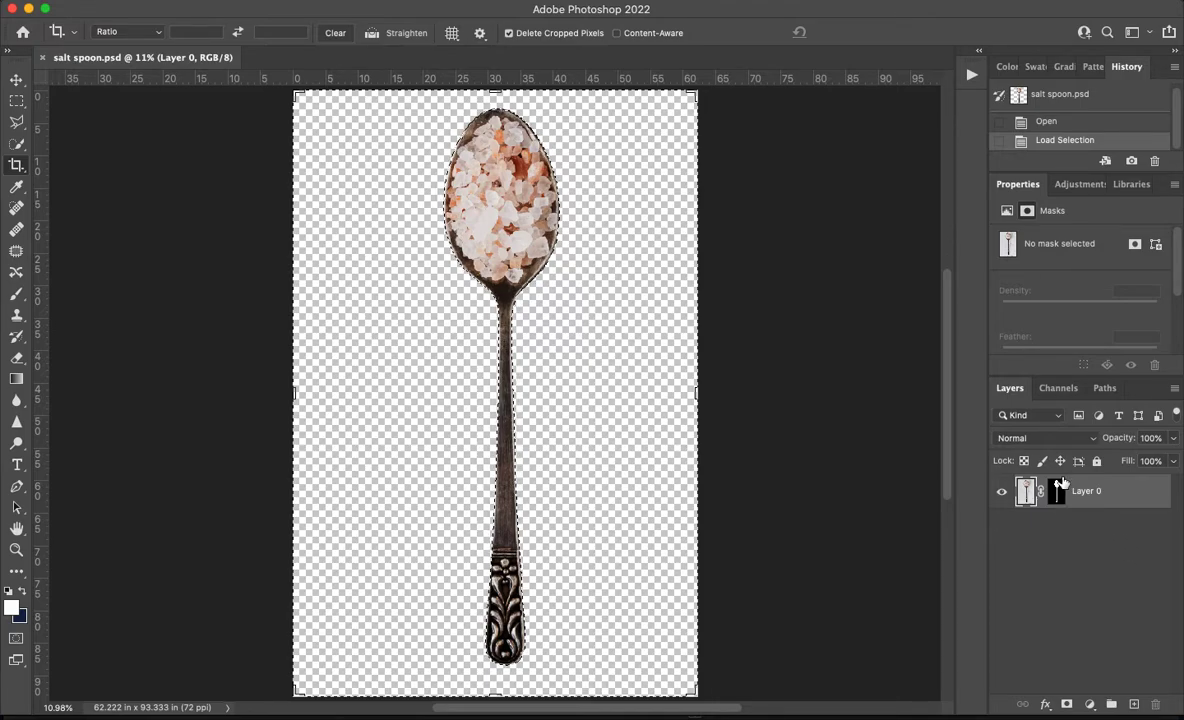
- Make a work path from the spoon selection and save it as "Spoon outline"
{"action": "left_click", "coordinate": [1106, 389]}
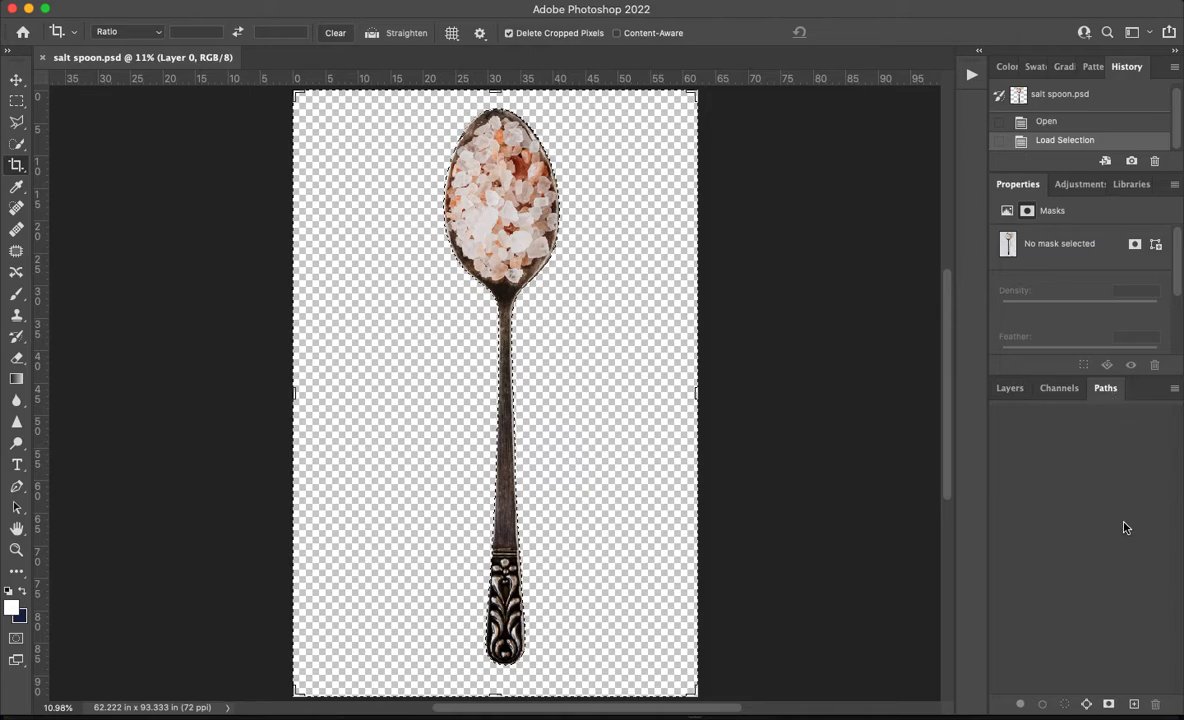
{"action": "left_click", "coordinate": [1087, 705]}
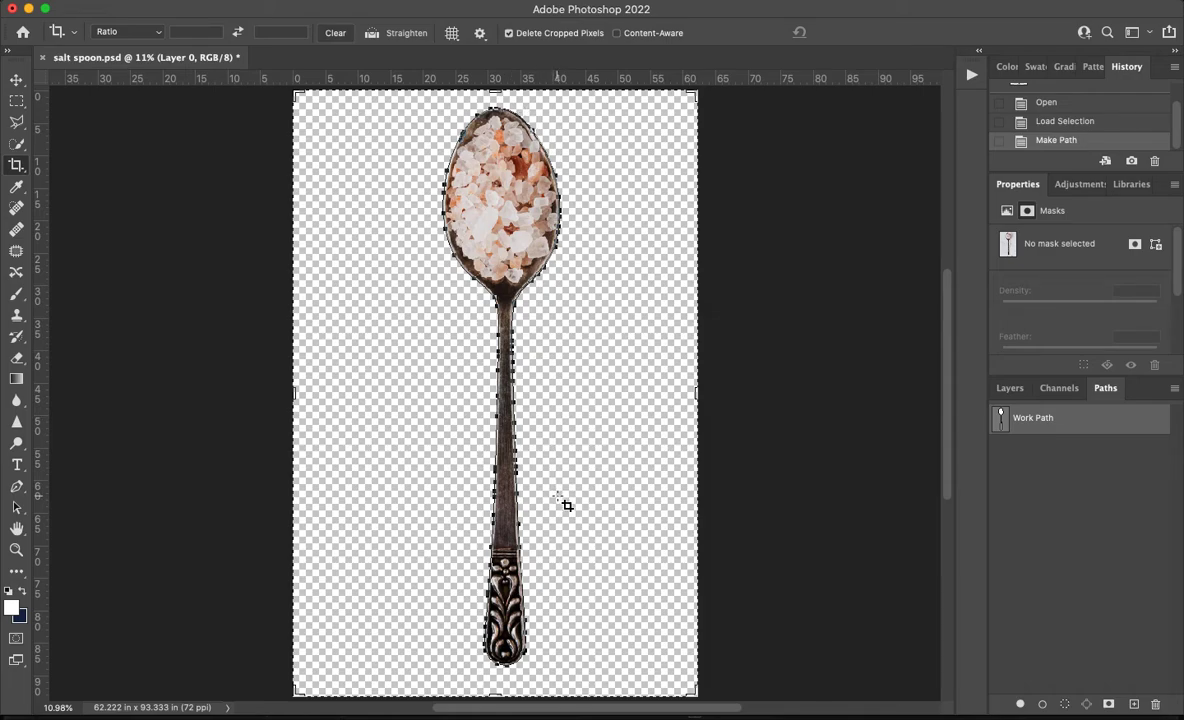
{"action": "double_click", "coordinate": [1025, 420]}
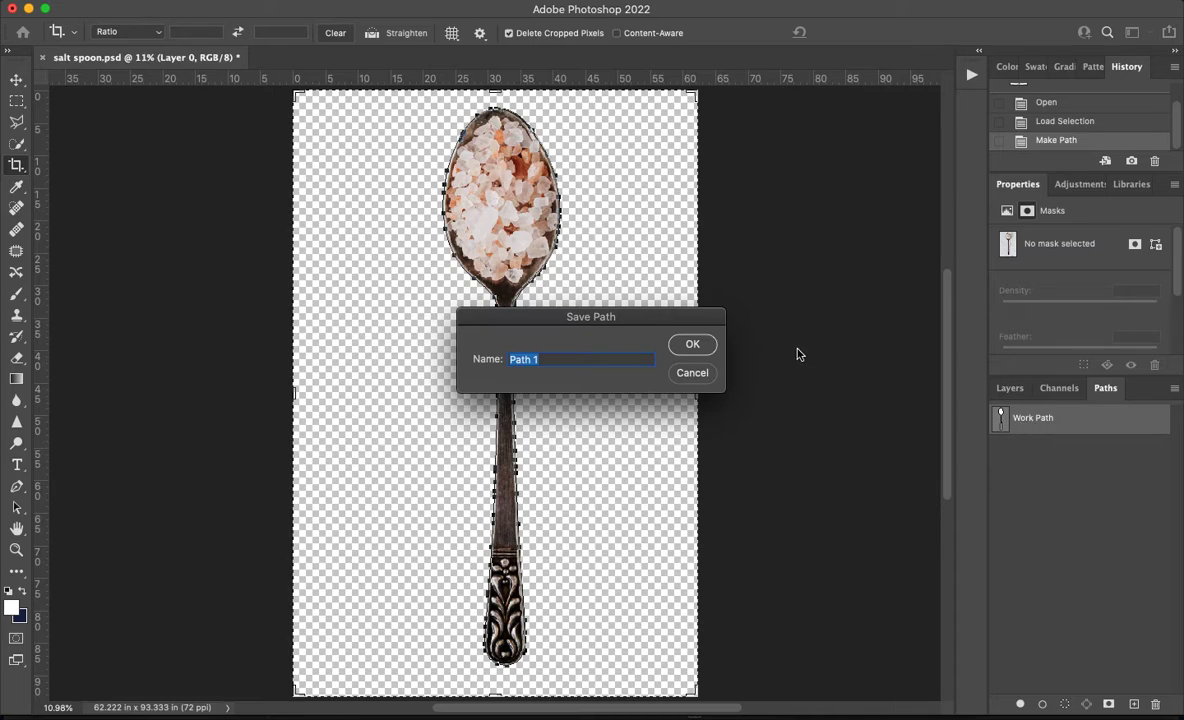
{"action": "type", "text": "Spoon outline"}
{"action": "key", "text": "Return"}
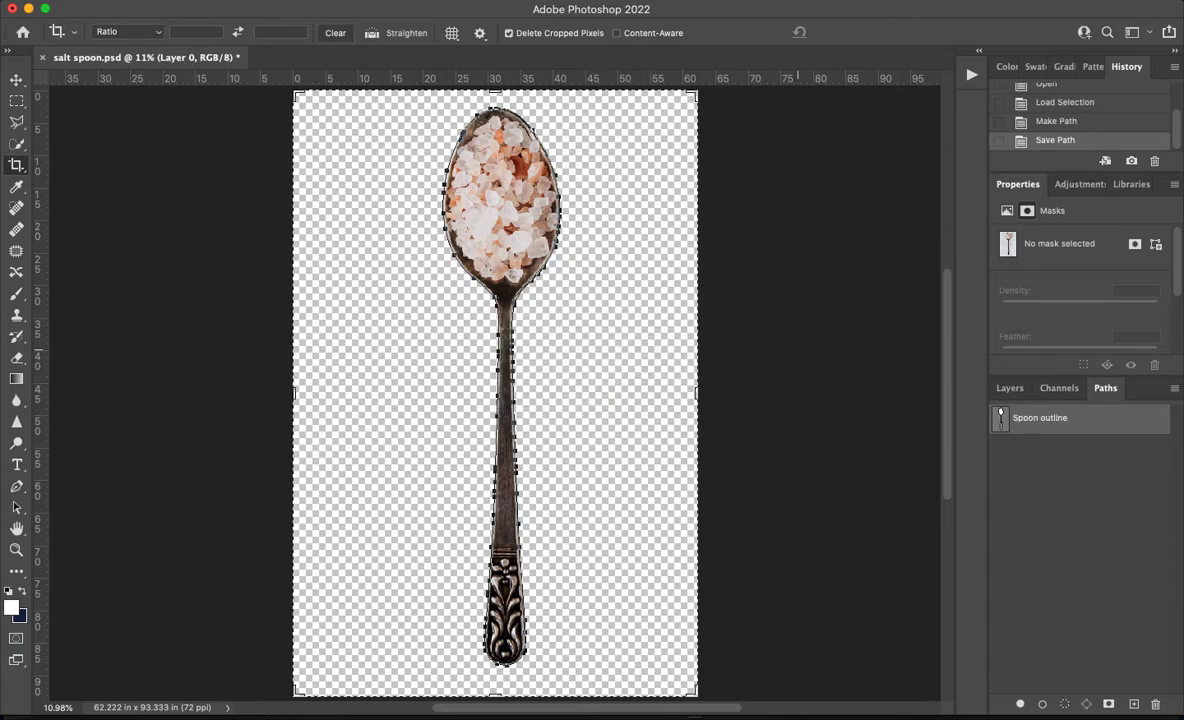
- Define Spoon outline as the clipping path with a flatness of .02 device pixels and save the file
{"action": "left_click", "coordinate": [1175, 388]}
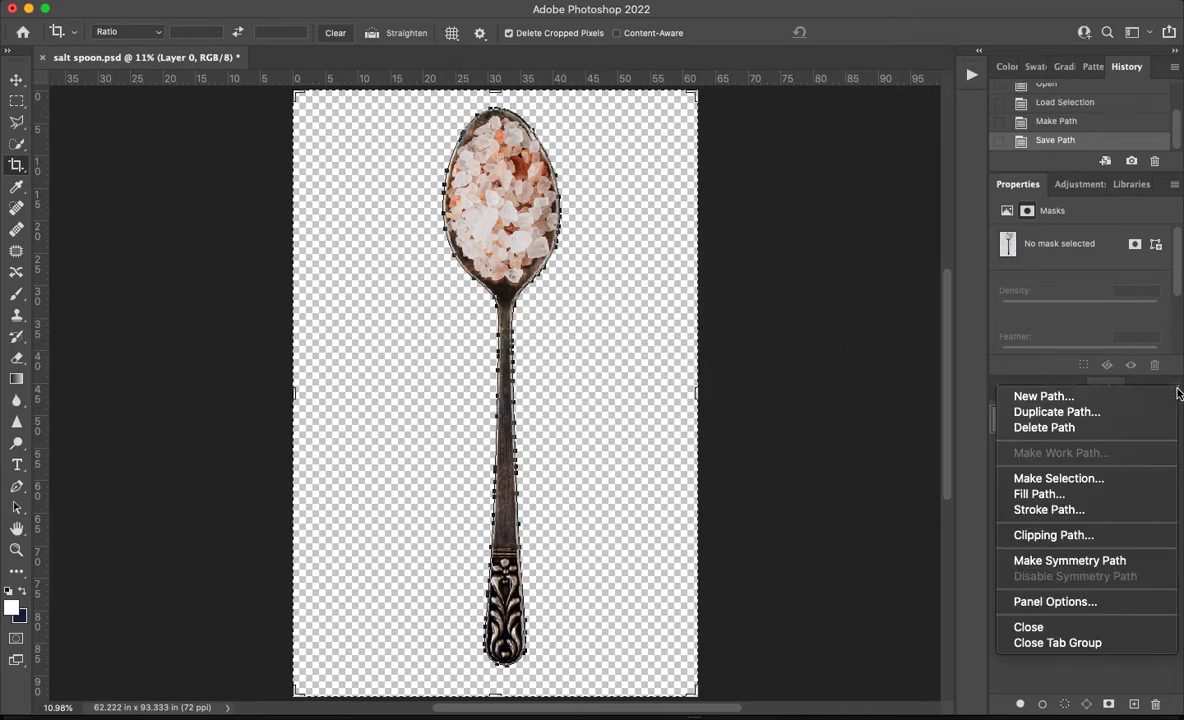
{"action": "left_click", "coordinate": [1085, 538]}
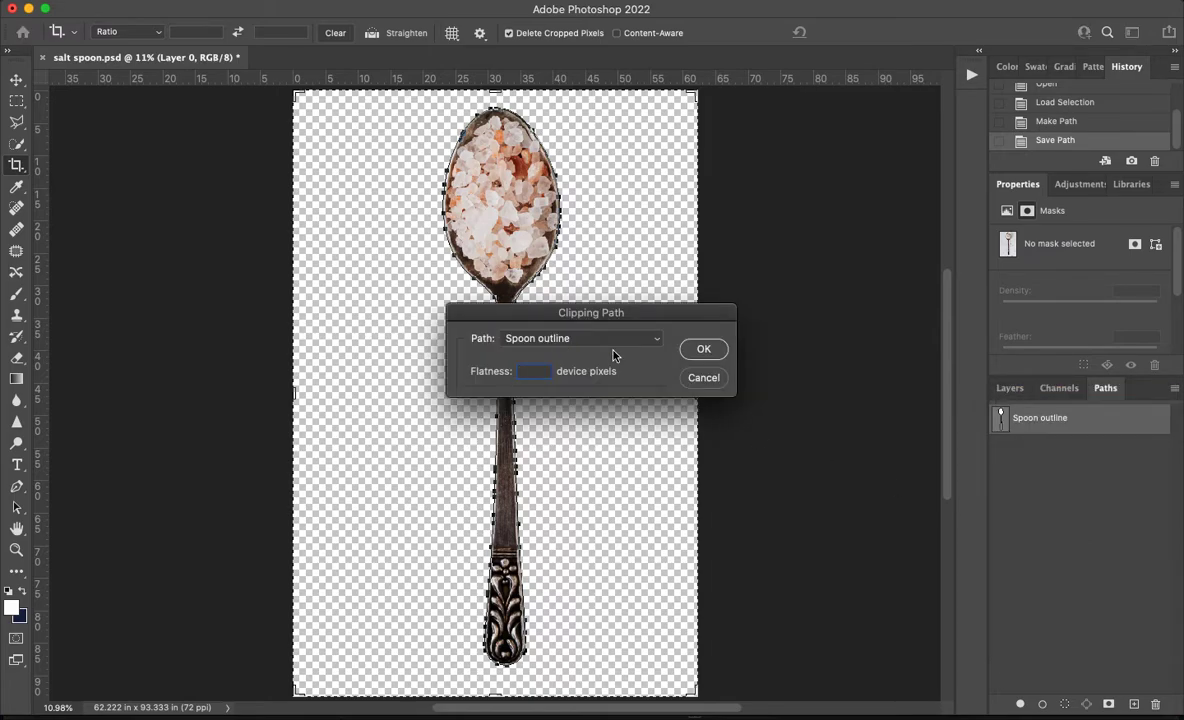
{"action": "type", "text": ".02"}
{"action": "left_click", "coordinate": [704, 349]}
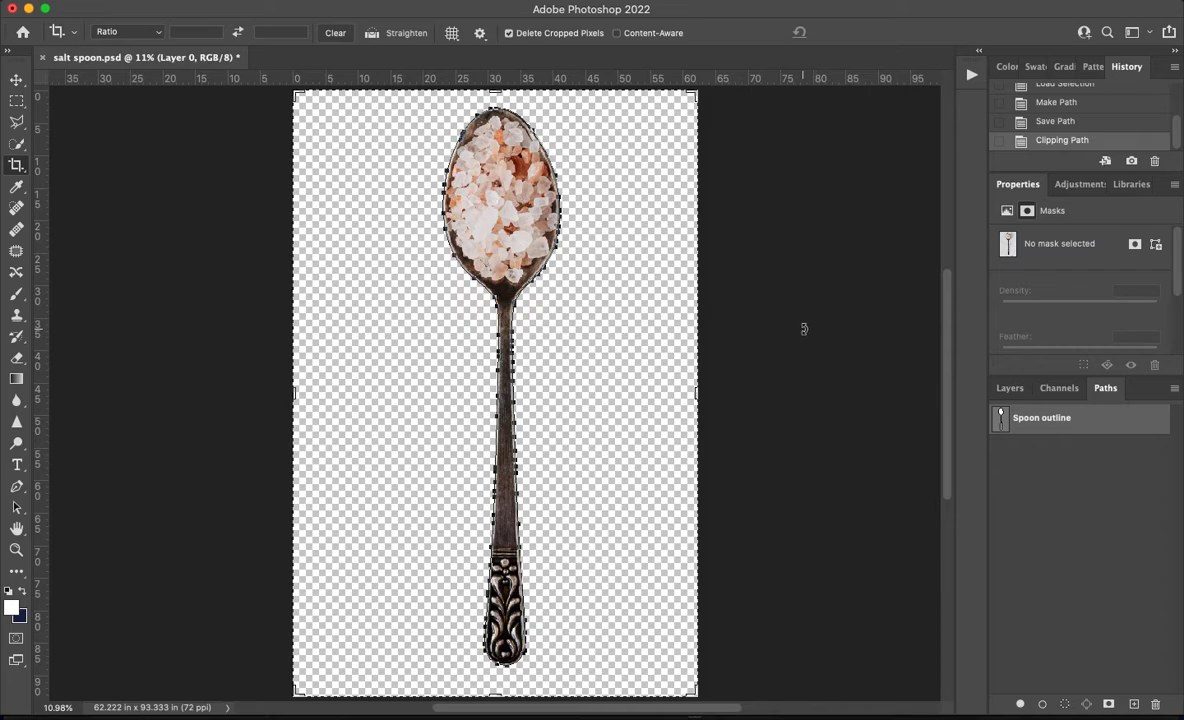
{"action": "left_click", "coordinate": [131, 2]}
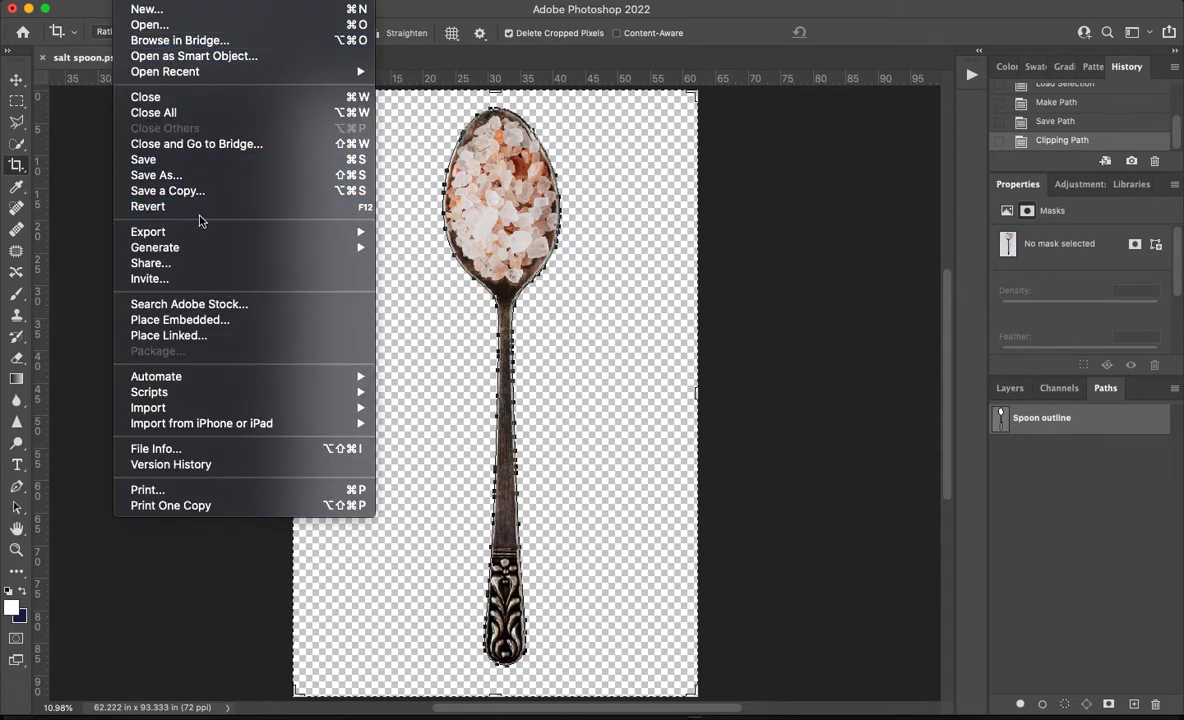
{"action": "left_click", "coordinate": [190, 161]}
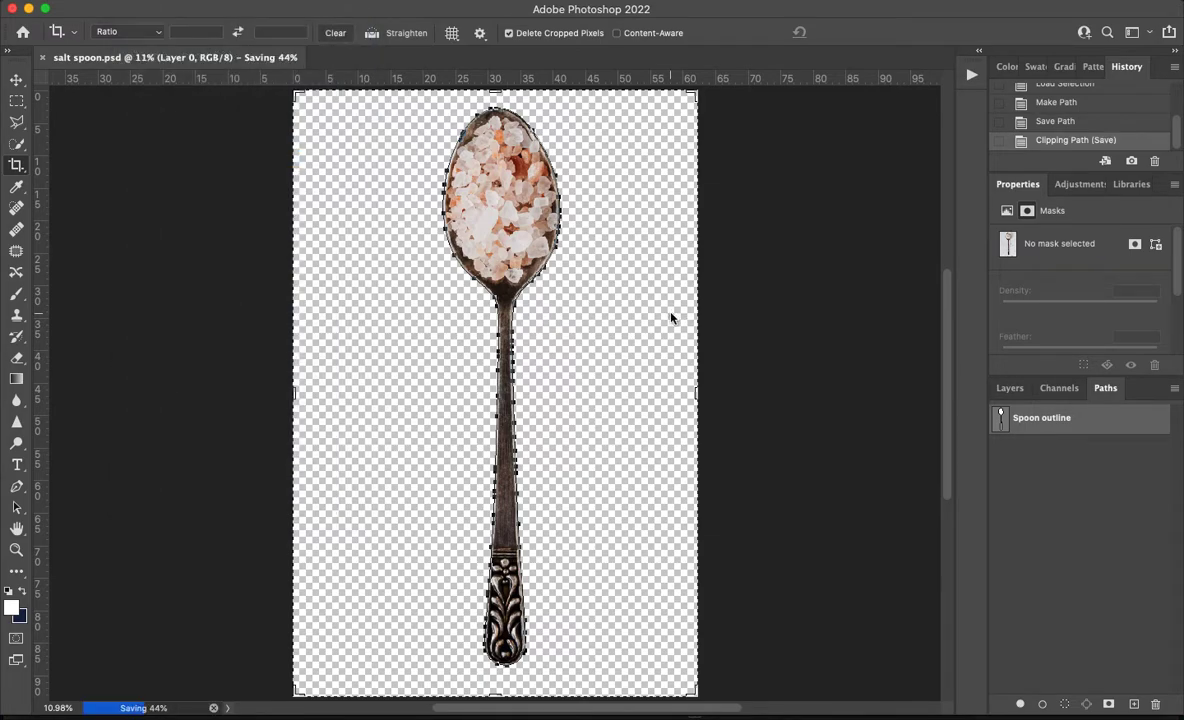
- Return to InDesign and update the modified salt spoon.psd link
{"action": "left_click", "coordinate": [28, 8]}
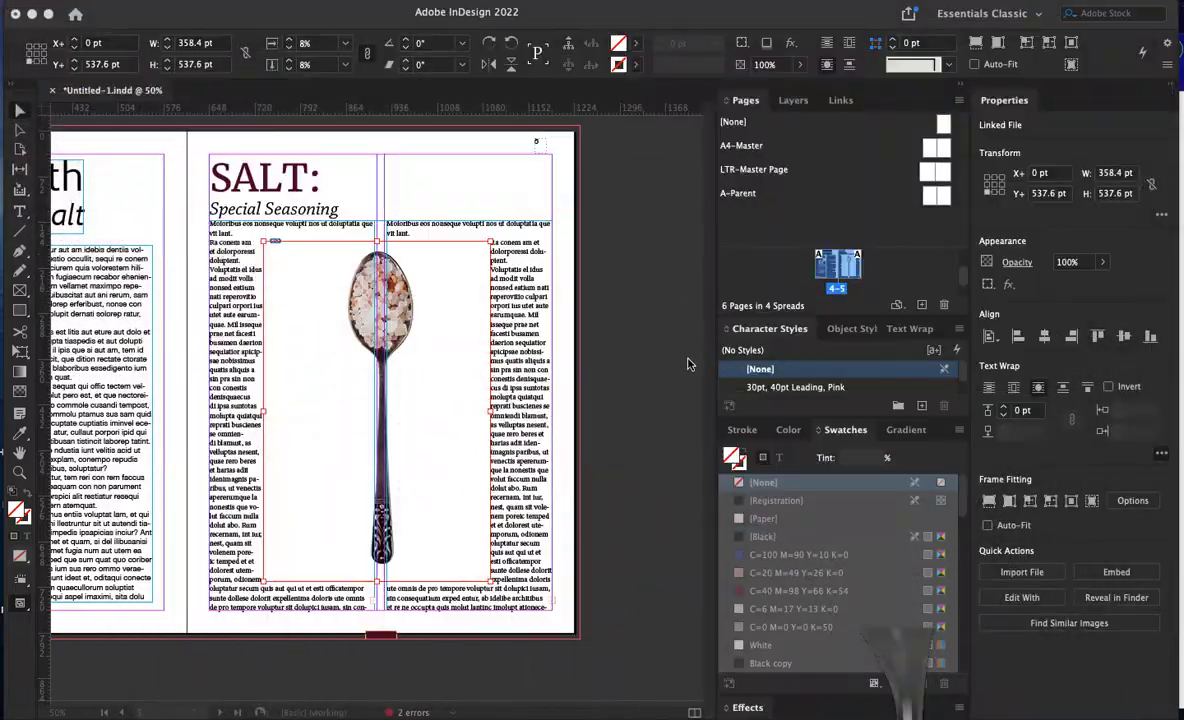
{"action": "left_click", "coordinate": [840, 101]}
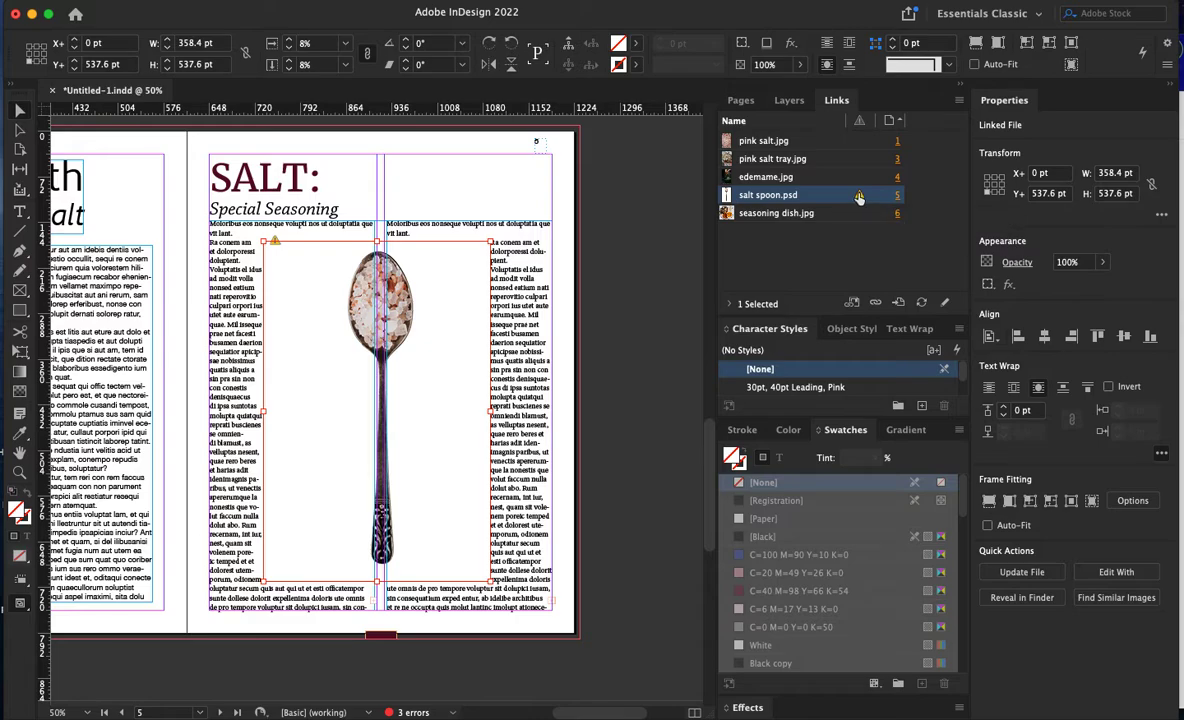
{"action": "left_click", "coordinate": [922, 303]}
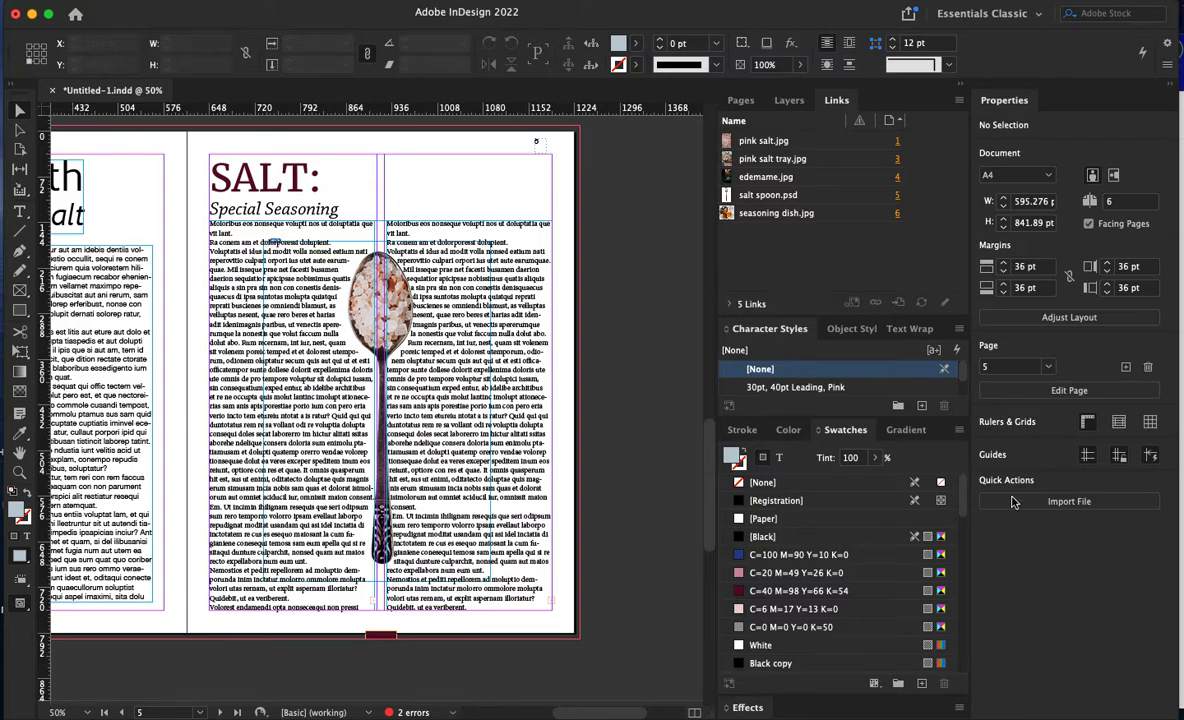
- Set the text wrap offset of the spoon image on page 5 to 9 pt
{"action": "left_click", "coordinate": [380, 316]}
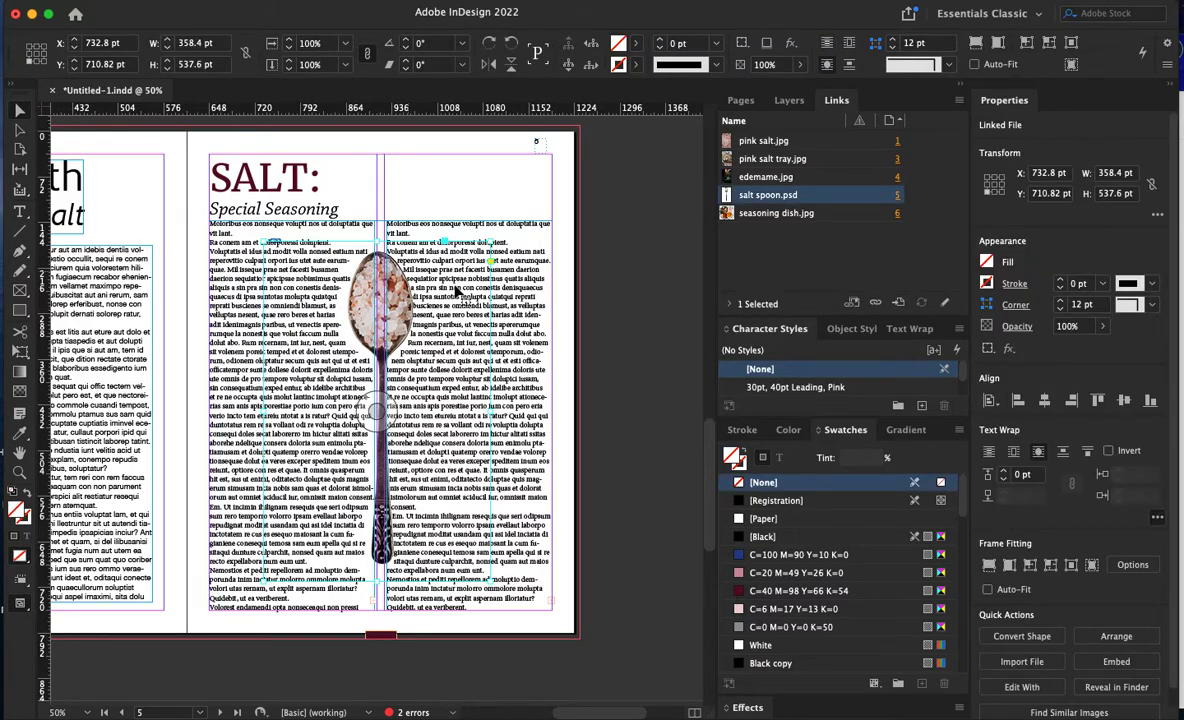
{"action": "left_click", "coordinate": [1004, 472]}
{"action": "left_click", "coordinate": [1005, 473]}
{"action": "left_click", "coordinate": [1005, 473]}
{"action": "left_click", "coordinate": [1005, 473]}
{"action": "left_click", "coordinate": [1005, 473]}
{"action": "left_click", "coordinate": [1005, 473]}
{"action": "left_click", "coordinate": [1005, 473]}
{"action": "left_click", "coordinate": [1005, 473]}
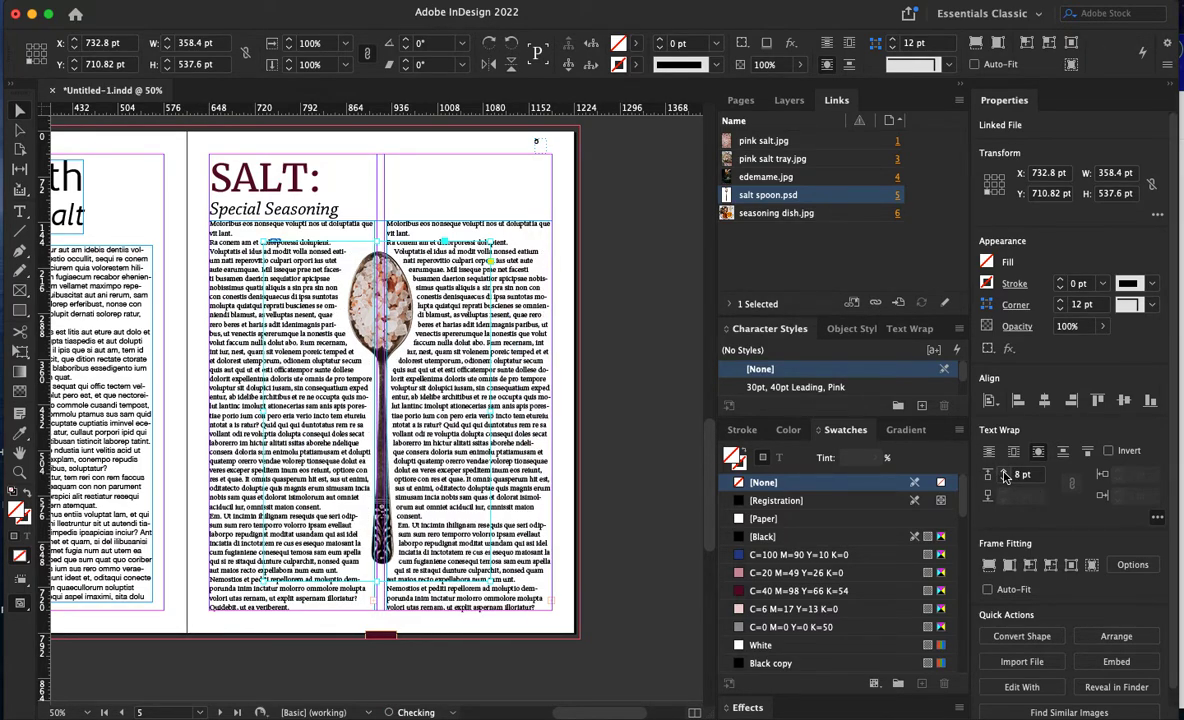
{"action": "left_click", "coordinate": [1005, 473]}
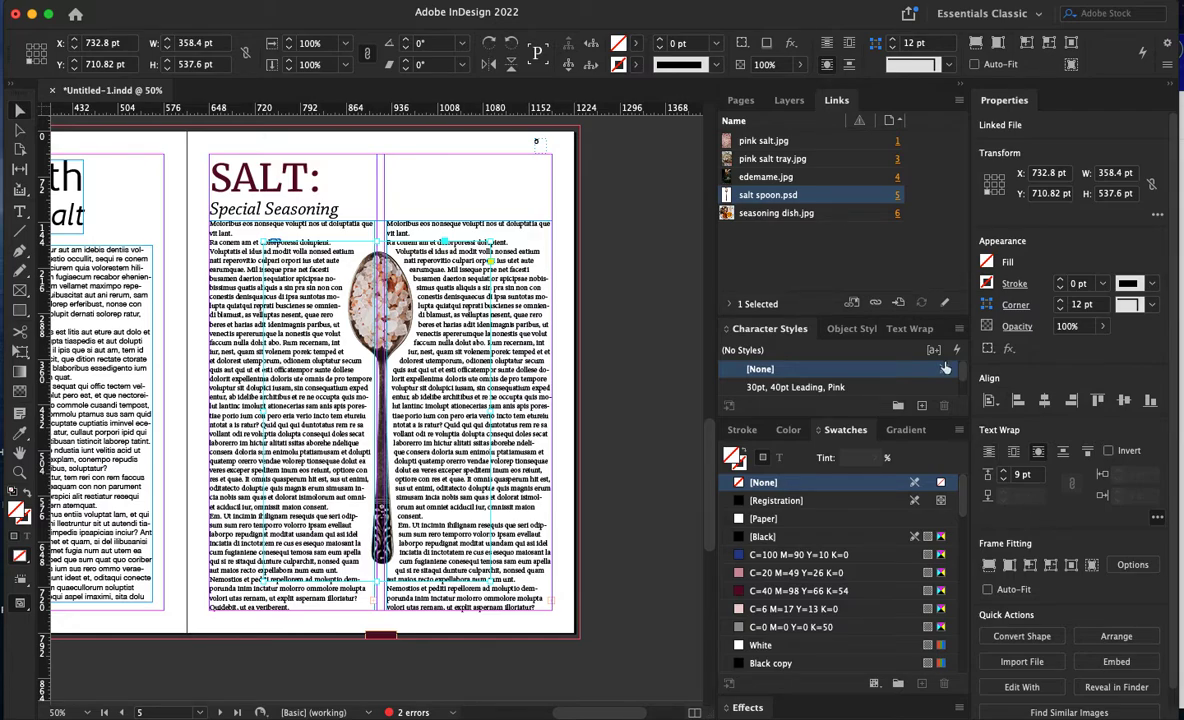
- Try no text wrap and a bounding-box wrap on the spoon, and return to wrapping around the object shape
{"action": "left_click", "coordinate": [908, 328]}
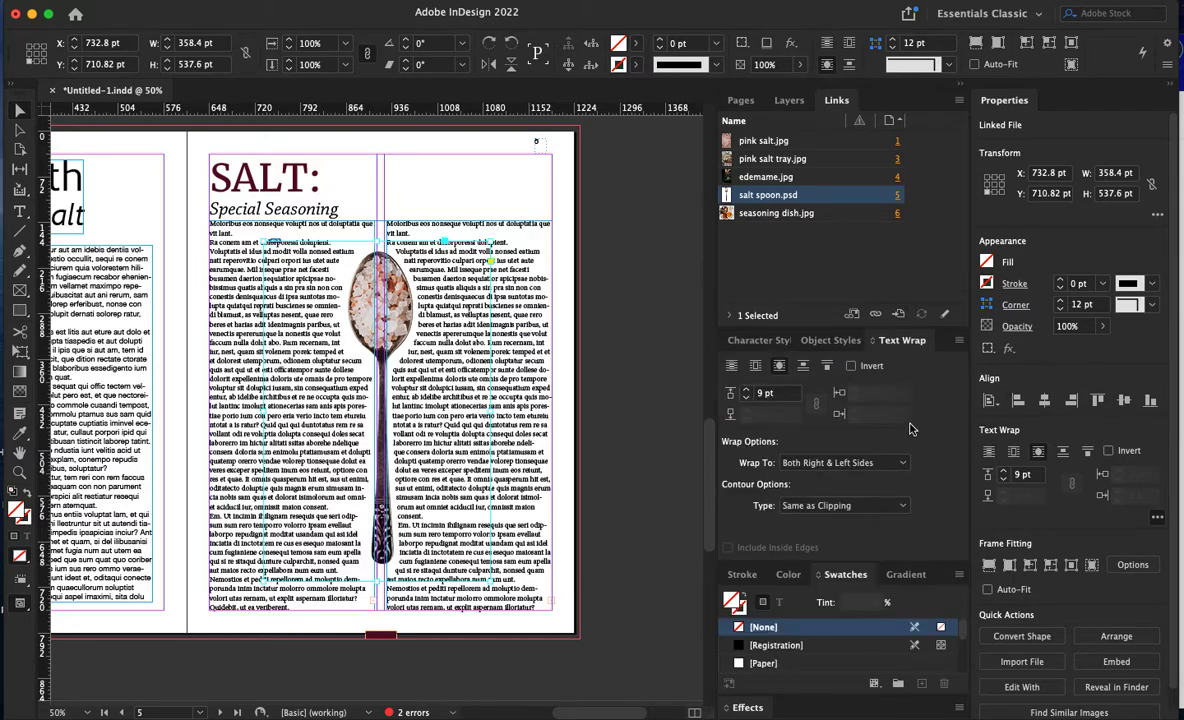
{"action": "left_click", "coordinate": [731, 366]}
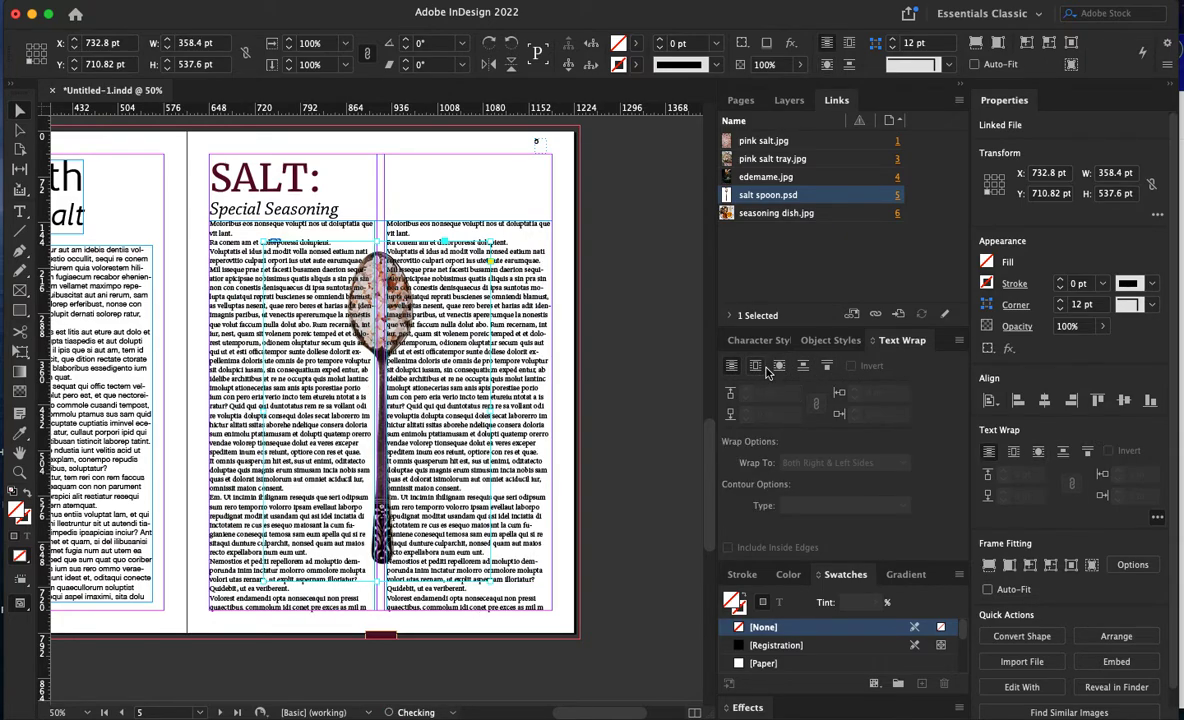
{"action": "left_click", "coordinate": [755, 366]}
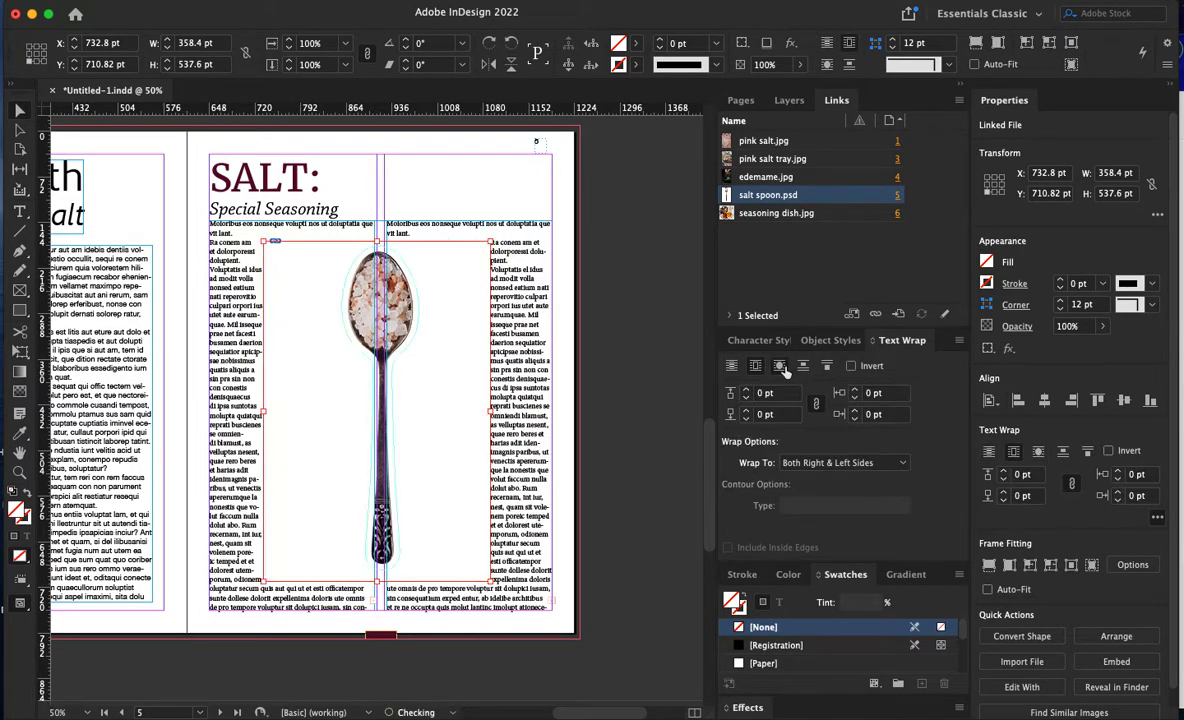
{"action": "left_click", "coordinate": [779, 366]}
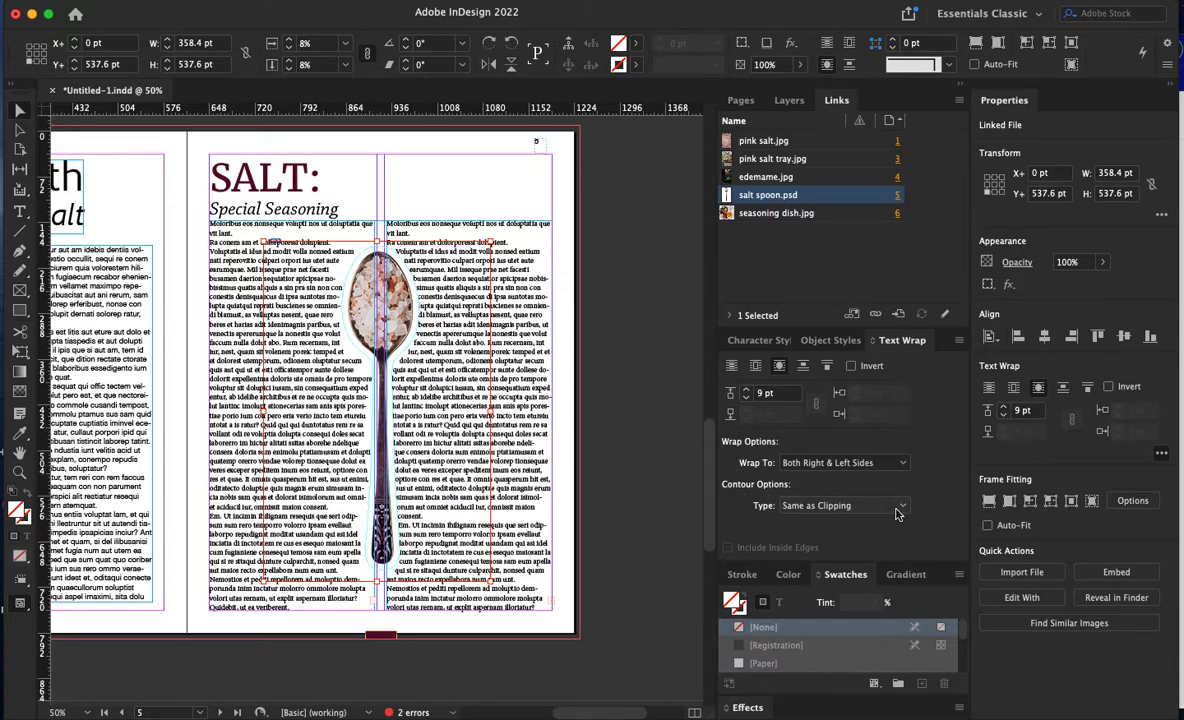
- Set the contour type of the spoon's text wrap to Photoshop Path, using the Spoon outline path
{"action": "left_click", "coordinate": [897, 510]}
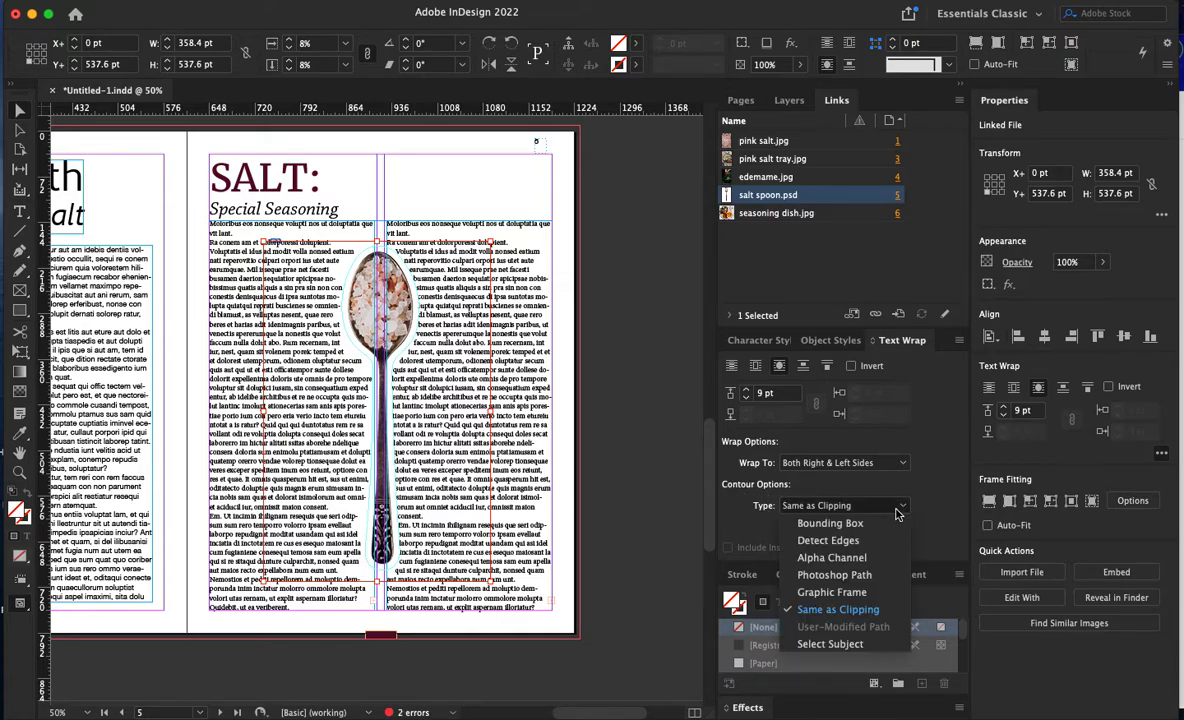
{"action": "left_click", "coordinate": [859, 578]}
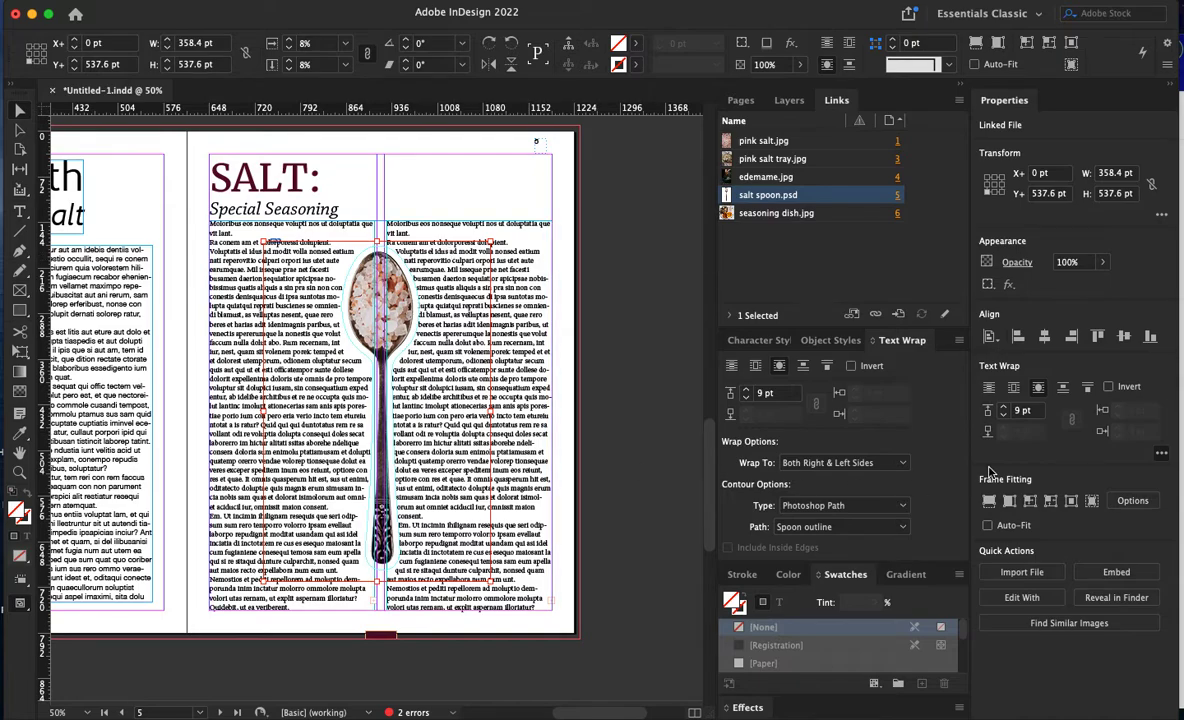
{"action": "left_click", "coordinate": [905, 464]}
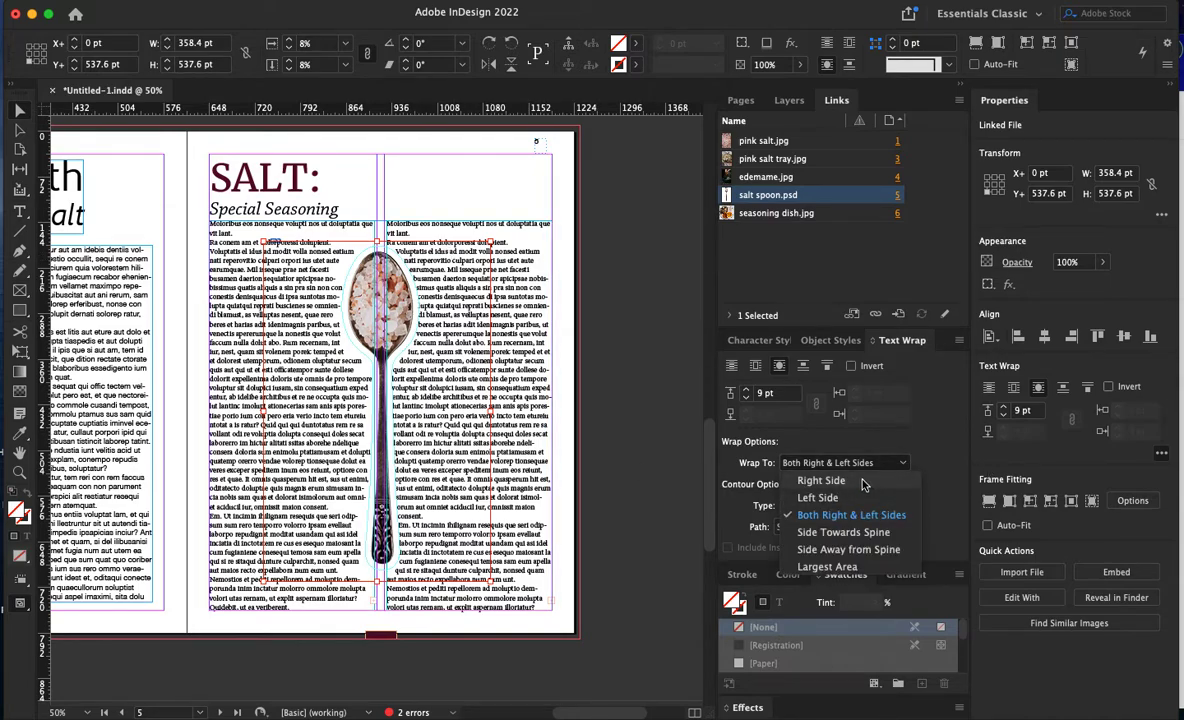
{"action": "left_click", "coordinate": [925, 417]}
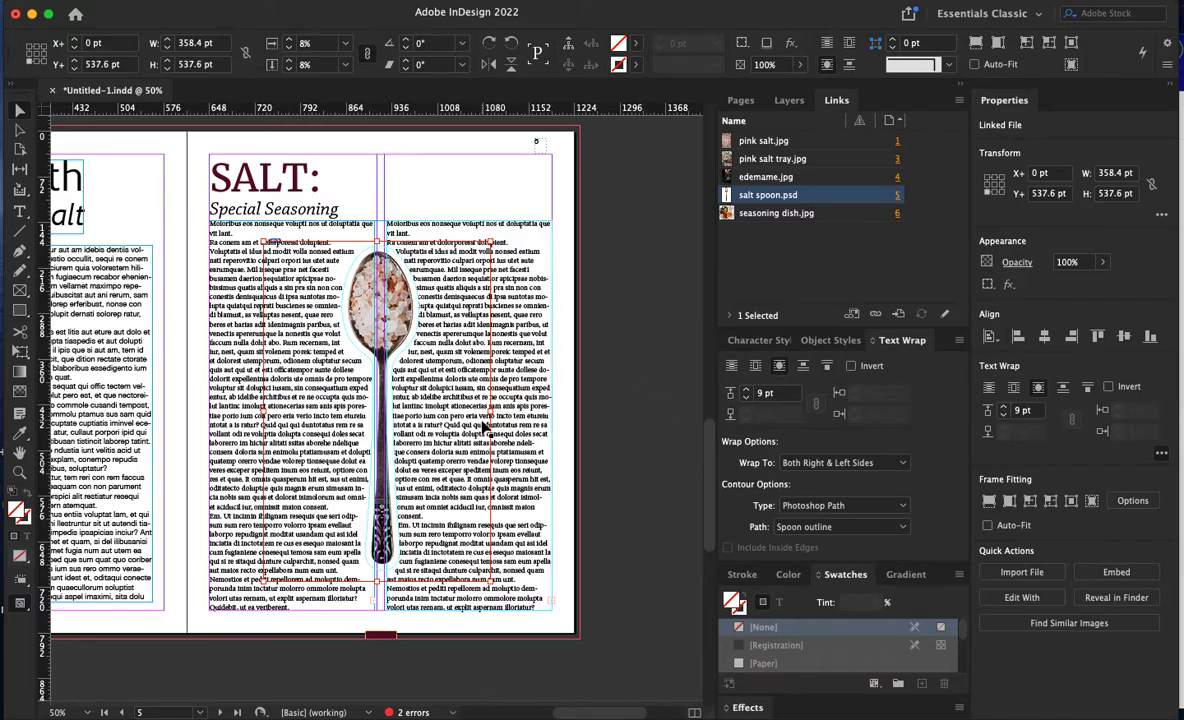
- Draw a circle about 100 pt across with the Ellipse tool, inside the upper-left margins of page 6
{"action": "scroll", "coordinate": [484, 427], "scroll_direction": "up", "scroll_amount": 2}
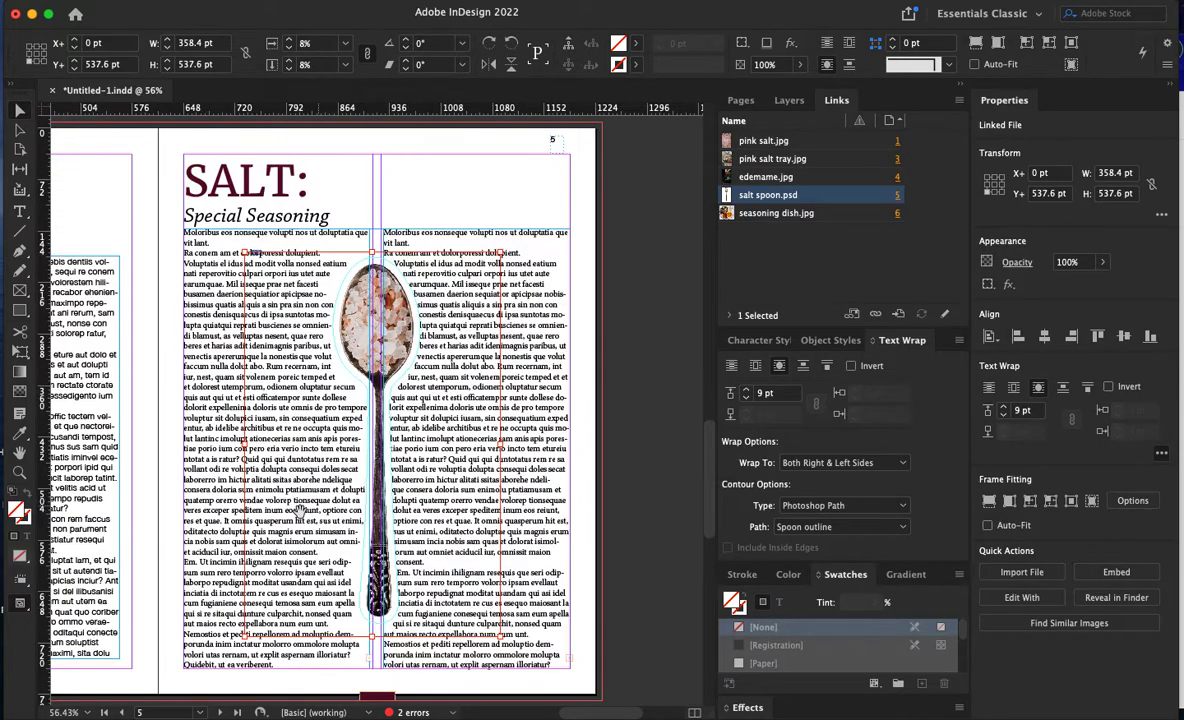
{"action": "scroll", "coordinate": [423, 335], "scroll_direction": "down", "scroll_amount": 3}
{"action": "scroll", "coordinate": [423, 335], "scroll_direction": "down", "scroll_amount": 10}
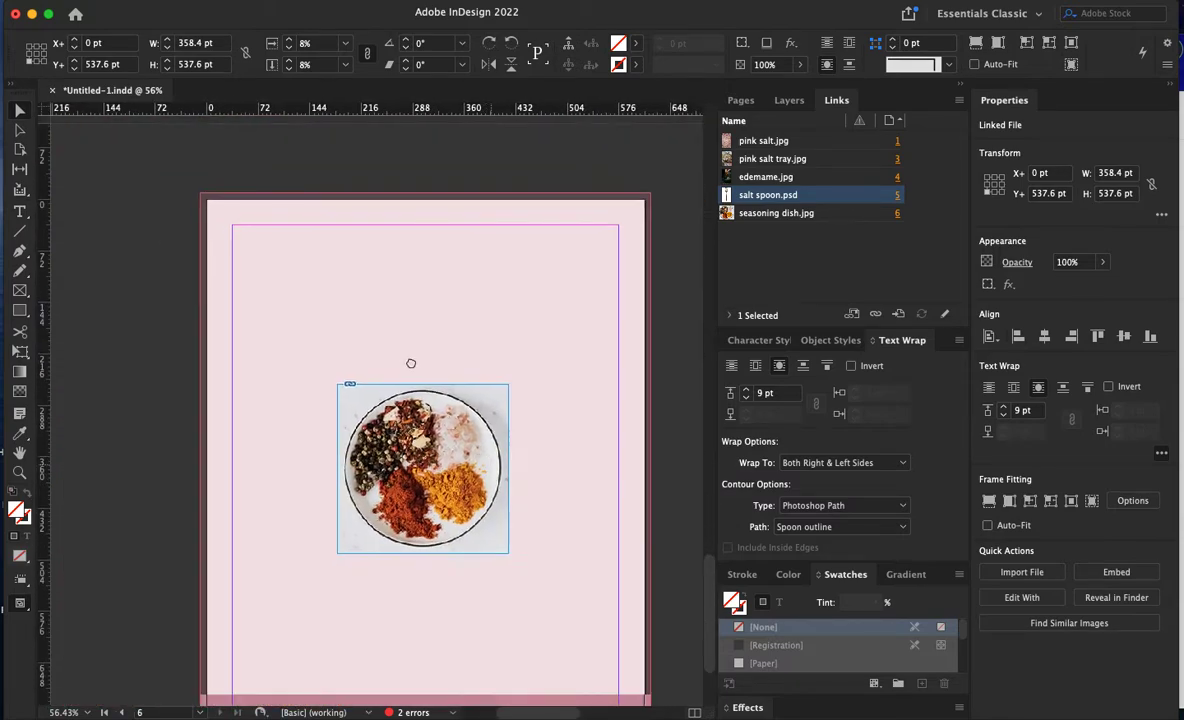
{"action": "left_click_drag", "start_coordinate": [441, 421], "coordinate": [501, 421]}
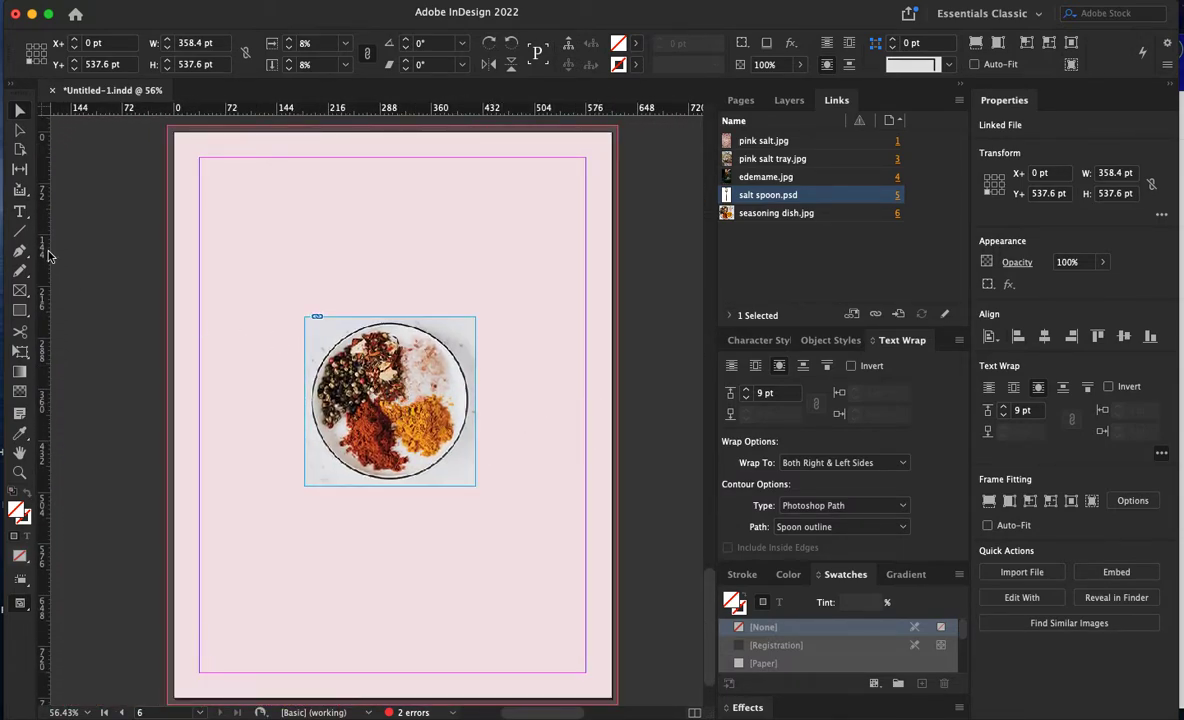
{"action": "left_click_drag", "start_coordinate": [22, 312], "coordinate": [72, 324]}
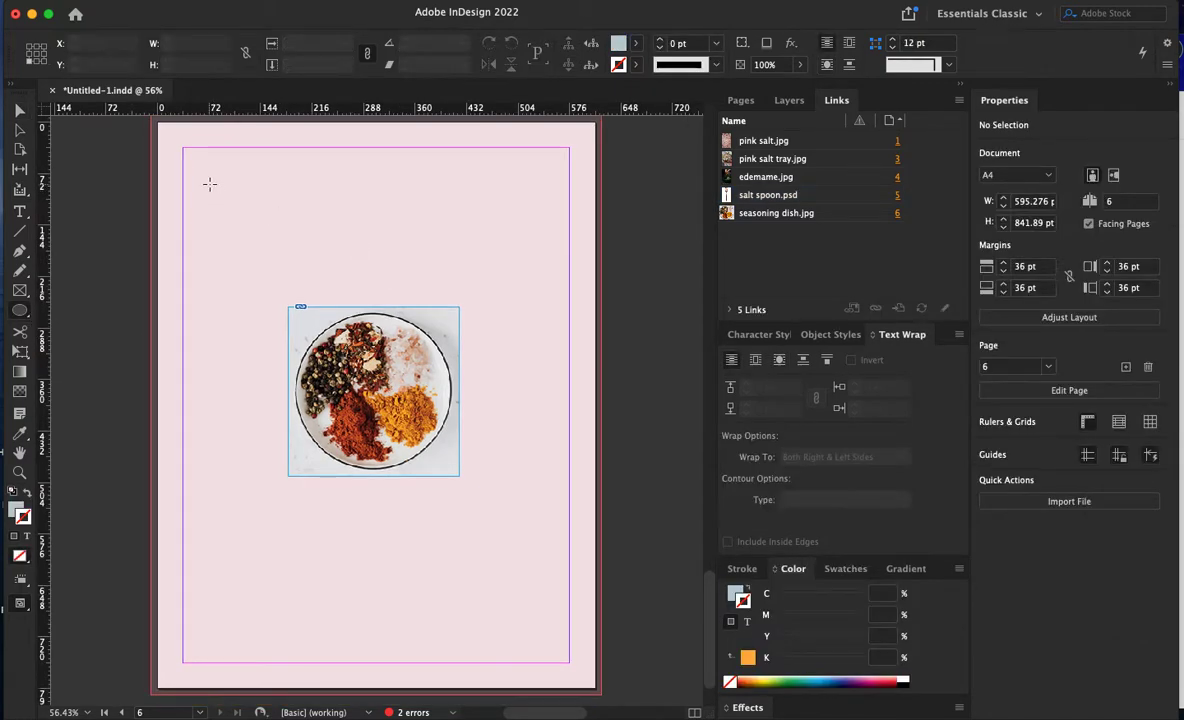
{"action": "left_click_drag", "start_coordinate": [209, 183], "coordinate": [281, 265]}
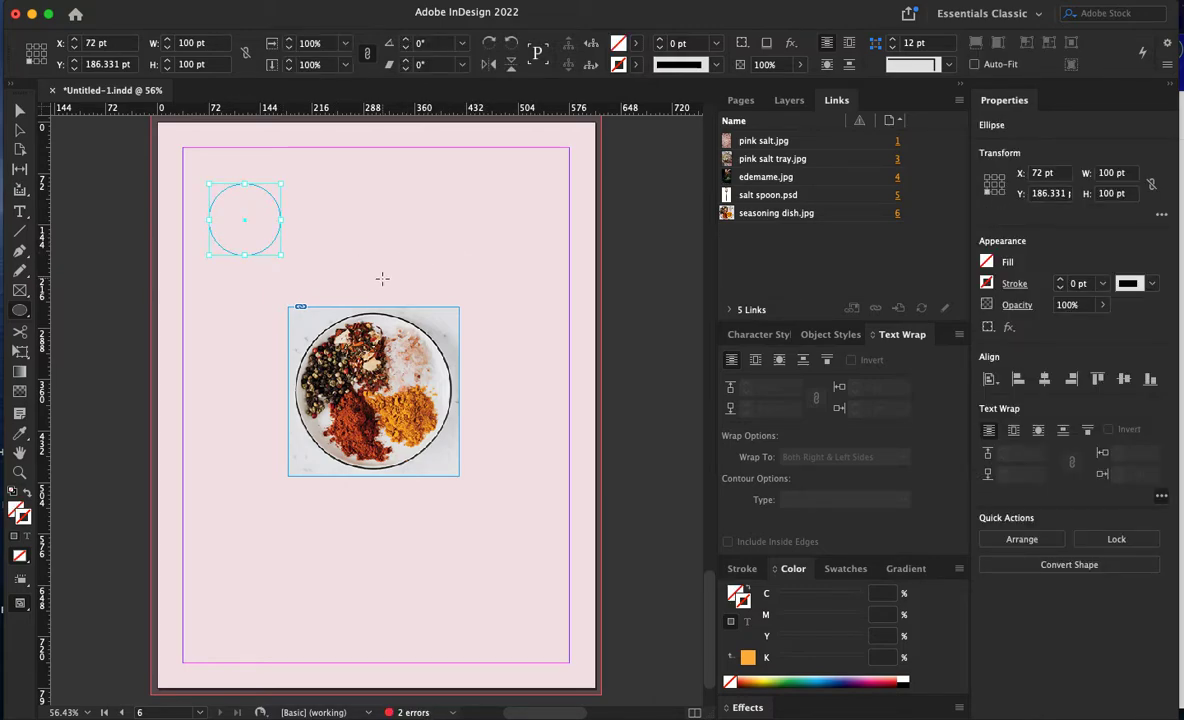
- Fill the circle on page 6 with the C=40 M=98 Y=66 K=54 swatch
{"action": "left_click", "coordinate": [620, 43]}
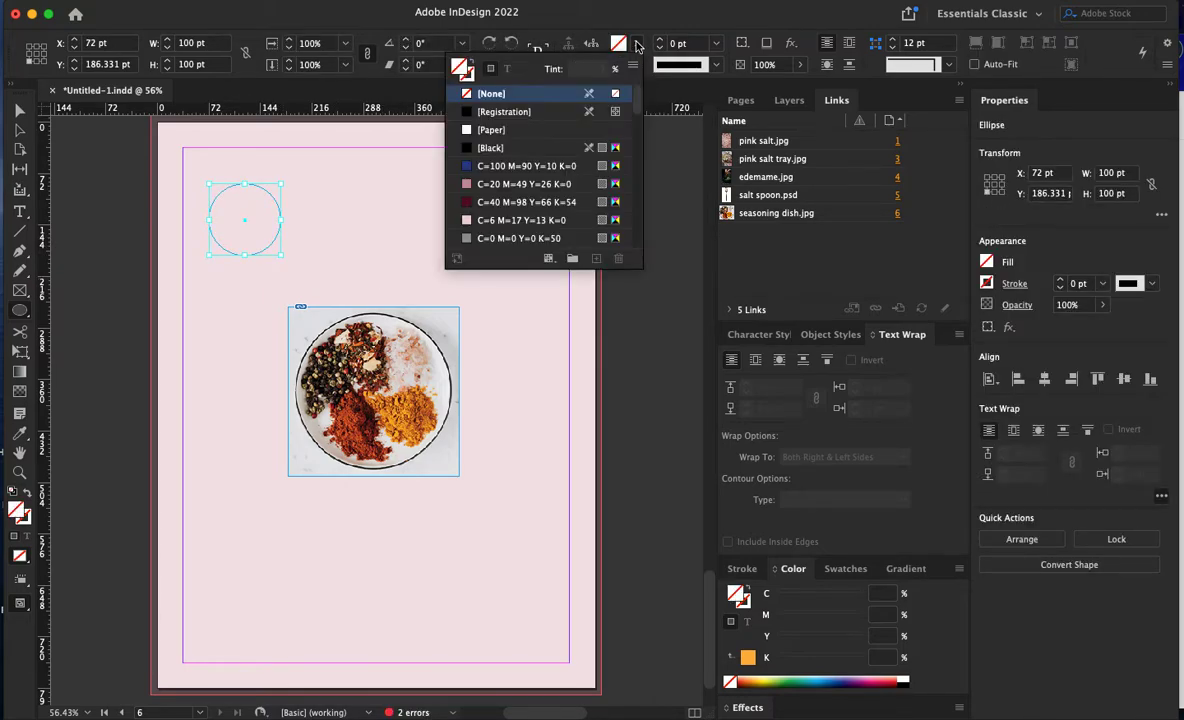
{"action": "left_click", "coordinate": [522, 184]}
{"action": "left_click", "coordinate": [525, 202]}
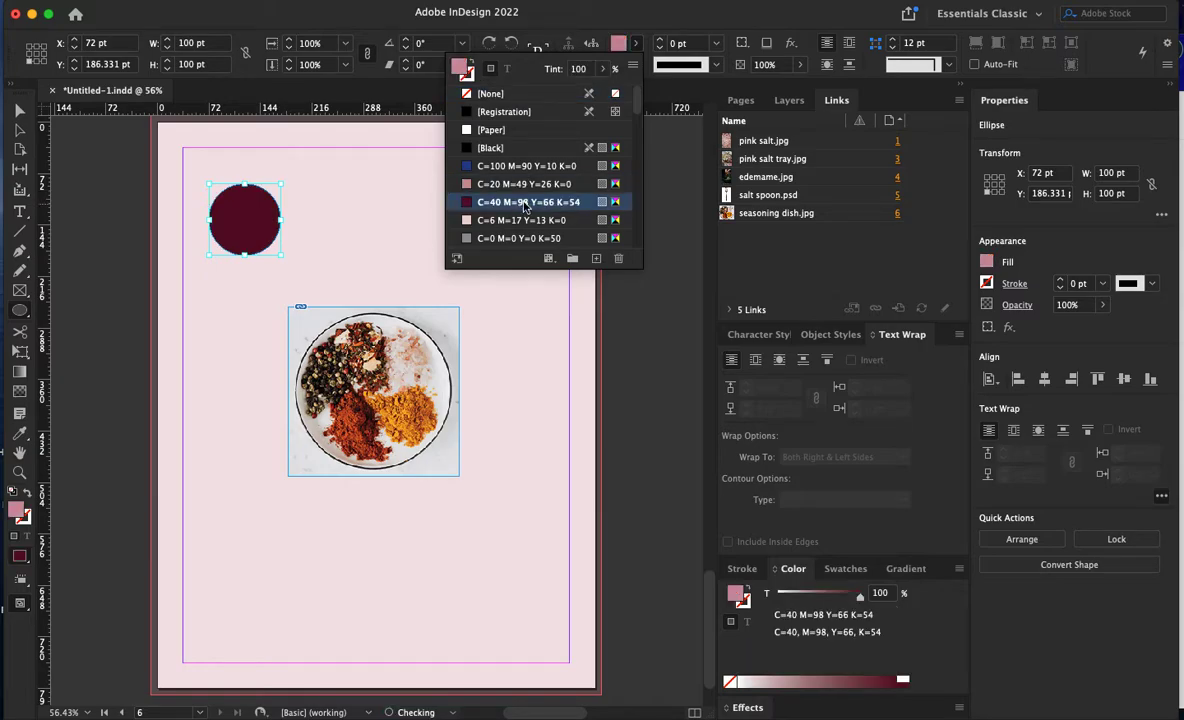
{"action": "left_click", "coordinate": [637, 45]}
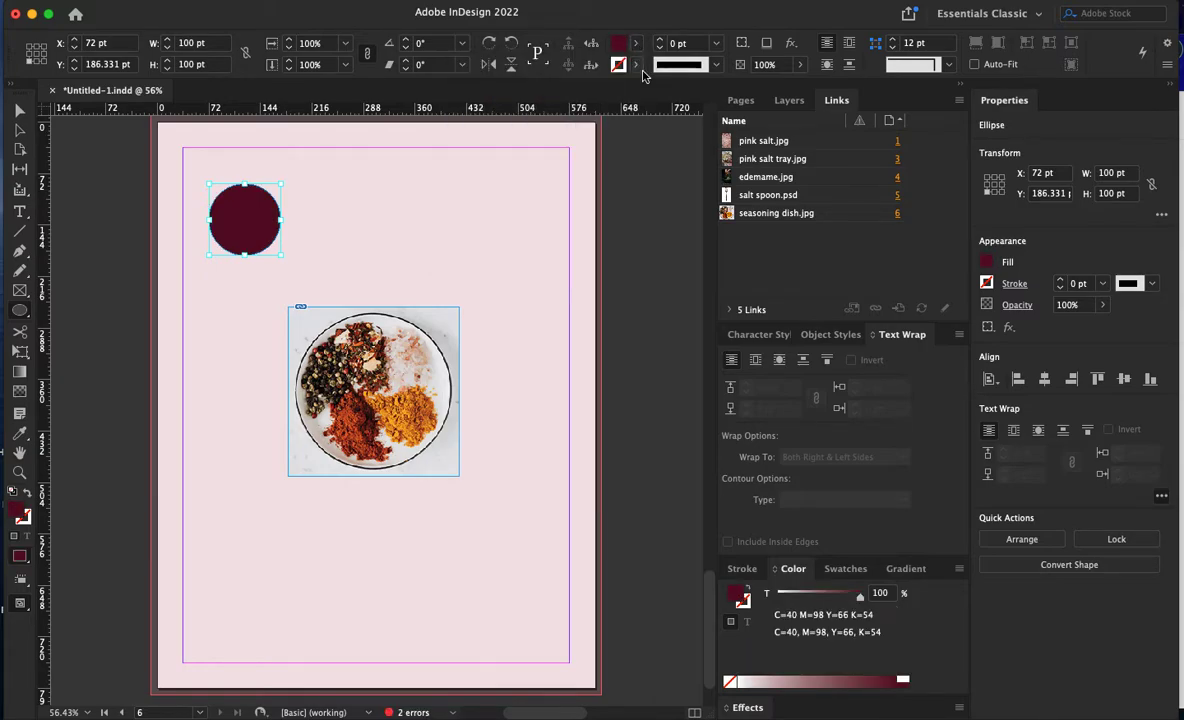
- Fill the circle with the orange sampled from the yellow spice in the seasoning dish image, hex ec943b
{"action": "left_click", "coordinate": [988, 262]}
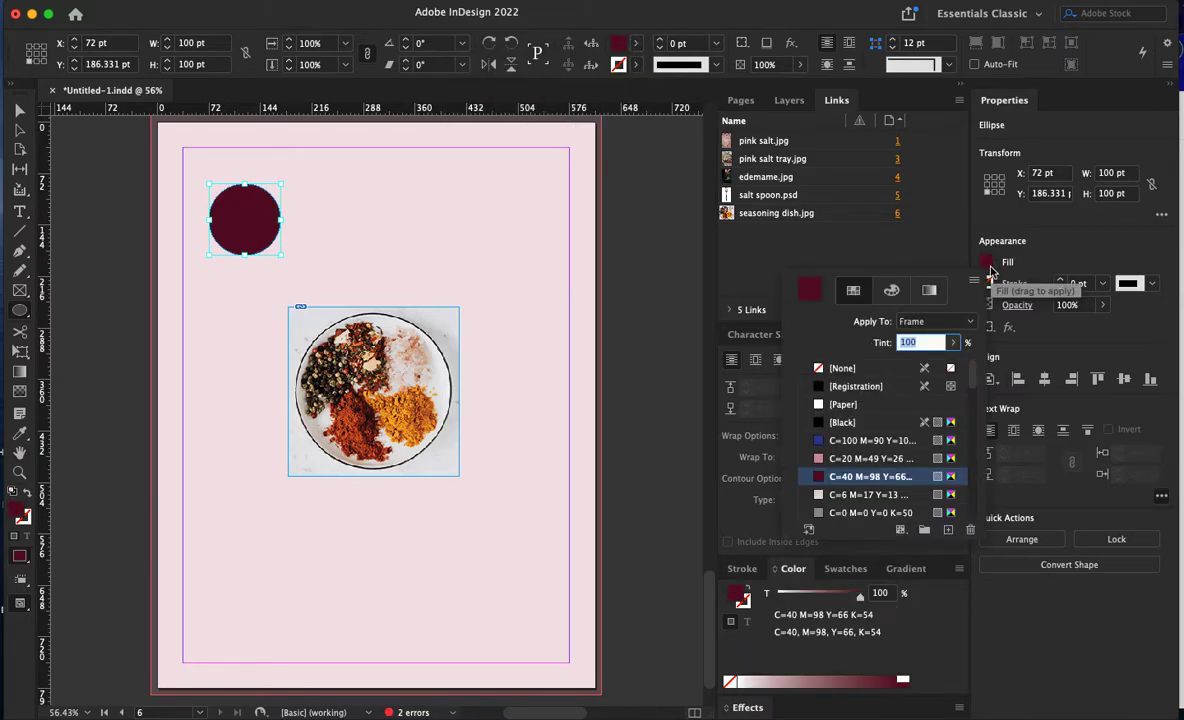
{"action": "double_click", "coordinate": [809, 299]}
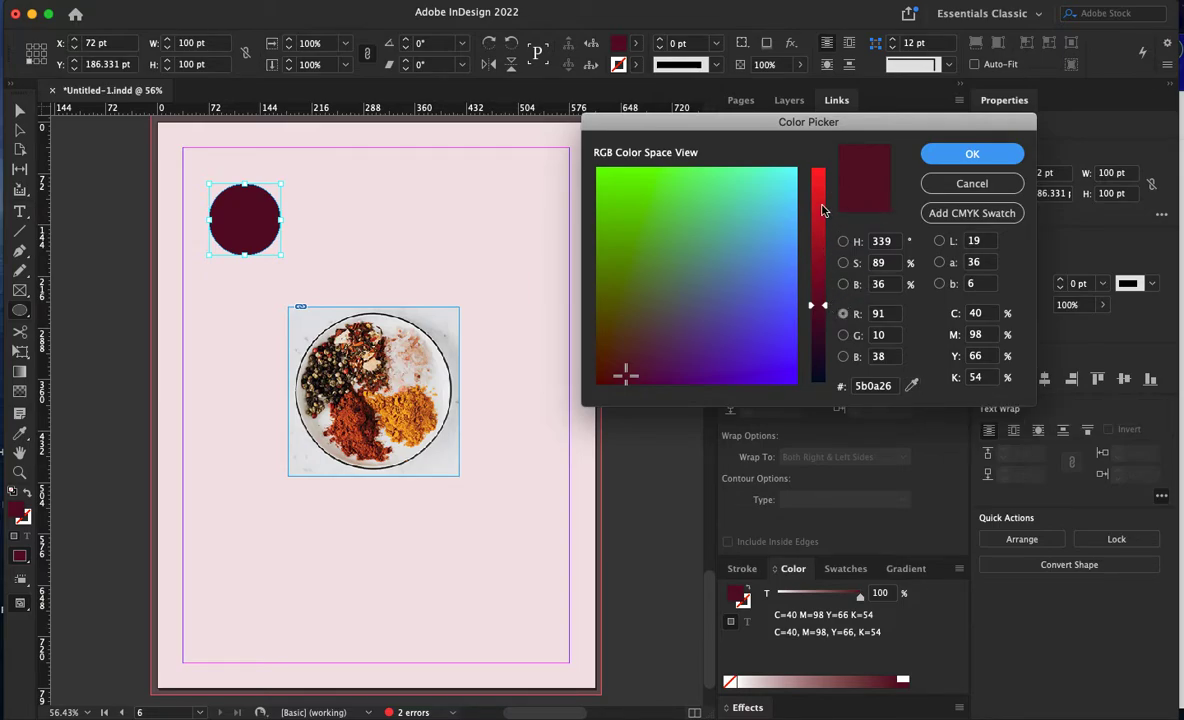
{"action": "left_click", "coordinate": [818, 239]}
{"action": "left_click_drag", "start_coordinate": [743, 190], "coordinate": [662, 202]}
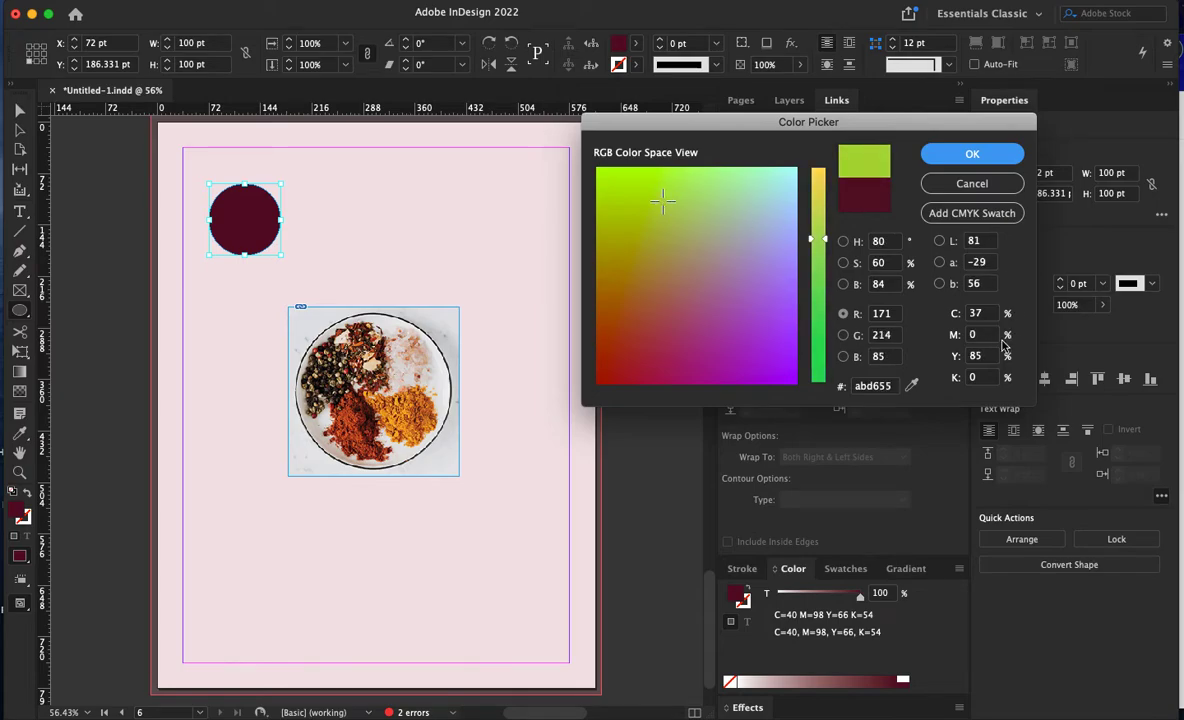
{"action": "left_click", "coordinate": [915, 388]}
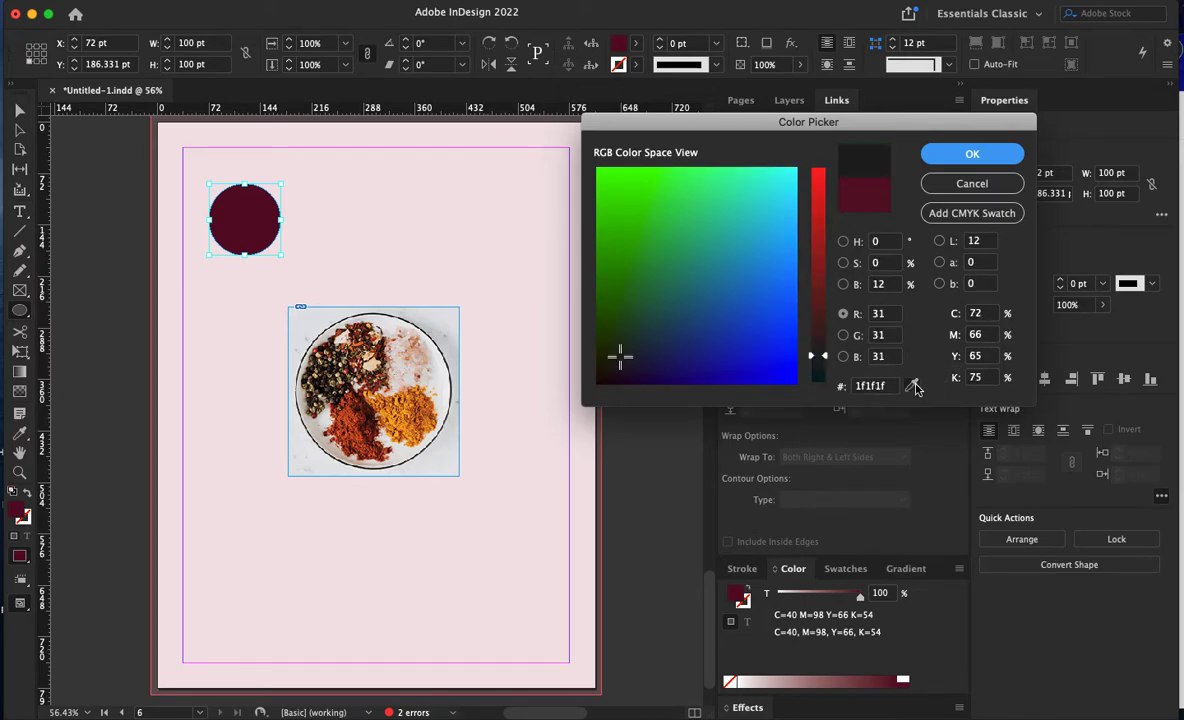
{"action": "left_click_drag", "start_coordinate": [915, 388], "coordinate": [531, 235]}
{"action": "left_click_drag", "start_coordinate": [449, 374], "coordinate": [410, 412]}
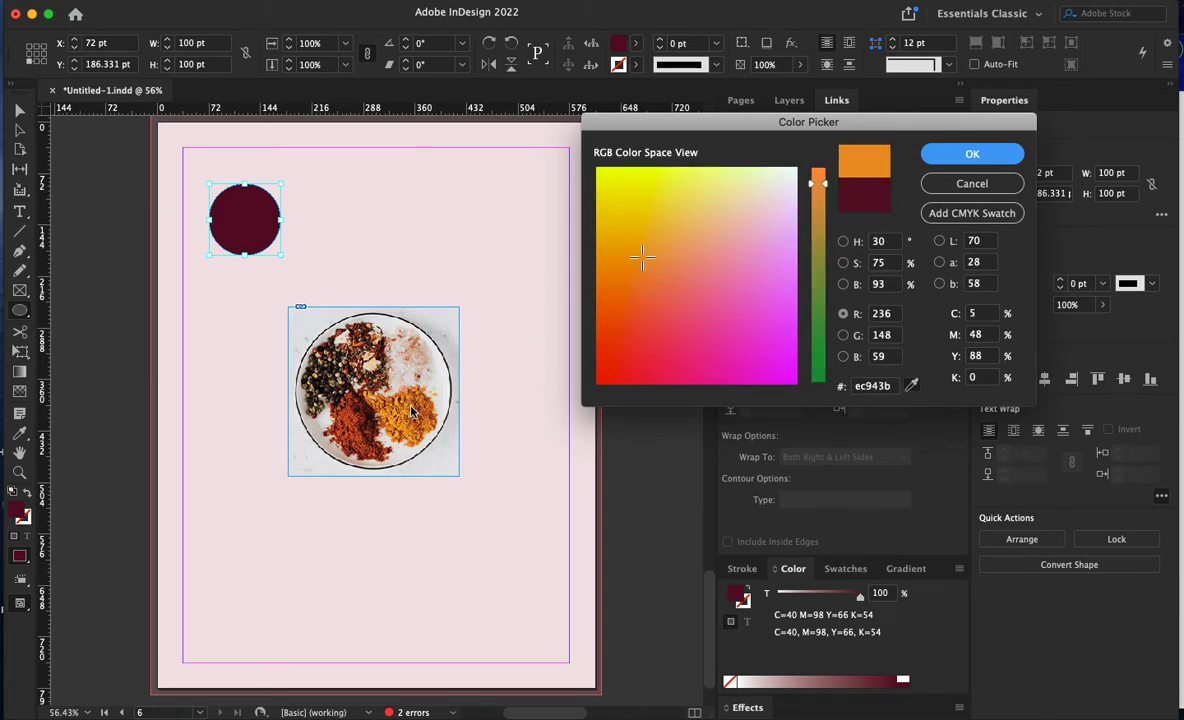
{"action": "left_click", "coordinate": [960, 155]}
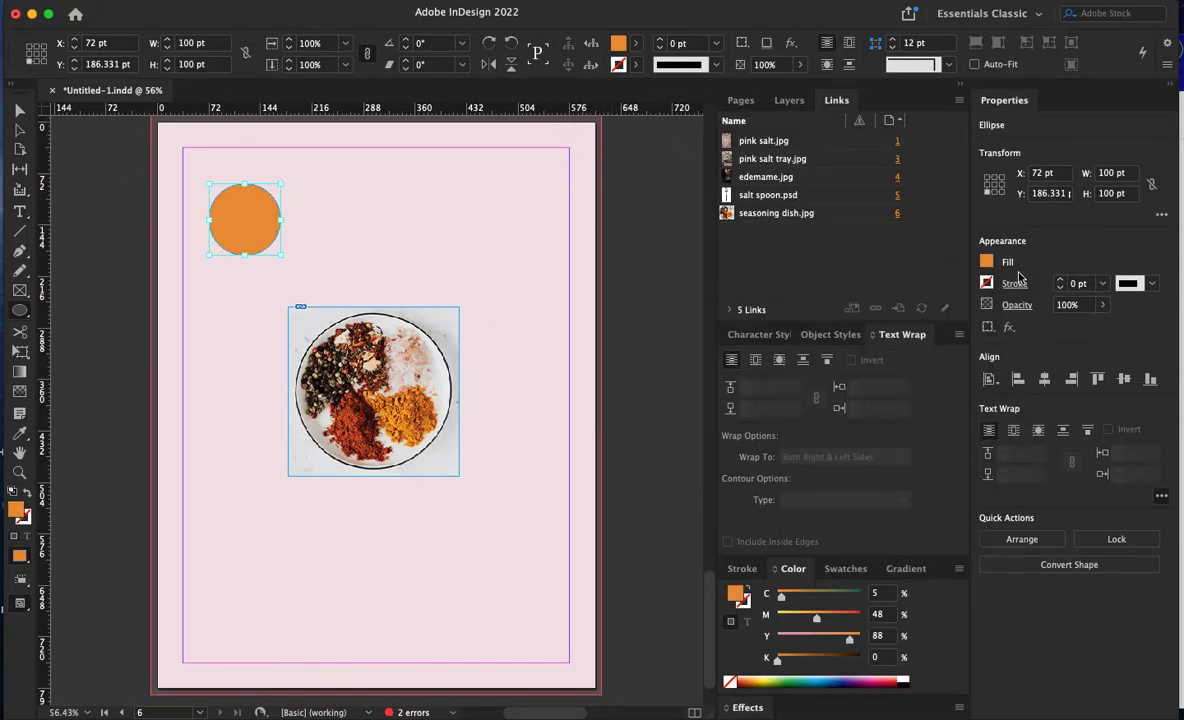
- Colour the circle's stroke with the red sampled from the seasoning dish image, hex bd412c
{"action": "left_click", "coordinate": [989, 283]}
{"action": "double_click", "coordinate": [804, 308]}
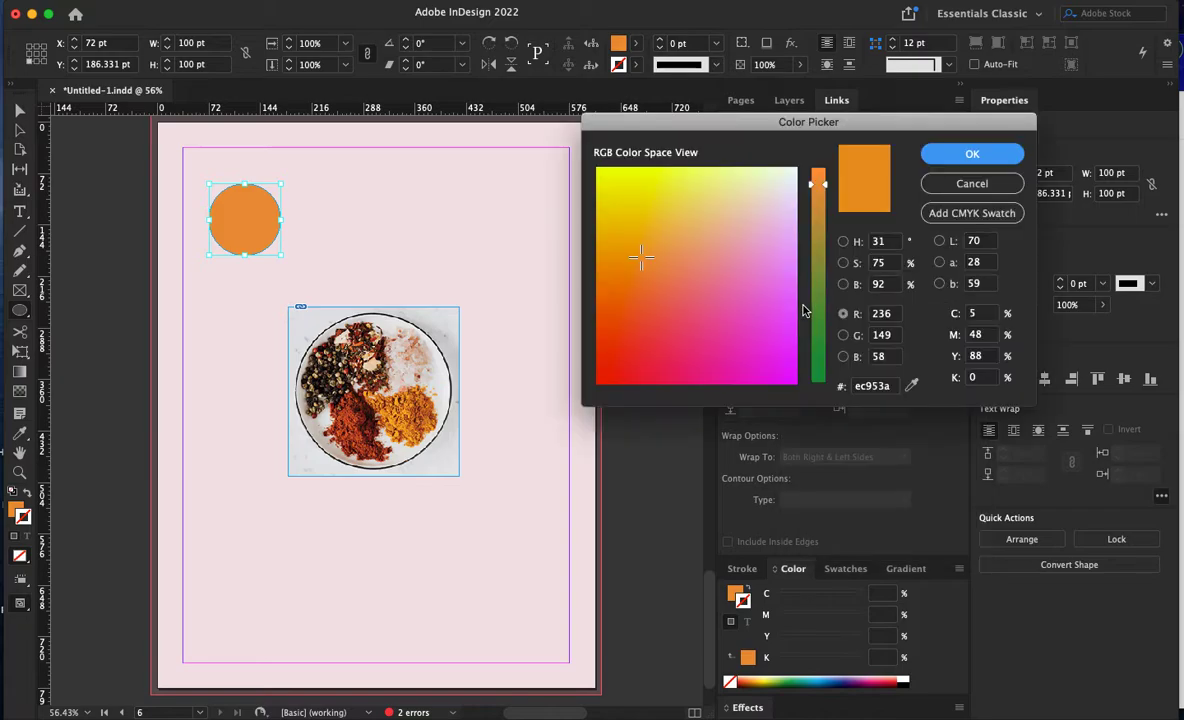
{"action": "left_click", "coordinate": [911, 386]}
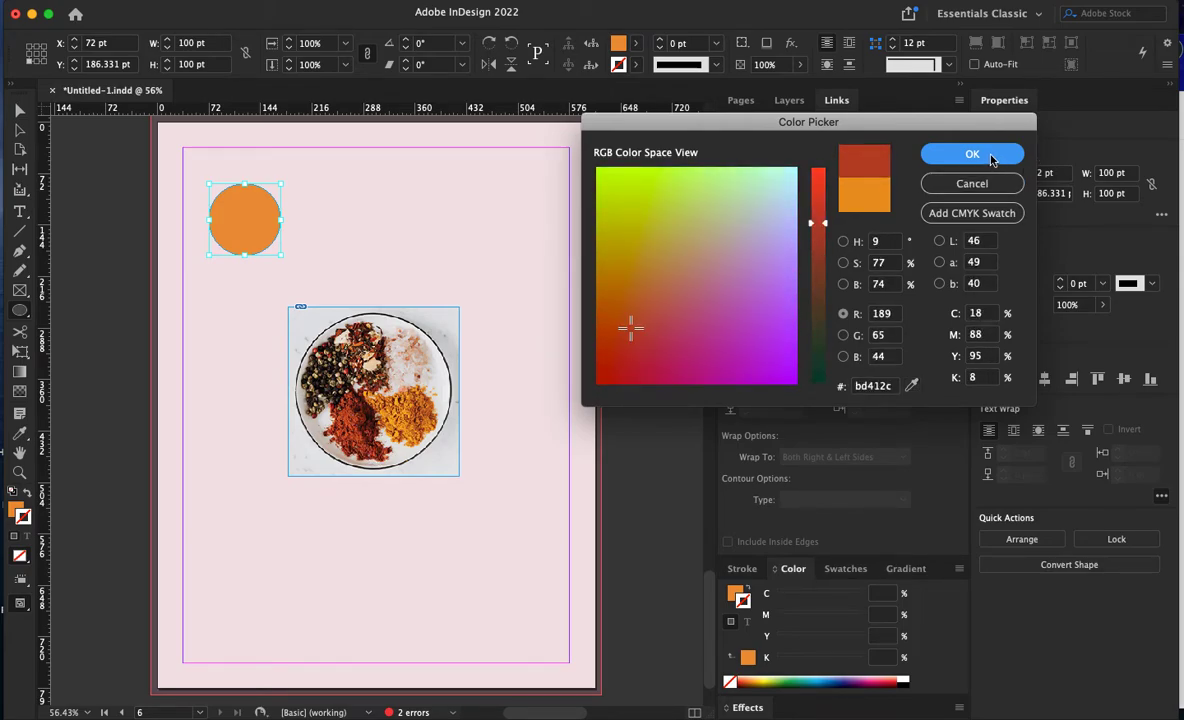
{"action": "key", "text": "Return"}
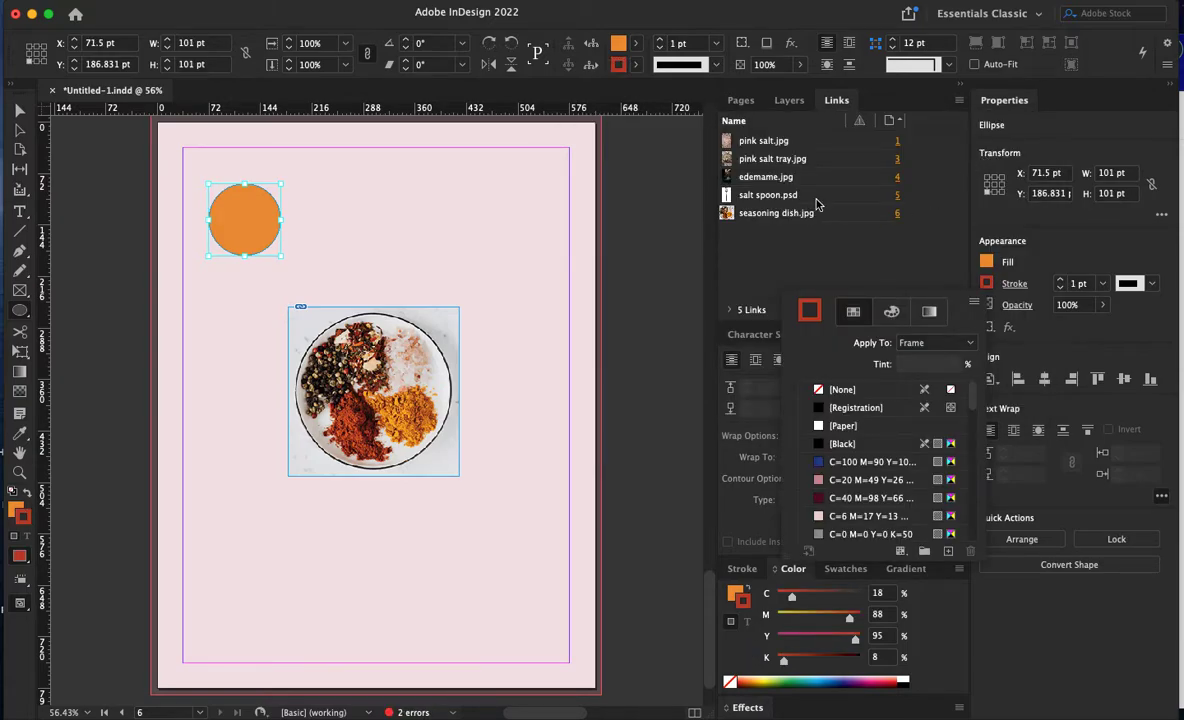
- Give the circle's stroke the Left Slant Hash type and a weight of 9 pt
{"action": "left_click", "coordinate": [717, 43]}
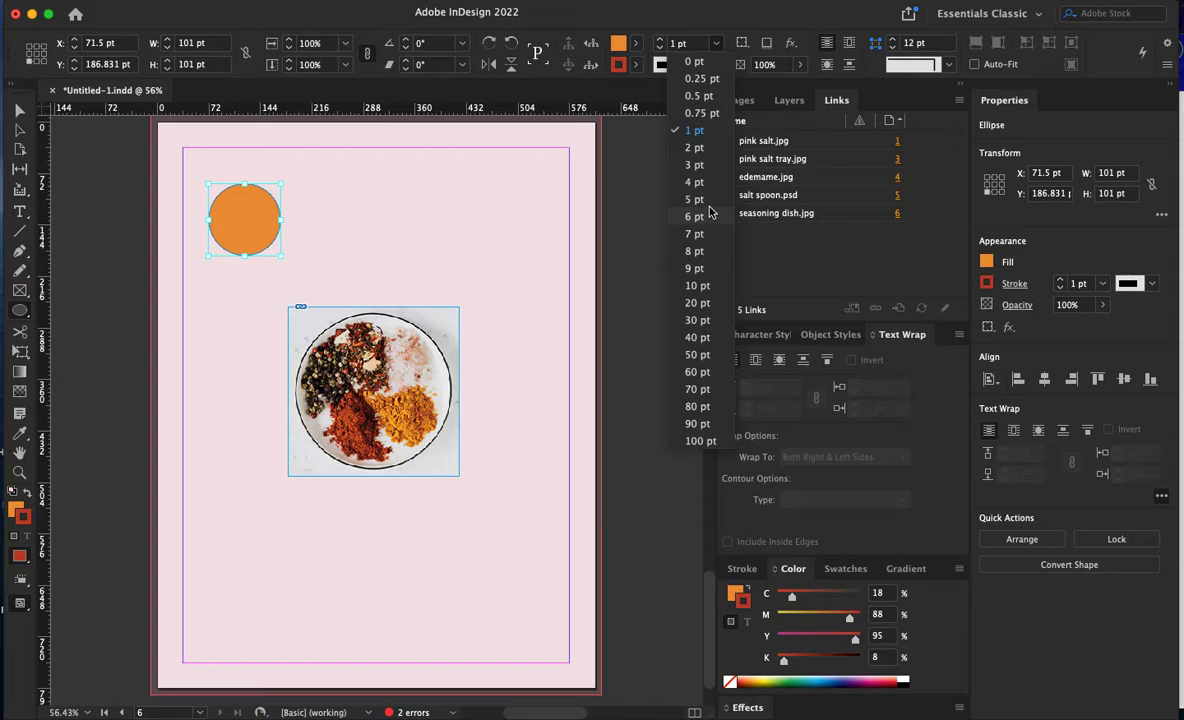
{"action": "left_click", "coordinate": [697, 199]}
{"action": "left_click", "coordinate": [716, 66]}
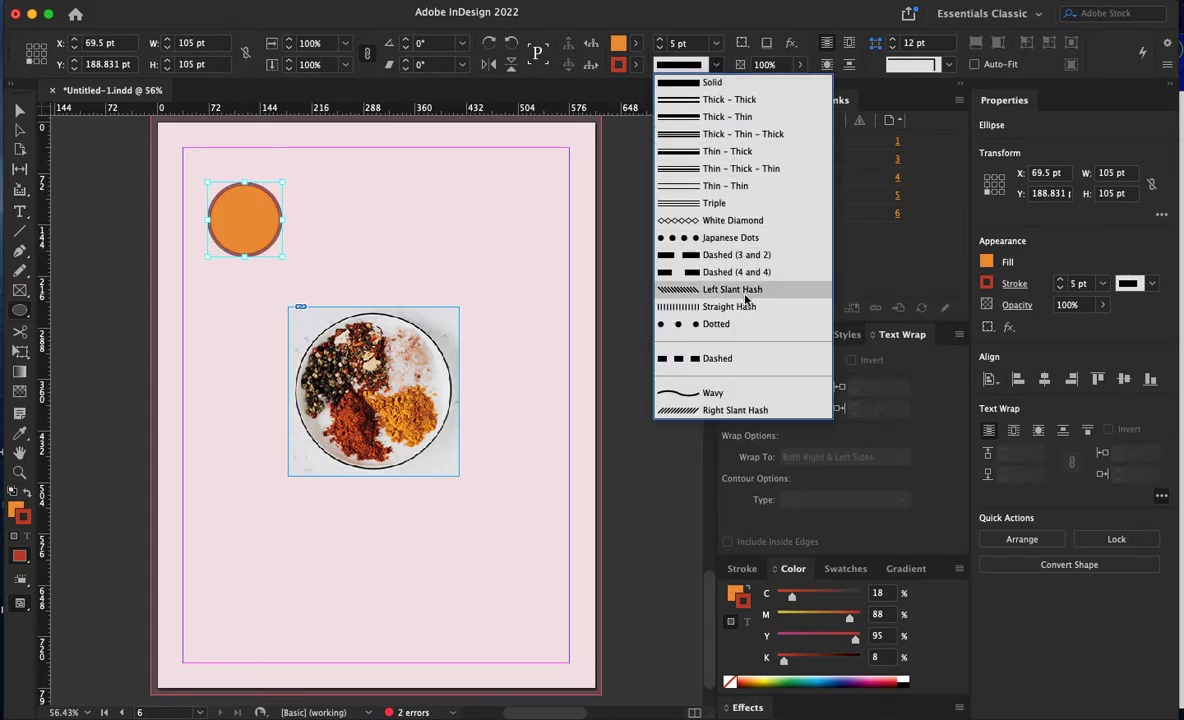
{"action": "left_click", "coordinate": [690, 288]}
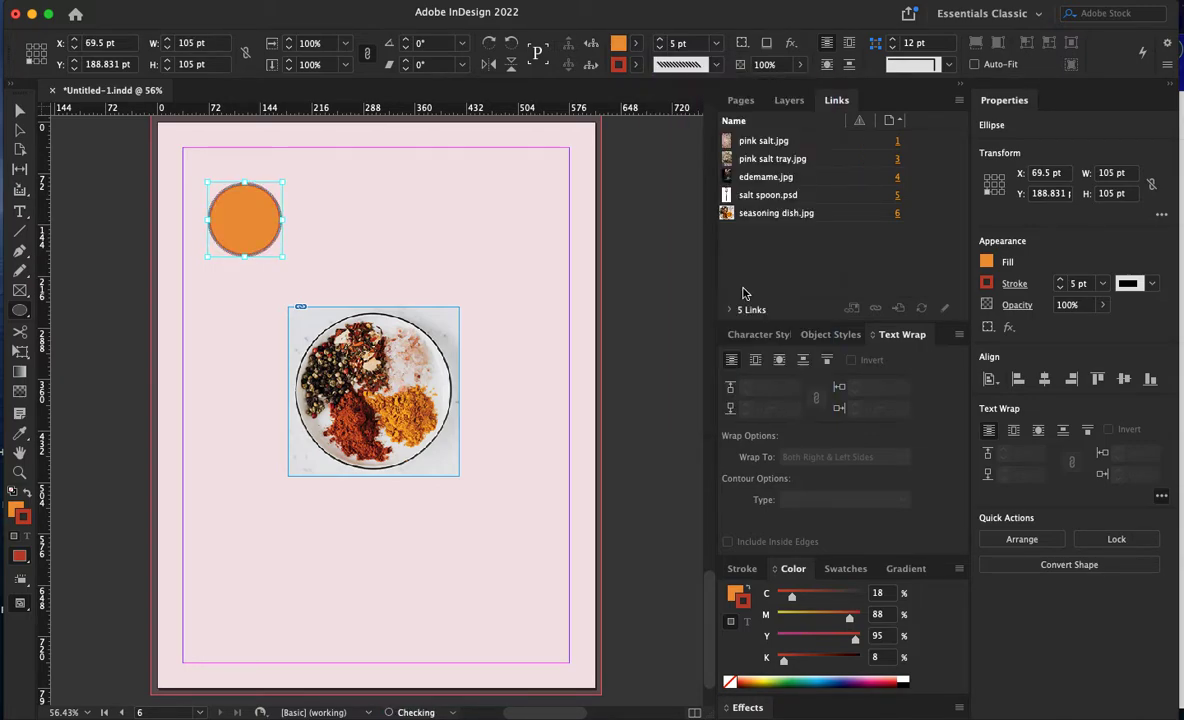
{"action": "left_click", "coordinate": [716, 43]}
{"action": "left_click", "coordinate": [695, 251]}
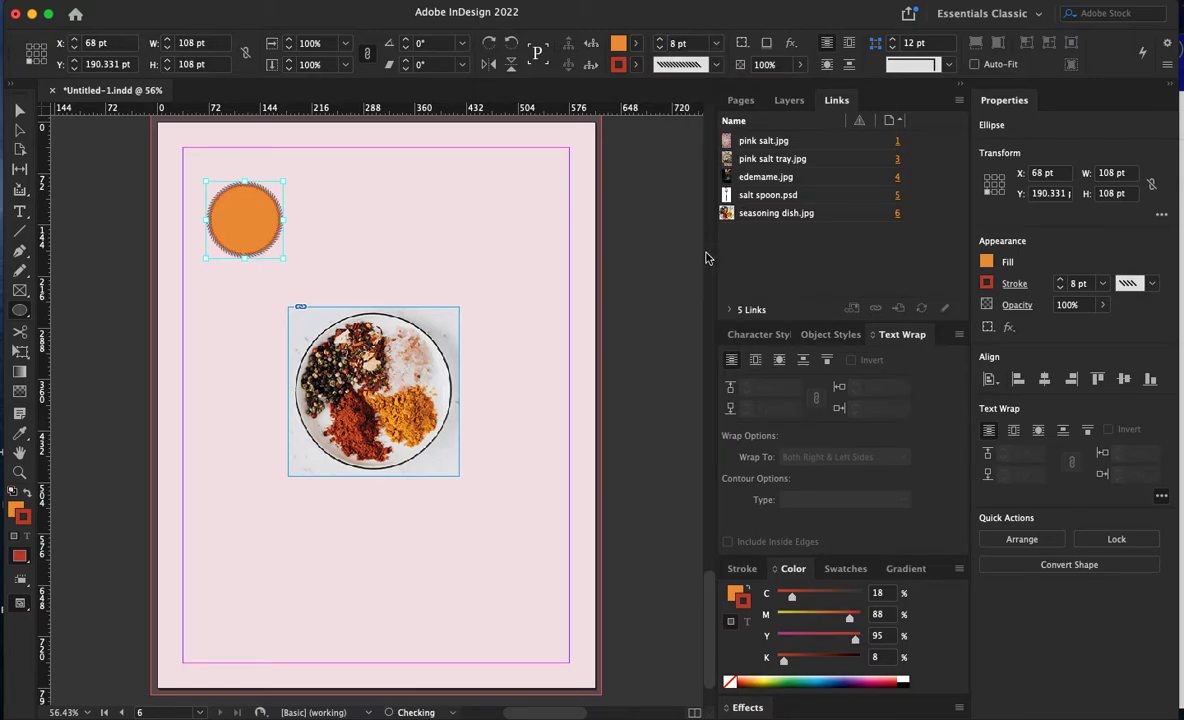
{"action": "left_click", "coordinate": [716, 65]}
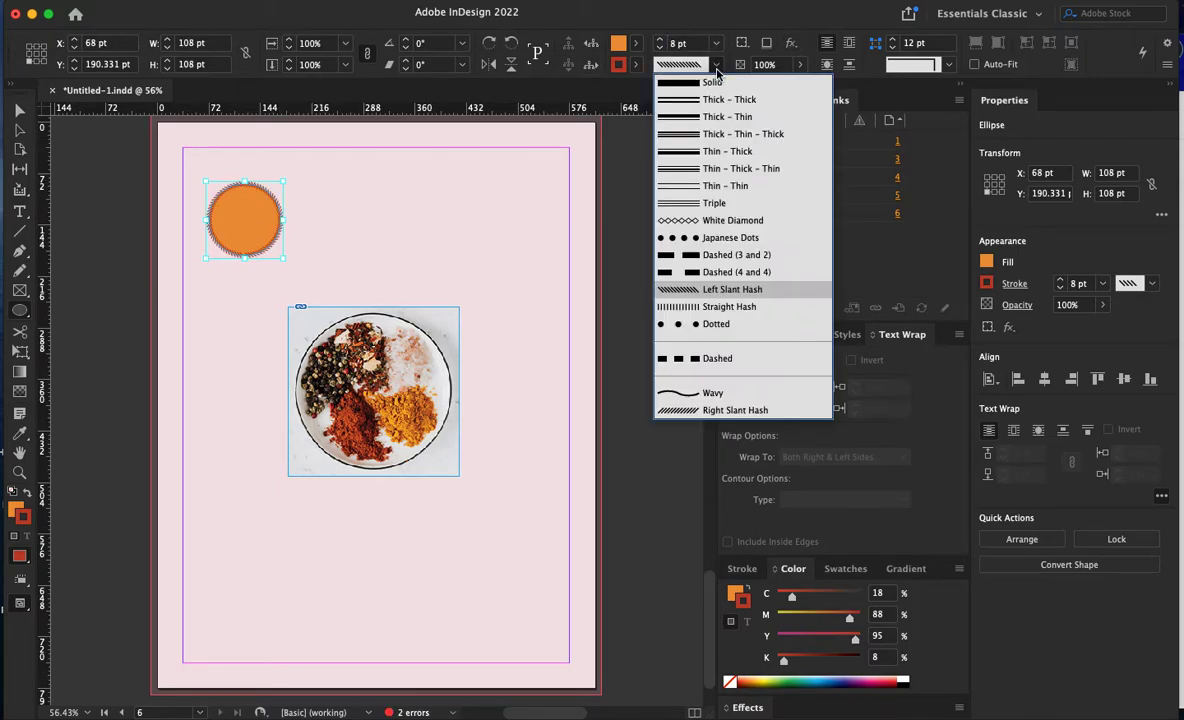
{"action": "left_click", "coordinate": [716, 72]}
{"action": "left_click", "coordinate": [716, 43]}
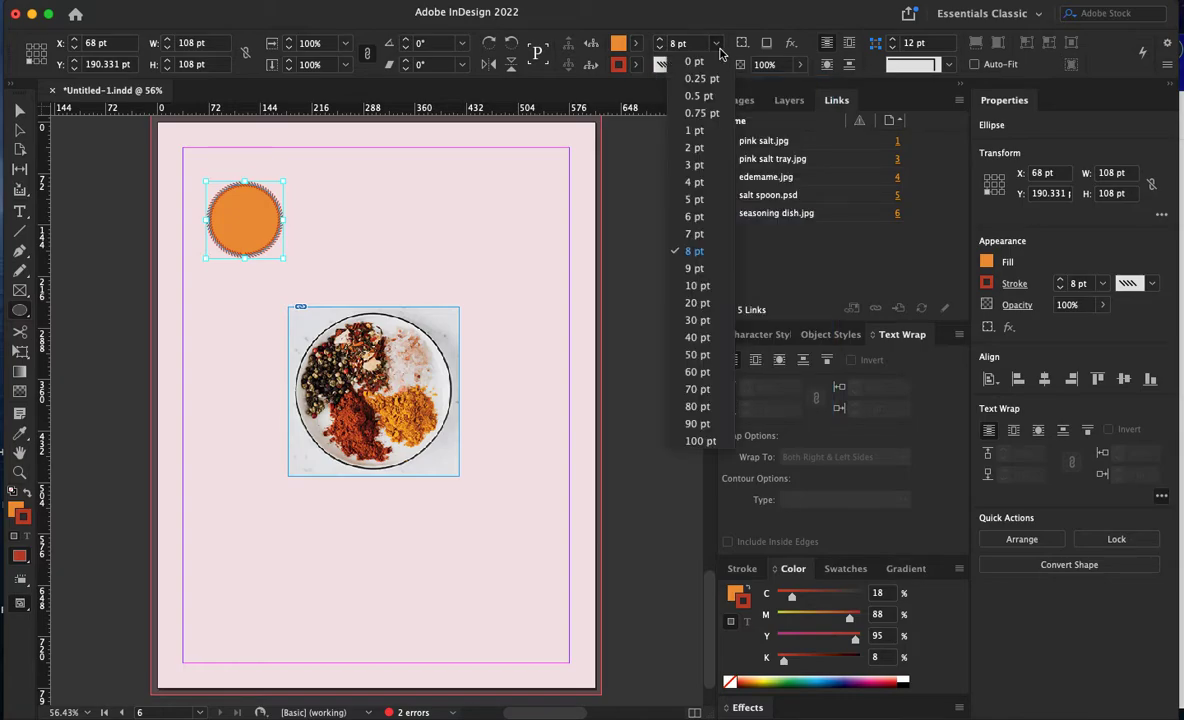
{"action": "left_click", "coordinate": [716, 268]}
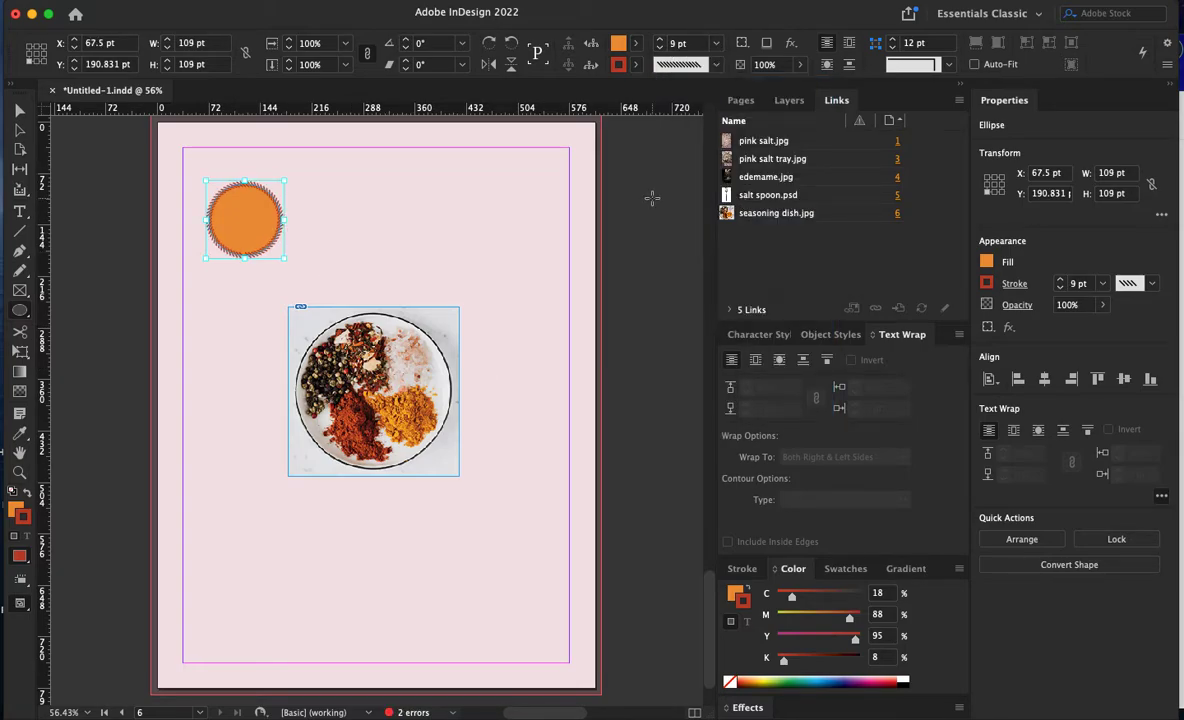
- Apply the Satin and Inner Shadow effects to the circle with their default settings
{"action": "left_click", "coordinate": [1012, 328]}
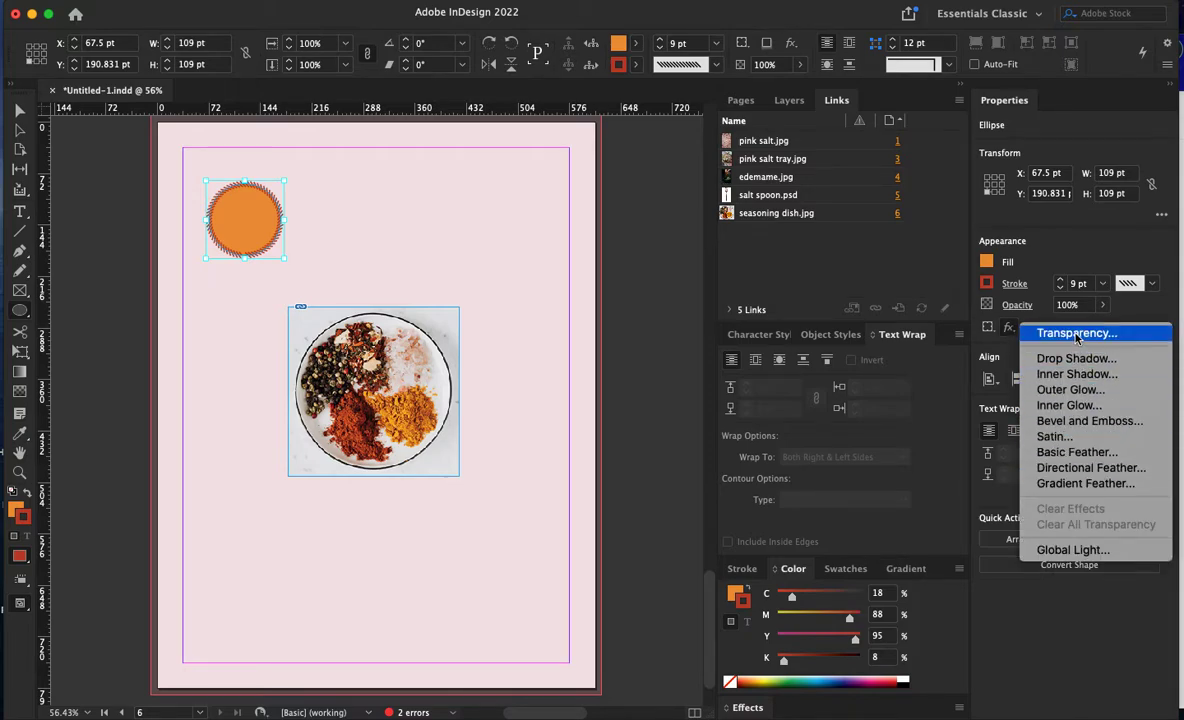
{"action": "left_click", "coordinate": [1054, 436]}
{"action": "left_click_drag", "start_coordinate": [525, 175], "coordinate": [719, 149]}
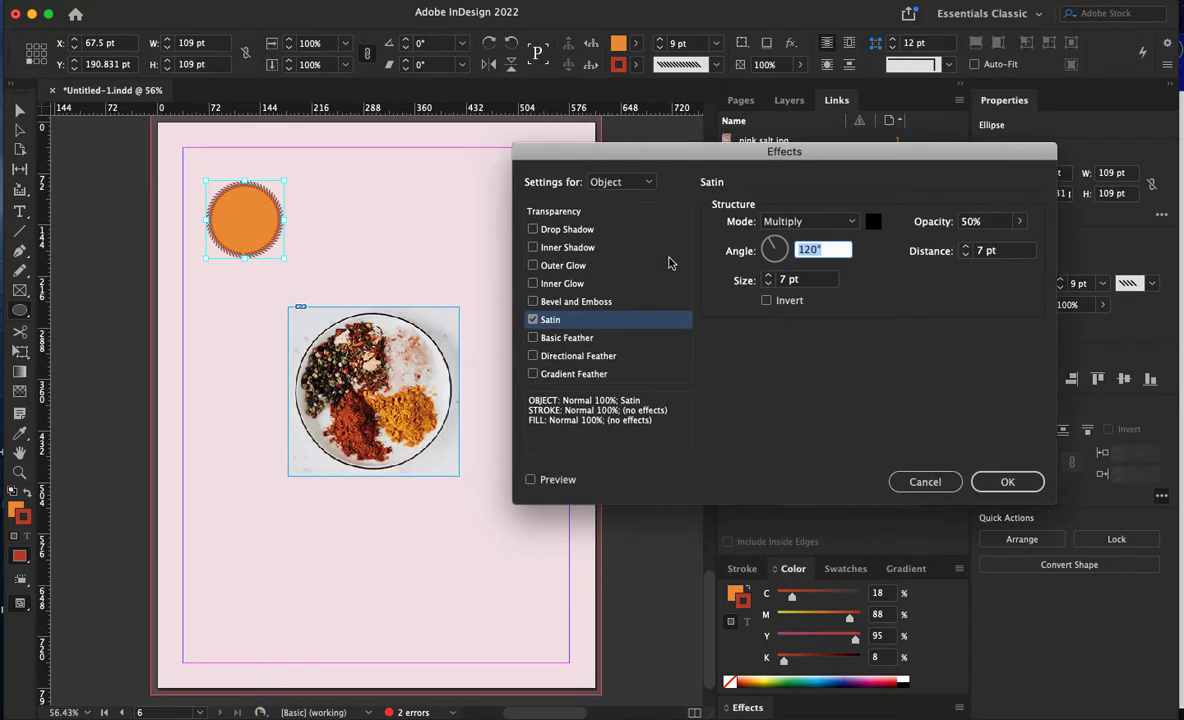
{"action": "left_click", "coordinate": [565, 250]}
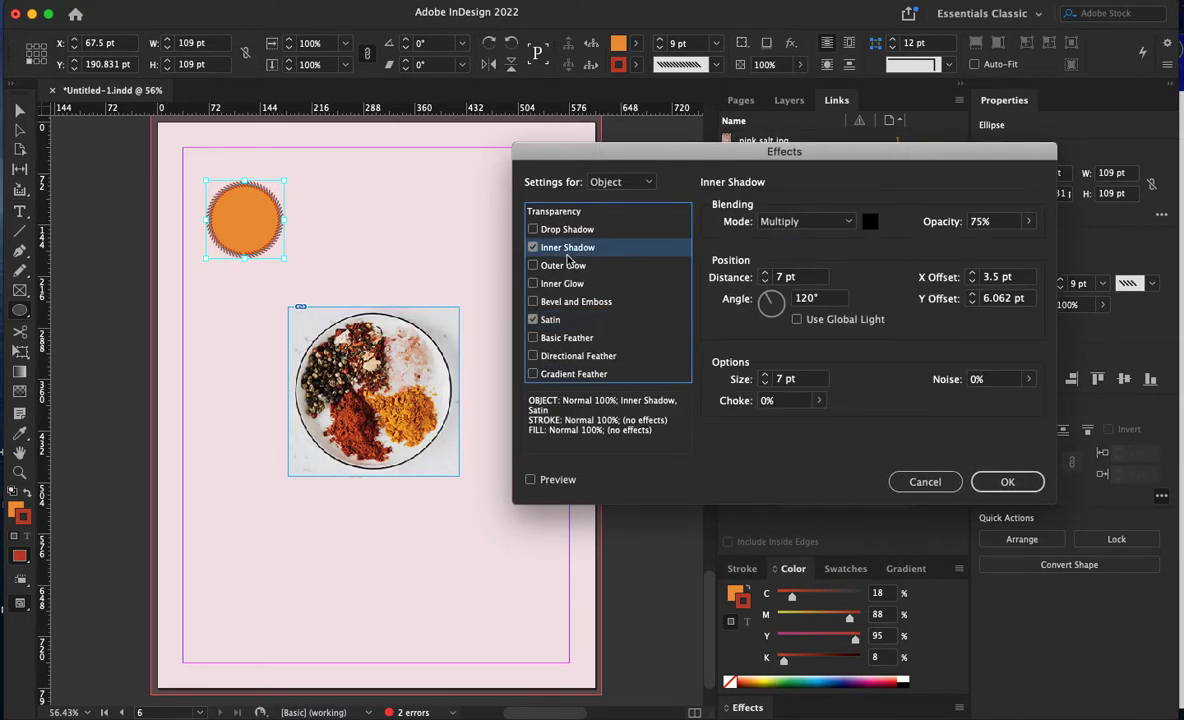
{"action": "left_click", "coordinate": [1020, 483]}
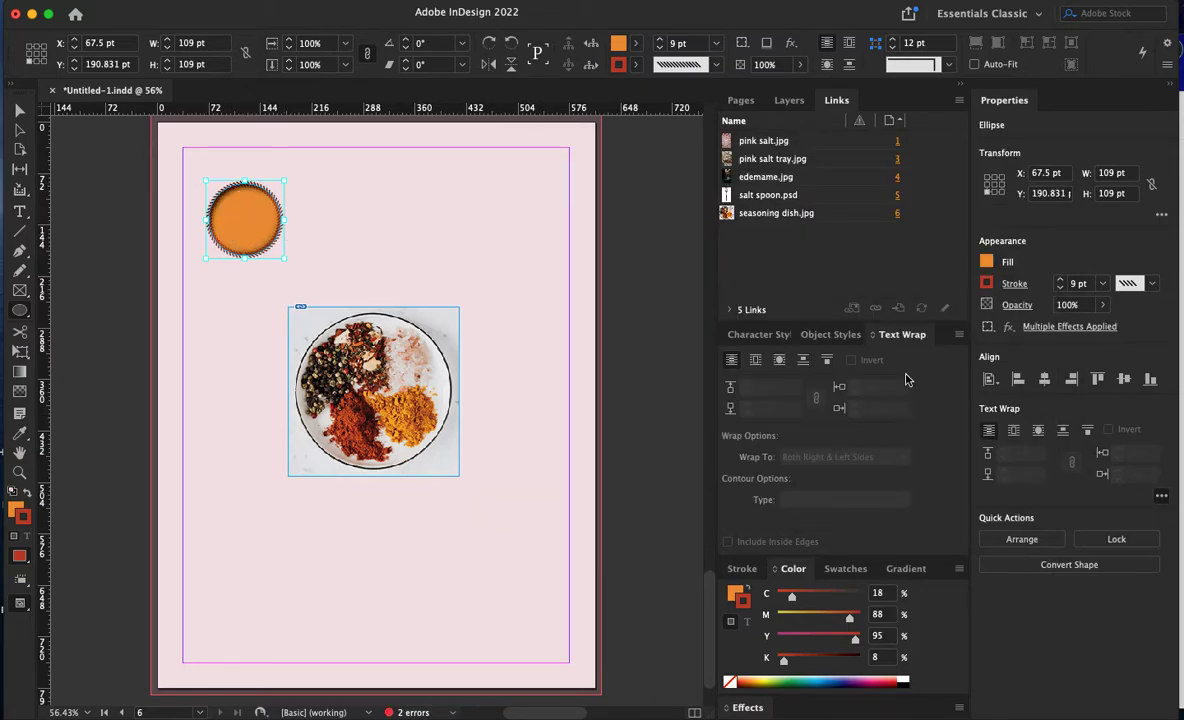
- Set the opacity of the circle's Inner Shadow effect to 54% and check the Satin effect's opacity
{"action": "left_click", "coordinate": [1043, 329]}
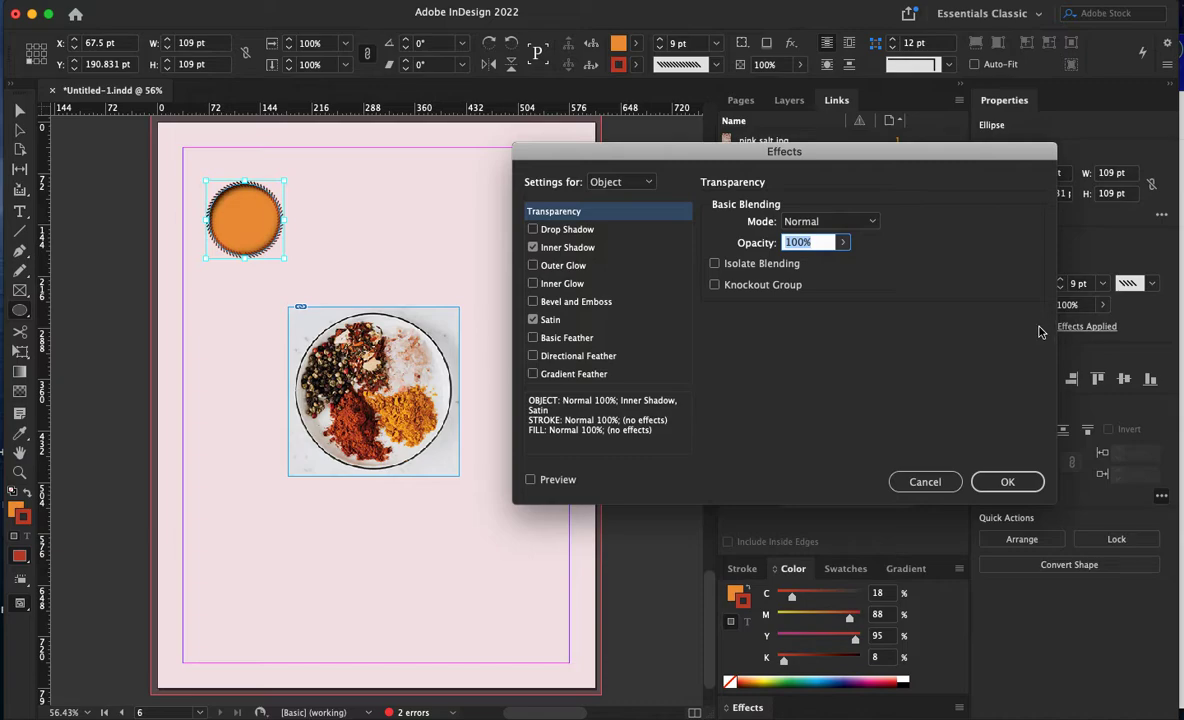
{"action": "left_click", "coordinate": [582, 248]}
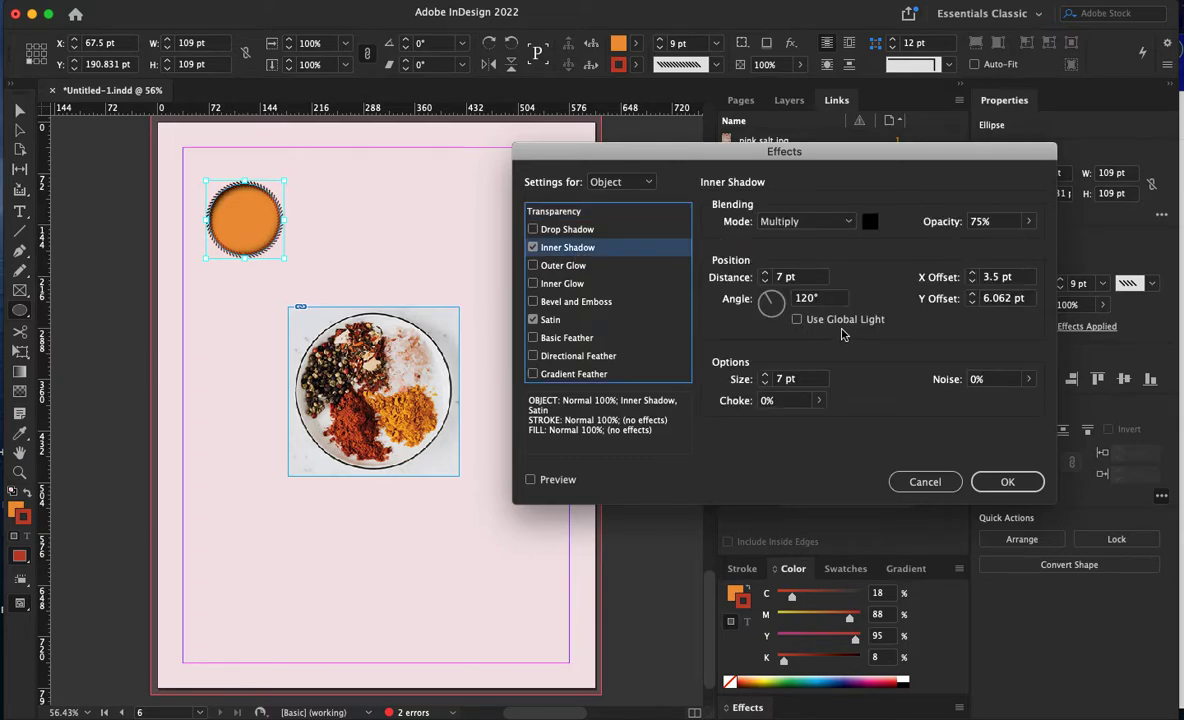
{"action": "left_click", "coordinate": [1030, 222]}
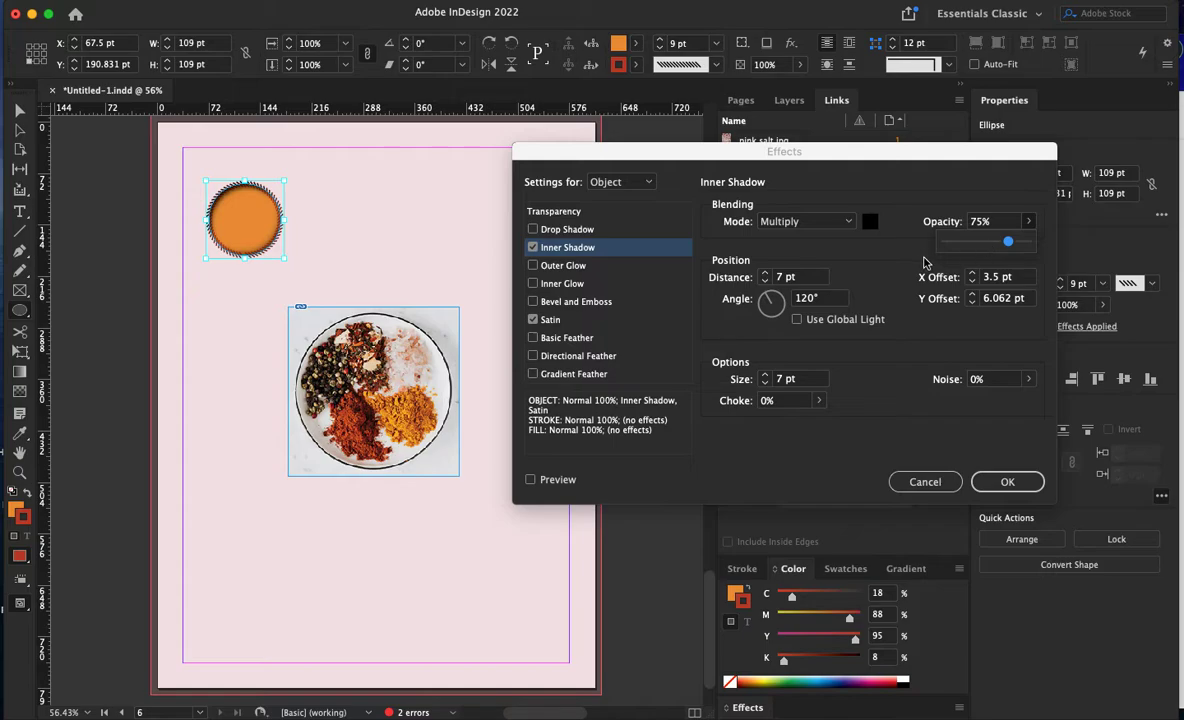
{"action": "left_click", "coordinate": [990, 242]}
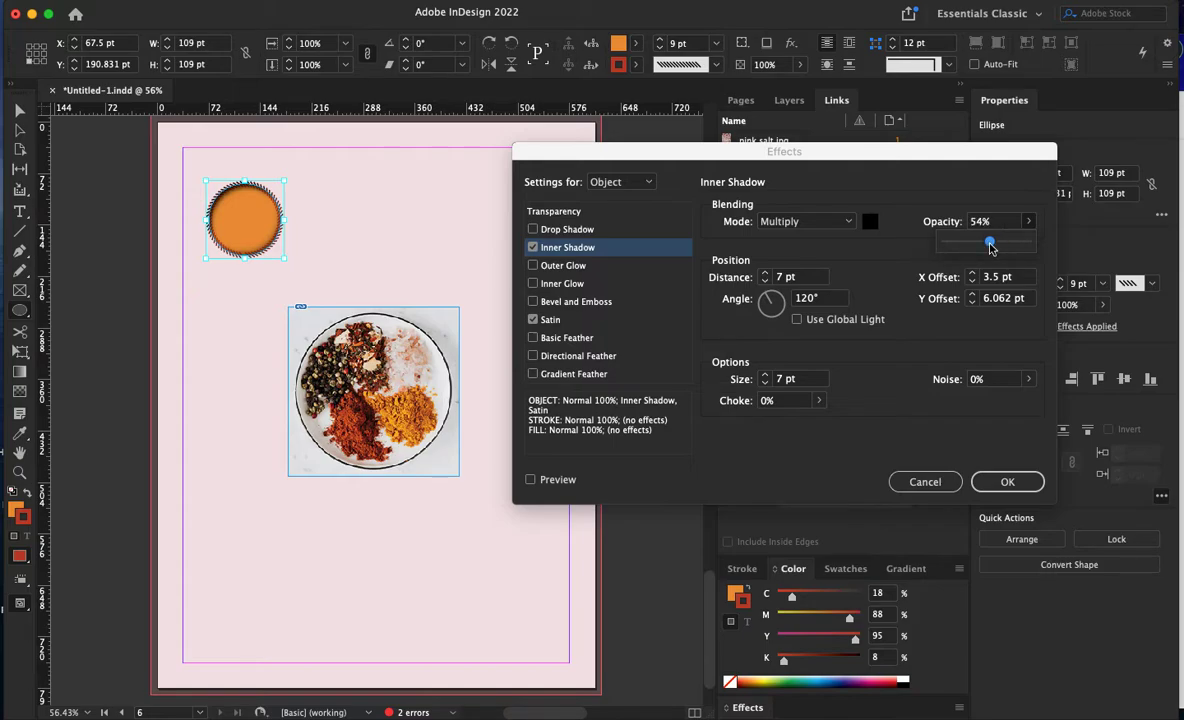
{"action": "left_click", "coordinate": [612, 320]}
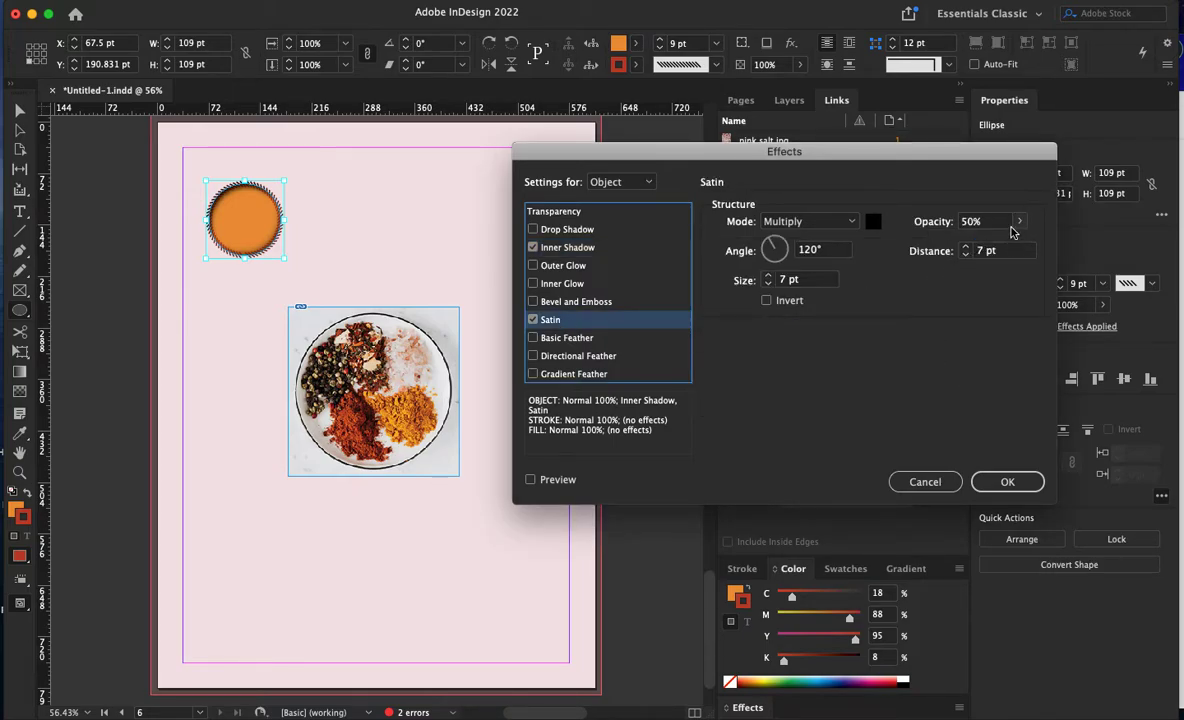
{"action": "left_click", "coordinate": [1019, 222]}
{"action": "left_click", "coordinate": [1005, 483]}
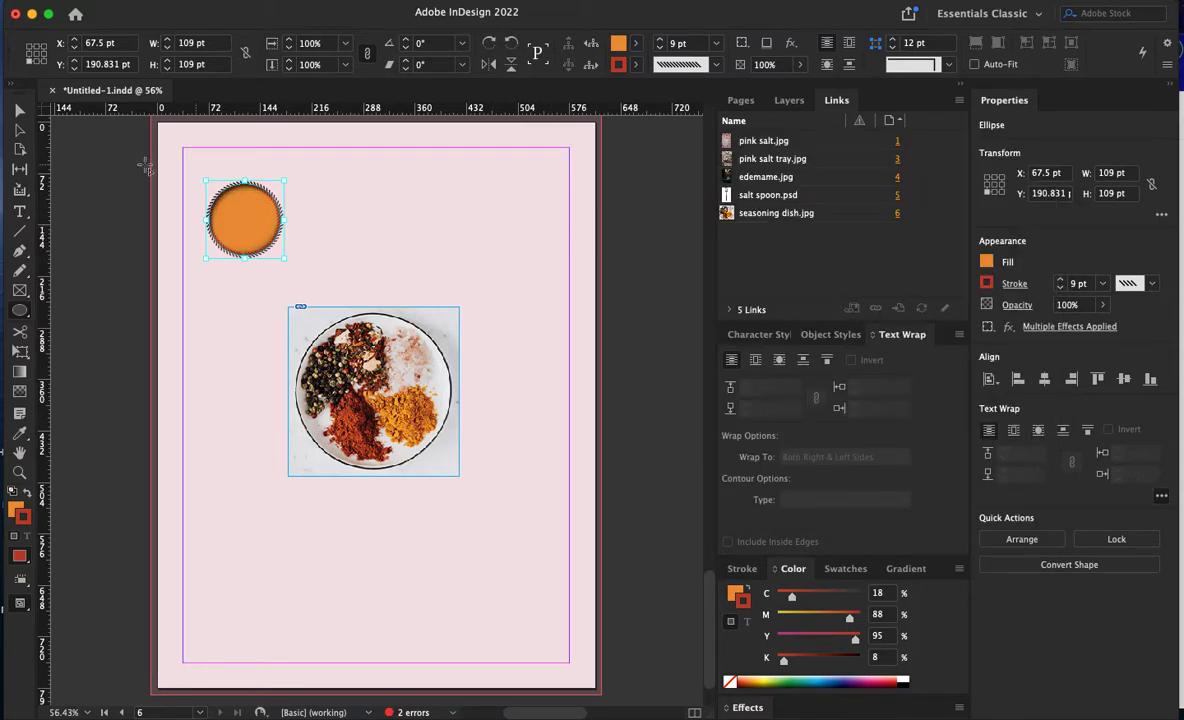
- Make two smaller copies of the orange circle, one at its upper right and one about 54 pt wide at its lower right
{"action": "left_click", "coordinate": [19, 110]}
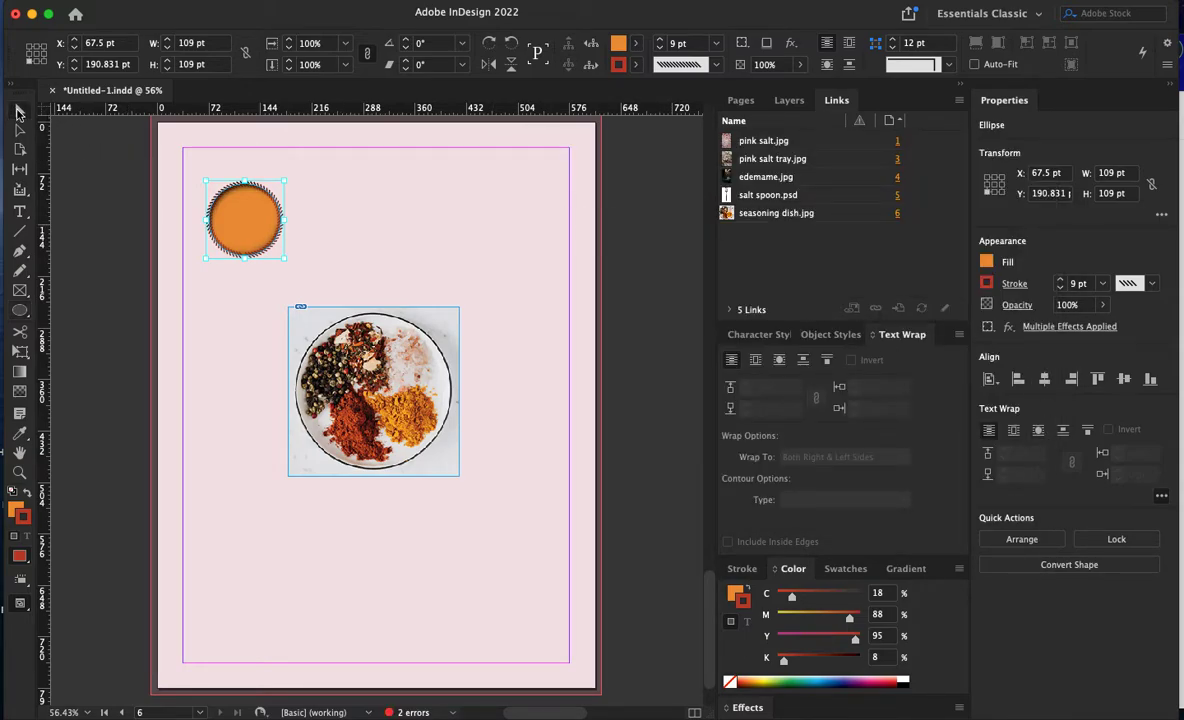
{"action": "left_click", "coordinate": [330, 226]}
{"action": "left_click", "coordinate": [247, 226]}
{"action": "left_click_drag", "start_coordinate": [258, 226], "coordinate": [460, 234]}
{"action": "left_click", "coordinate": [344, 204]}
{"action": "left_click_drag", "start_coordinate": [380, 178], "coordinate": [304, 164]}
{"action": "left_click_drag", "start_coordinate": [432, 268], "coordinate": [298, 262]}
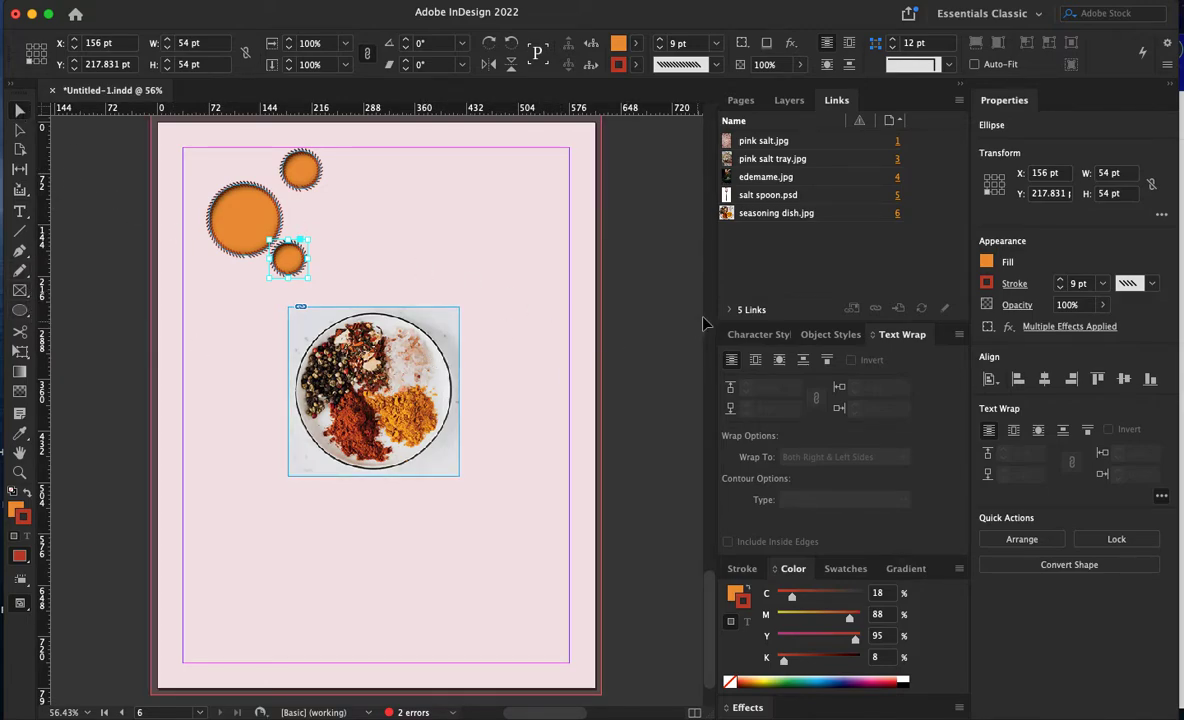
- Draw a square about 74 pt wide with the Rectangle tool, below and right of the seasoning dish image
{"action": "left_click", "coordinate": [20, 315]}
{"action": "left_click_drag", "start_coordinate": [20, 315], "coordinate": [88, 303]}
{"action": "left_click_drag", "start_coordinate": [415, 572], "coordinate": [496, 627]}
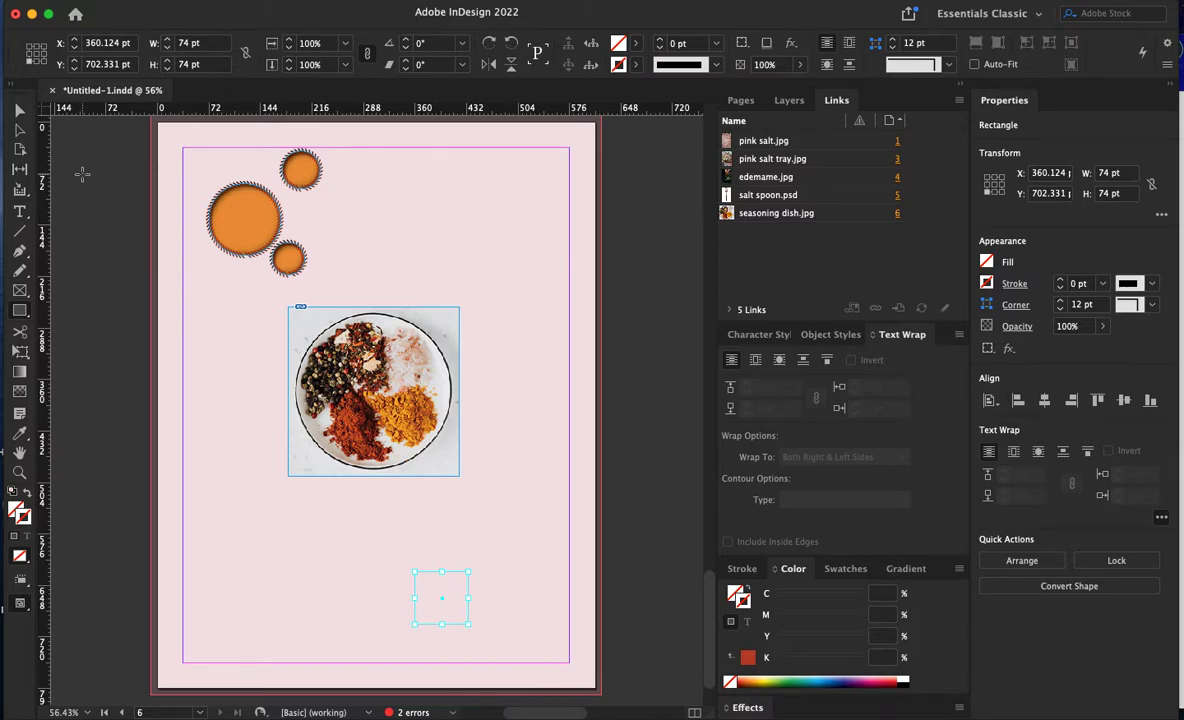
- Select the large orange circle and display the object styles in a separate, enlarged floating list
{"action": "left_click", "coordinate": [18, 107]}
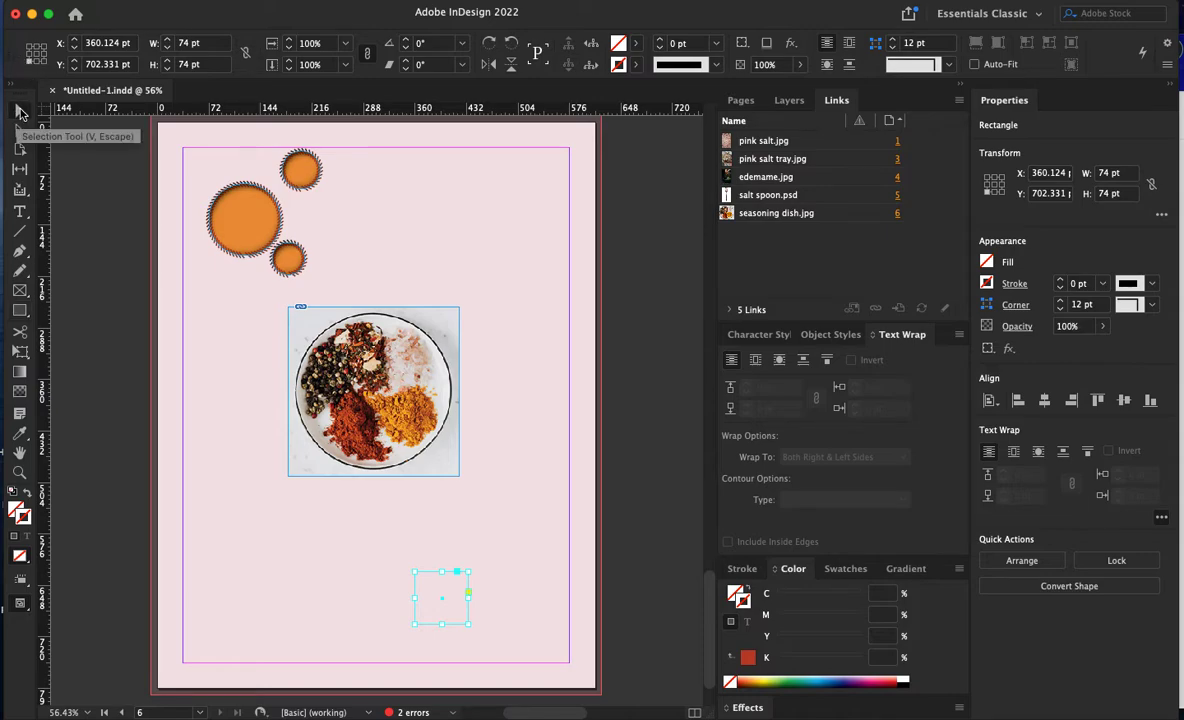
{"action": "left_click", "coordinate": [243, 233]}
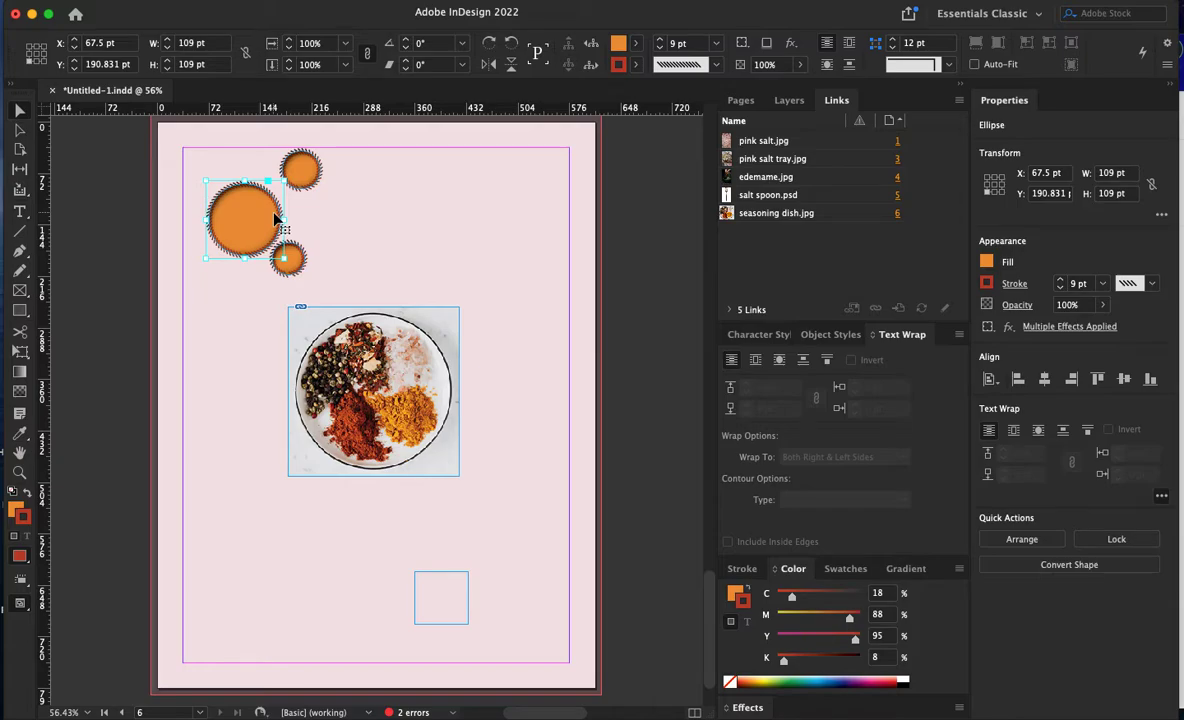
{"action": "left_click", "coordinate": [830, 334]}
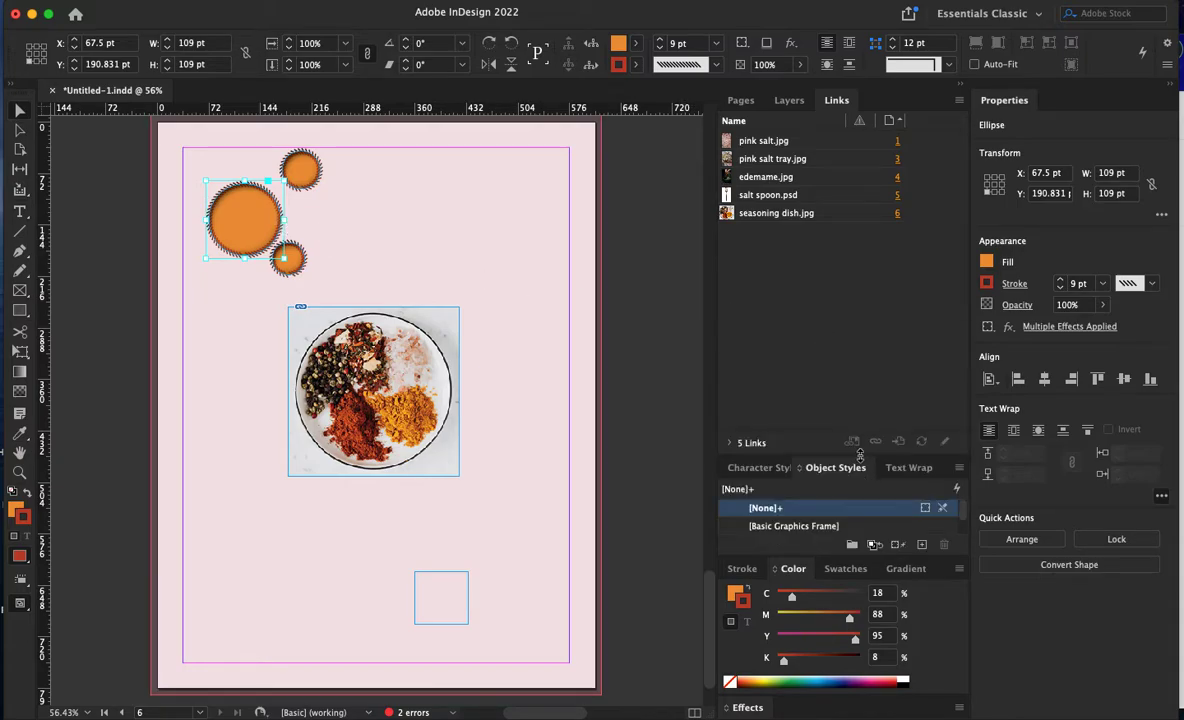
{"action": "left_click_drag", "start_coordinate": [835, 467], "coordinate": [603, 206]}
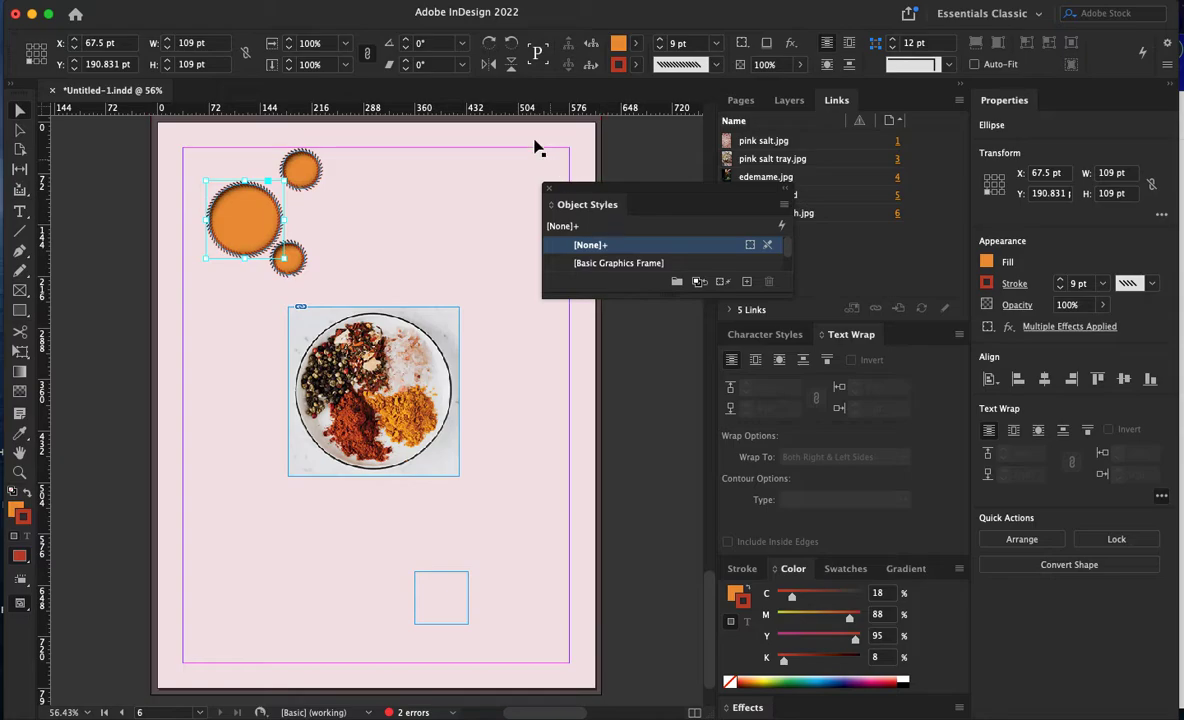
{"action": "left_click", "coordinate": [428, 4]}
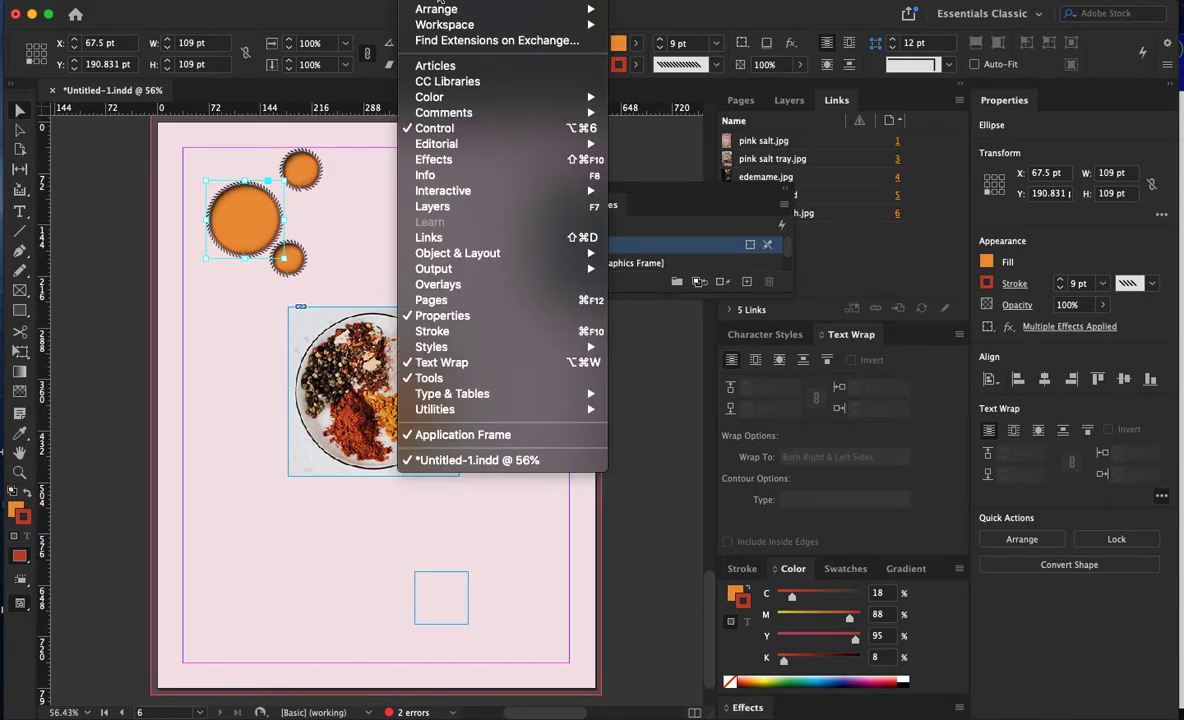
{"action": "mouse_move", "coordinate": [455, 346]}
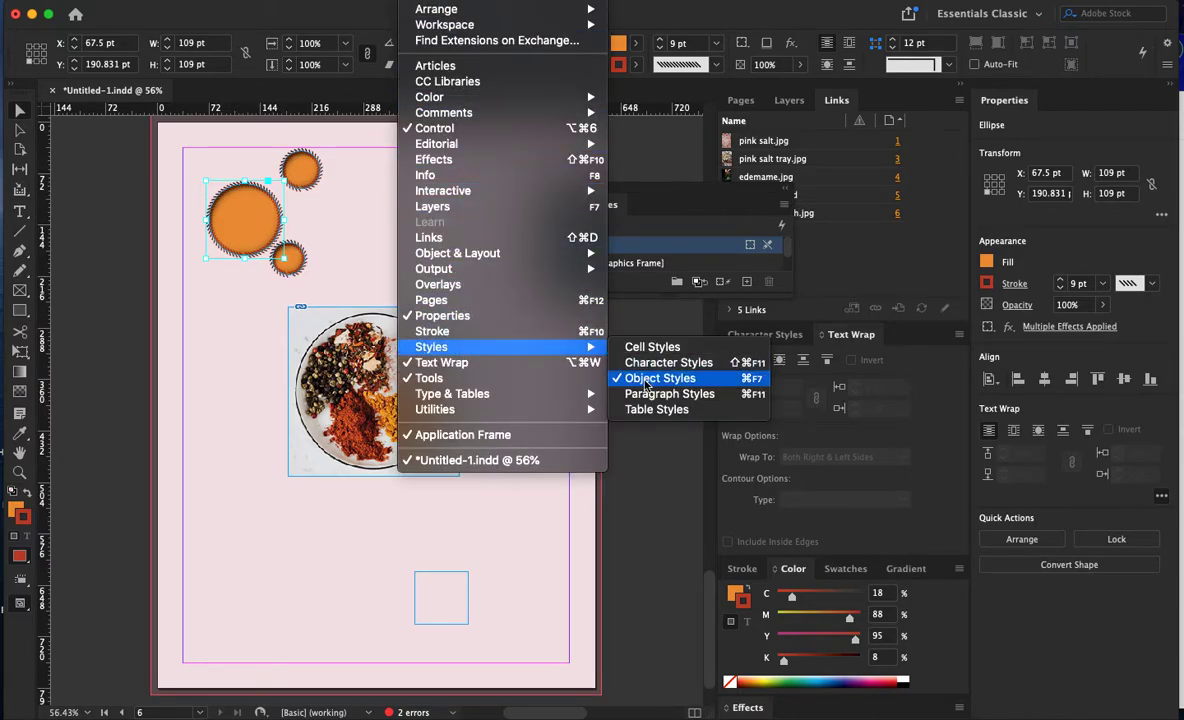
{"action": "left_click", "coordinate": [673, 238]}
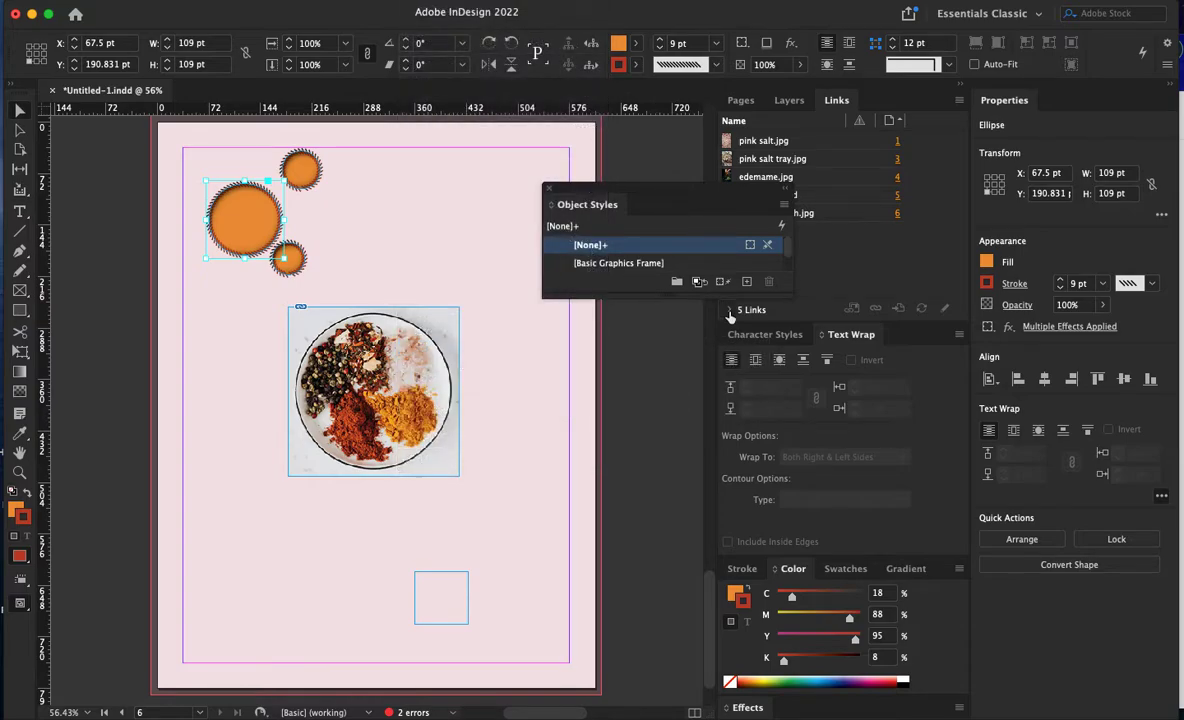
{"action": "left_click_drag", "start_coordinate": [726, 297], "coordinate": [727, 477]}
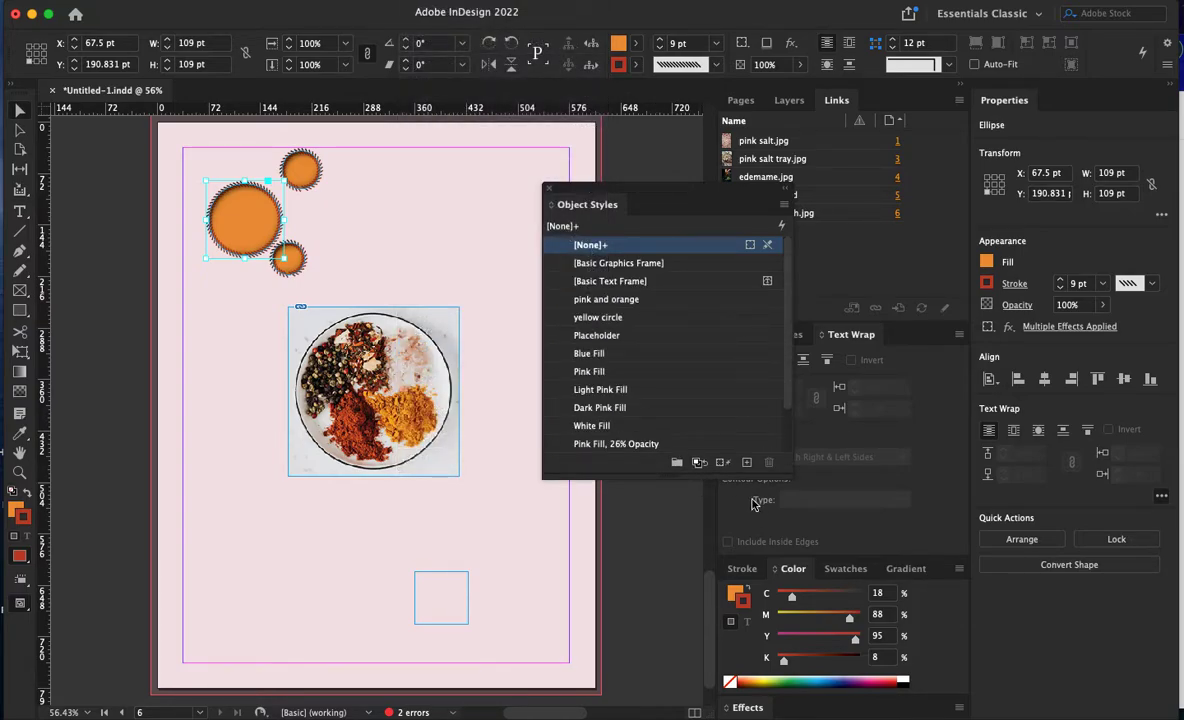
- Create a new object style from the large orange circle's formatting and name it Orange Circle
{"action": "left_click", "coordinate": [747, 464]}
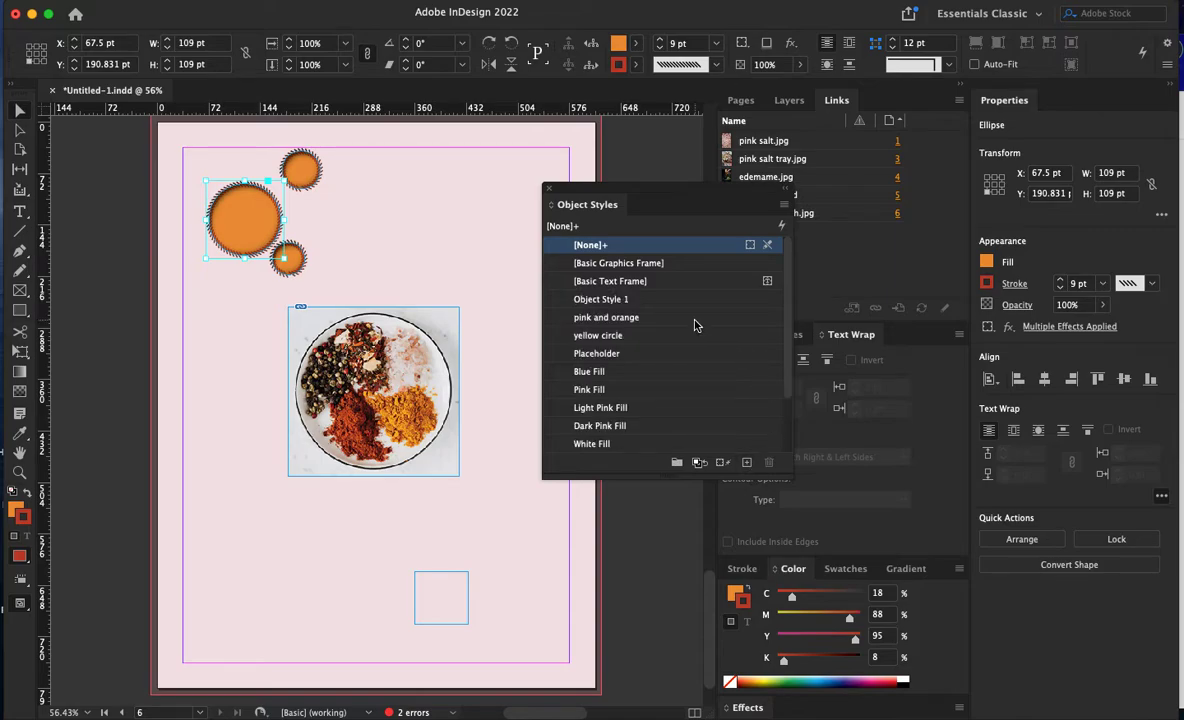
{"action": "double_click", "coordinate": [603, 299]}
{"action": "type", "text": "ORANGE CIR"}
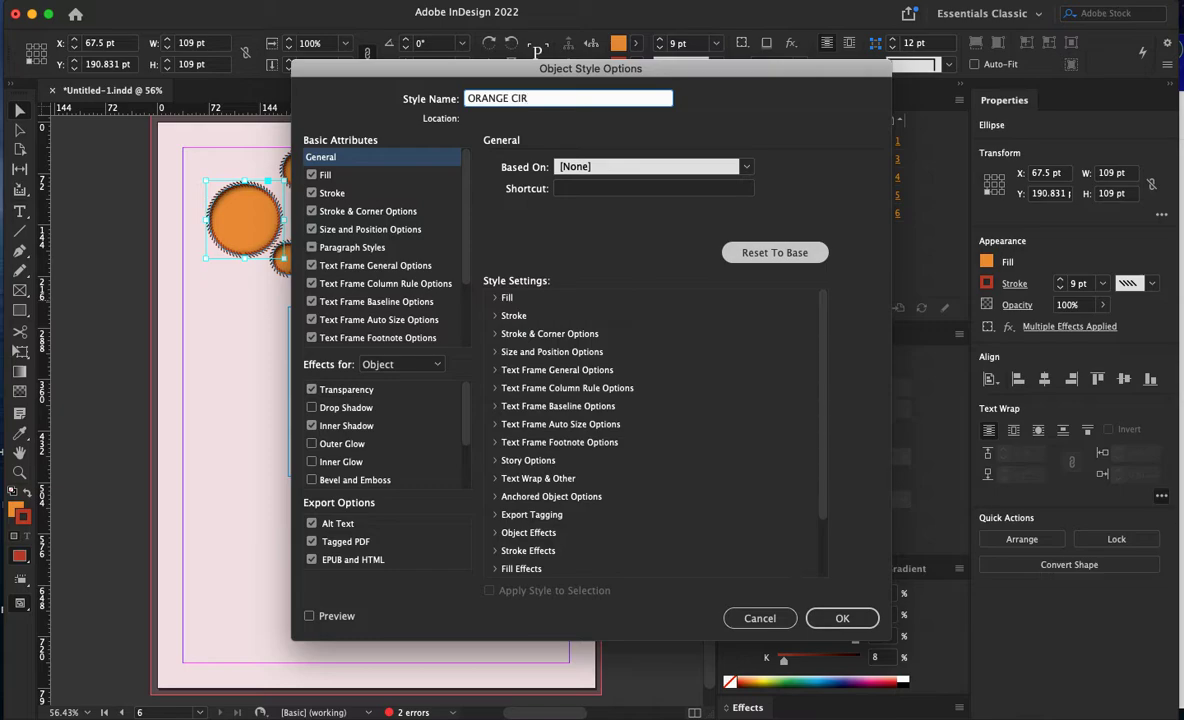
{"action": "key", "text": "super+a"}
{"action": "key", "text": "BackSpace"}
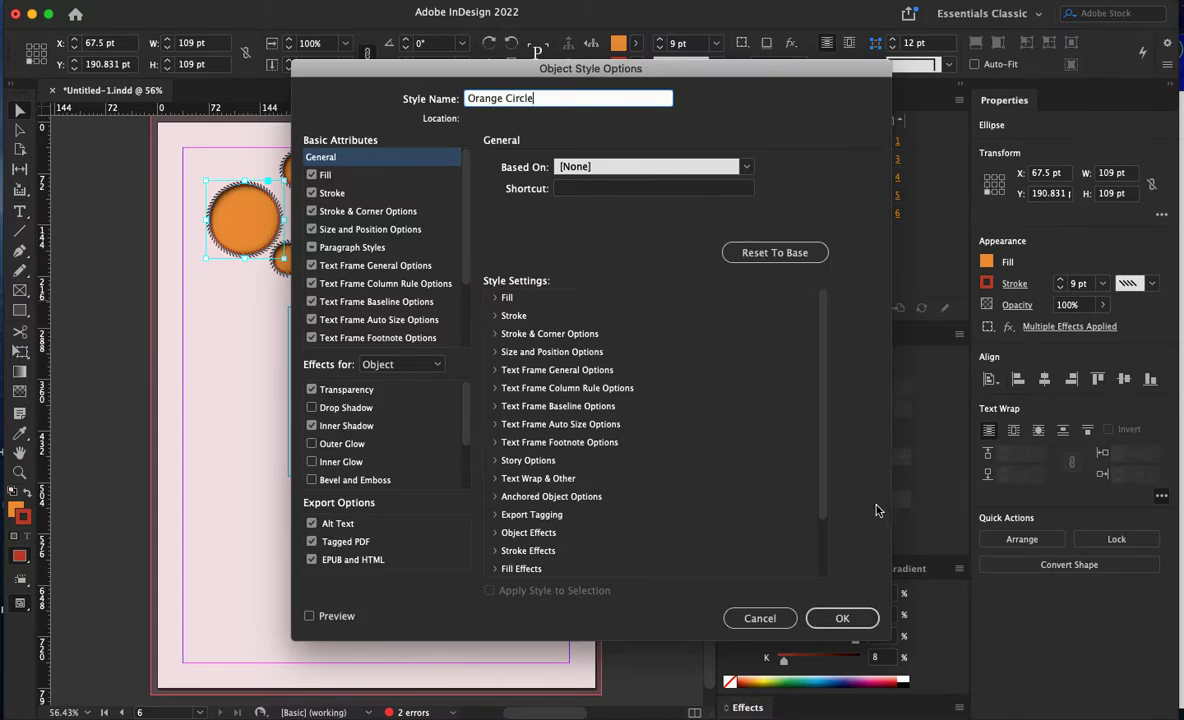
{"action": "left_click", "coordinate": [842, 618]}
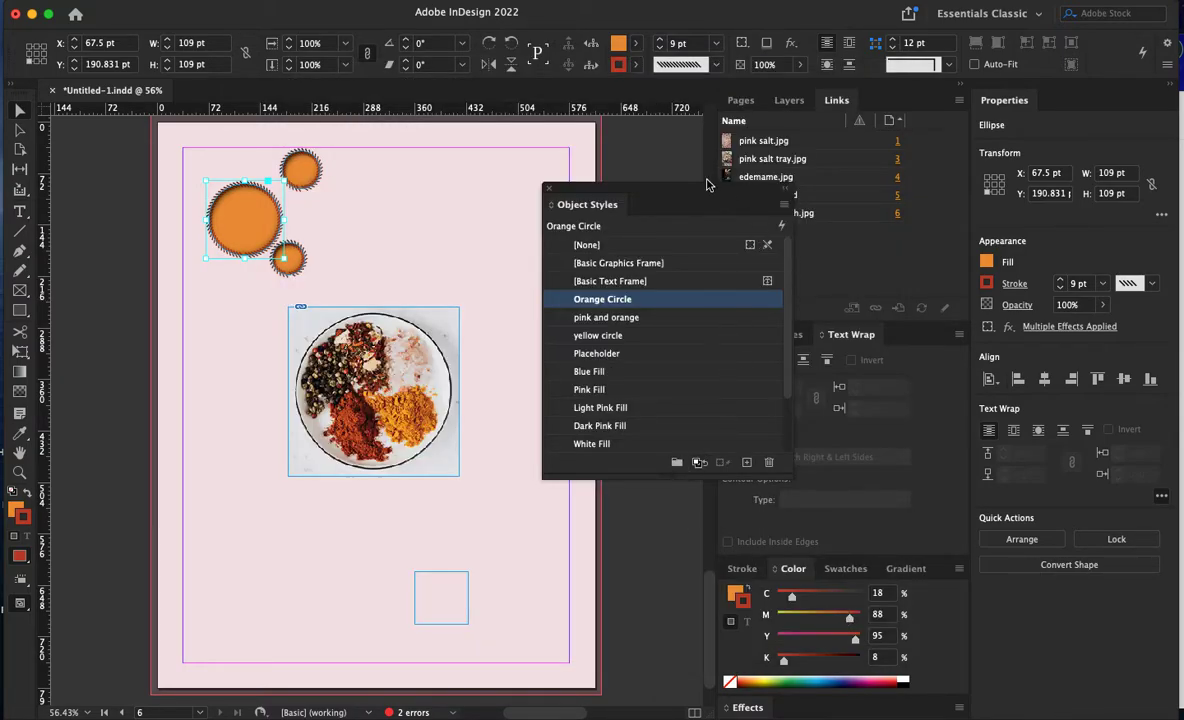
{"action": "left_click_drag", "start_coordinate": [648, 186], "coordinate": [878, 204]}
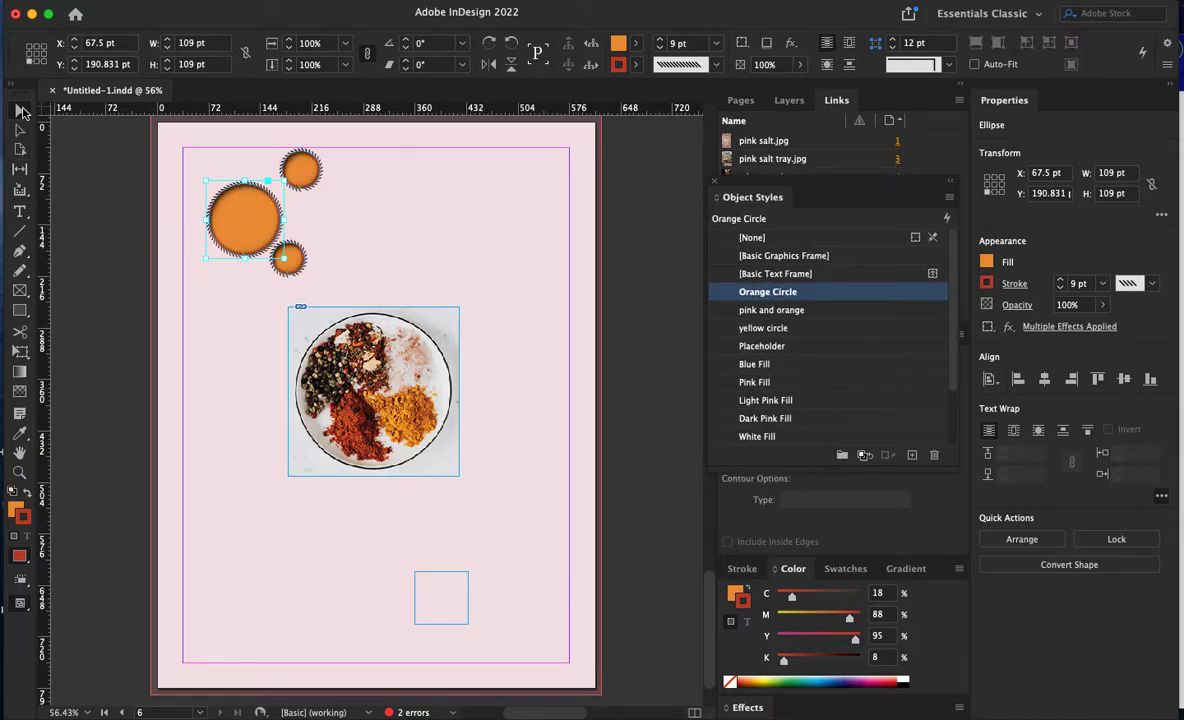
{"action": "left_click", "coordinate": [390, 530]}
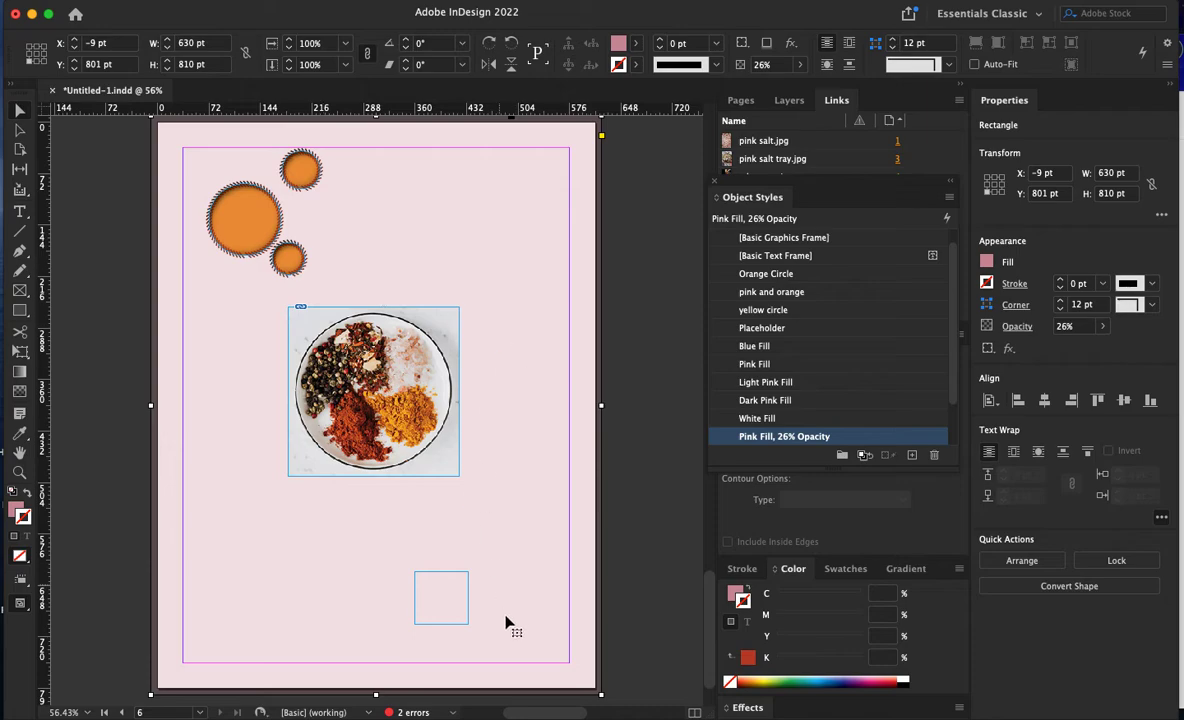
{"action": "left_click_drag", "start_coordinate": [455, 604], "coordinate": [471, 567]}
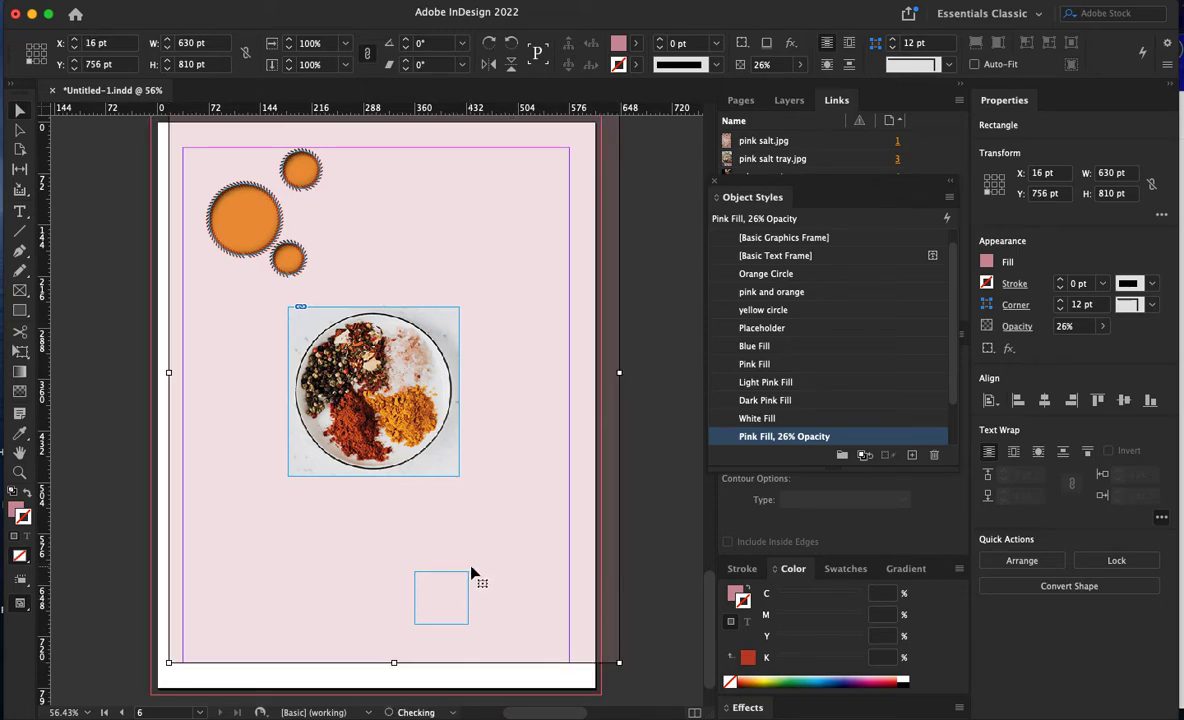
{"action": "key", "text": "super+z"}
- Display the document's layers, select the empty square below the image and apply the Orange Circle object style to it
{"action": "left_click", "coordinate": [794, 100]}
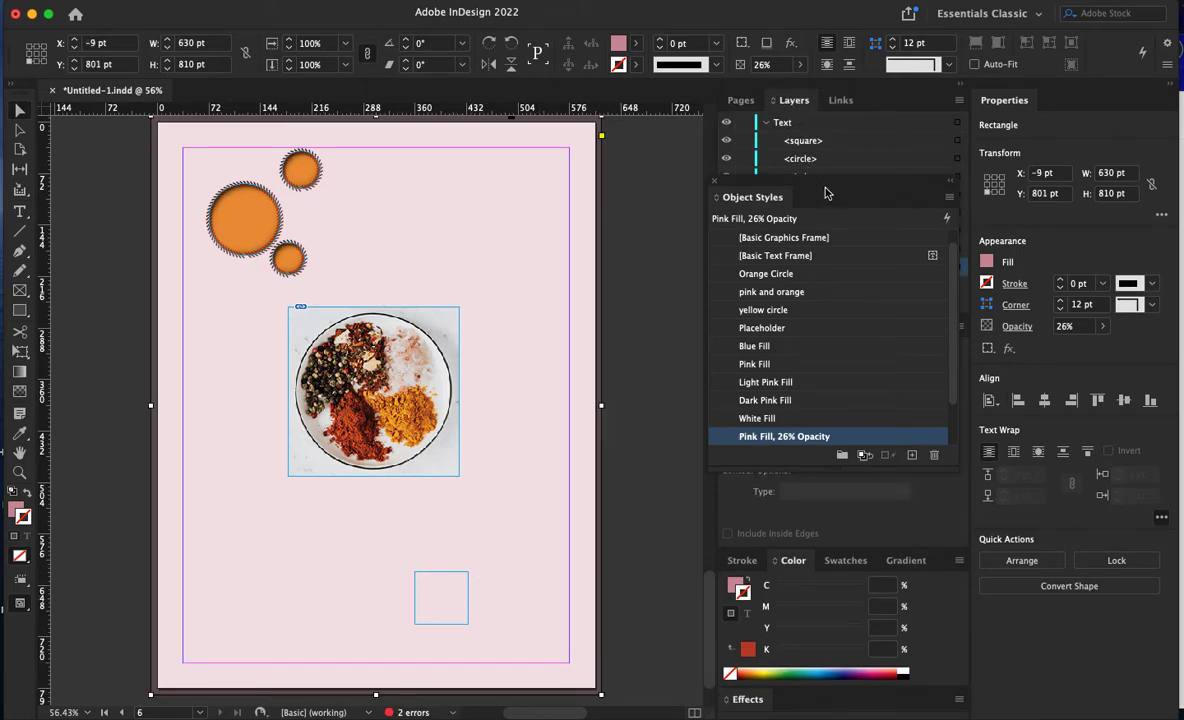
{"action": "left_click", "coordinate": [806, 141]}
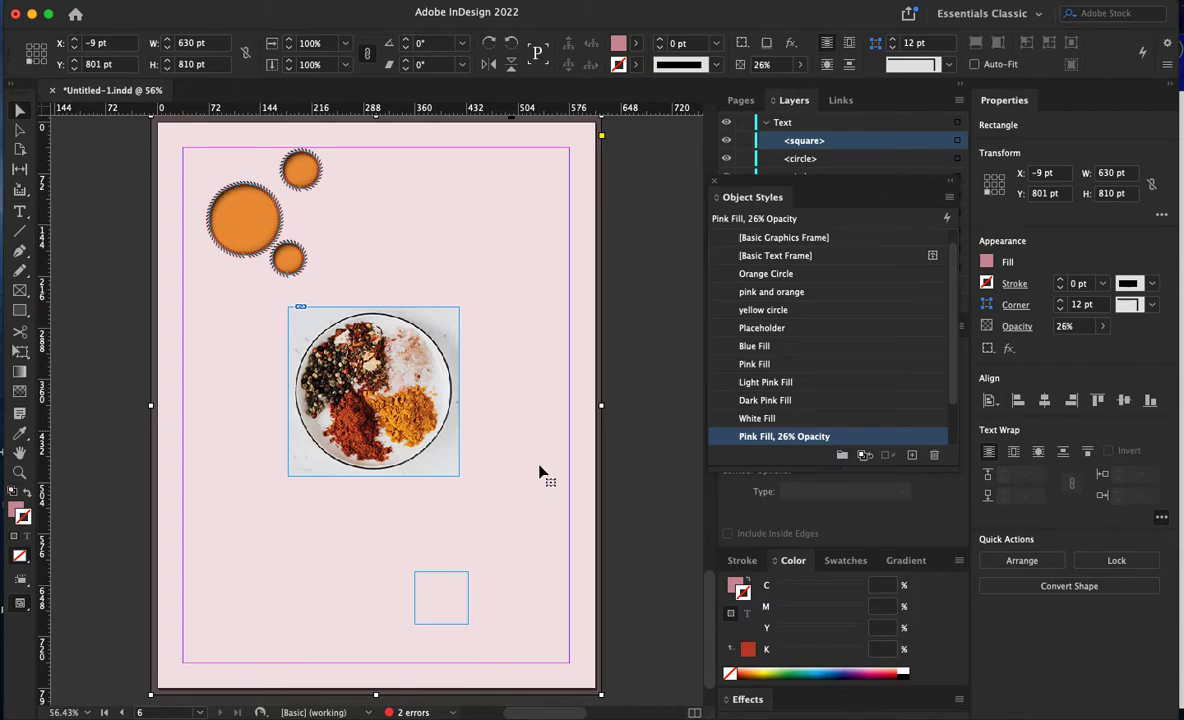
{"action": "left_click_drag", "start_coordinate": [836, 178], "coordinate": [1053, 364]}
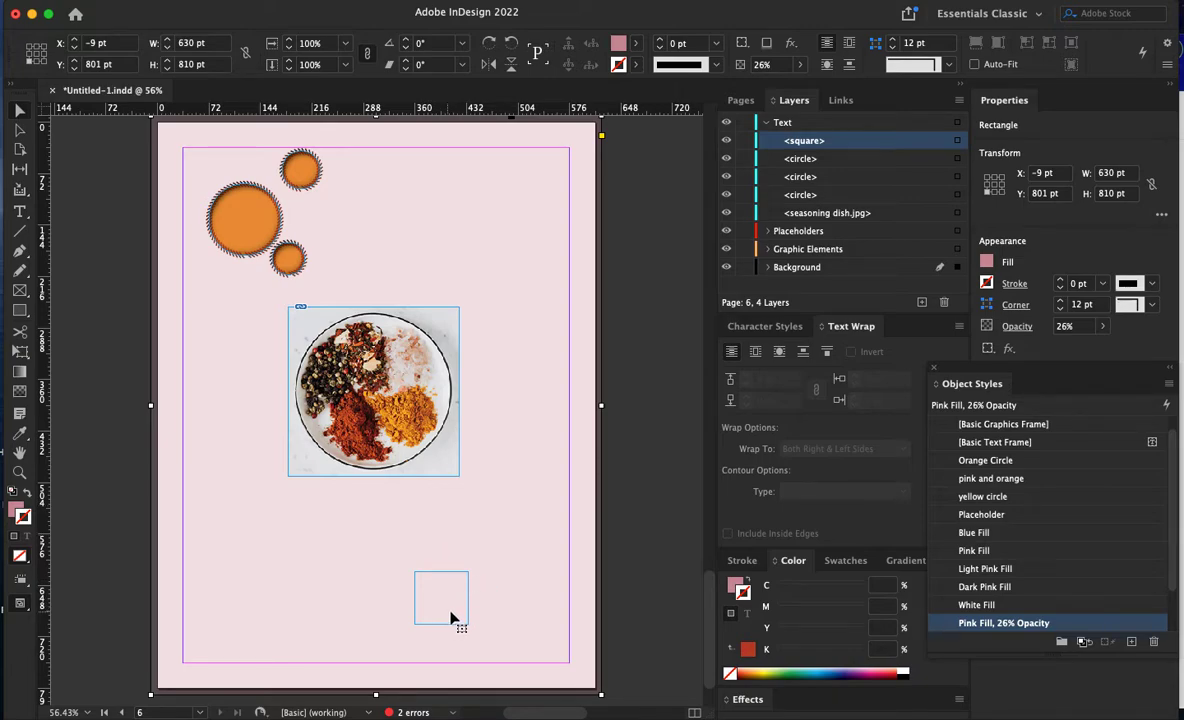
{"action": "left_click_drag", "start_coordinate": [443, 613], "coordinate": [455, 583]}
{"action": "left_click", "coordinate": [450, 584]}
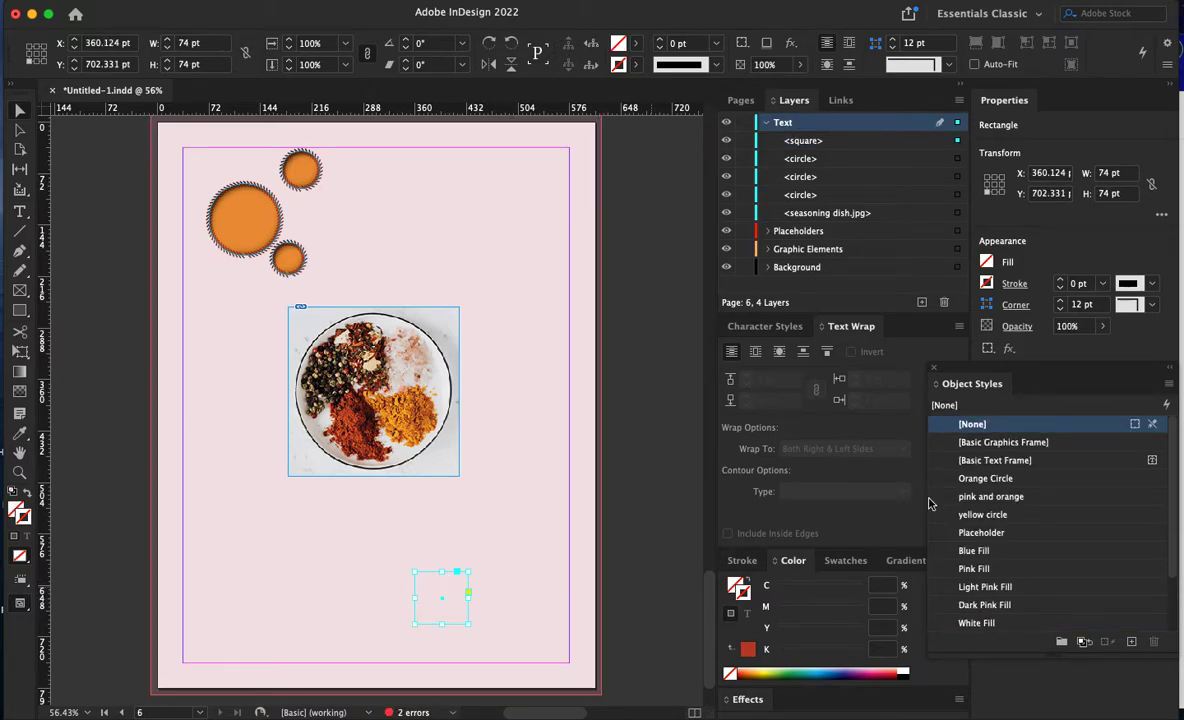
{"action": "left_click", "coordinate": [986, 479]}
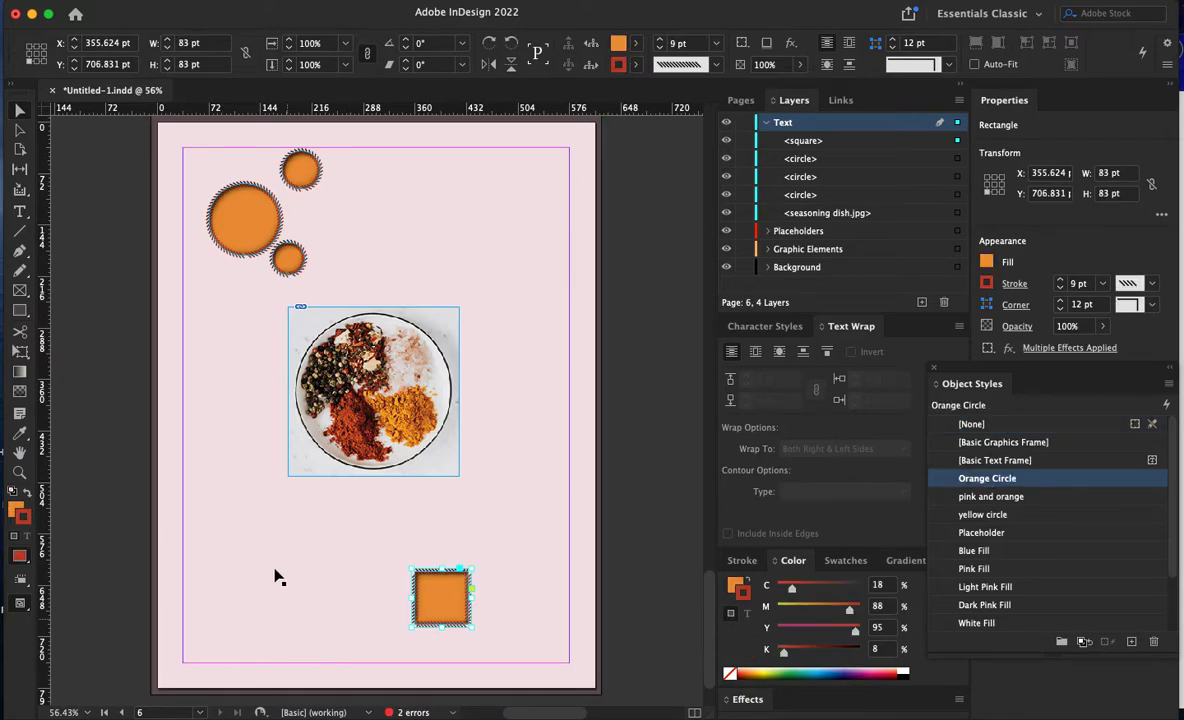
- Apply the yellow circle object style to the square and to each of the three circles
{"action": "left_click", "coordinate": [980, 514]}
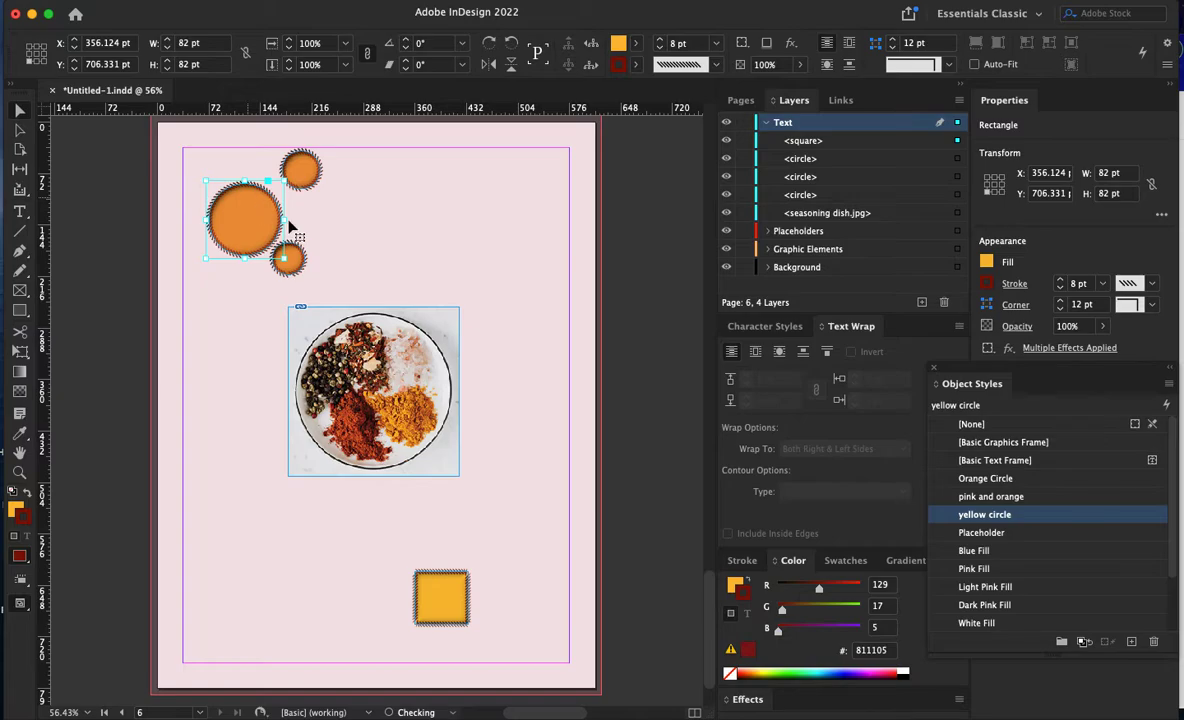
{"action": "left_click", "coordinate": [255, 205]}
{"action": "left_click", "coordinate": [940, 515]}
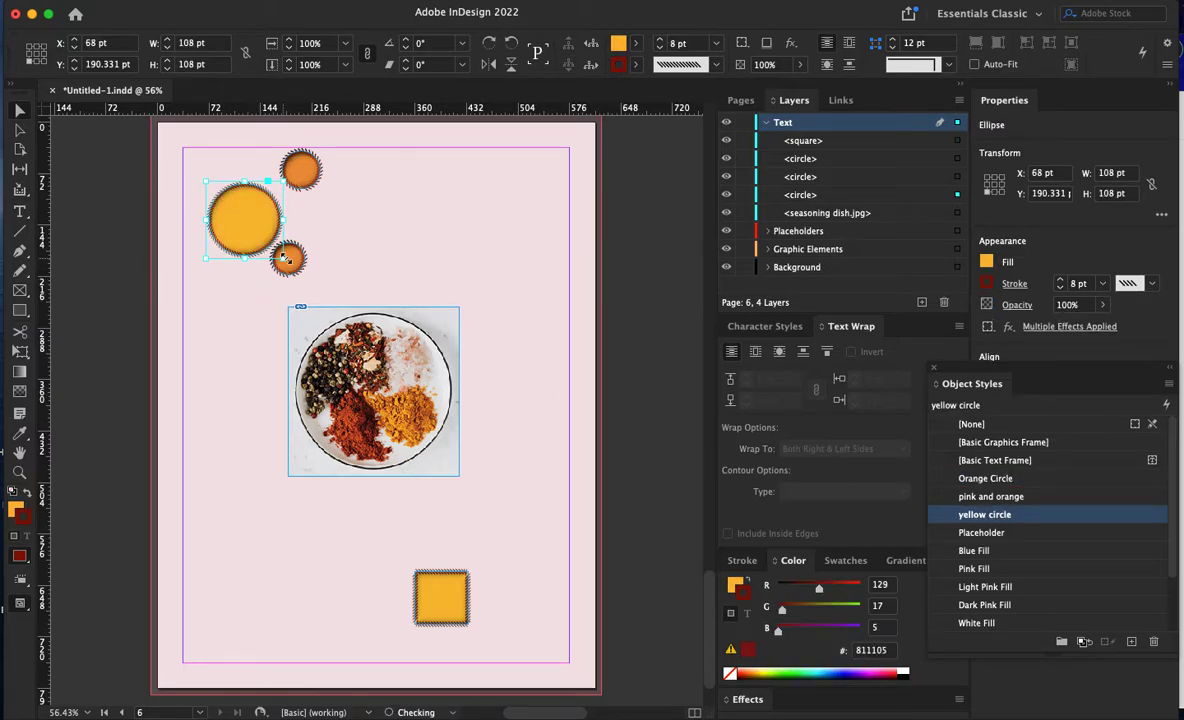
{"action": "left_click", "coordinate": [302, 170]}
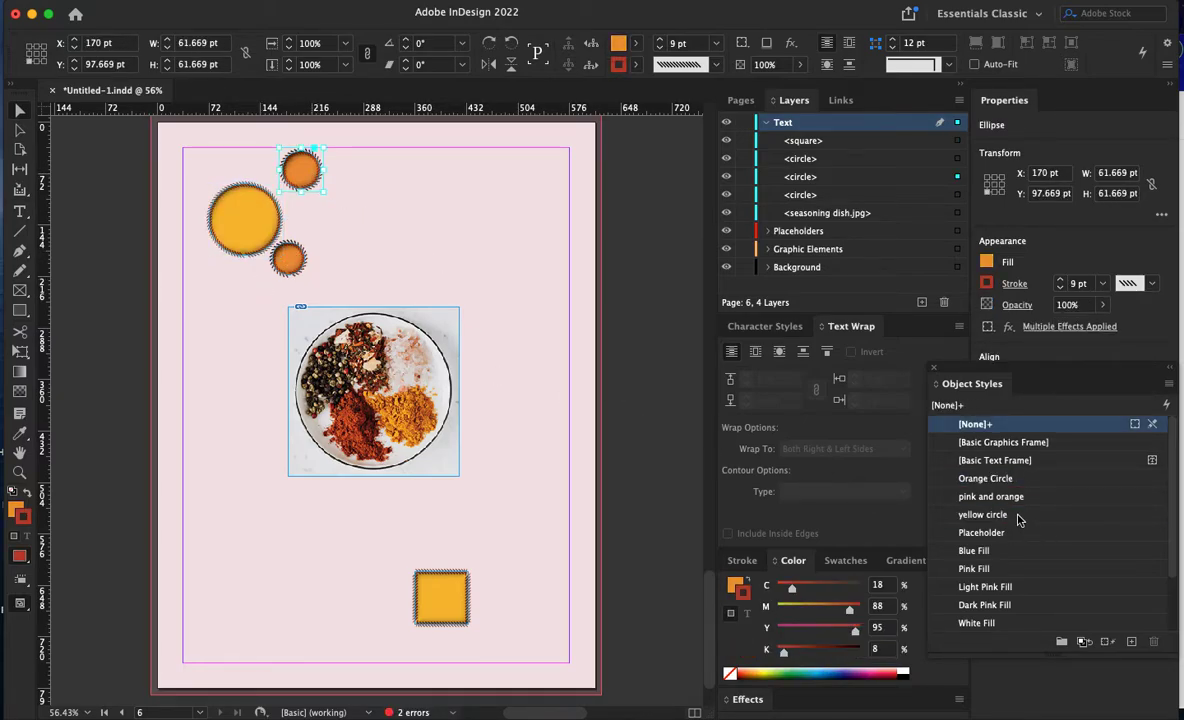
{"action": "left_click", "coordinate": [985, 514]}
{"action": "left_click", "coordinate": [288, 258]}
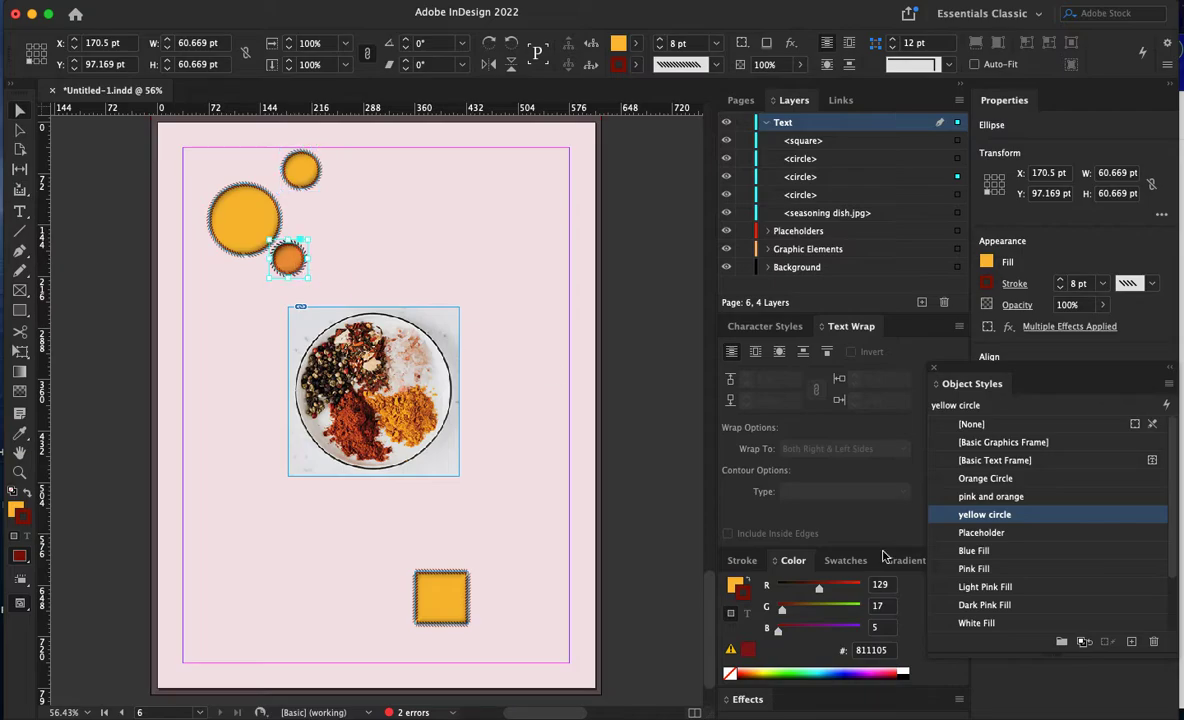
{"action": "left_click", "coordinate": [1000, 514]}
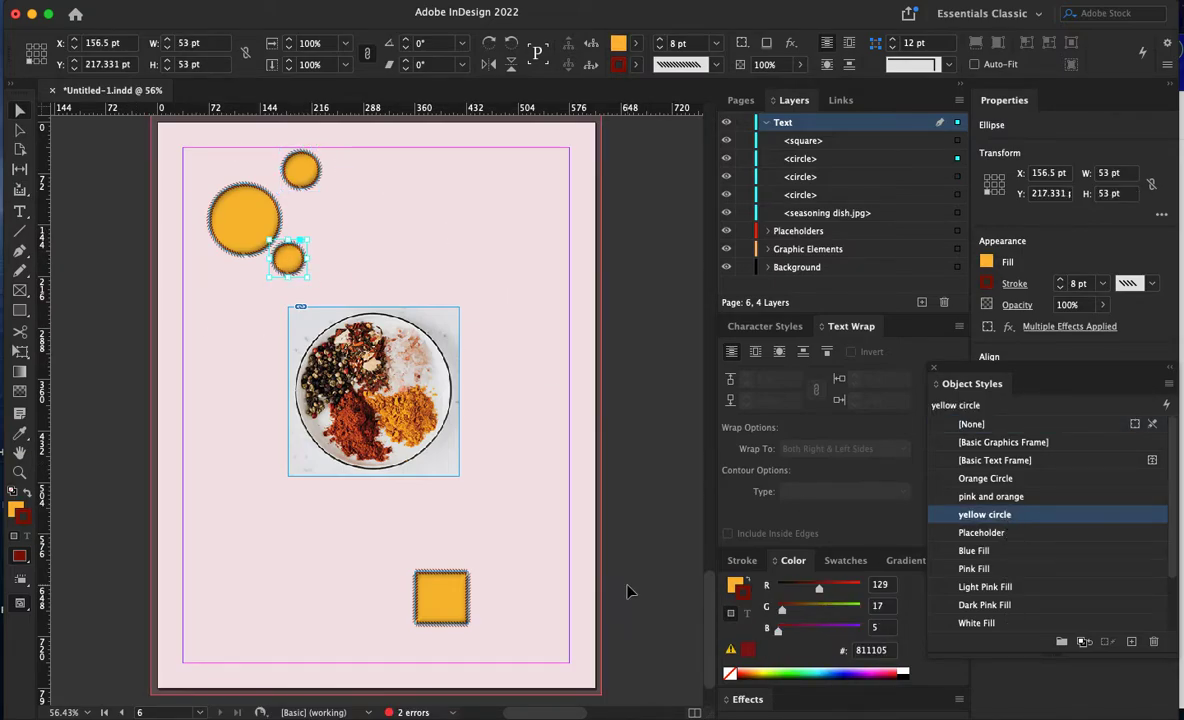
- Try other object styles on the square, including Light Pink Fill, pink and orange, and Orange Circle, and finish with yellow circle
{"action": "left_click", "coordinate": [437, 600]}
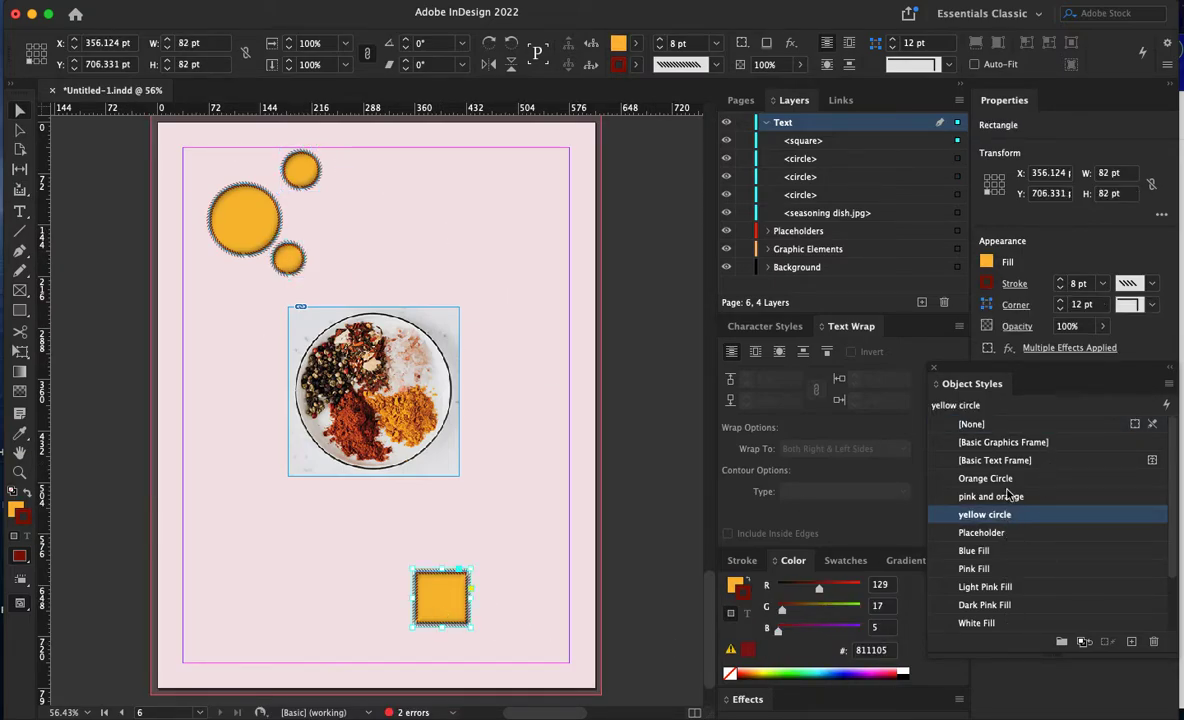
{"action": "scroll", "coordinate": [1022, 538], "scroll_direction": "down", "scroll_amount": 2}
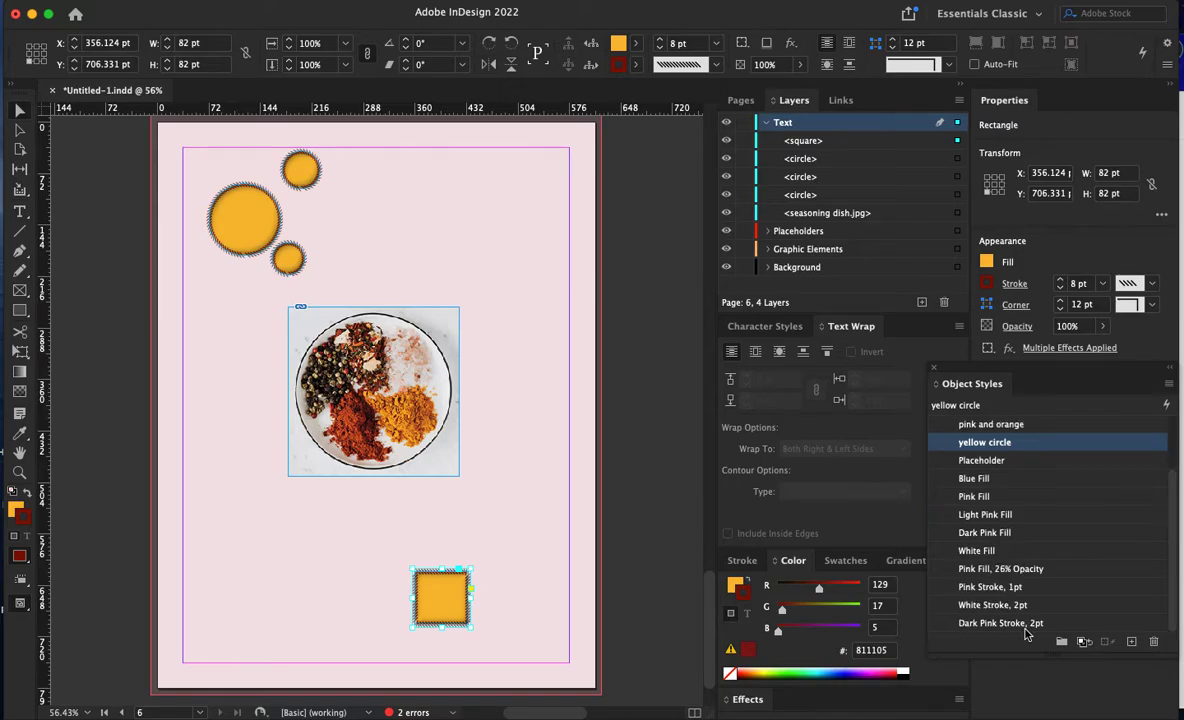
{"action": "left_click", "coordinate": [986, 588]}
{"action": "left_click", "coordinate": [990, 568]}
{"action": "left_click", "coordinate": [988, 514]}
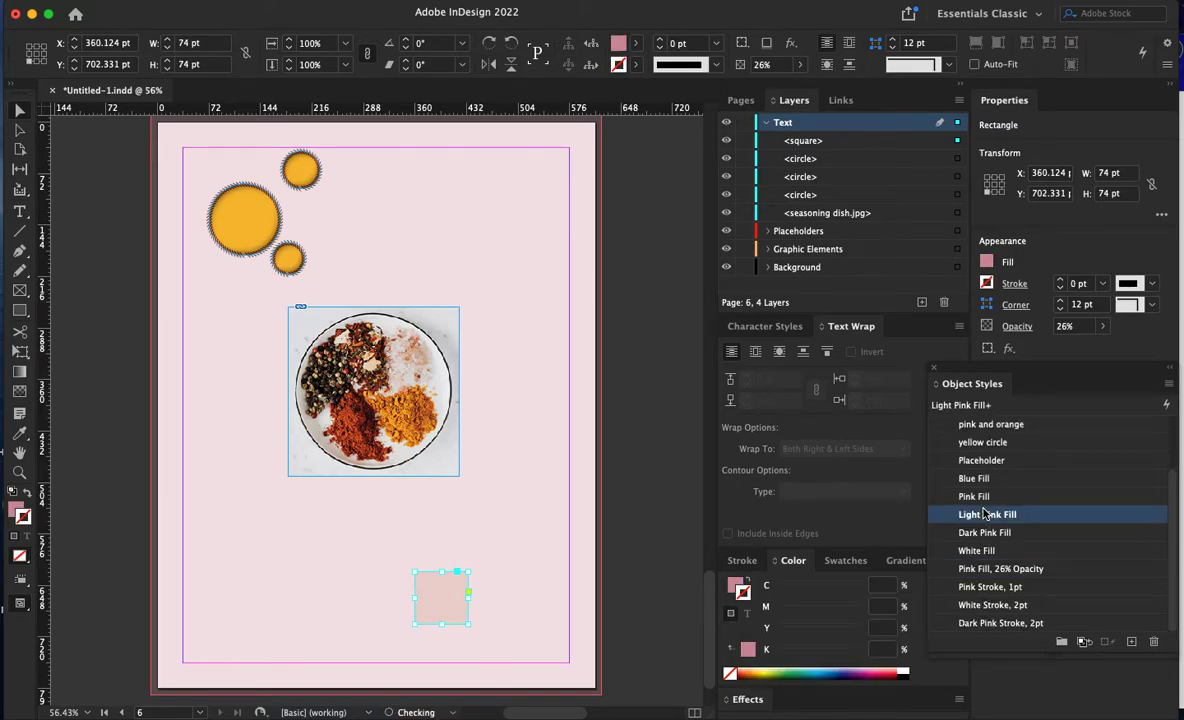
{"action": "scroll", "coordinate": [990, 510], "scroll_direction": "up", "scroll_amount": 2}
{"action": "left_click", "coordinate": [986, 478]}
{"action": "left_click", "coordinate": [991, 496]}
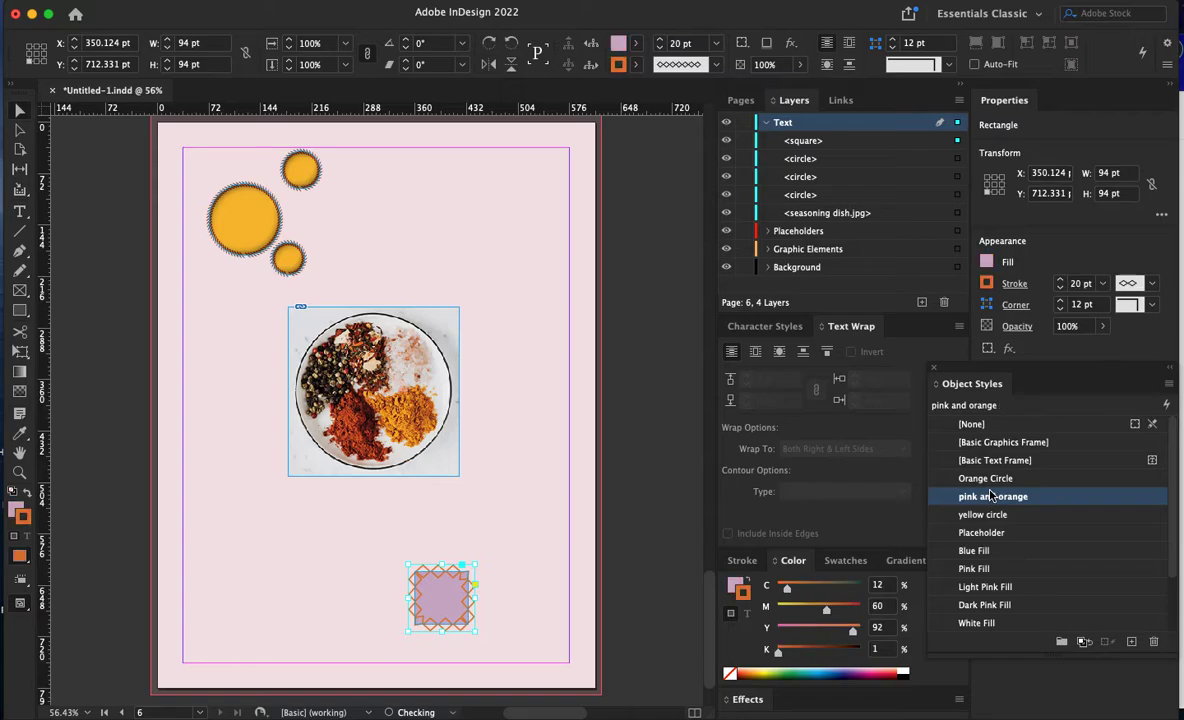
{"action": "left_click", "coordinate": [986, 478]}
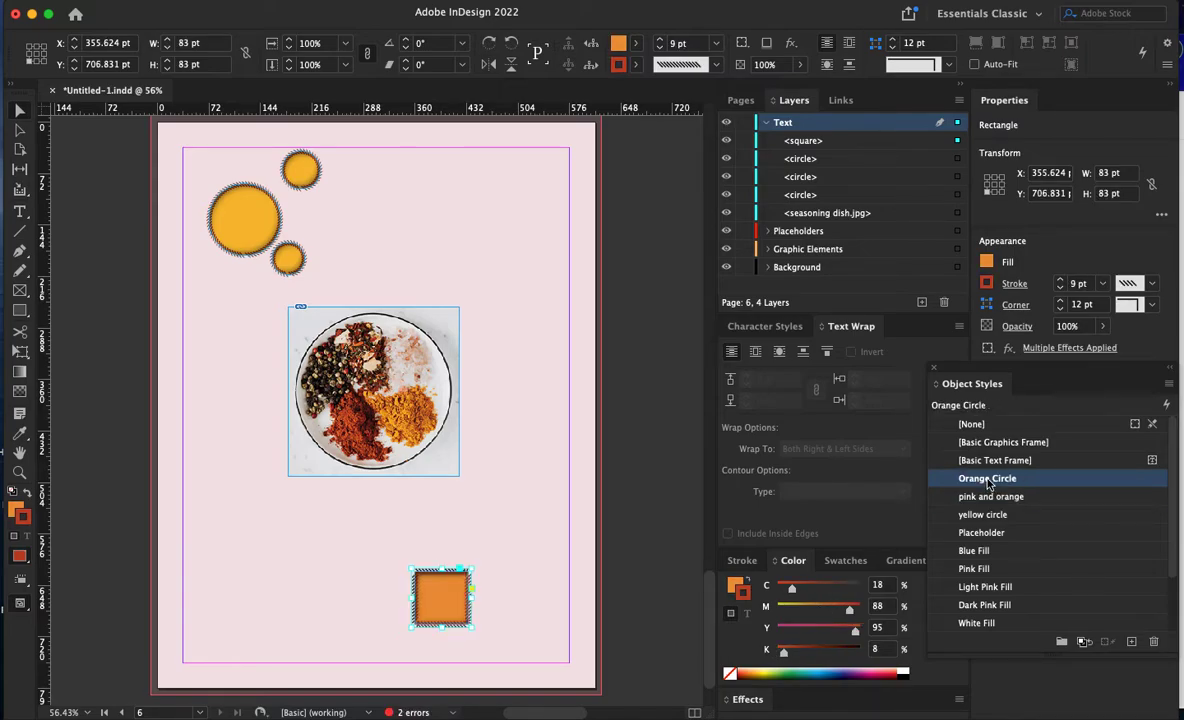
{"action": "left_click", "coordinate": [984, 514]}
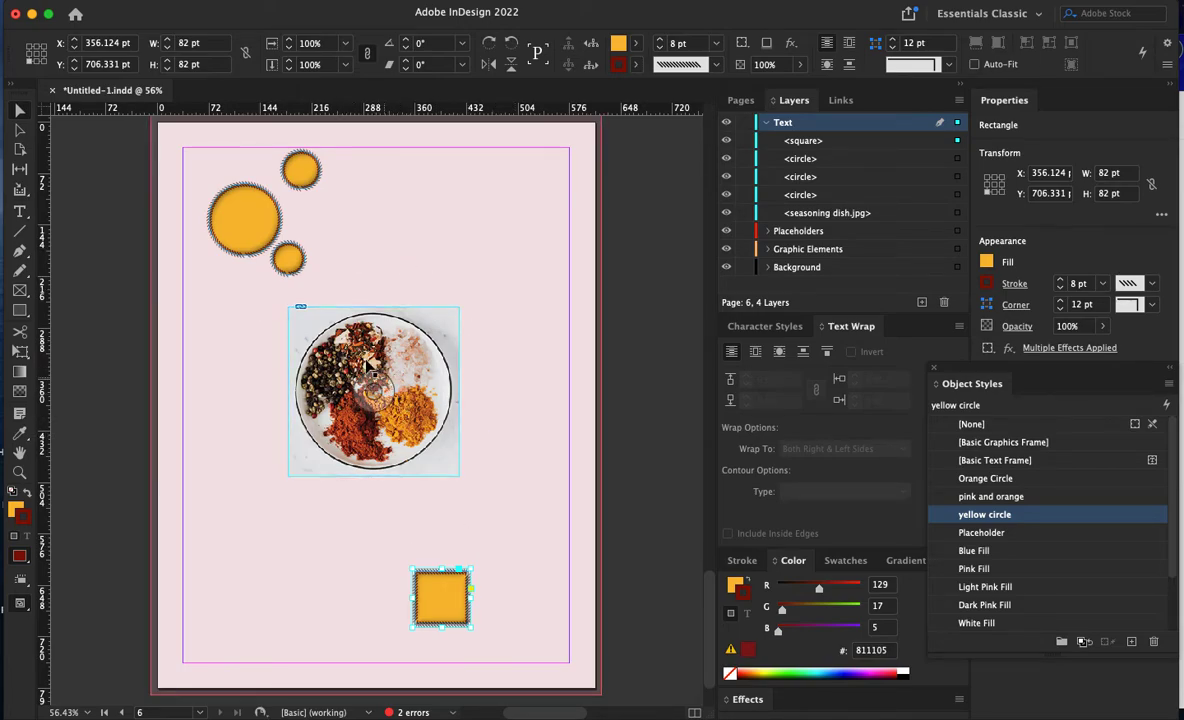
{"action": "scroll", "coordinate": [390, 372], "scroll_direction": "up", "scroll_amount": 5}
{"action": "scroll", "coordinate": [465, 380], "scroll_direction": "down", "scroll_amount": 6}
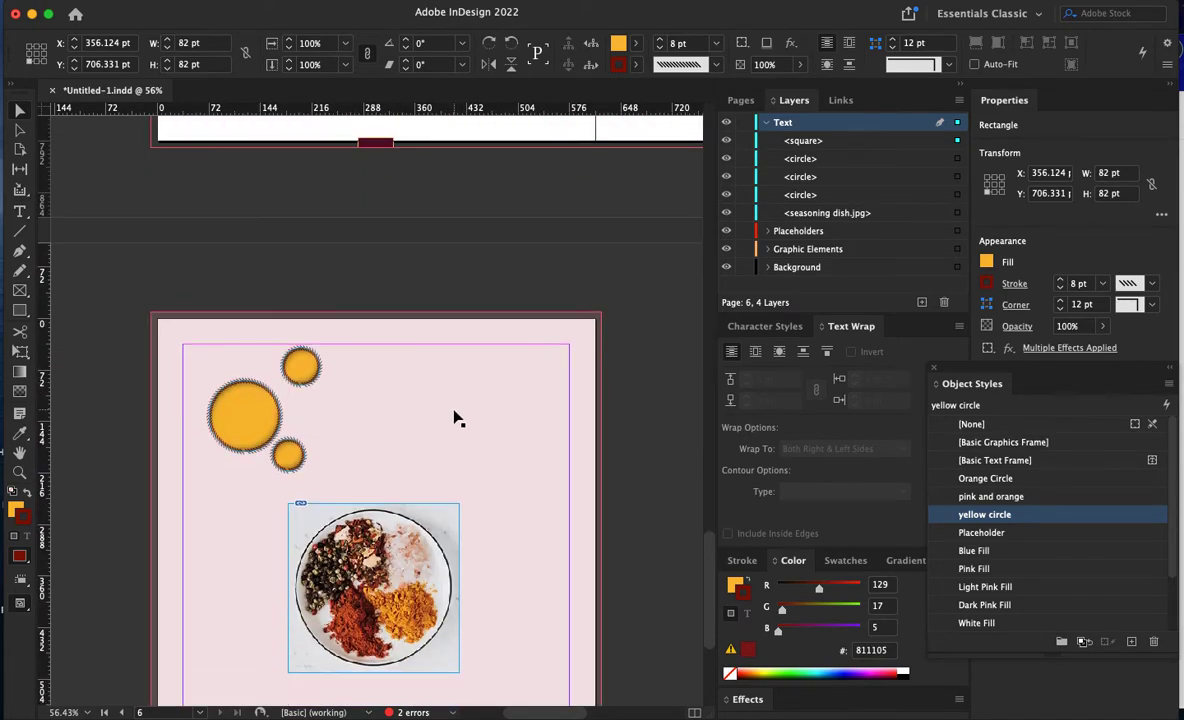
{"action": "scroll", "coordinate": [452, 421], "scroll_direction": "down", "scroll_amount": 1}
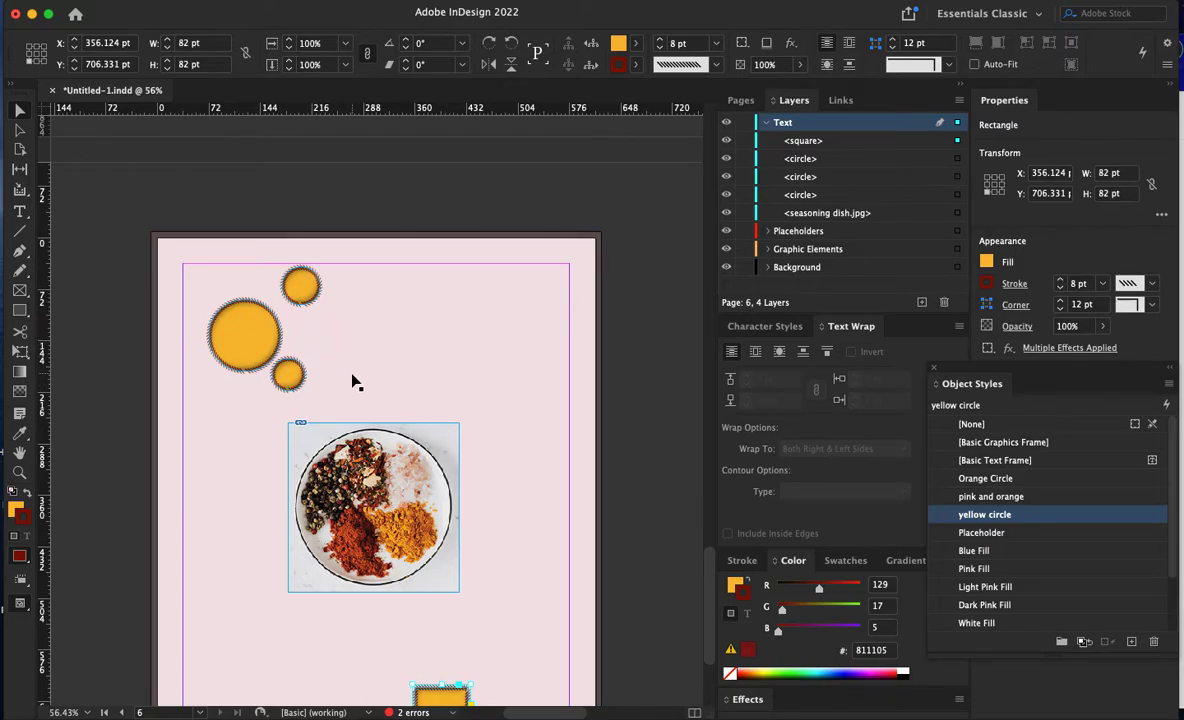
{"action": "scroll", "coordinate": [358, 378], "scroll_direction": "down", "scroll_amount": 3}
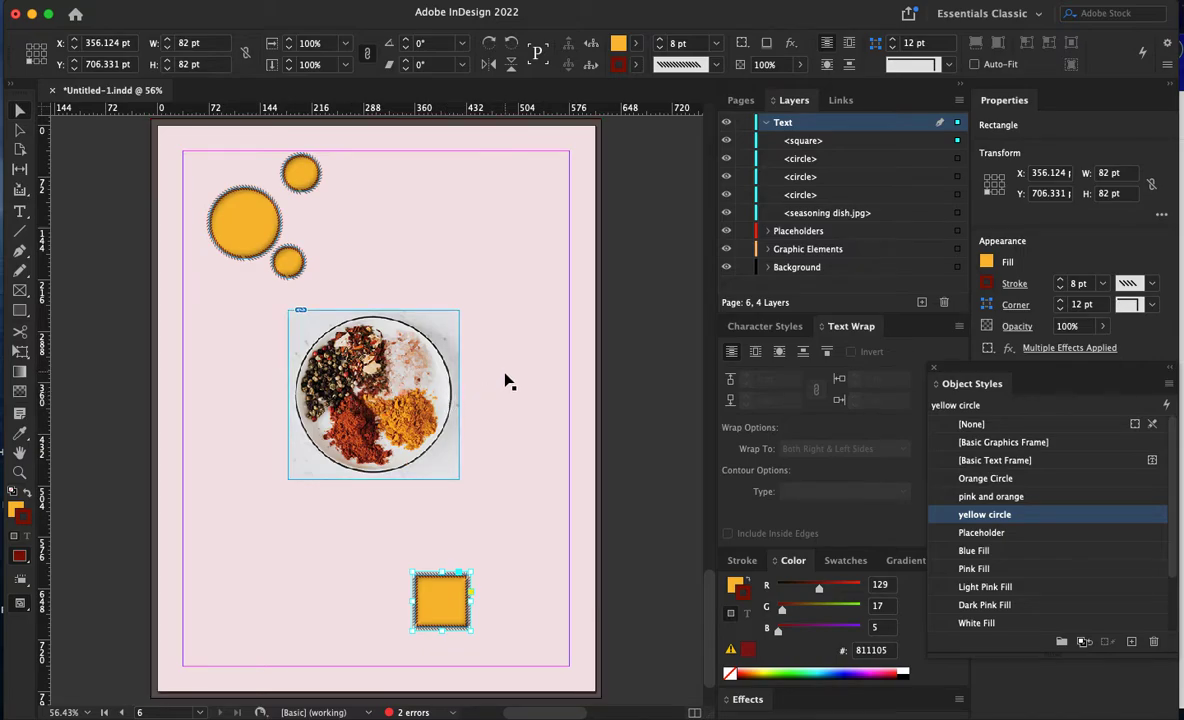
{"action": "scroll", "coordinate": [505, 378], "scroll_direction": "up", "scroll_amount": 20}
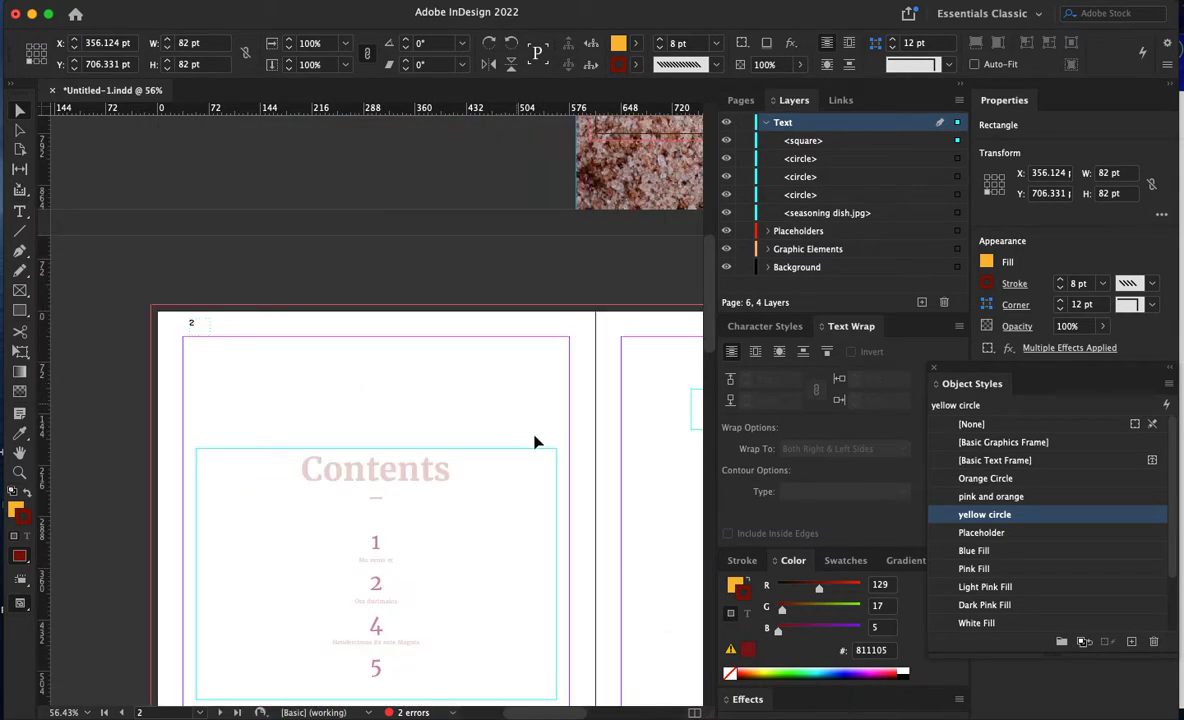
- Select all the body text beside the photo on the Take It With A Grain of Salt page and try filling it with placeholder text
{"action": "scroll", "coordinate": [535, 442], "scroll_direction": "right", "scroll_amount": 8}
{"action": "scroll", "coordinate": [535, 442], "scroll_direction": "down", "scroll_amount": 5}
{"action": "scroll", "coordinate": [361, 410], "scroll_direction": "down", "scroll_amount": 3}
{"action": "scroll", "coordinate": [361, 410], "scroll_direction": "right", "scroll_amount": 3}
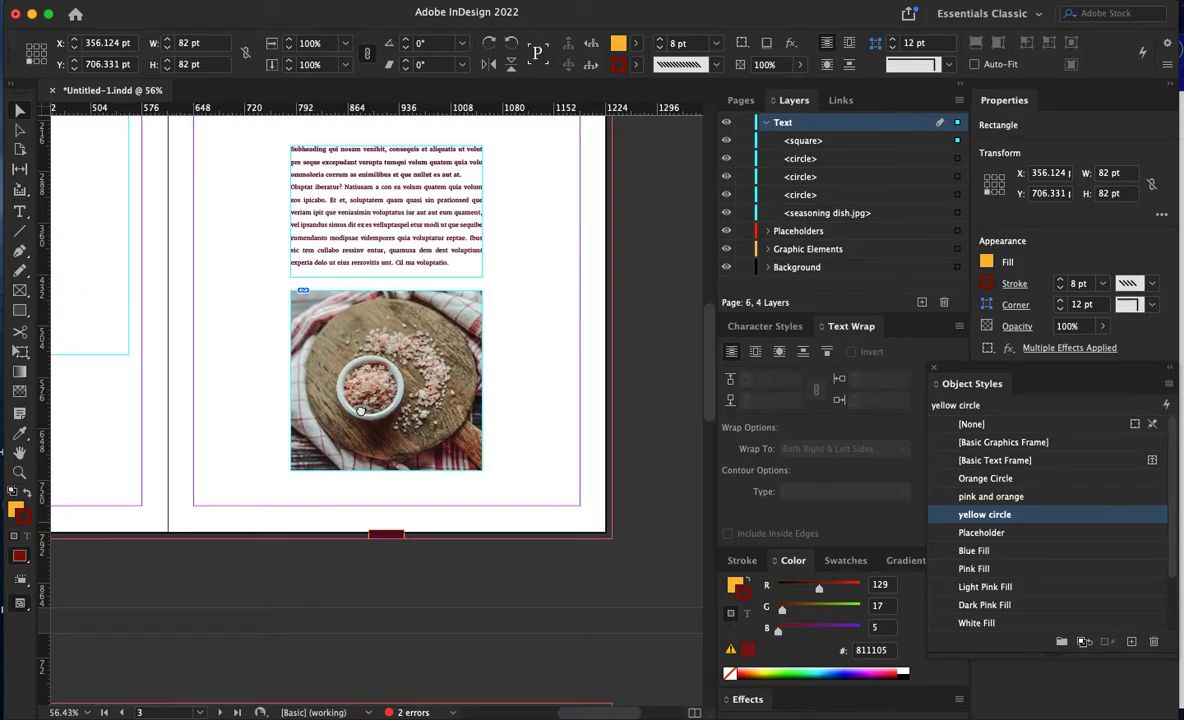
{"action": "left_click_drag", "start_coordinate": [361, 410], "coordinate": [621, 686]}
{"action": "left_click_drag", "start_coordinate": [427, 536], "coordinate": [520, 404]}
{"action": "left_click_drag", "start_coordinate": [492, 597], "coordinate": [518, 433]}
{"action": "left_click_drag", "start_coordinate": [527, 700], "coordinate": [517, 387]}
{"action": "left_click_drag", "start_coordinate": [517, 540], "coordinate": [509, 297]}
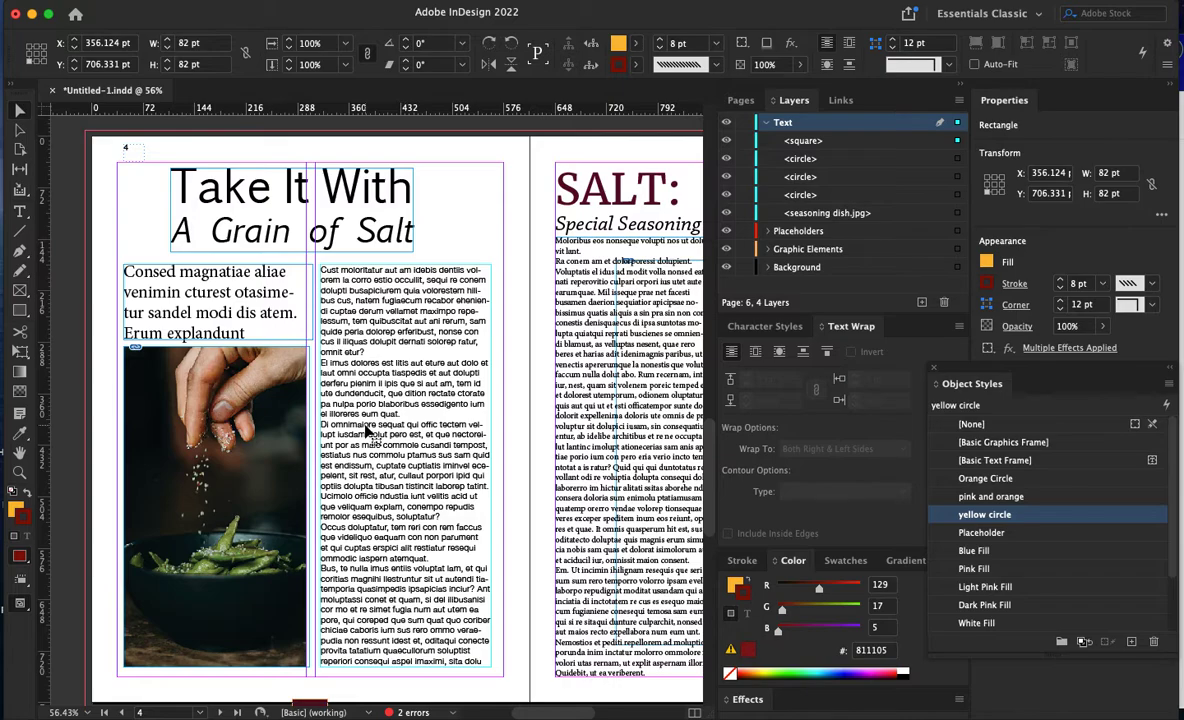
{"action": "left_click", "coordinate": [369, 432]}
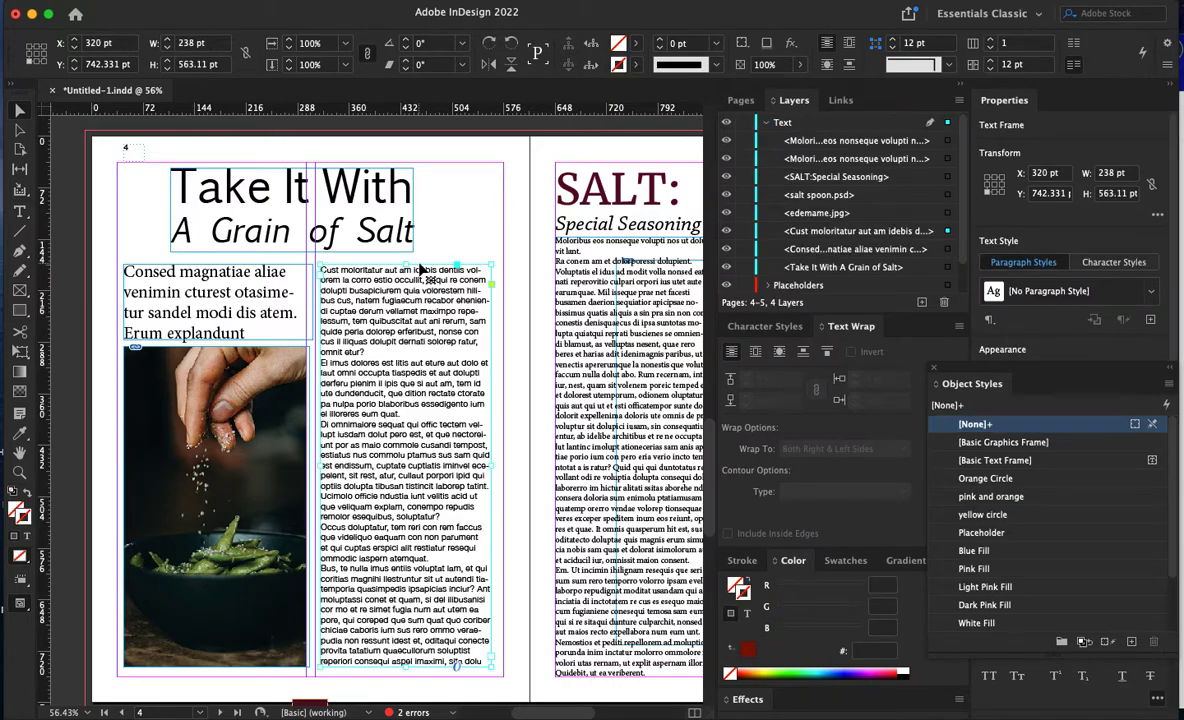
{"action": "key", "text": "Delete"}
{"action": "key", "text": "super+z"}
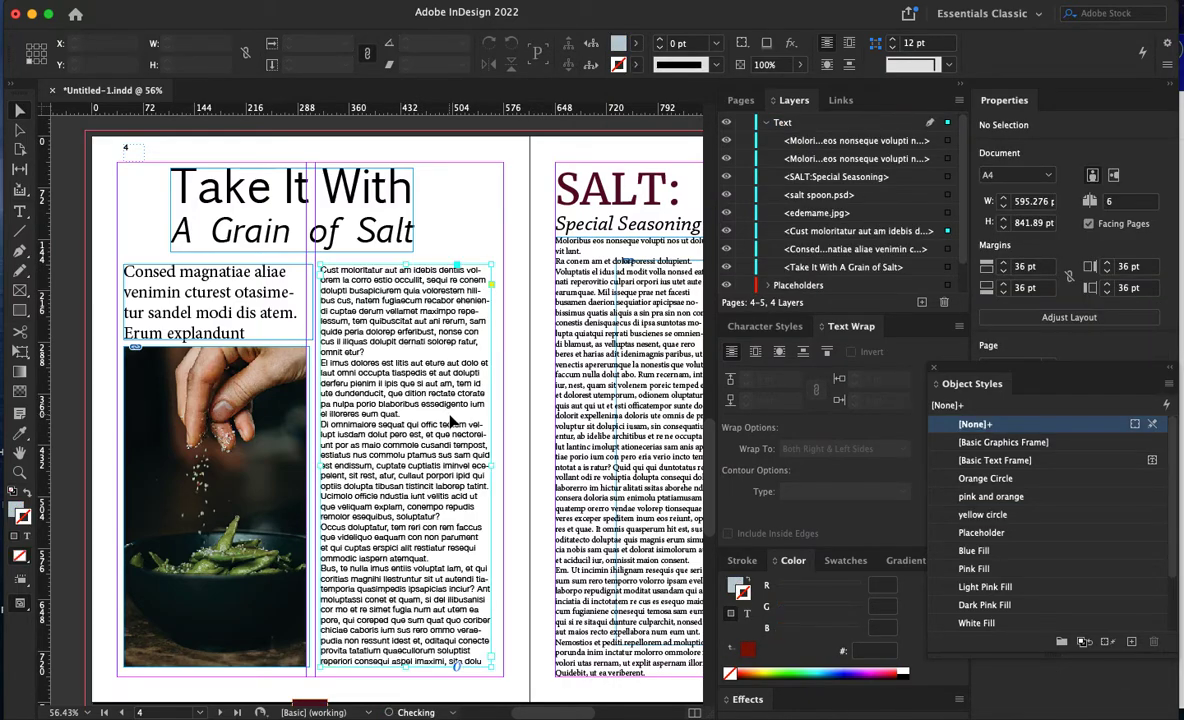
{"action": "double_click", "coordinate": [385, 402]}
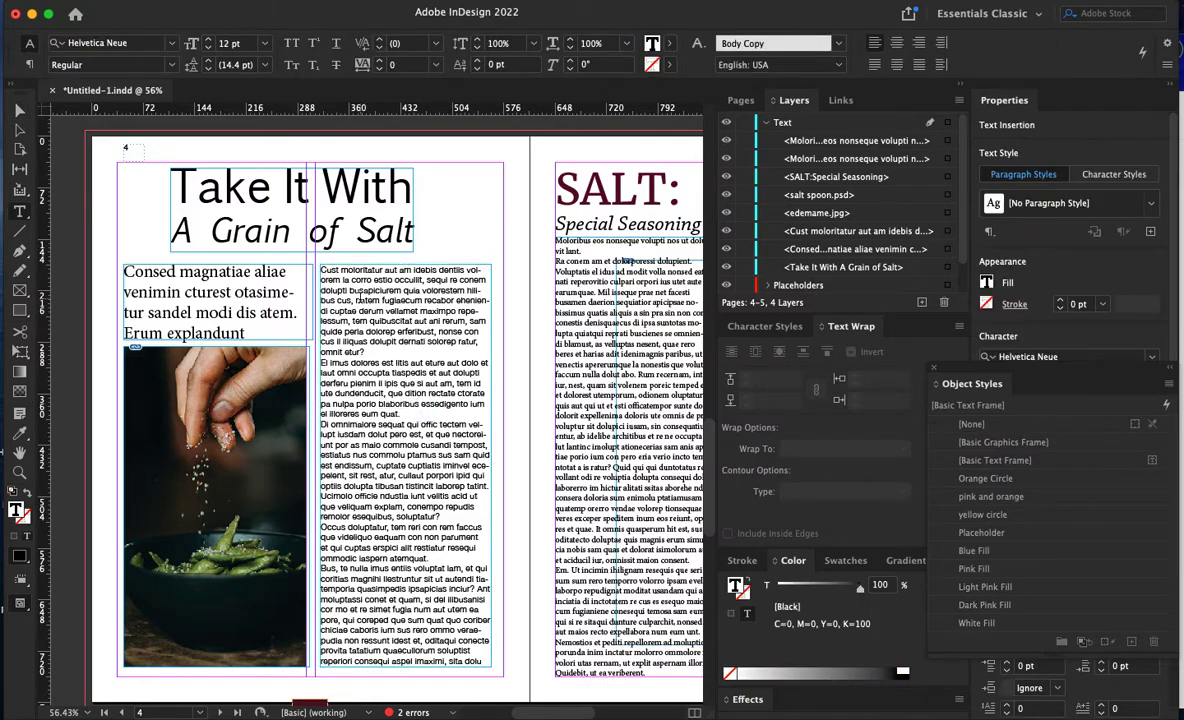
{"action": "key", "text": "super+a"}
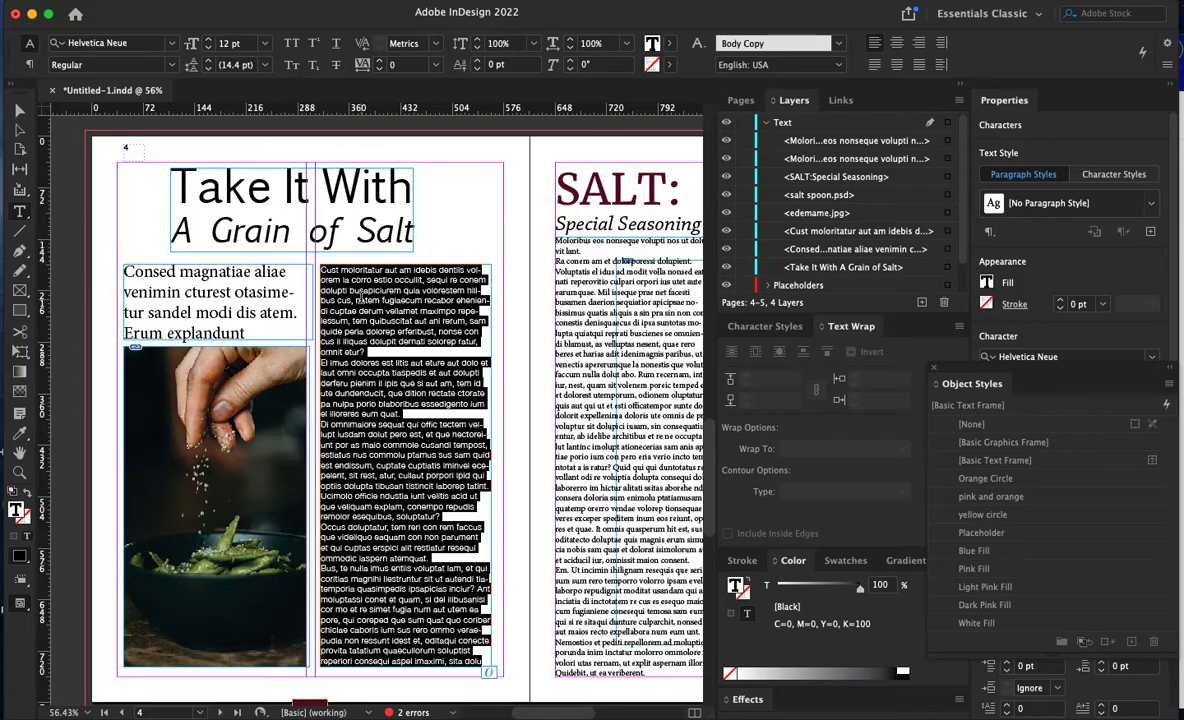
{"action": "right_click", "coordinate": [361, 316]}
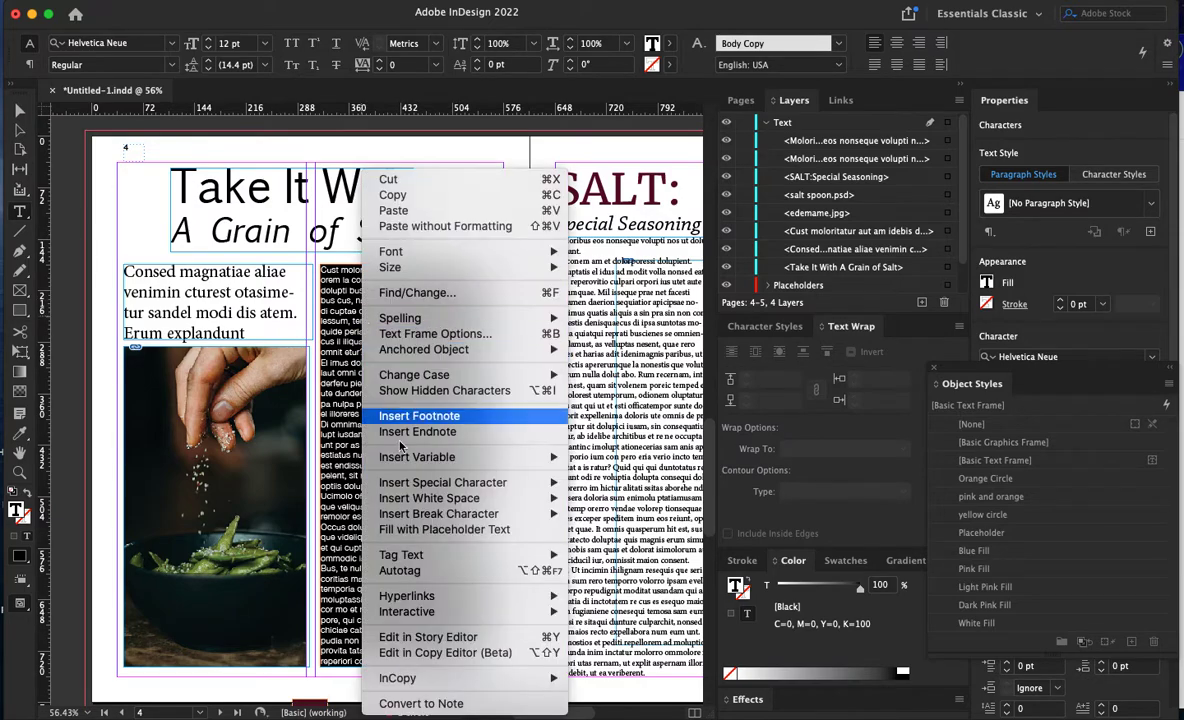
{"action": "left_click", "coordinate": [411, 531]}
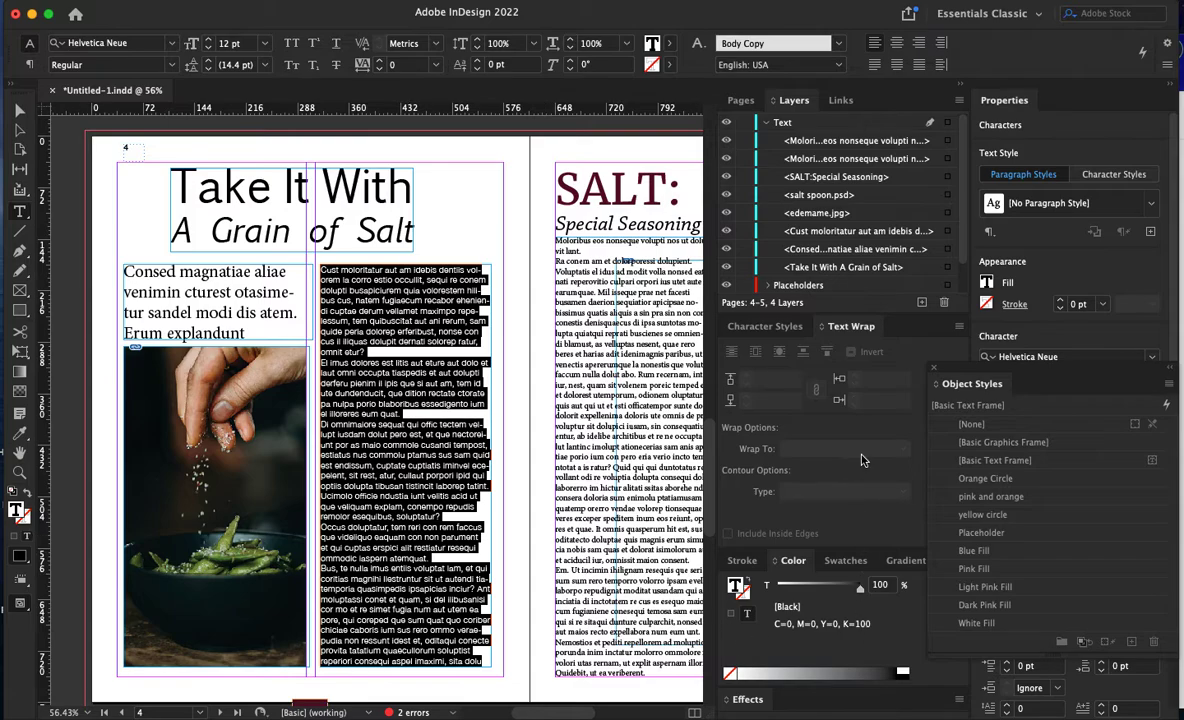
- Group Object Styles with Text Wrap, and detach and enlarge Character Styles as a floating panel
{"action": "left_click_drag", "start_coordinate": [975, 385], "coordinate": [866, 338]}
{"action": "left_click_drag", "start_coordinate": [744, 453], "coordinate": [855, 293]}
{"action": "left_click_drag", "start_coordinate": [852, 360], "coordinate": [928, 612]}
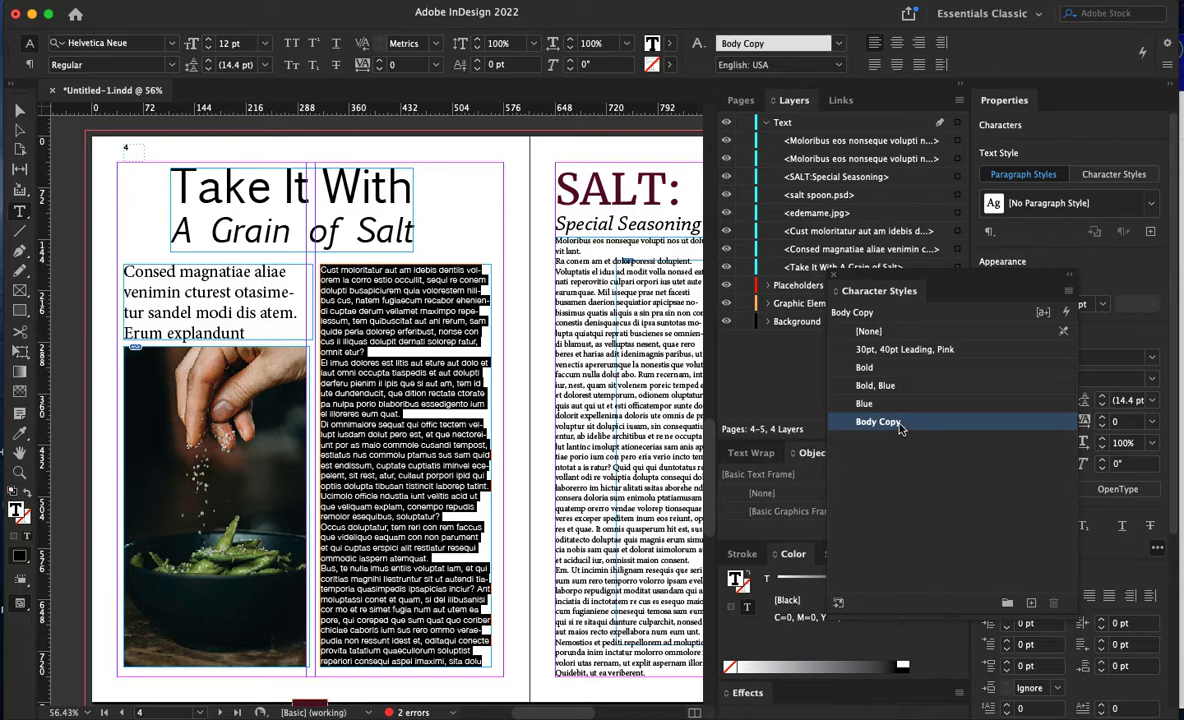
- Try the Blue, Bold and 30pt, 40pt Leading, Pink character styles on the selected text and return it to Body Copy
{"action": "left_click", "coordinate": [866, 403]}
{"action": "left_click", "coordinate": [872, 385]}
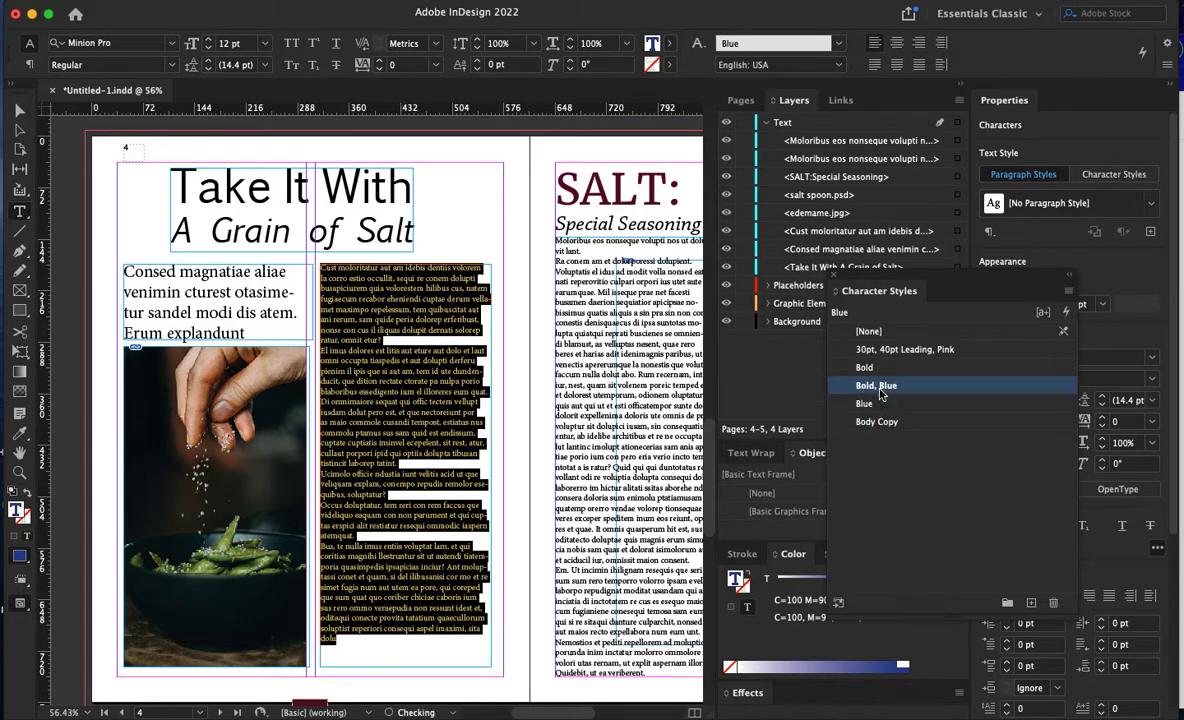
{"action": "left_click", "coordinate": [866, 367]}
{"action": "left_click", "coordinate": [873, 350]}
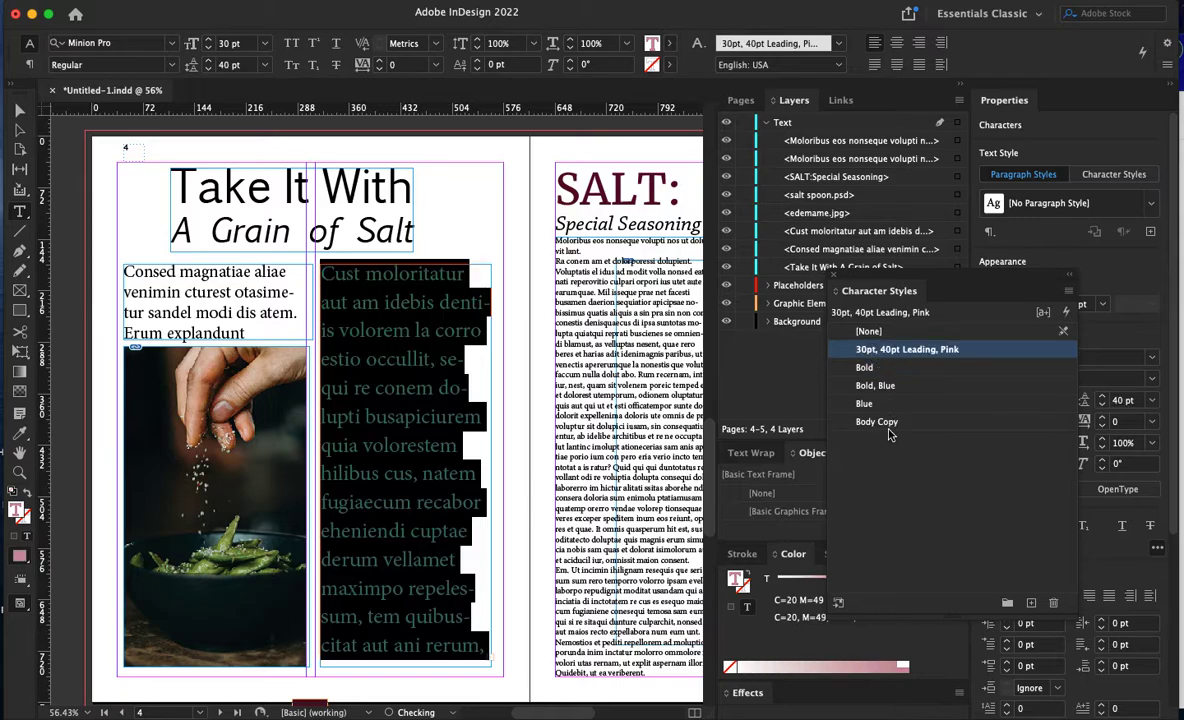
{"action": "left_click", "coordinate": [878, 421]}
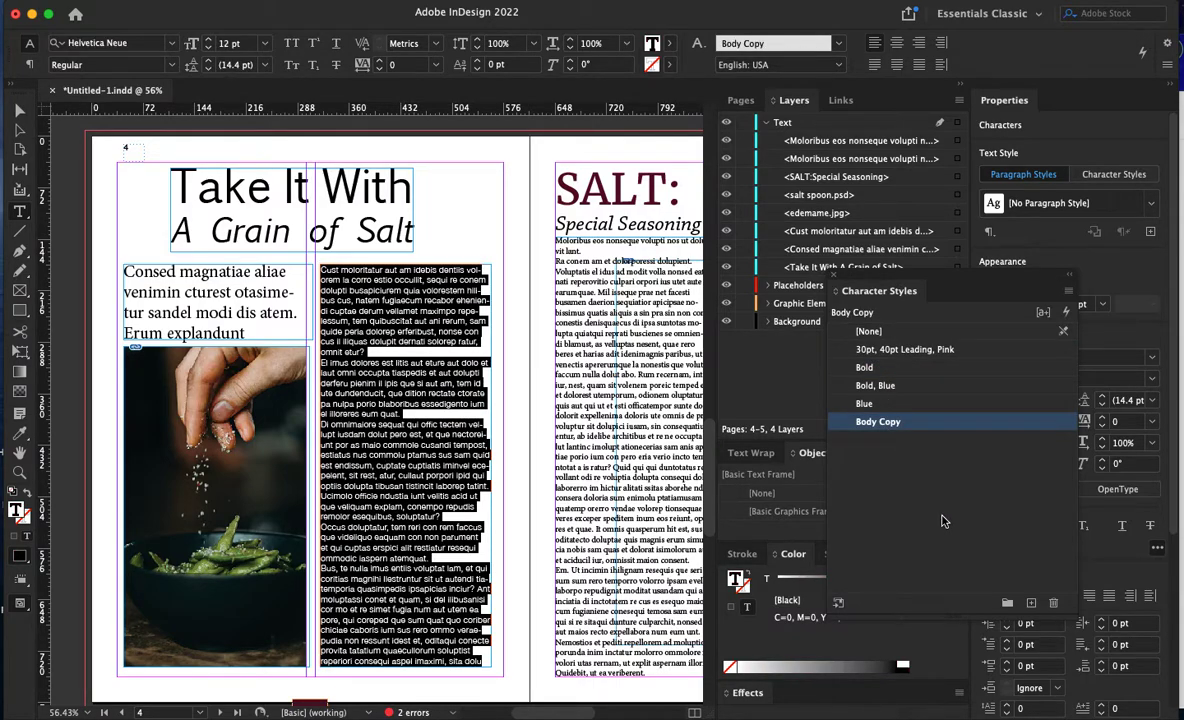
- Create a new character style based on Body Copy and name it Body Copy 2
{"action": "left_click", "coordinate": [1031, 603]}
{"action": "double_click", "coordinate": [890, 440]}
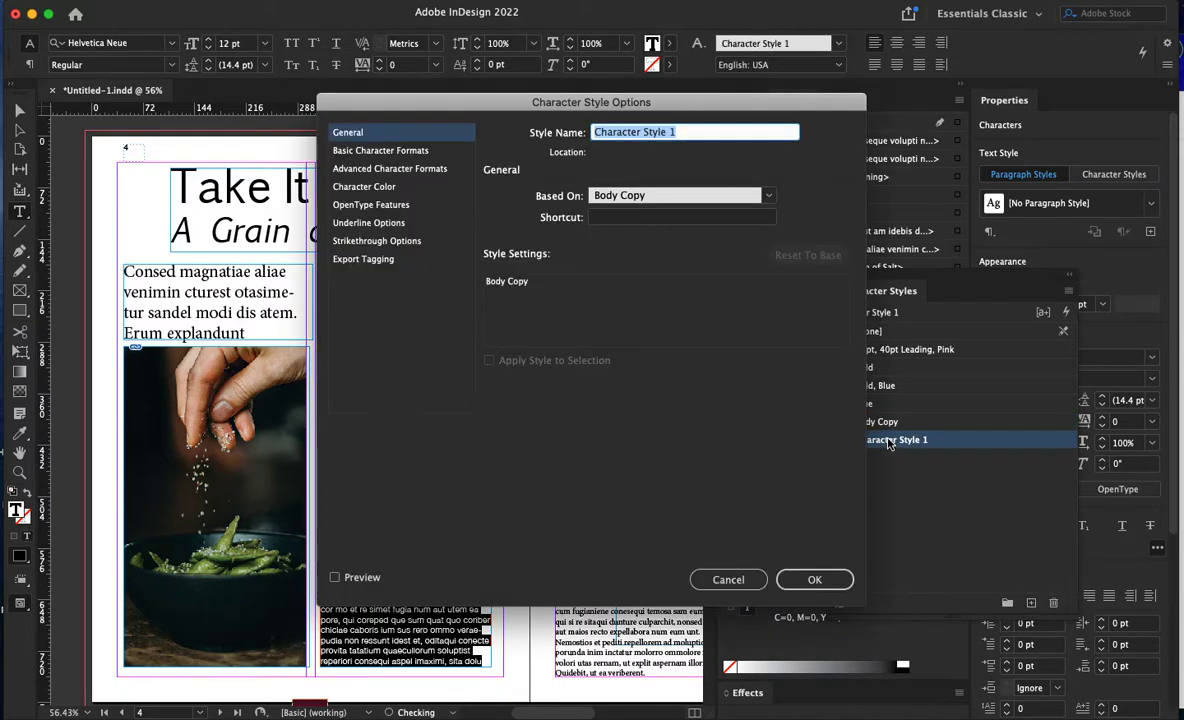
{"action": "type", "text": "B"}
{"action": "key", "text": "BackSpace"}
{"action": "key", "text": "BackSpace"}
{"action": "key", "text": "BackSpace"}
{"action": "key", "text": "BackSpace"}
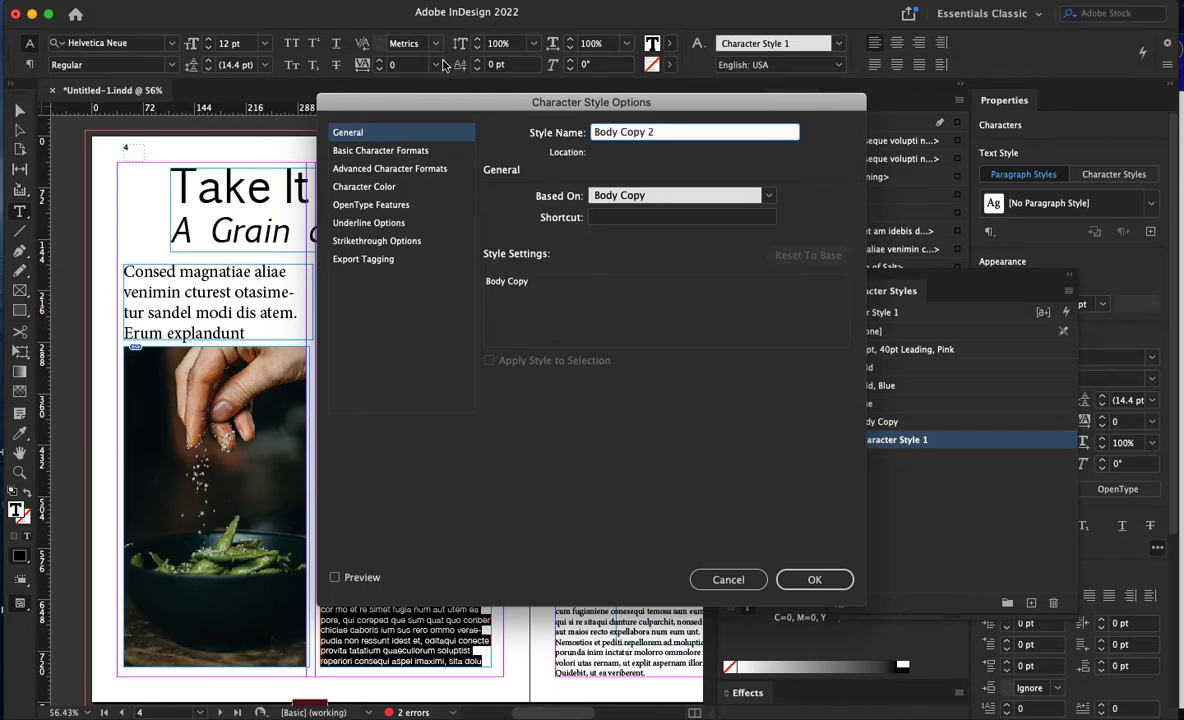
- Set the Body Copy 2 style's basic character formats to Helvetica, Light, 14 pt
{"action": "left_click", "coordinate": [372, 150]}
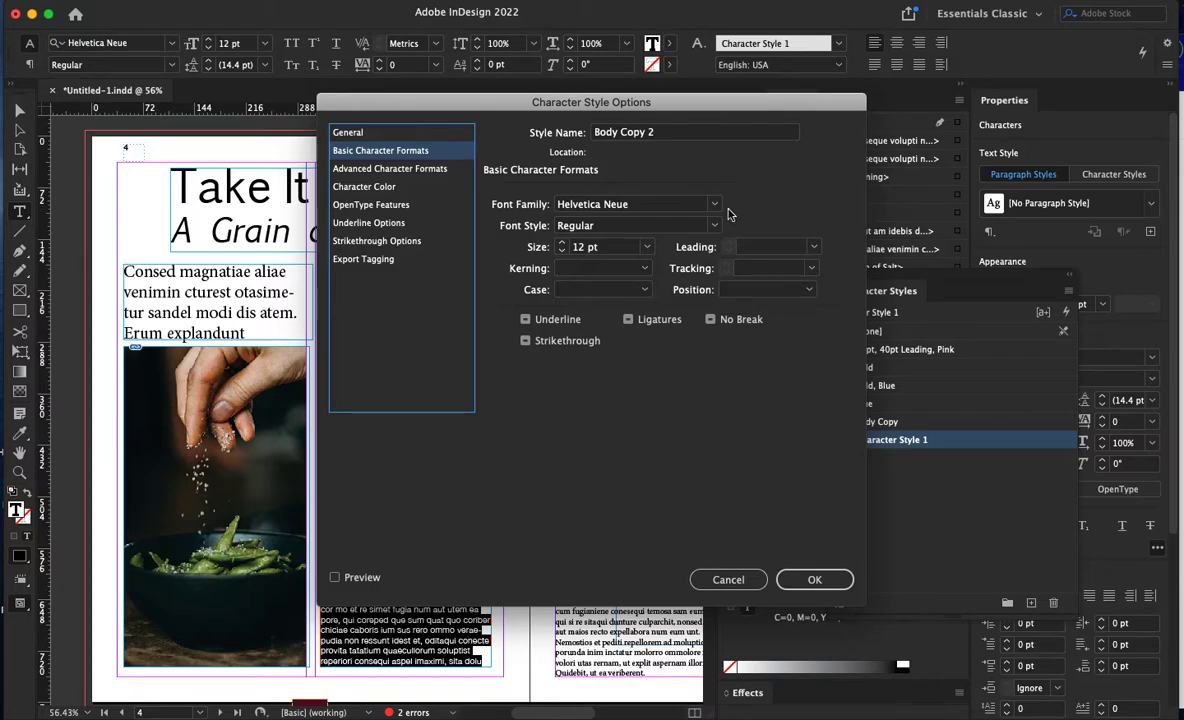
{"action": "left_click", "coordinate": [715, 205]}
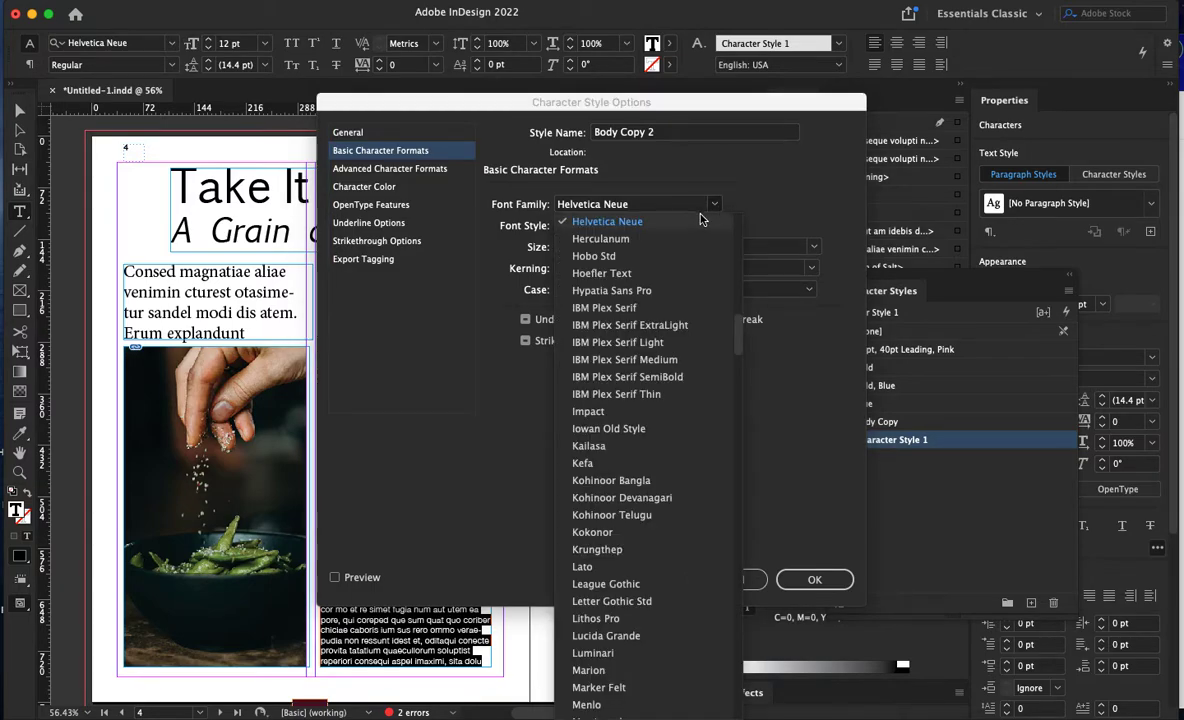
{"action": "scroll", "coordinate": [670, 328], "scroll_direction": "up", "scroll_amount": 3}
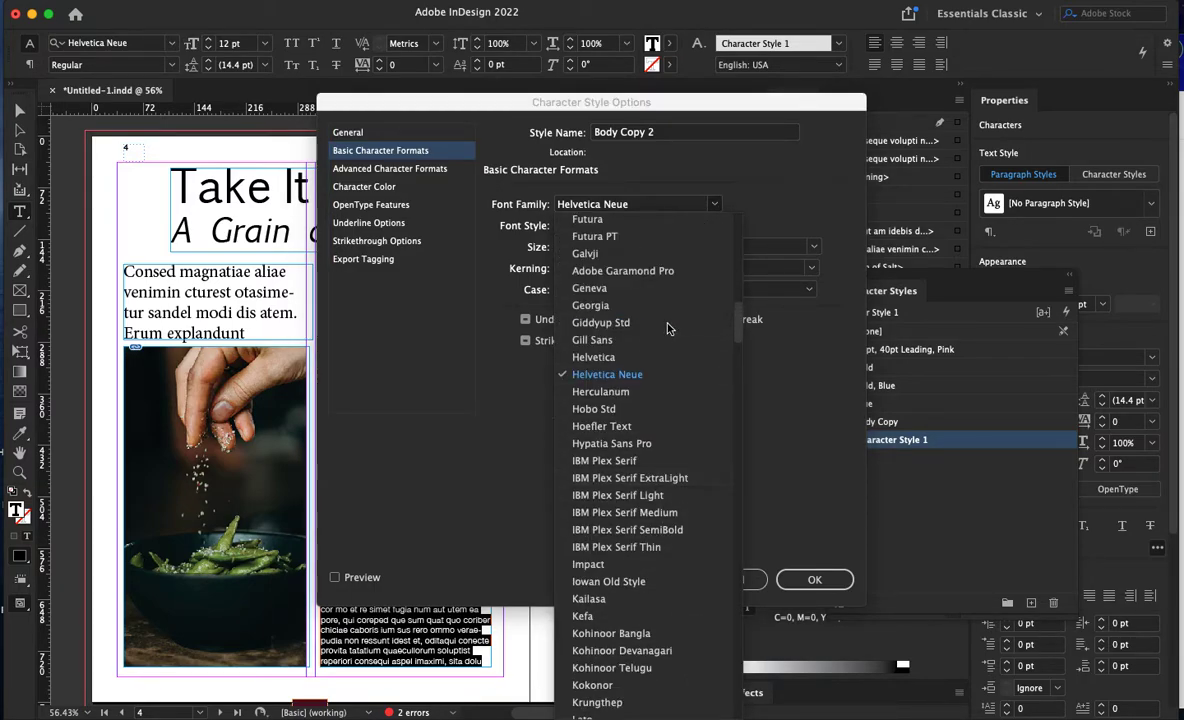
{"action": "left_click", "coordinate": [600, 357]}
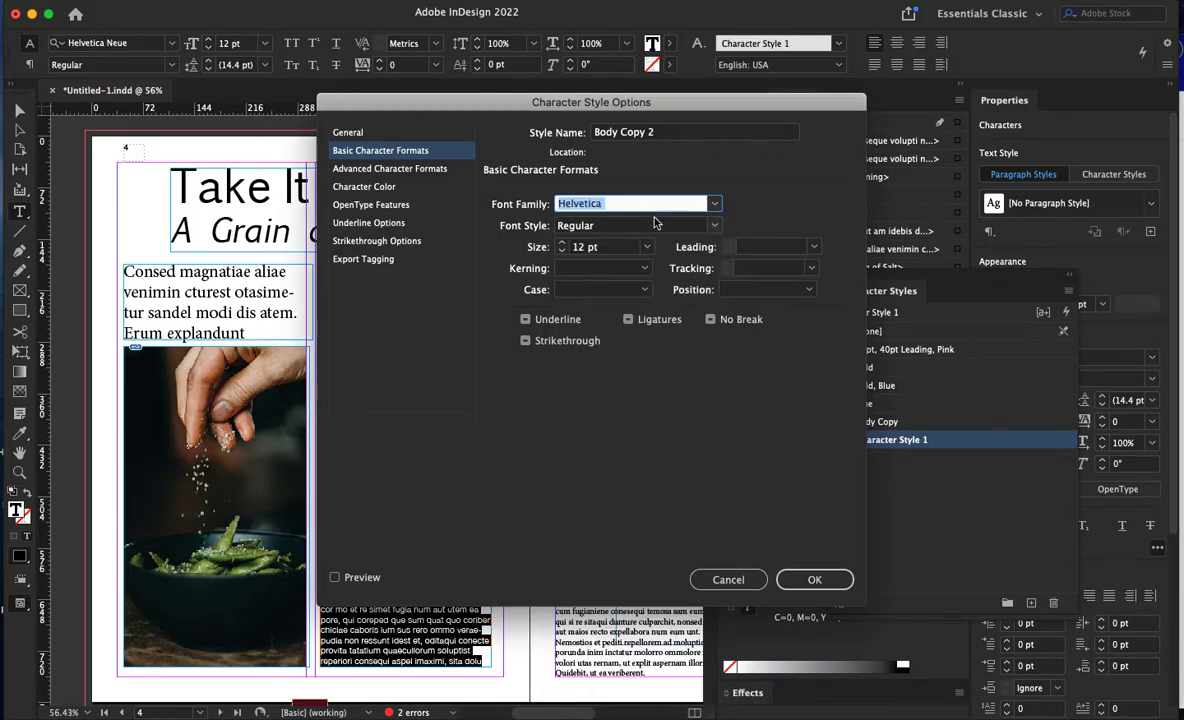
{"action": "left_click", "coordinate": [713, 225]}
{"action": "left_click", "coordinate": [597, 243]}
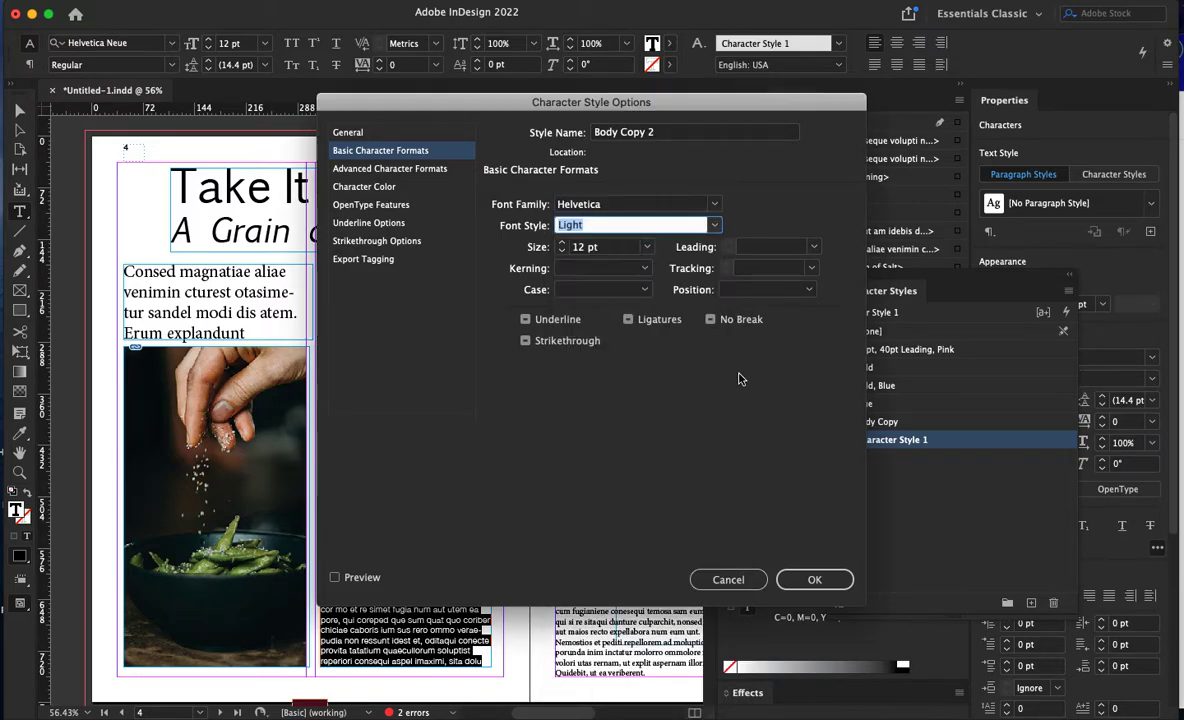
{"action": "left_click", "coordinate": [561, 243]}
{"action": "left_click", "coordinate": [561, 243]}
{"action": "left_click", "coordinate": [715, 204]}
{"action": "left_click", "coordinate": [716, 205]}
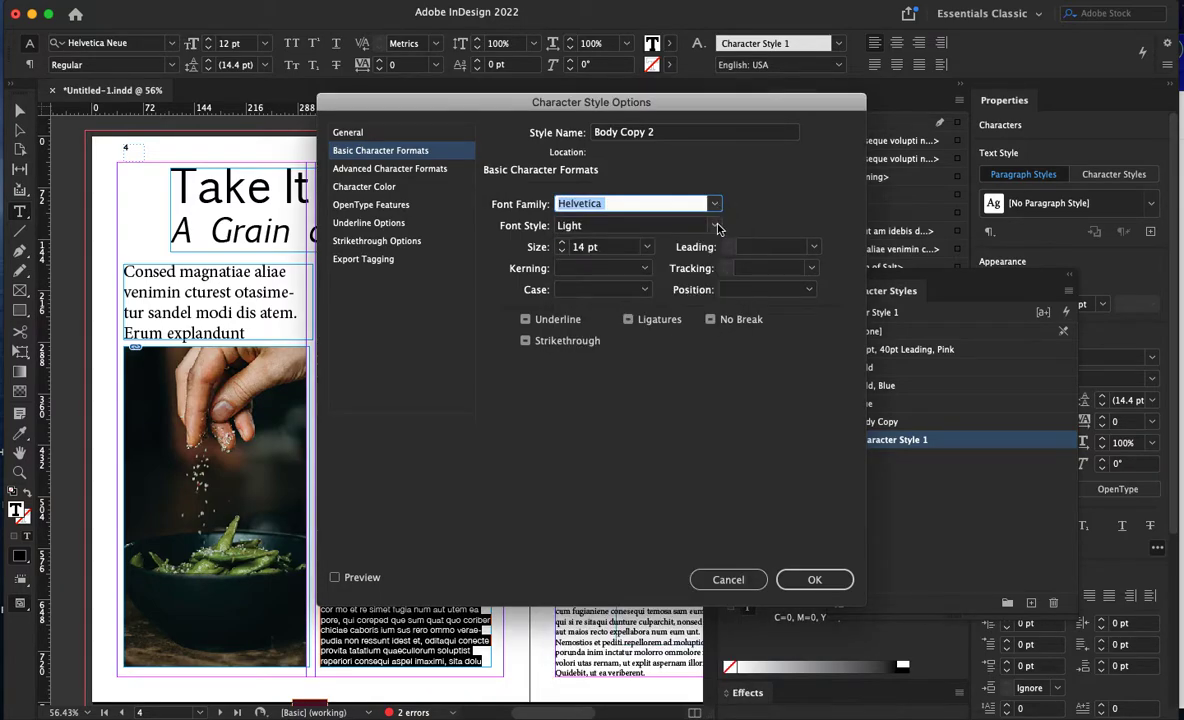
{"action": "left_click", "coordinate": [714, 225]}
{"action": "left_click", "coordinate": [673, 241]}
- Set the style's character color to Black, review its underline, strikethrough and export tagging options, and save the style
{"action": "left_click", "coordinate": [389, 169]}
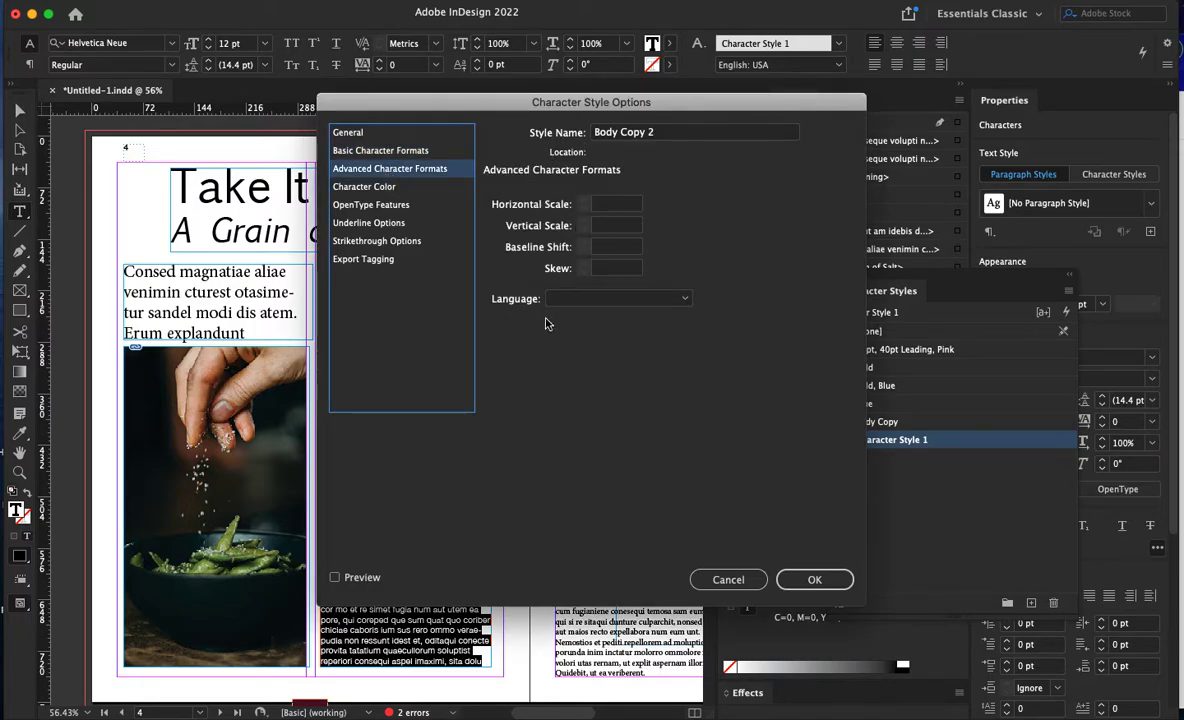
{"action": "left_click", "coordinate": [379, 188]}
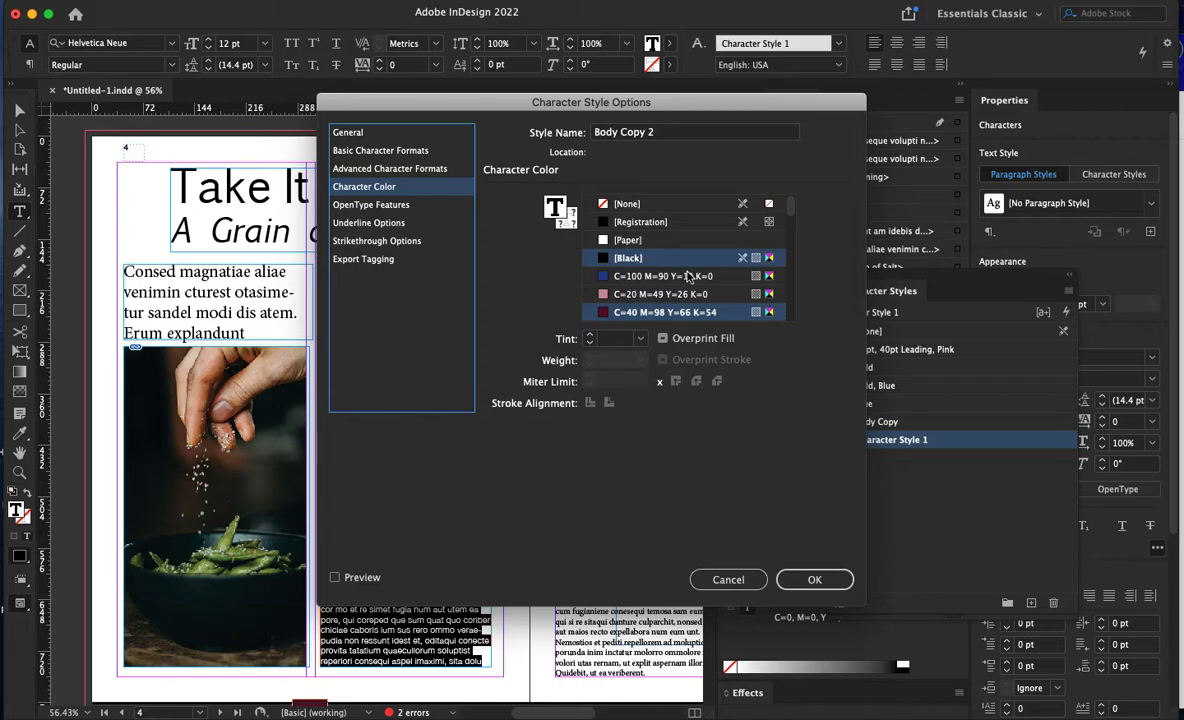
{"action": "left_click", "coordinate": [624, 260]}
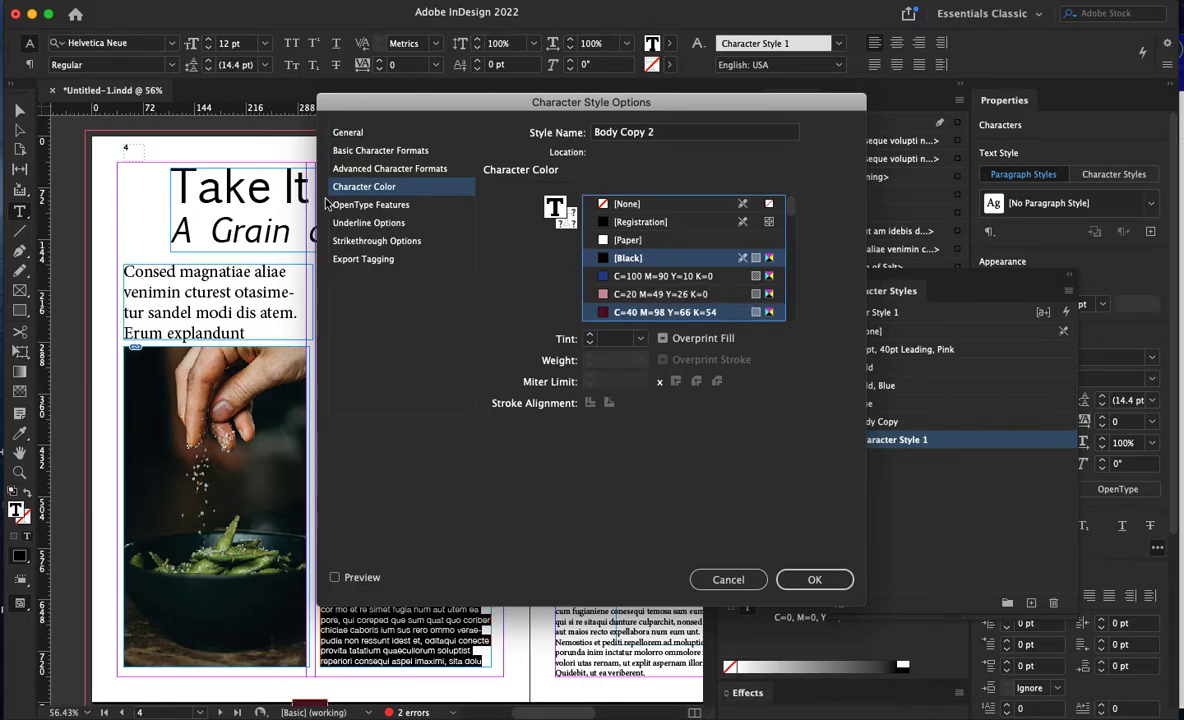
{"action": "left_click", "coordinate": [374, 206]}
{"action": "left_click", "coordinate": [370, 222]}
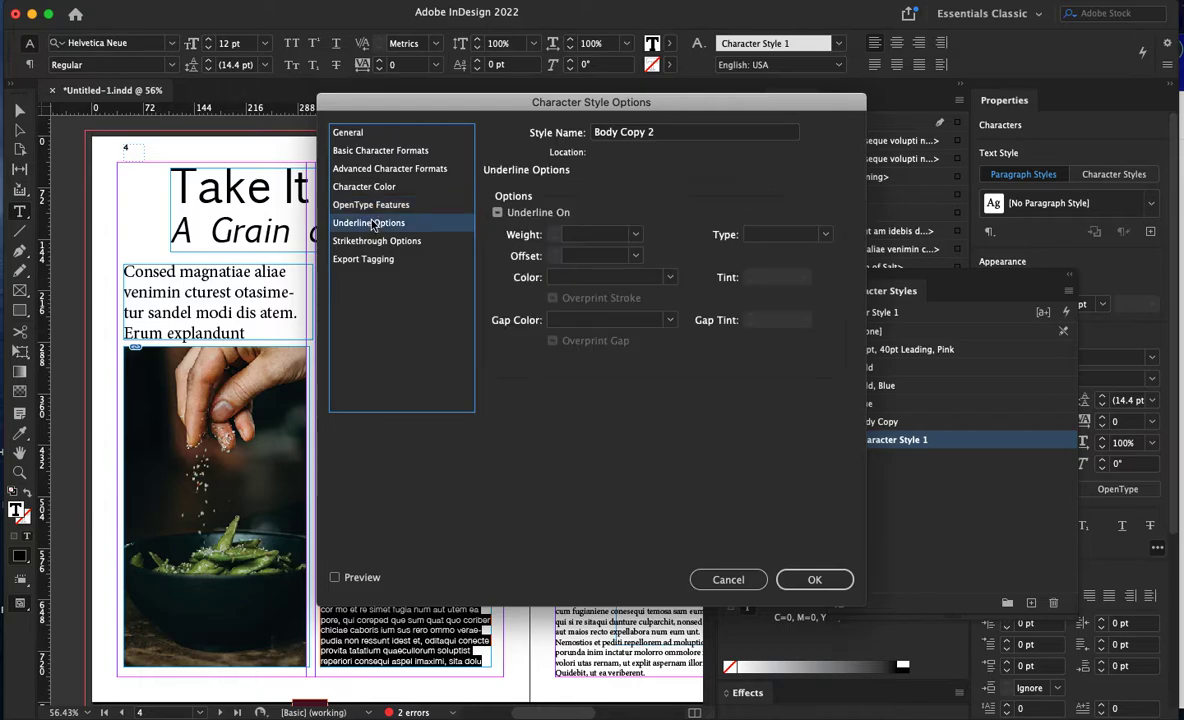
{"action": "left_click", "coordinate": [378, 242]}
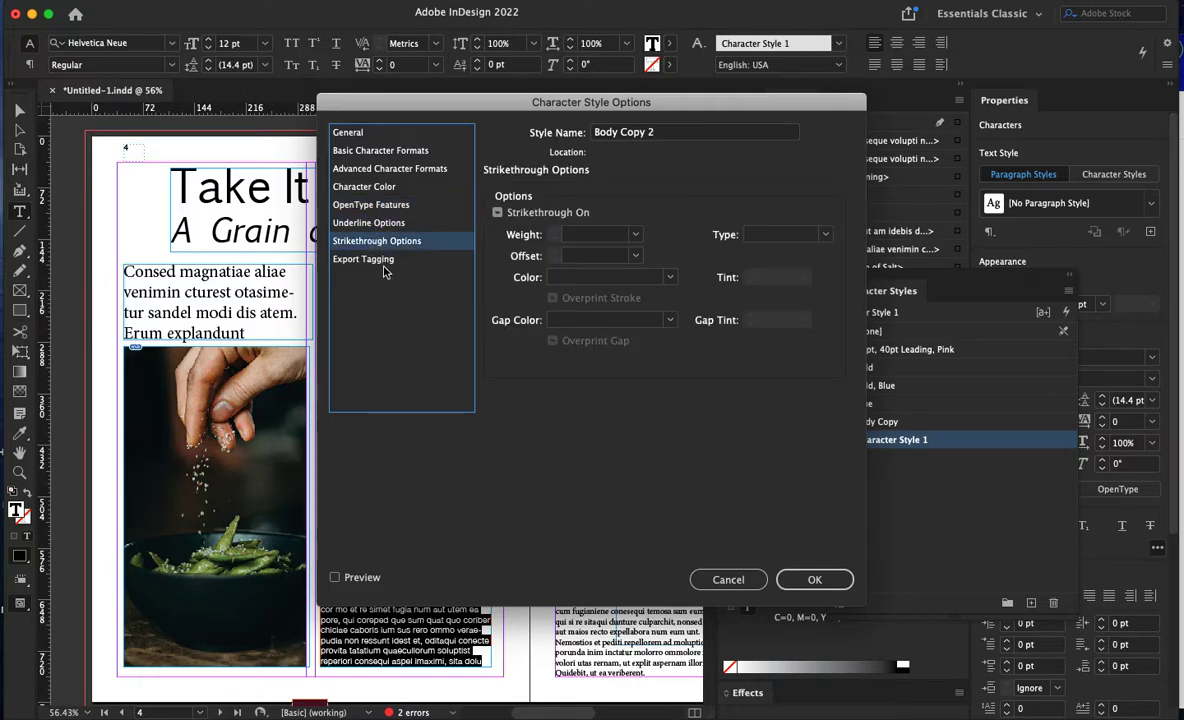
{"action": "left_click", "coordinate": [385, 262]}
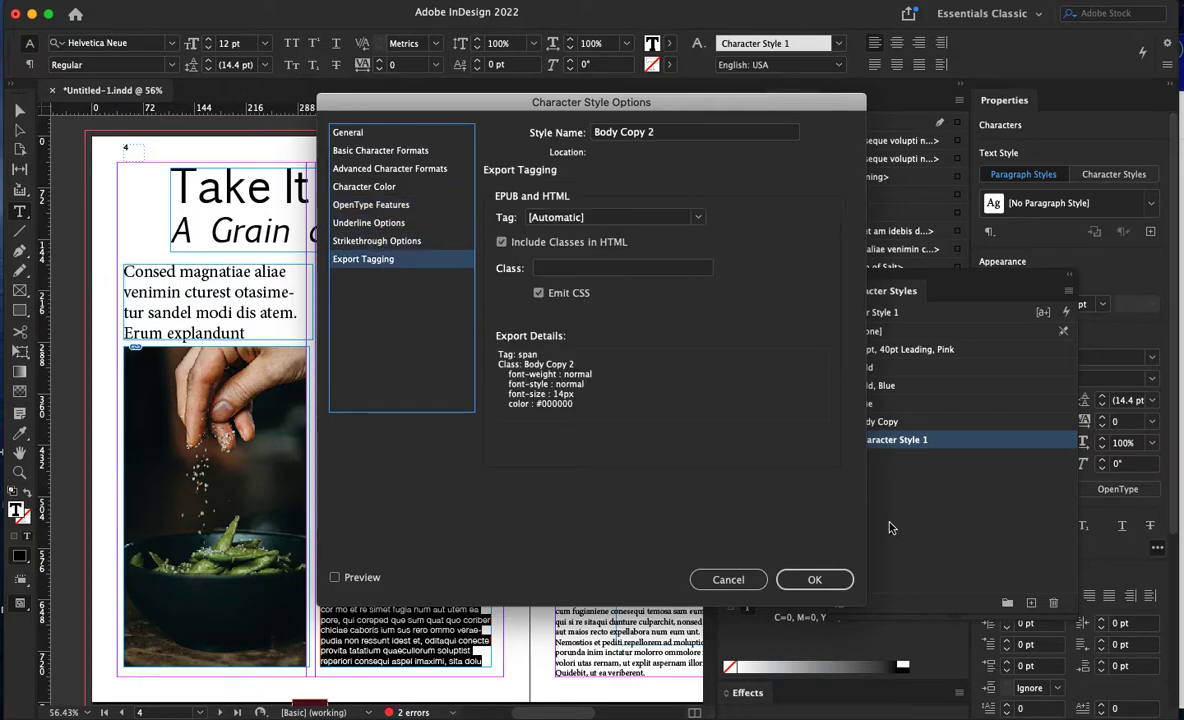
{"action": "left_click", "coordinate": [815, 579]}
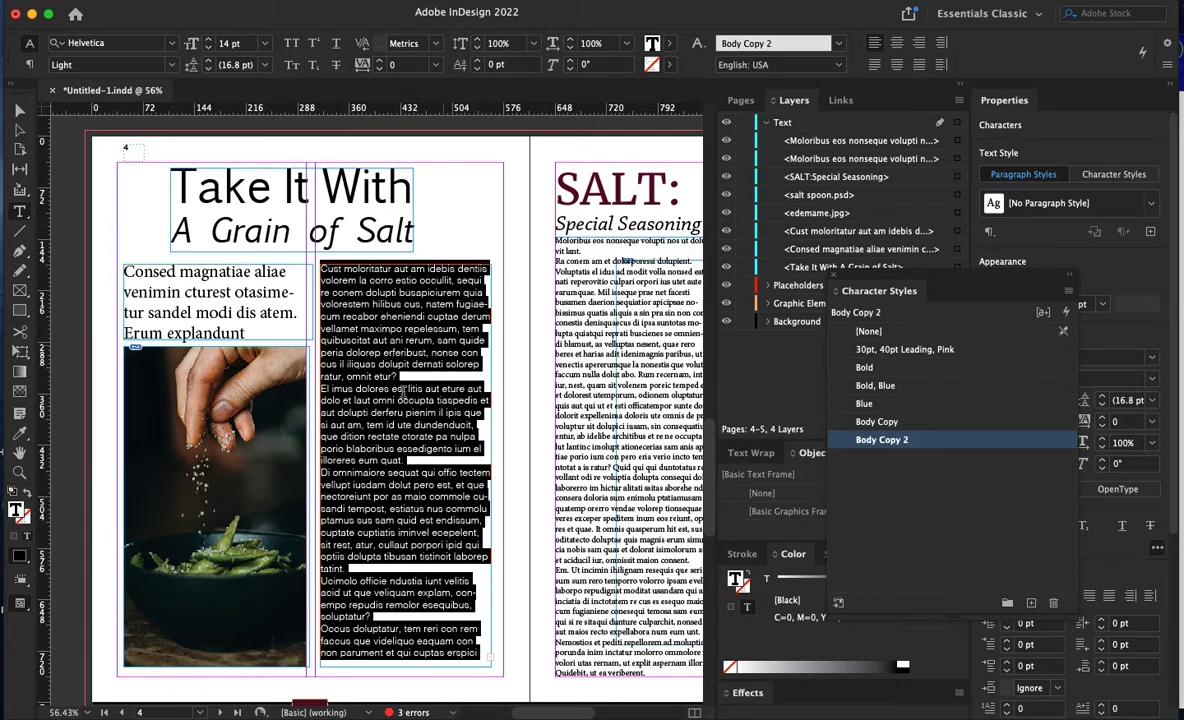
- Select all the text in the column, try the Body Copy style on it and return it to Body Copy 2
{"action": "left_click", "coordinate": [376, 548]}
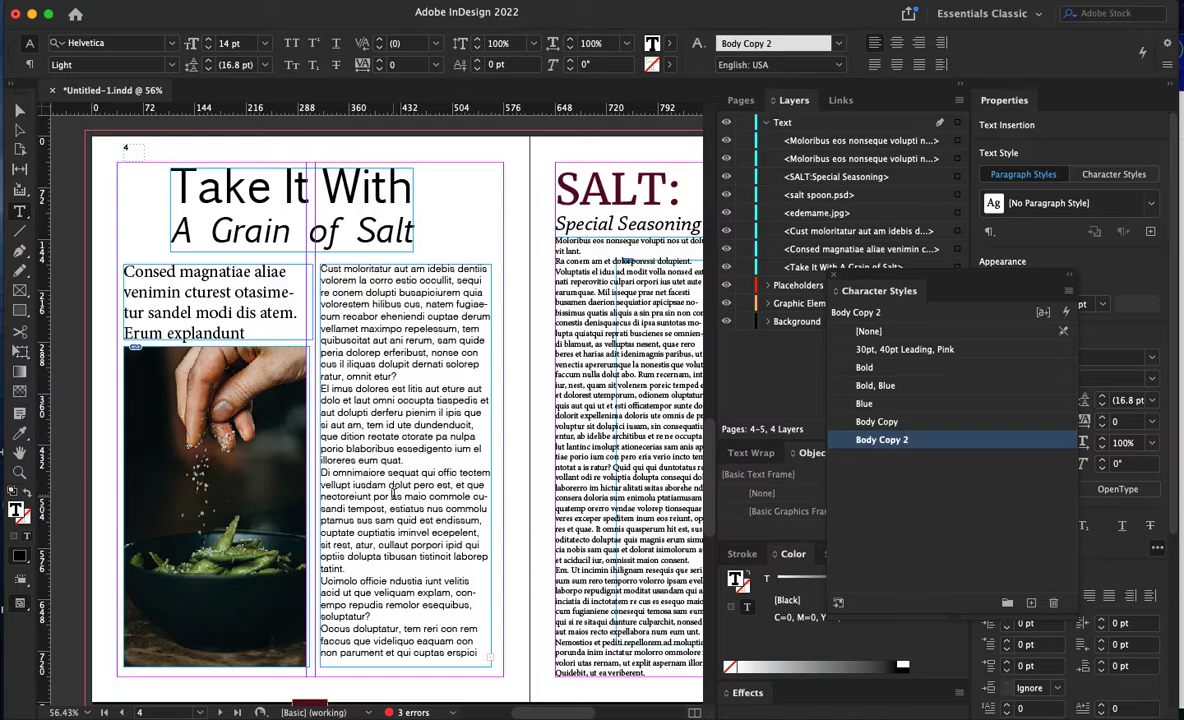
{"action": "key", "text": "super+a"}
{"action": "left_click", "coordinate": [907, 423]}
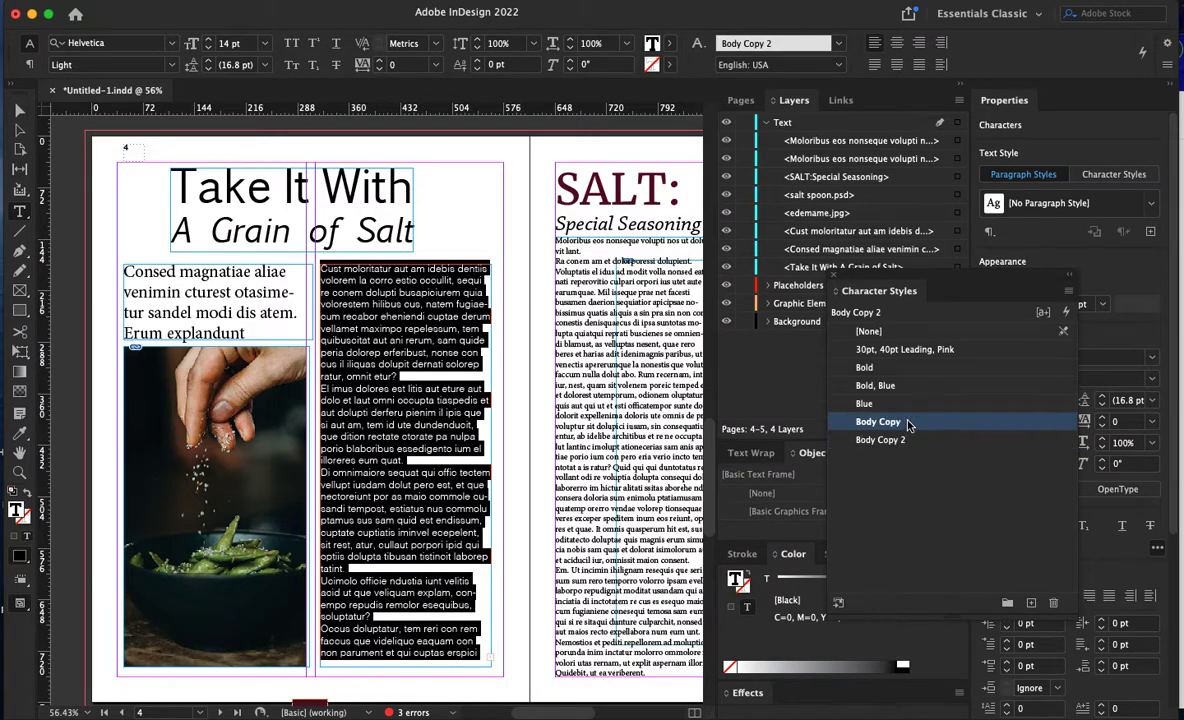
{"action": "left_click", "coordinate": [888, 440]}
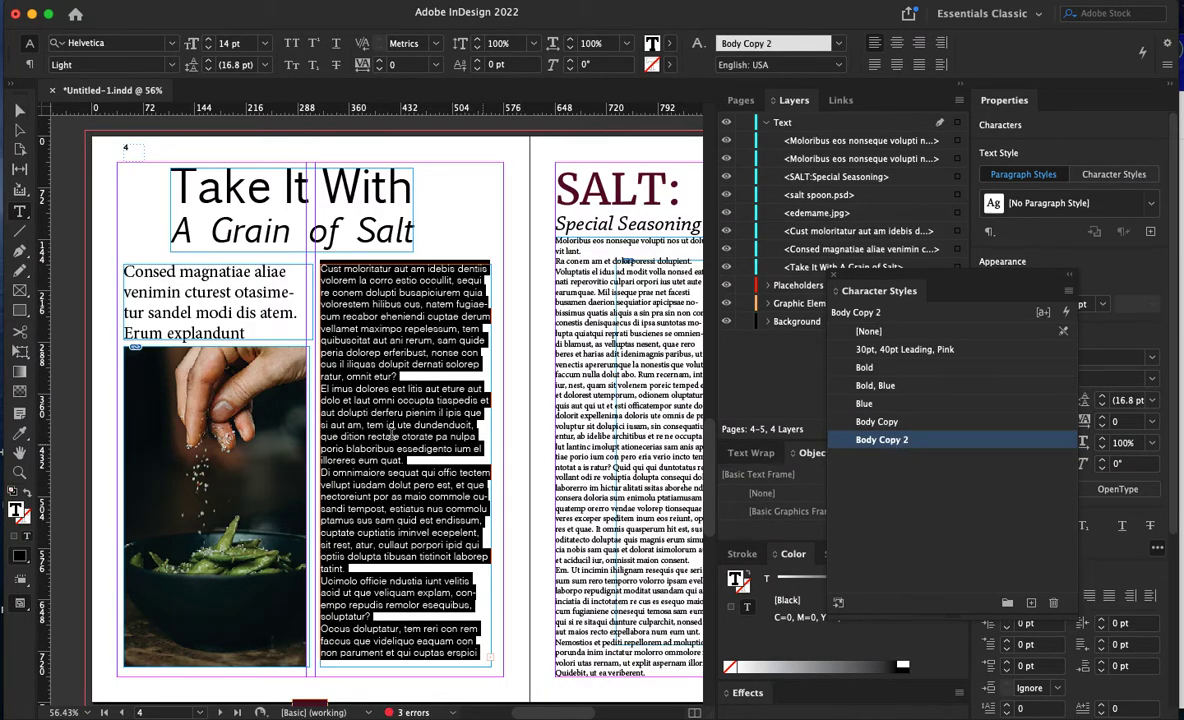
{"action": "left_click", "coordinate": [390, 436]}
{"action": "left_click_drag", "start_coordinate": [609, 374], "coordinate": [706, 380]}
{"action": "key", "text": "BackSpace"}
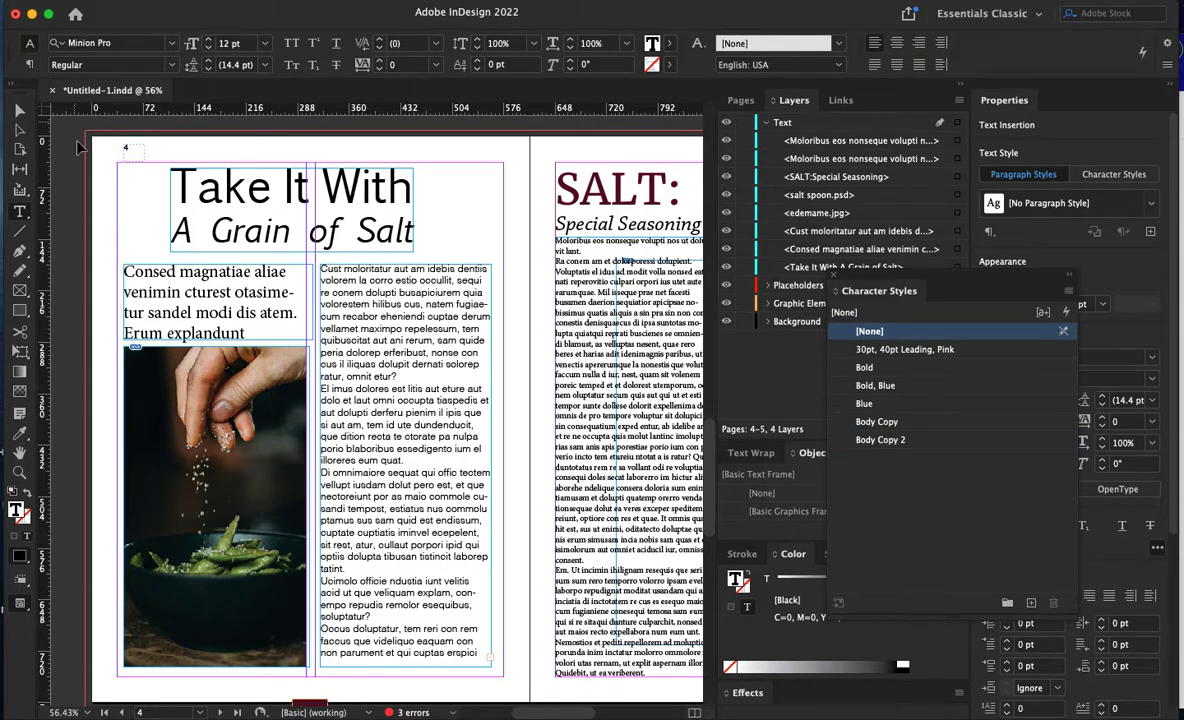
{"action": "key", "text": "Escape"}
- Apply the Body Copy 2 character style to all the text in the first column beneath the SALT: title on page 5
{"action": "left_click_drag", "start_coordinate": [507, 312], "coordinate": [193, 310]}
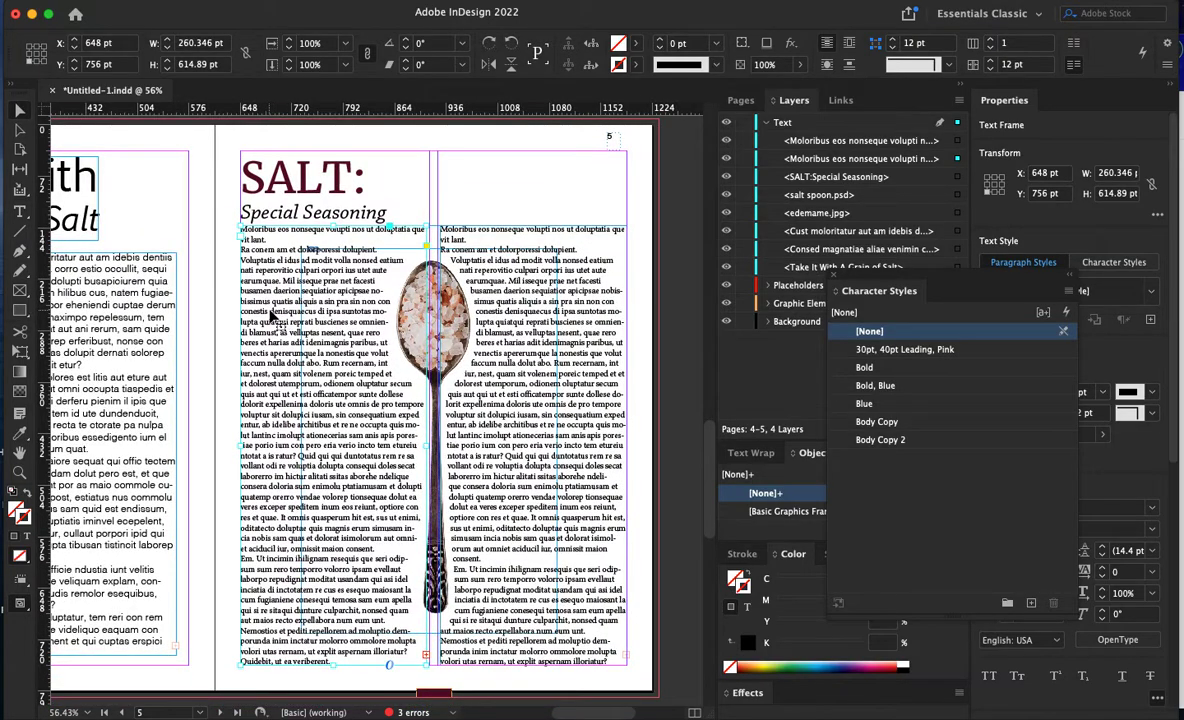
{"action": "double_click", "coordinate": [270, 316]}
{"action": "triple_click", "coordinate": [270, 316]}
{"action": "key", "text": "super+a"}
{"action": "left_click", "coordinate": [268, 266]}
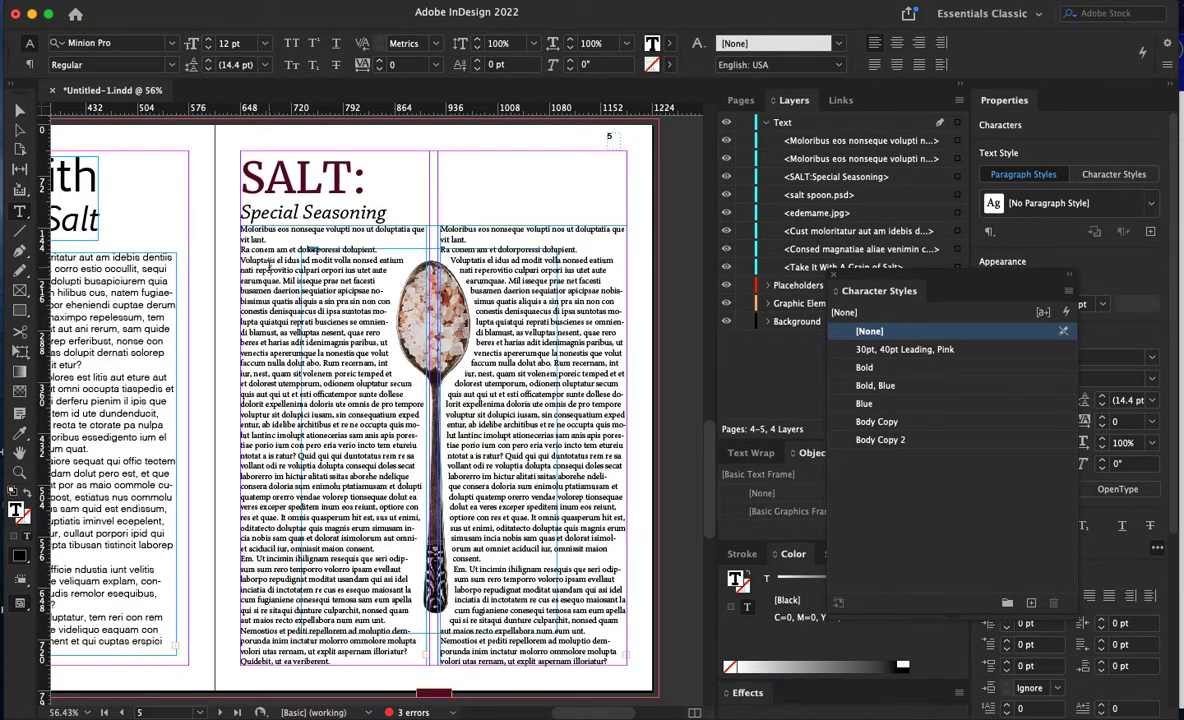
{"action": "left_click", "coordinate": [885, 441]}
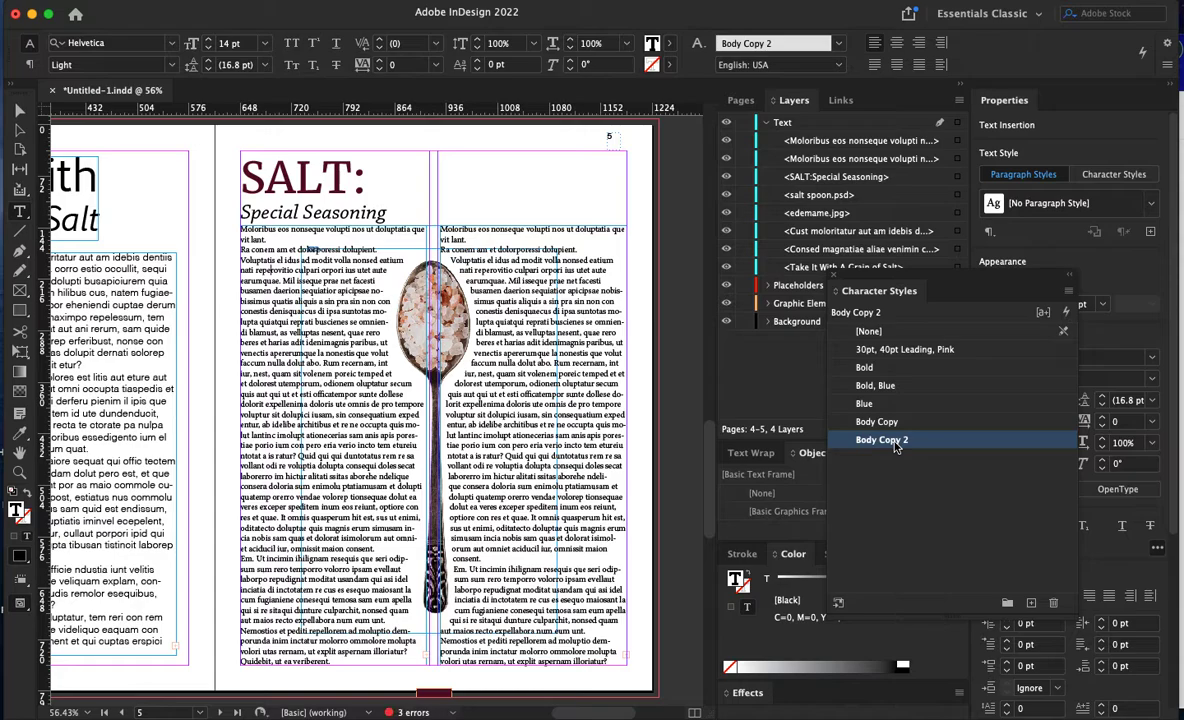
{"action": "left_click", "coordinate": [267, 383]}
{"action": "key", "text": "super+a"}
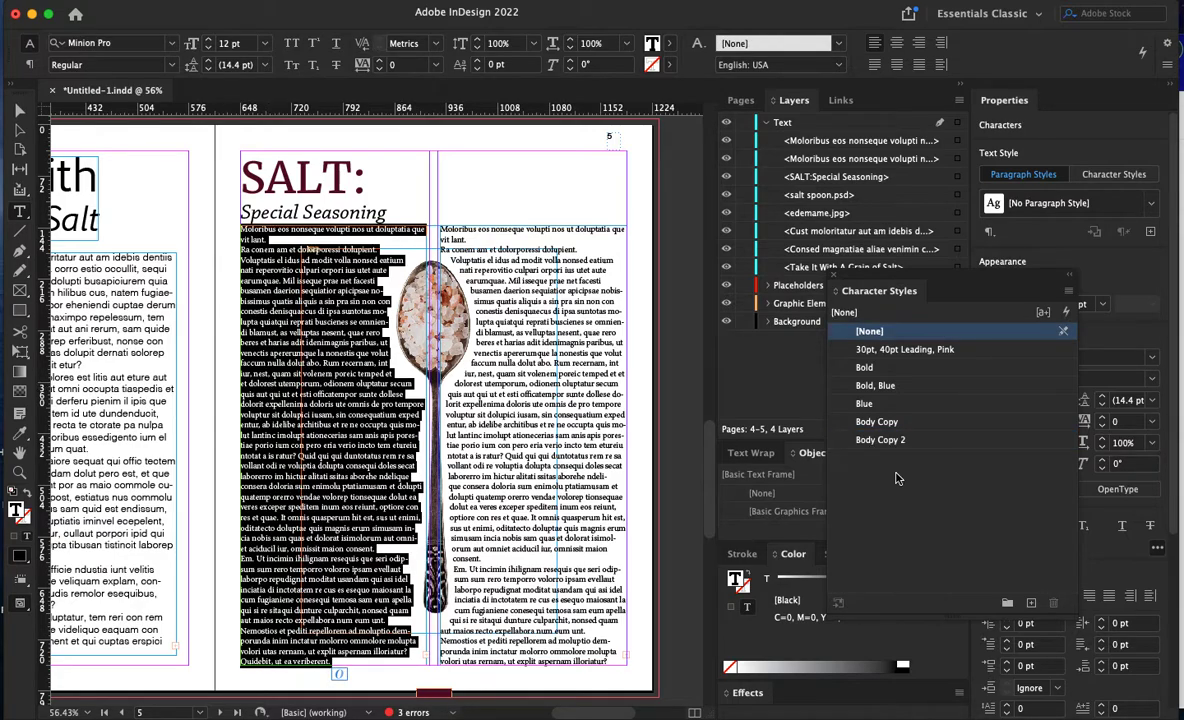
{"action": "left_click", "coordinate": [885, 441]}
- Apply the Body Copy 2 character style to all the text in page 5's second column, beside the spoon
{"action": "left_click", "coordinate": [578, 414]}
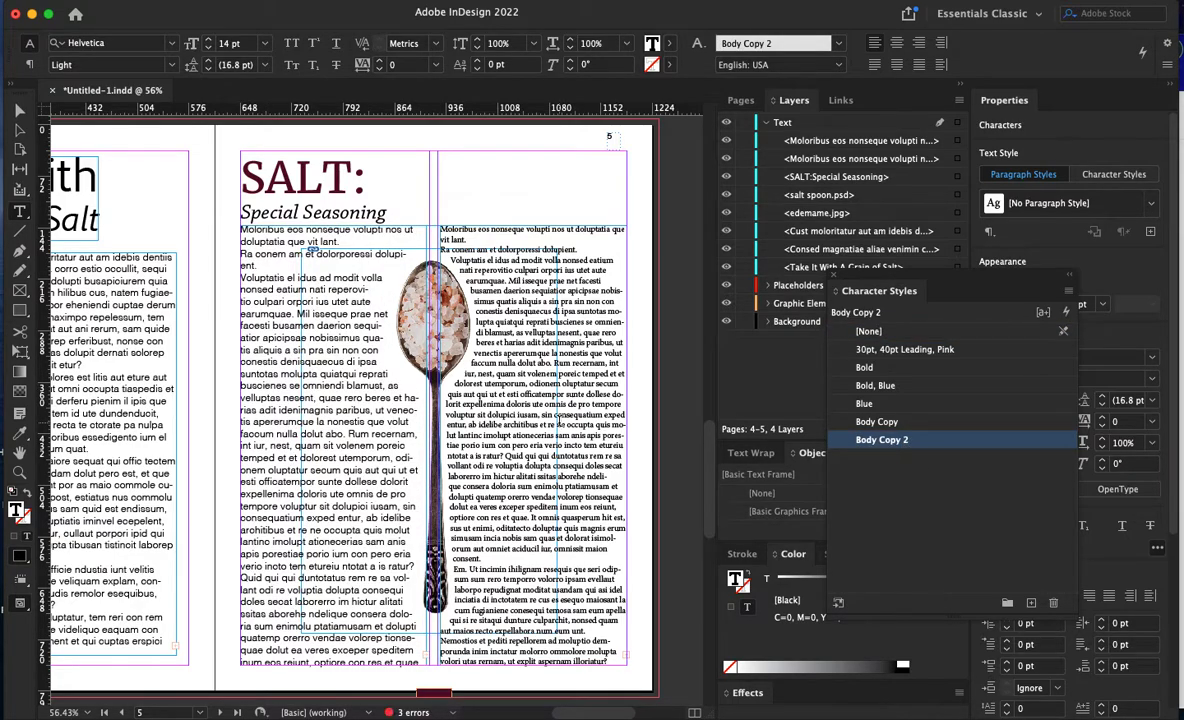
{"action": "double_click", "coordinate": [578, 414]}
{"action": "key", "text": "super+a"}
{"action": "left_click", "coordinate": [880, 440]}
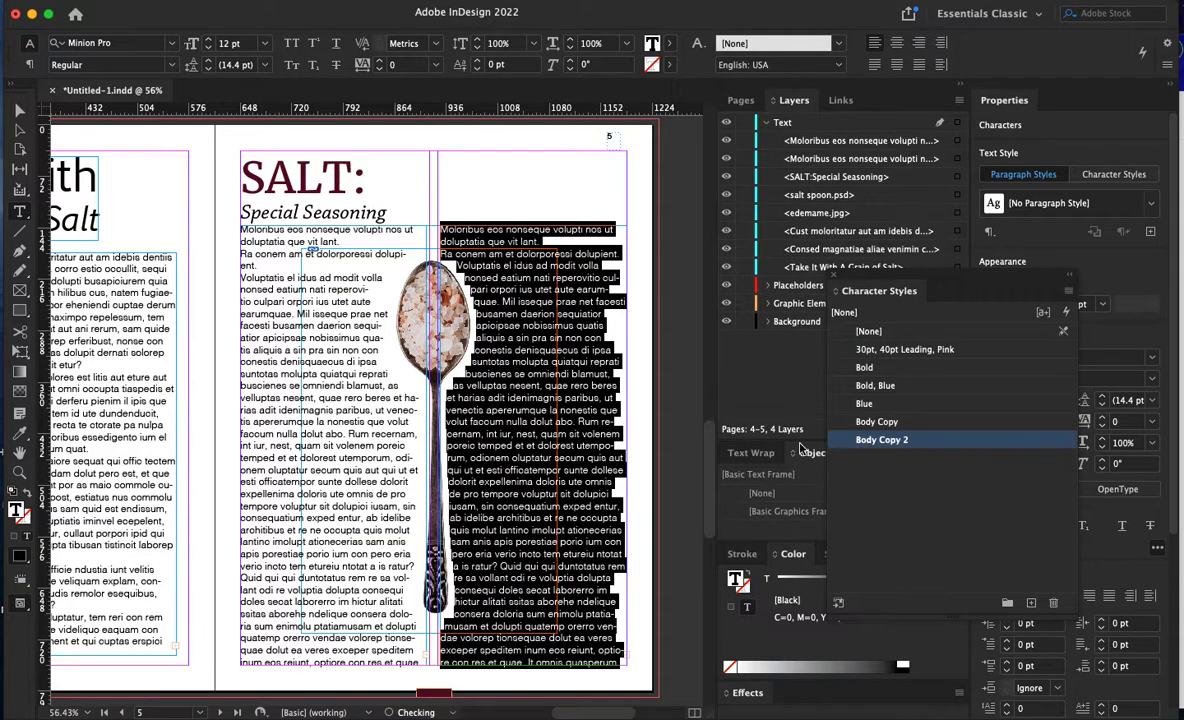
{"action": "left_click", "coordinate": [207, 318]}
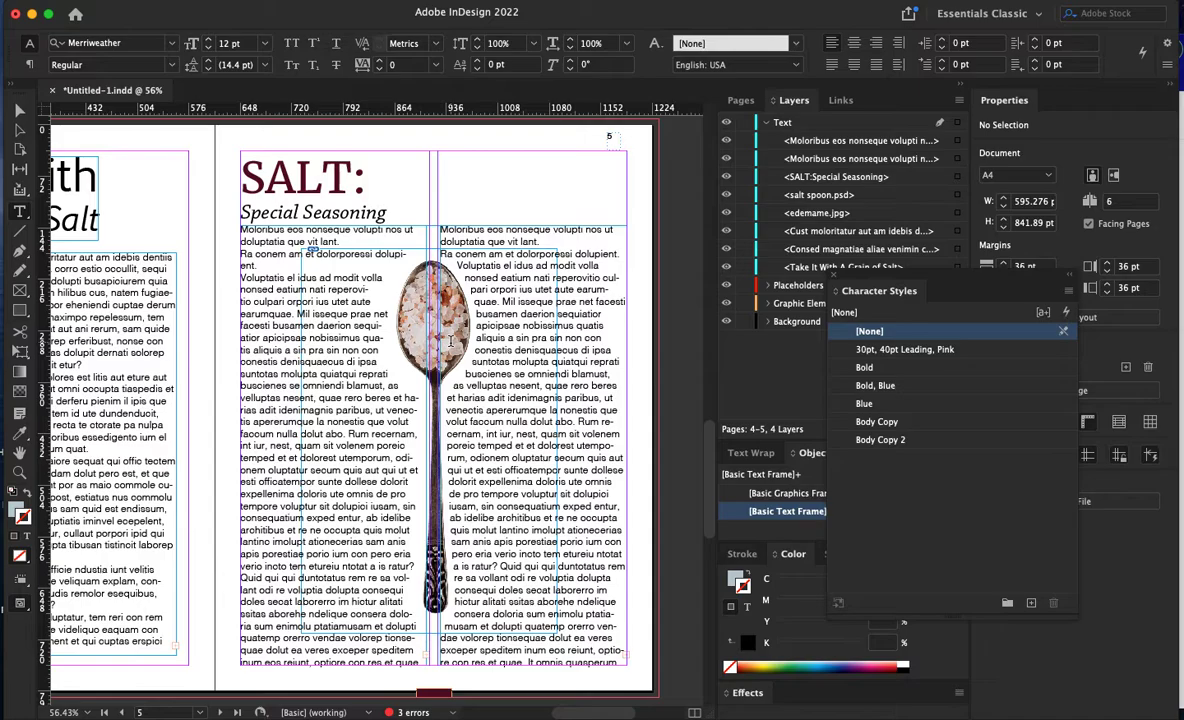
- Select the "Ma venis et" headline on page 3, create a new character style and name it heading 1
{"action": "scroll", "coordinate": [395, 332], "scroll_direction": "down", "scroll_amount": 1}
{"action": "scroll", "coordinate": [360, 350], "scroll_direction": "up", "scroll_amount": 5}
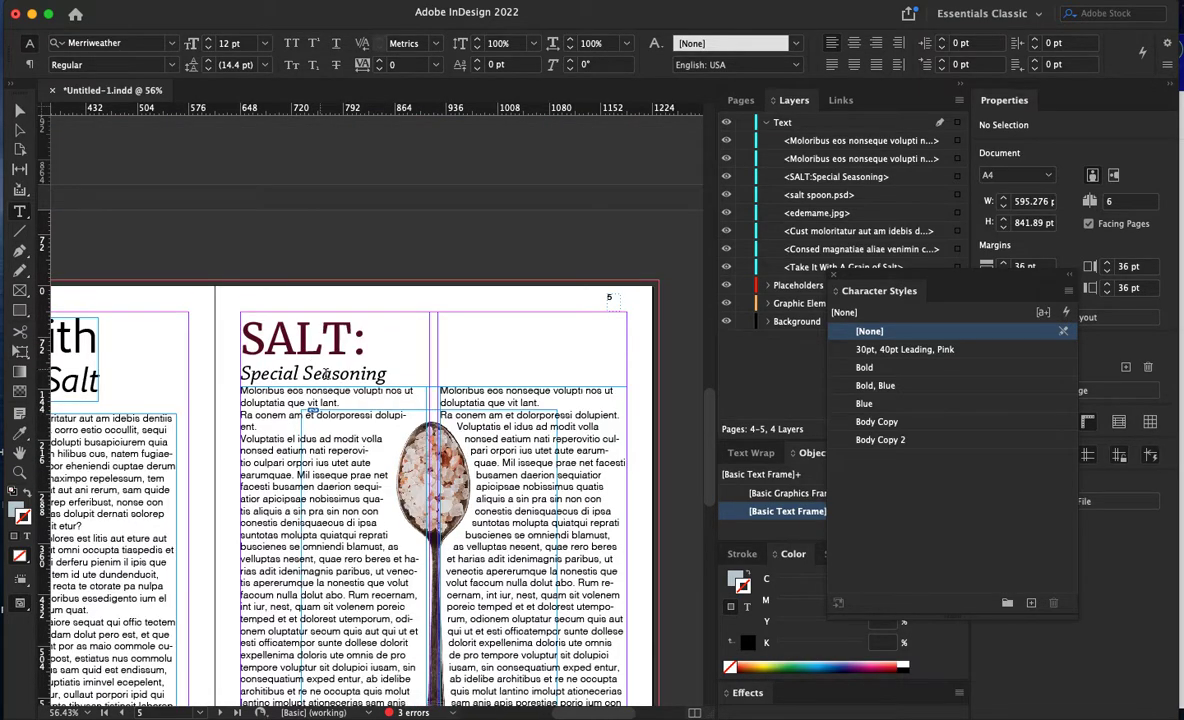
{"action": "scroll", "coordinate": [322, 391], "scroll_direction": "up", "scroll_amount": 15}
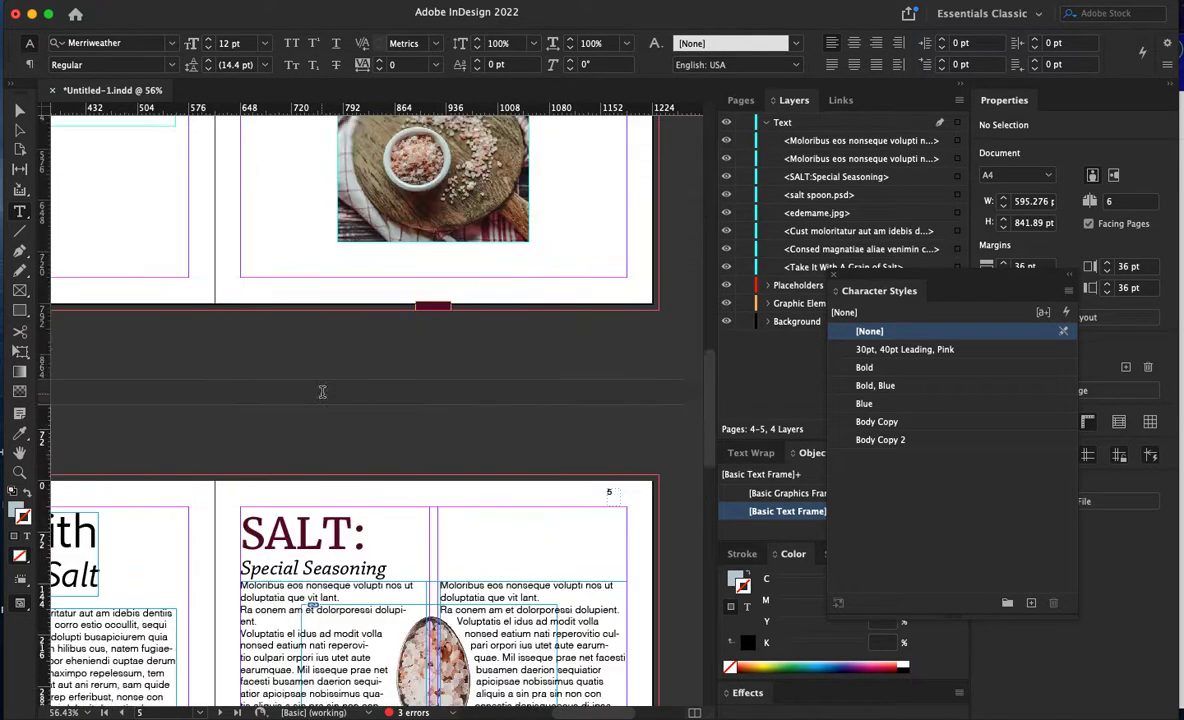
{"action": "scroll", "coordinate": [322, 391], "scroll_direction": "down", "scroll_amount": 1}
{"action": "left_click", "coordinate": [381, 374]}
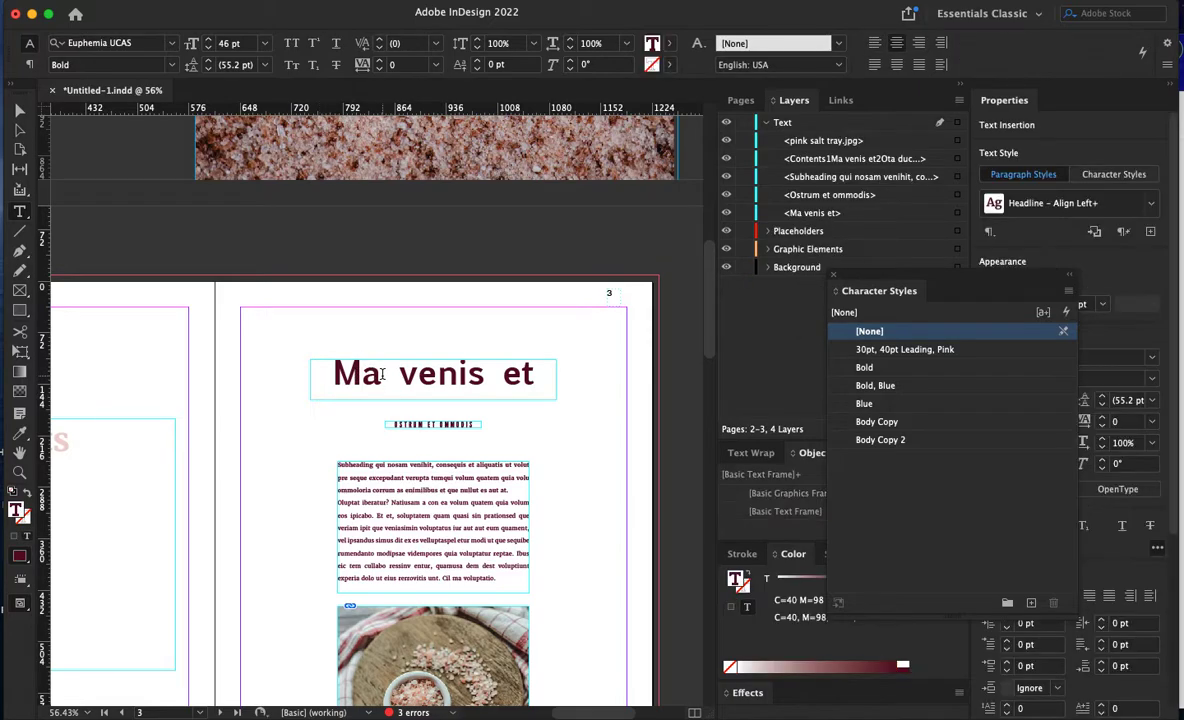
{"action": "triple_click", "coordinate": [381, 374]}
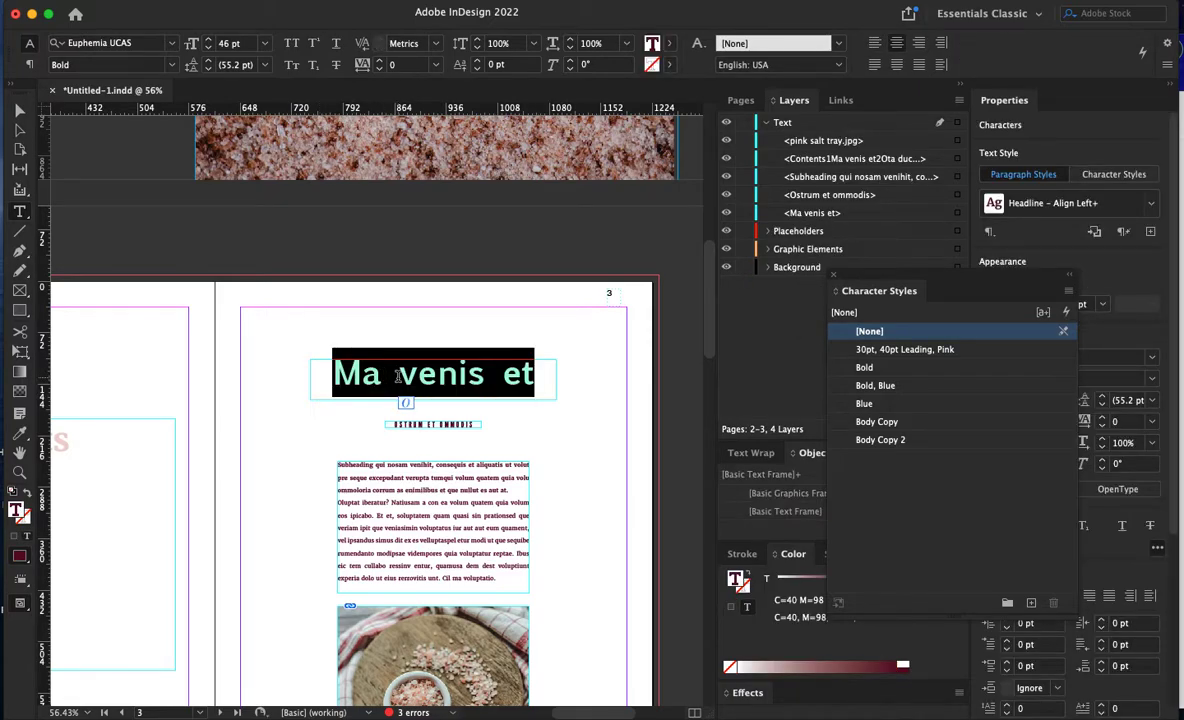
{"action": "left_click_drag", "start_coordinate": [893, 276], "coordinate": [842, 256]}
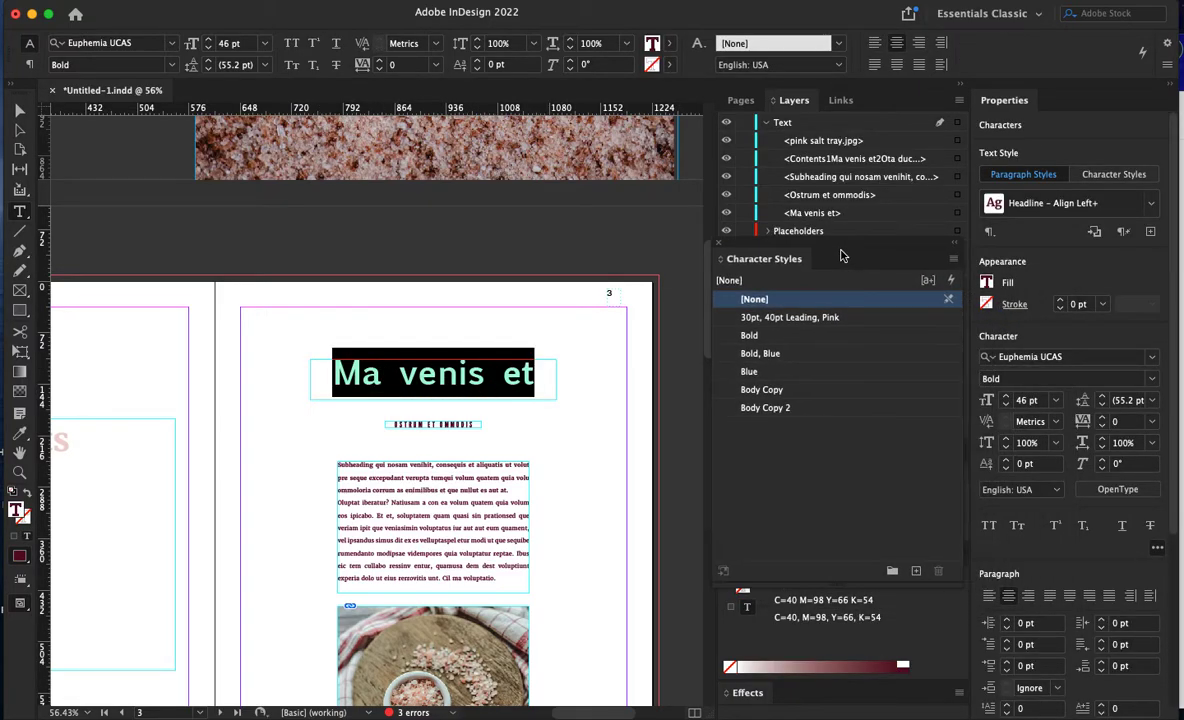
{"action": "left_click", "coordinate": [916, 570]}
{"action": "double_click", "coordinate": [786, 427]}
{"action": "type", "text": "he"}
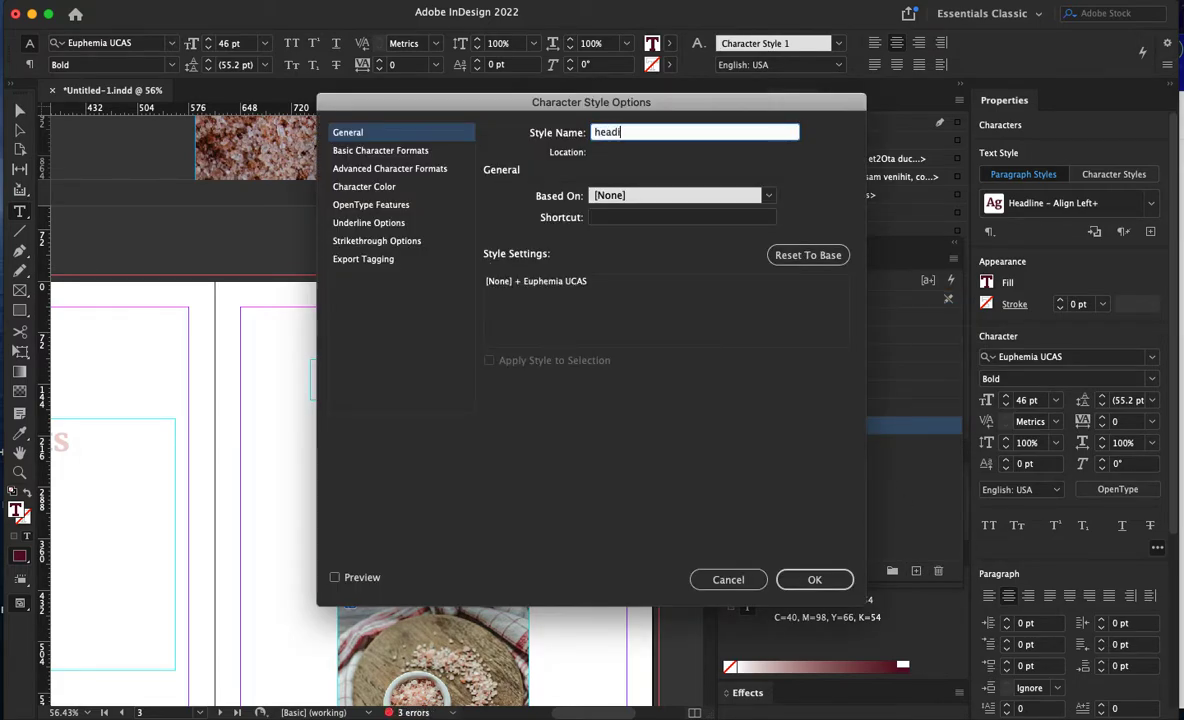
{"action": "type", "text": "ading 1"}
- Set the heading 1 style's font family to Merriweather and its font style to Bold
{"action": "left_click", "coordinate": [424, 150]}
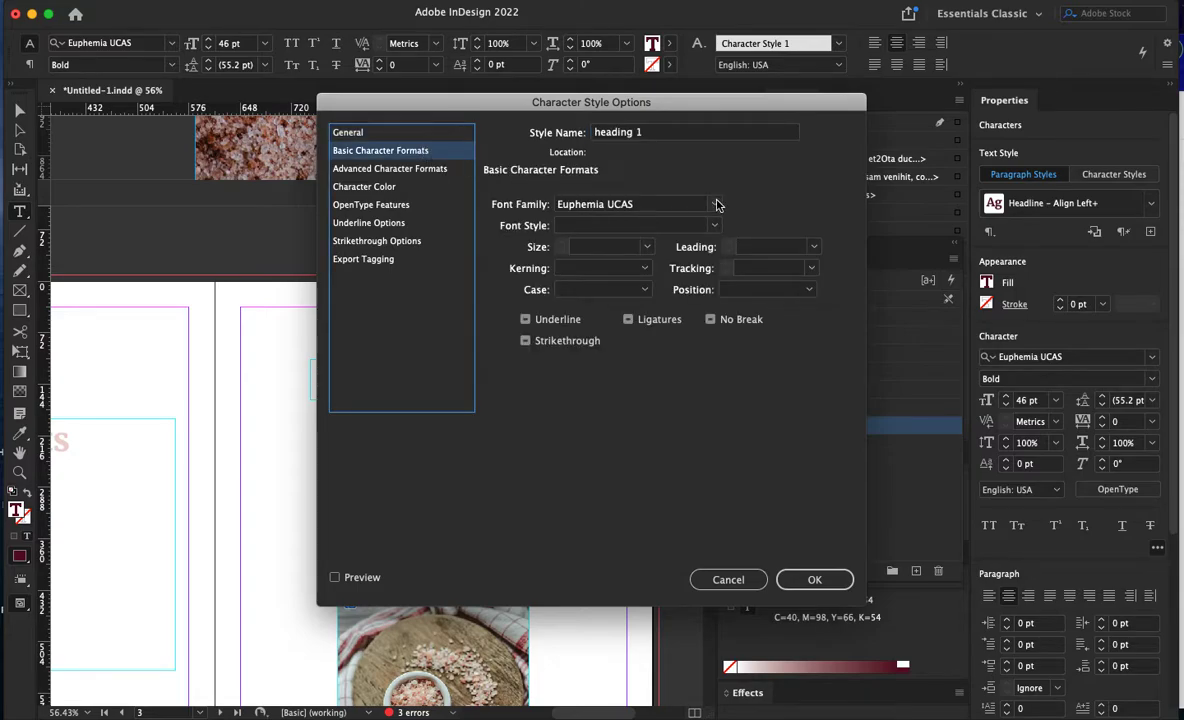
{"action": "left_click", "coordinate": [716, 204]}
{"action": "scroll", "coordinate": [690, 360], "scroll_direction": "down", "scroll_amount": 10}
{"action": "scroll", "coordinate": [686, 365], "scroll_direction": "down", "scroll_amount": 15}
{"action": "scroll", "coordinate": [686, 368], "scroll_direction": "up", "scroll_amount": 15}
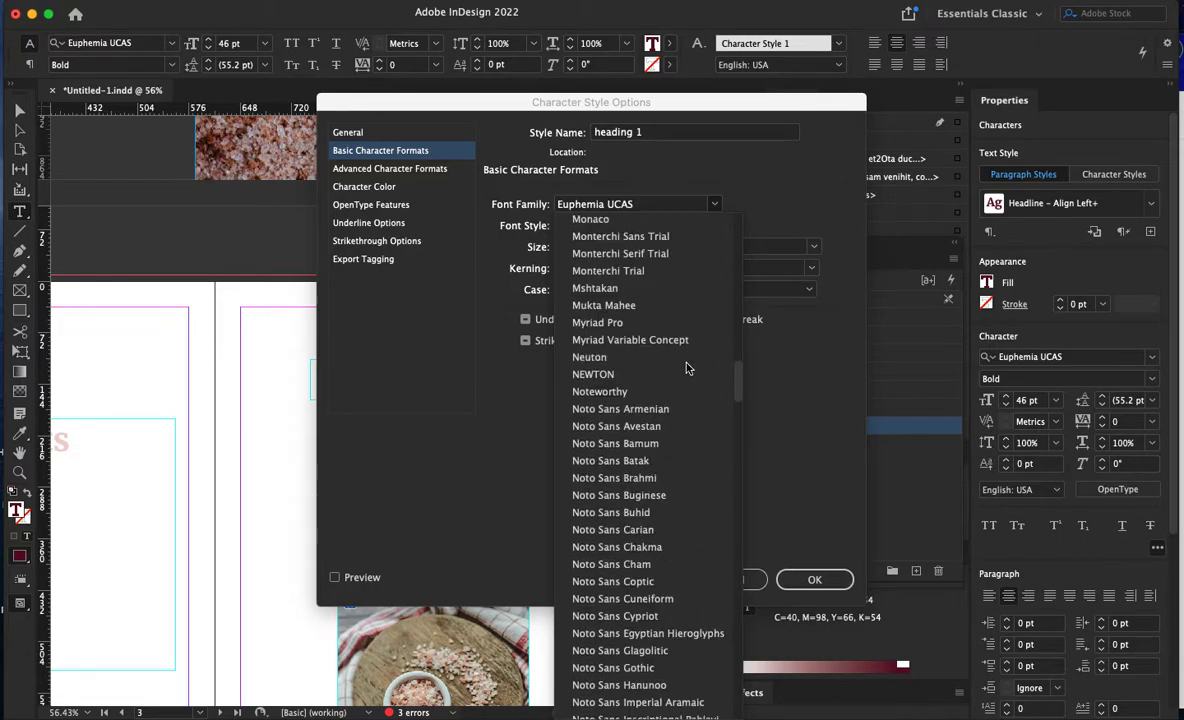
{"action": "scroll", "coordinate": [628, 368], "scroll_direction": "up", "scroll_amount": 3}
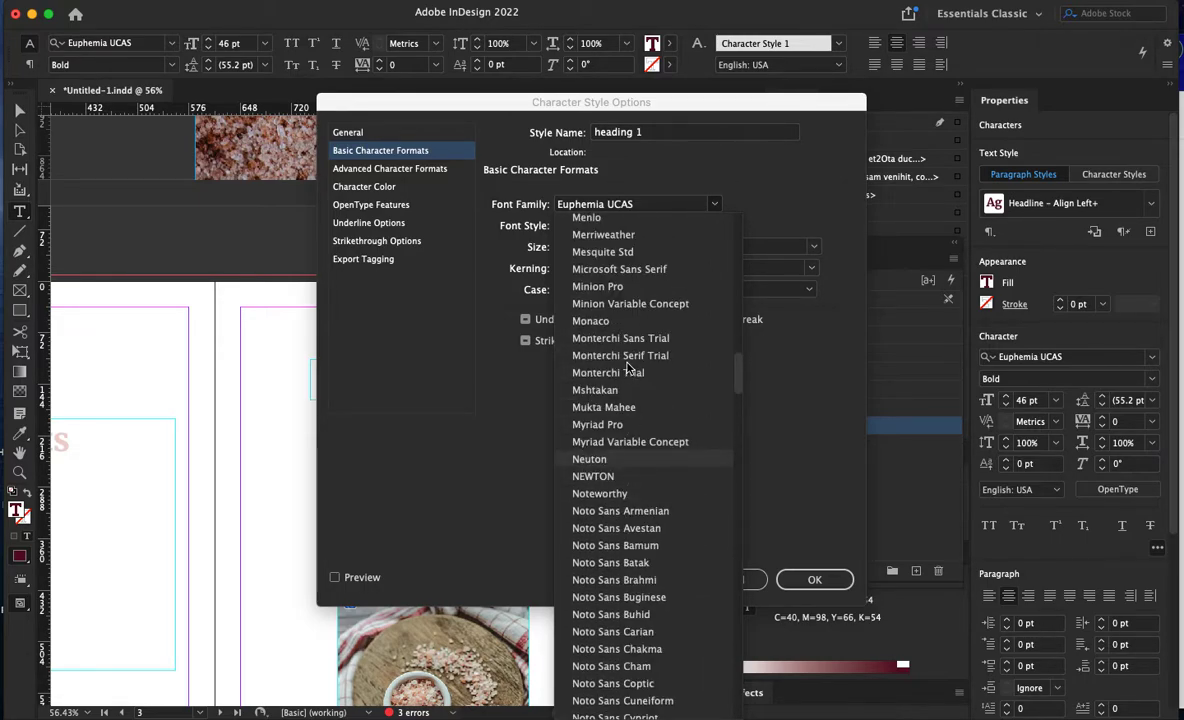
{"action": "left_click", "coordinate": [622, 235]}
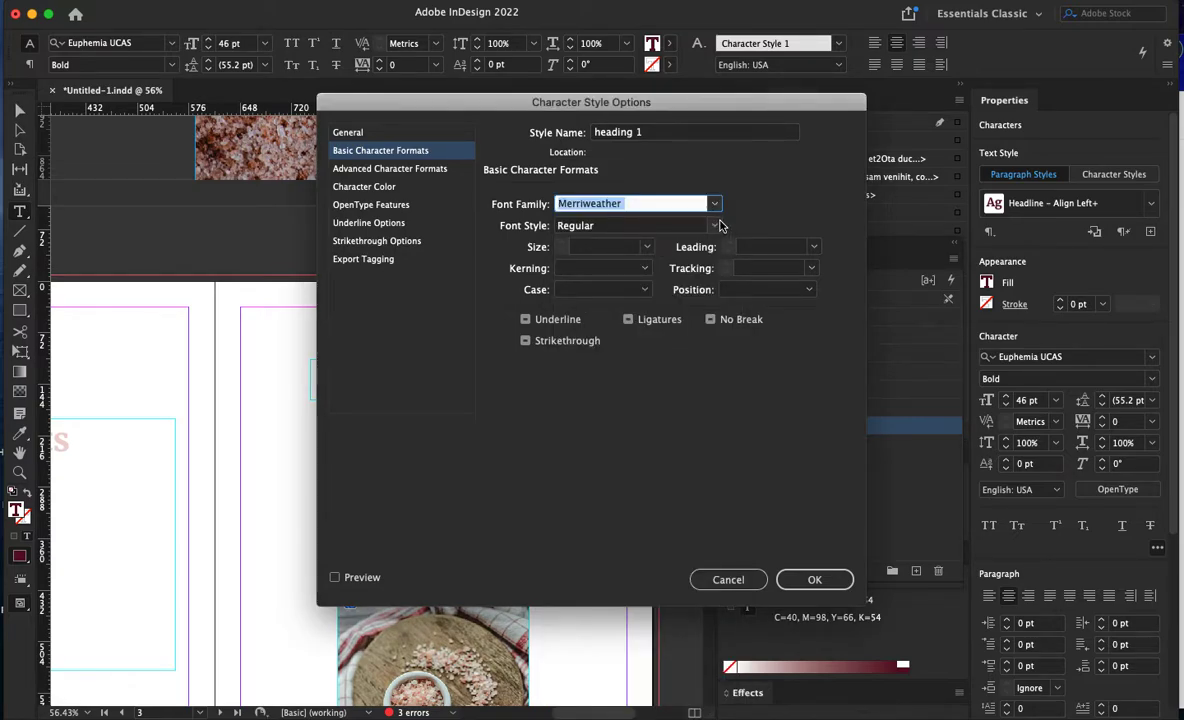
{"action": "left_click", "coordinate": [716, 225]}
{"action": "left_click", "coordinate": [590, 260]}
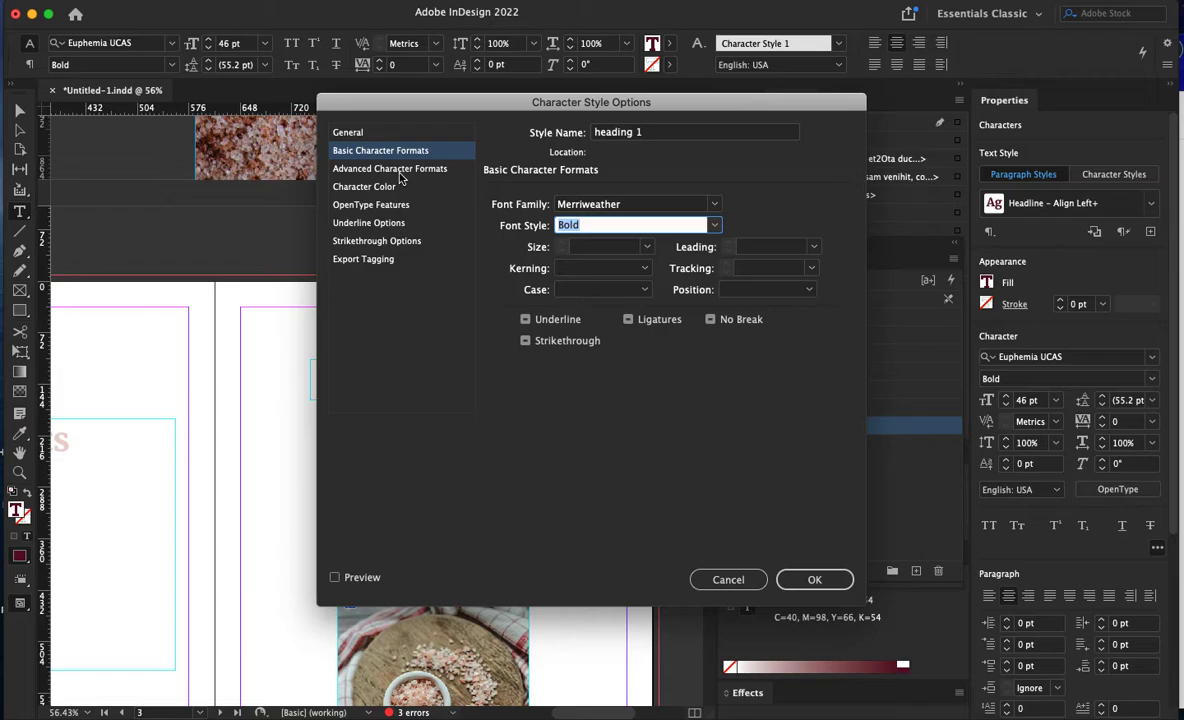
- Set the heading 1 style's character color to C=40 M=98 Y=66 K=54 and save the style
{"action": "left_click", "coordinate": [355, 168]}
{"action": "left_click", "coordinate": [366, 187]}
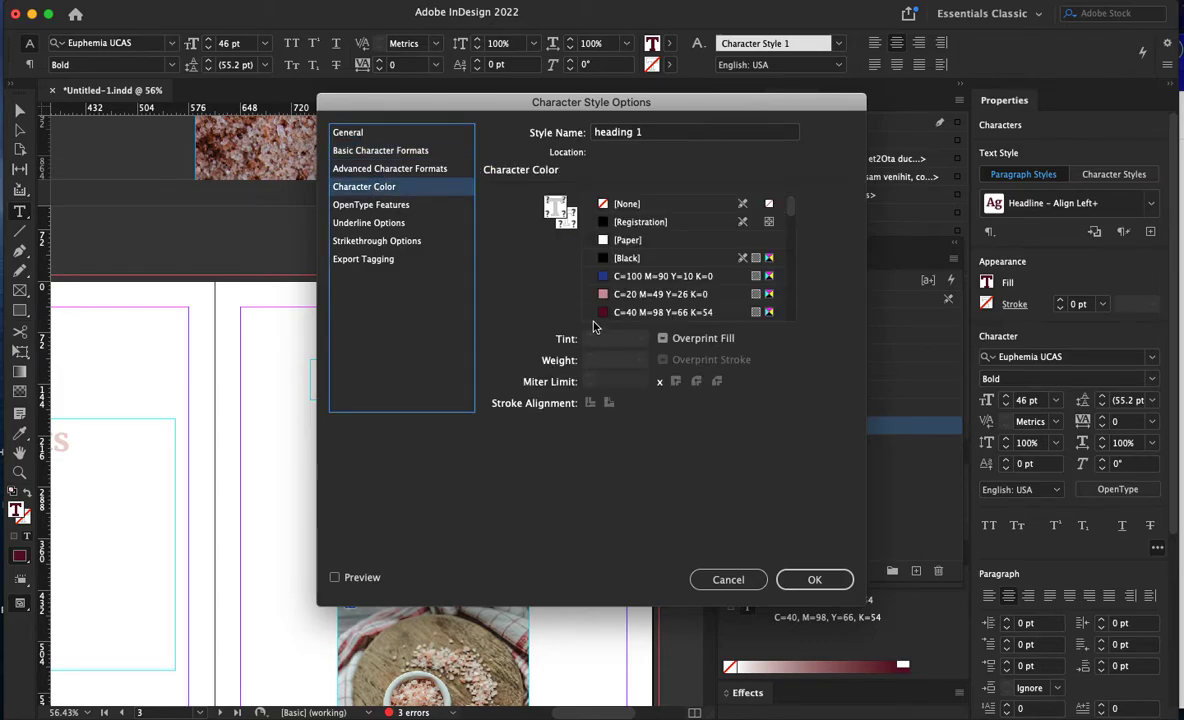
{"action": "left_click", "coordinate": [600, 312]}
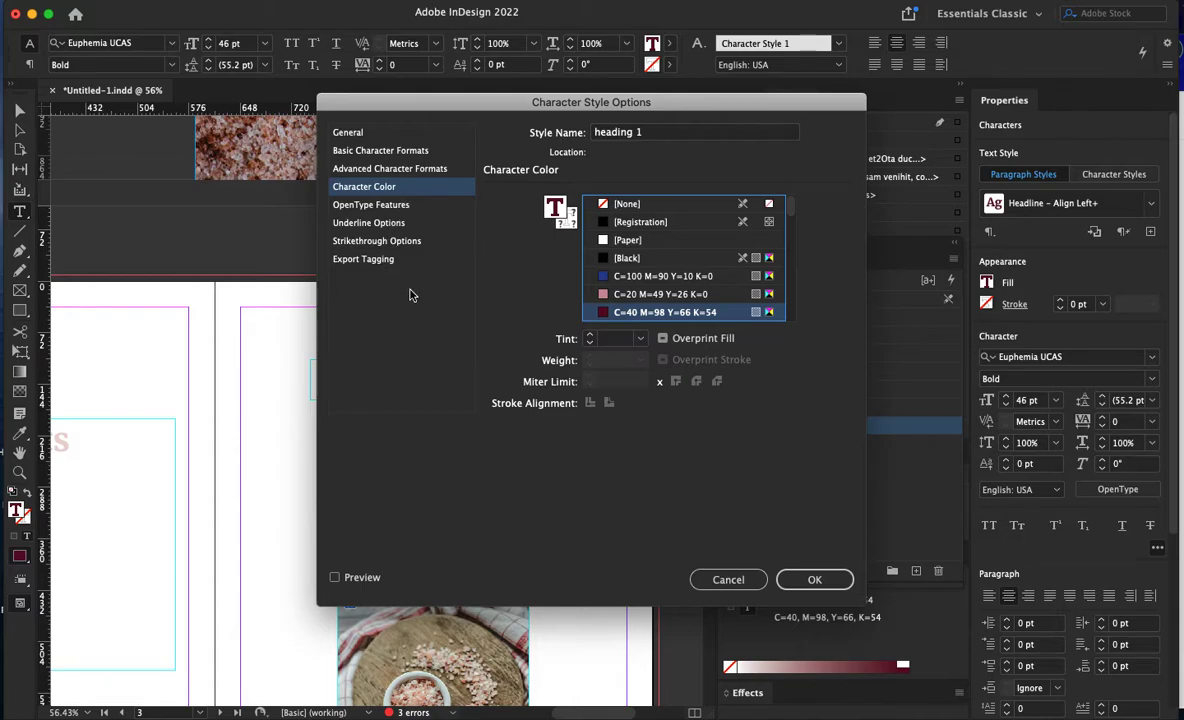
{"action": "left_click", "coordinate": [815, 579]}
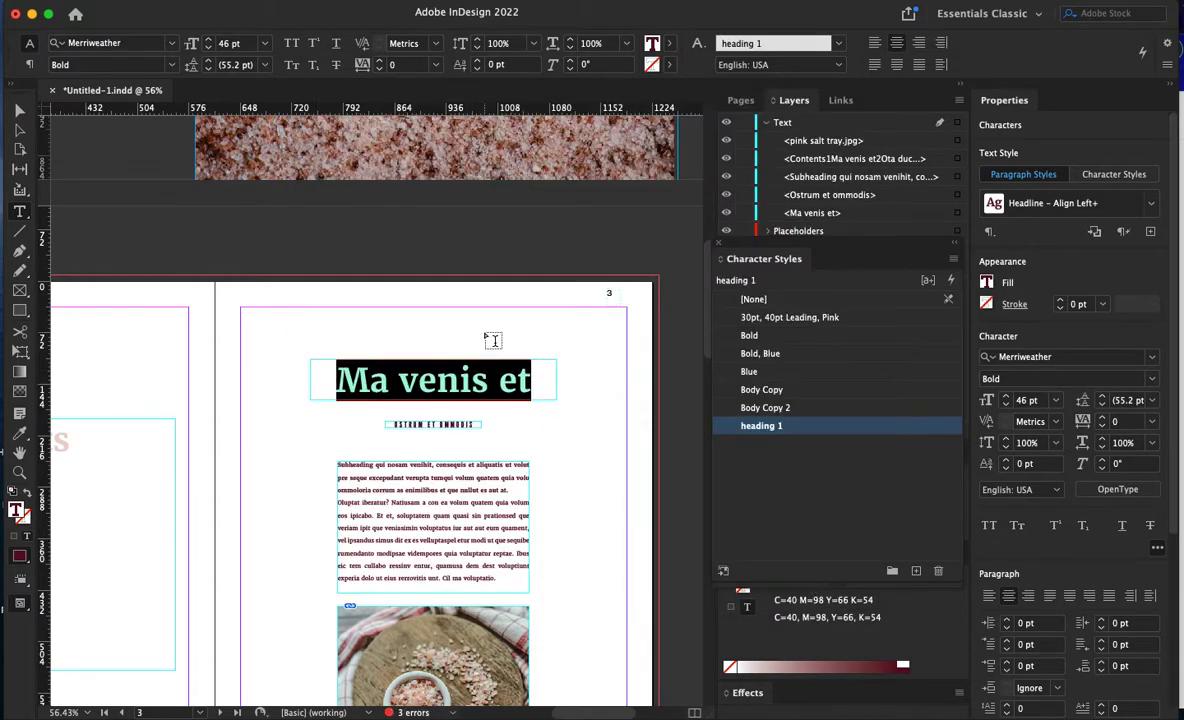
{"action": "left_click", "coordinate": [463, 350]}
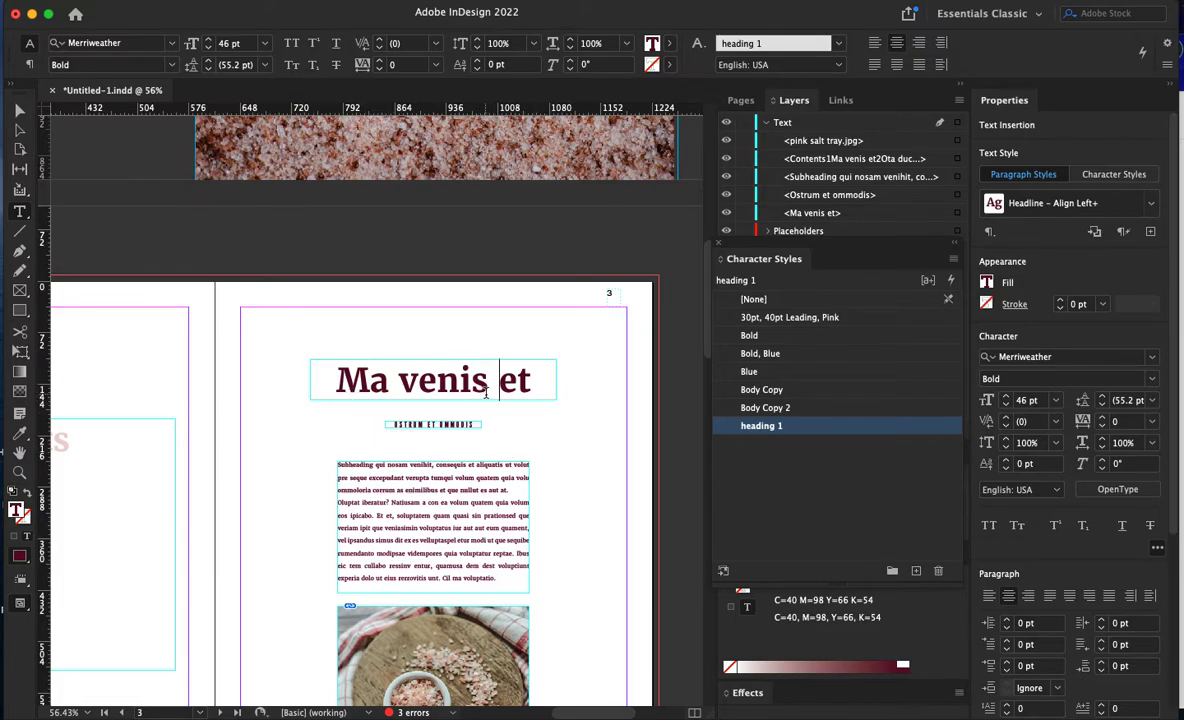
- Apply the heading 1 character style to the word "SALT:" in the title on page 5
{"action": "scroll", "coordinate": [436, 437], "scroll_direction": "down", "scroll_amount": 5}
{"action": "scroll", "coordinate": [341, 556], "scroll_direction": "up", "scroll_amount": 3}
{"action": "left_click_drag", "start_coordinate": [278, 557], "coordinate": [280, 559]}
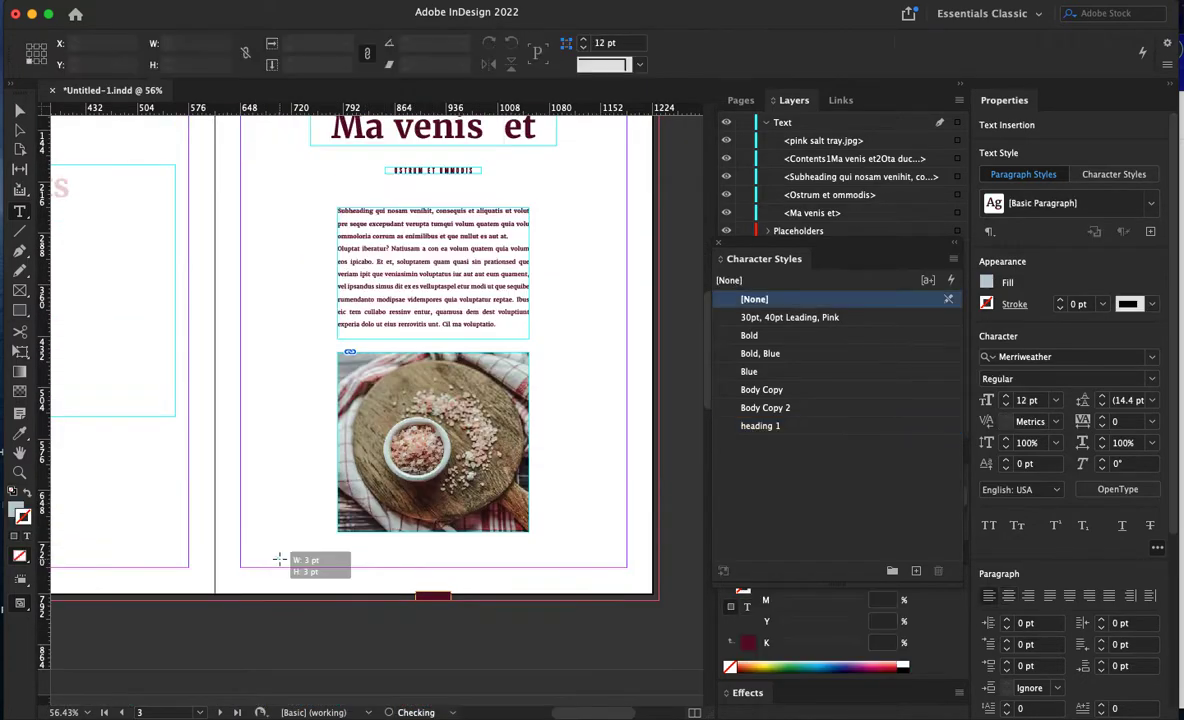
{"action": "left_click", "coordinate": [21, 111]}
{"action": "left_click_drag", "start_coordinate": [225, 279], "coordinate": [652, 488]}
{"action": "left_click_drag", "start_coordinate": [502, 440], "coordinate": [455, 164]}
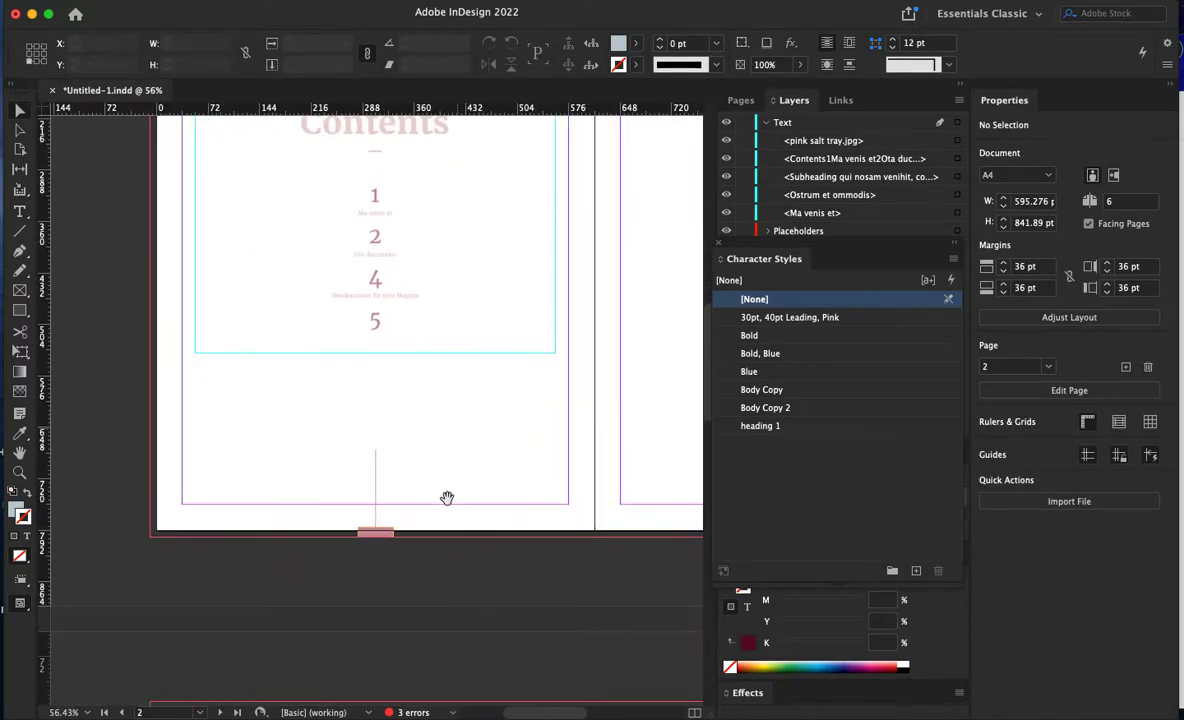
{"action": "left_click_drag", "start_coordinate": [447, 498], "coordinate": [464, 200]}
{"action": "left_click_drag", "start_coordinate": [448, 464], "coordinate": [323, 280]}
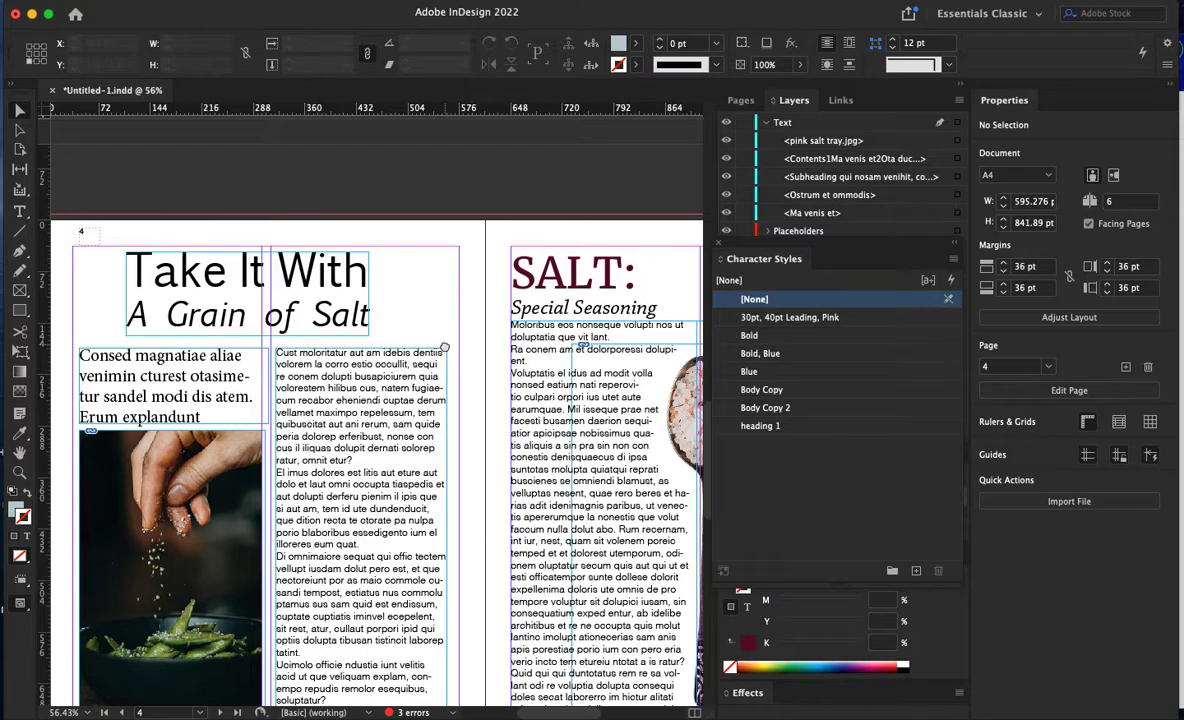
{"action": "left_click_drag", "start_coordinate": [445, 347], "coordinate": [179, 311]}
{"action": "left_click", "coordinate": [272, 229]}
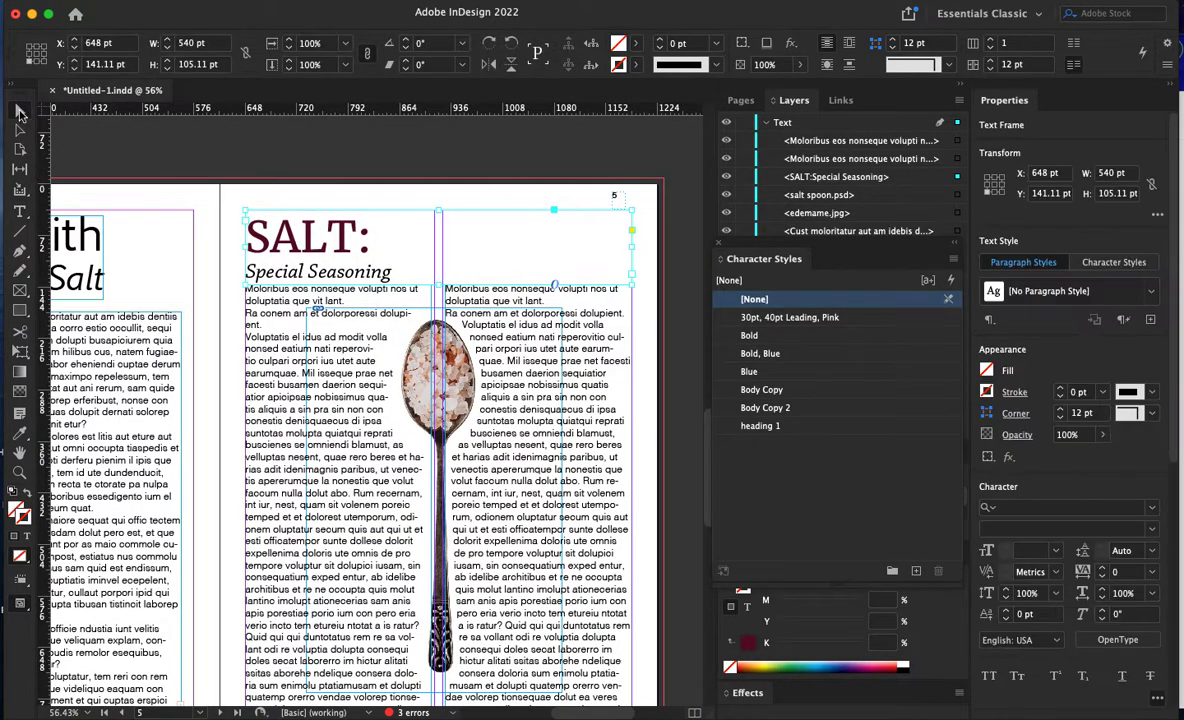
{"action": "left_click", "coordinate": [18, 211]}
{"action": "left_click", "coordinate": [283, 227]}
{"action": "left_click_drag", "start_coordinate": [372, 235], "coordinate": [246, 236]}
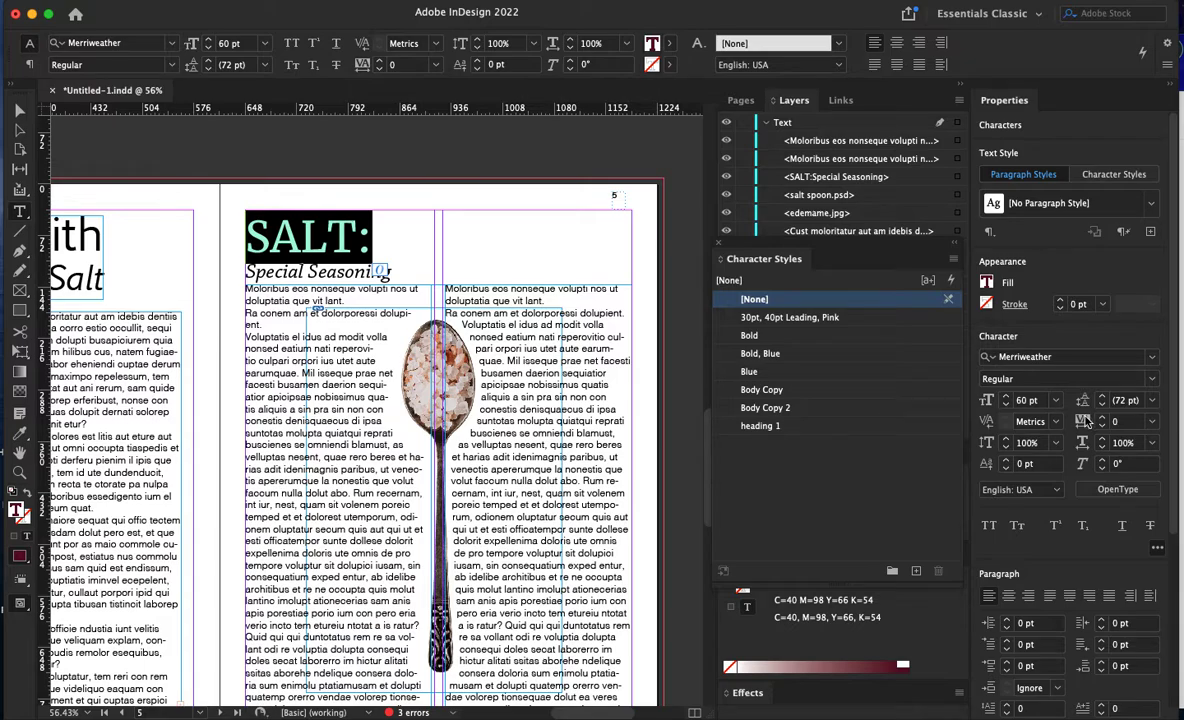
{"action": "left_click", "coordinate": [790, 427]}
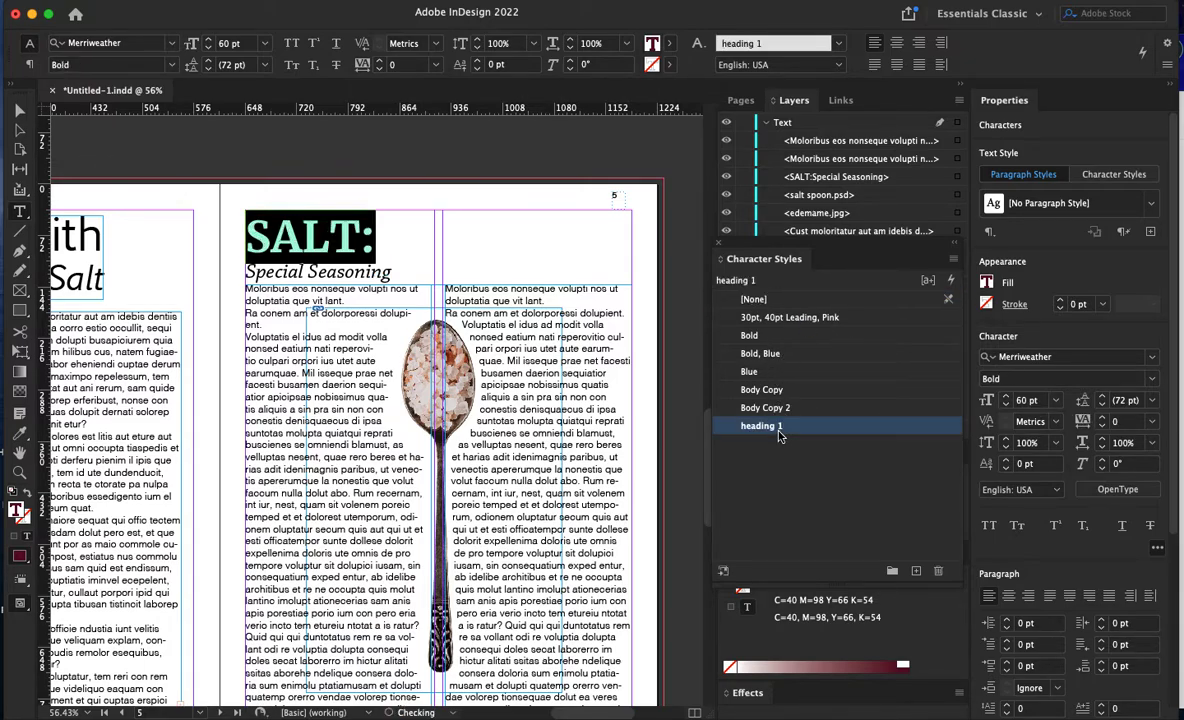
{"action": "left_click", "coordinate": [790, 427]}
{"action": "left_click", "coordinate": [476, 262]}
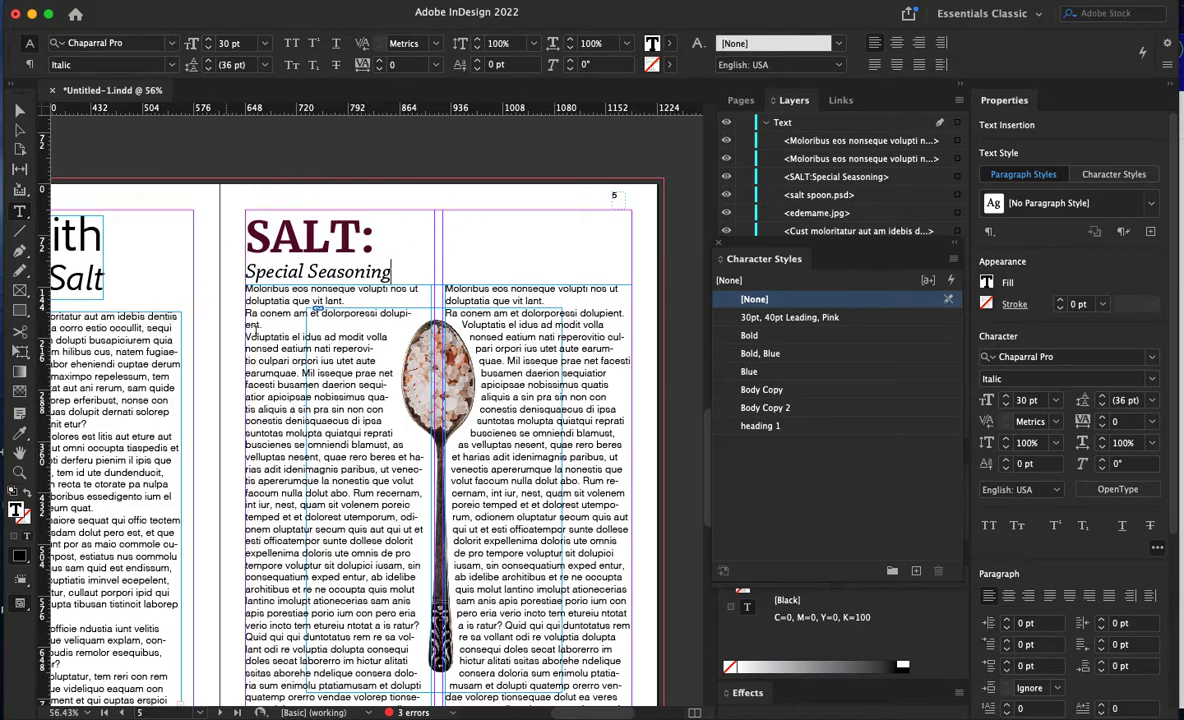
{"action": "left_click", "coordinate": [293, 487]}
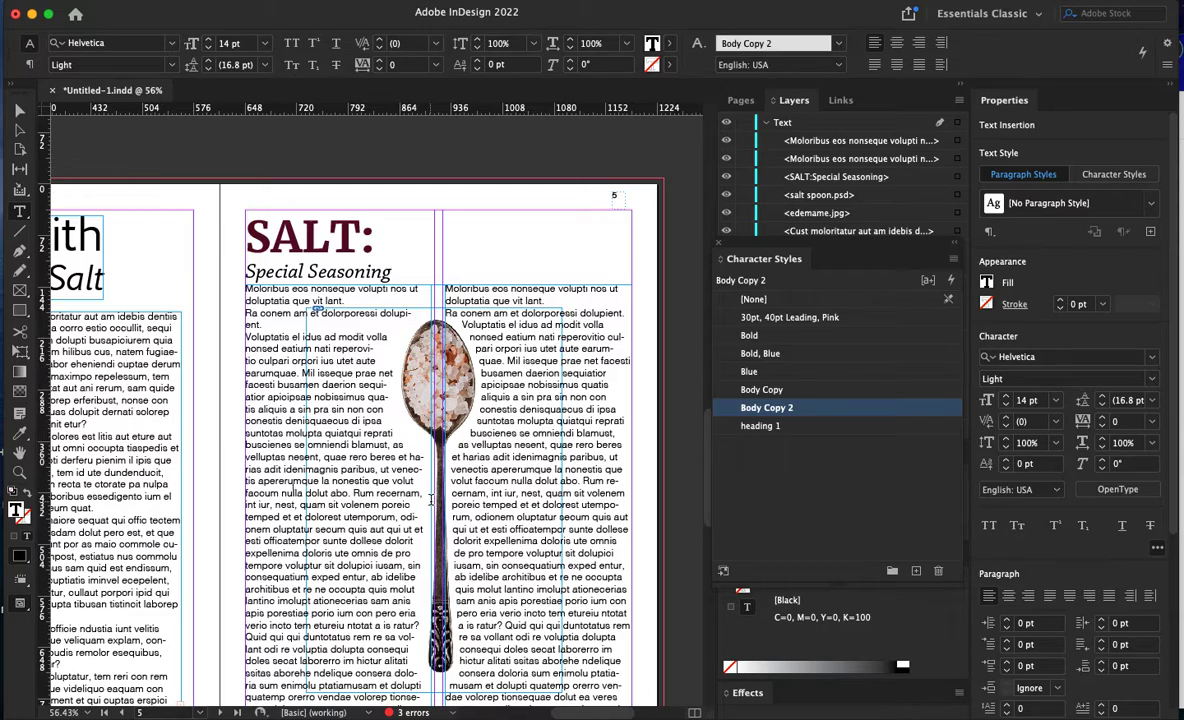
{"action": "key", "text": "super+minus"}
{"action": "key", "text": "super+minus"}
{"action": "key", "text": "super+minus"}
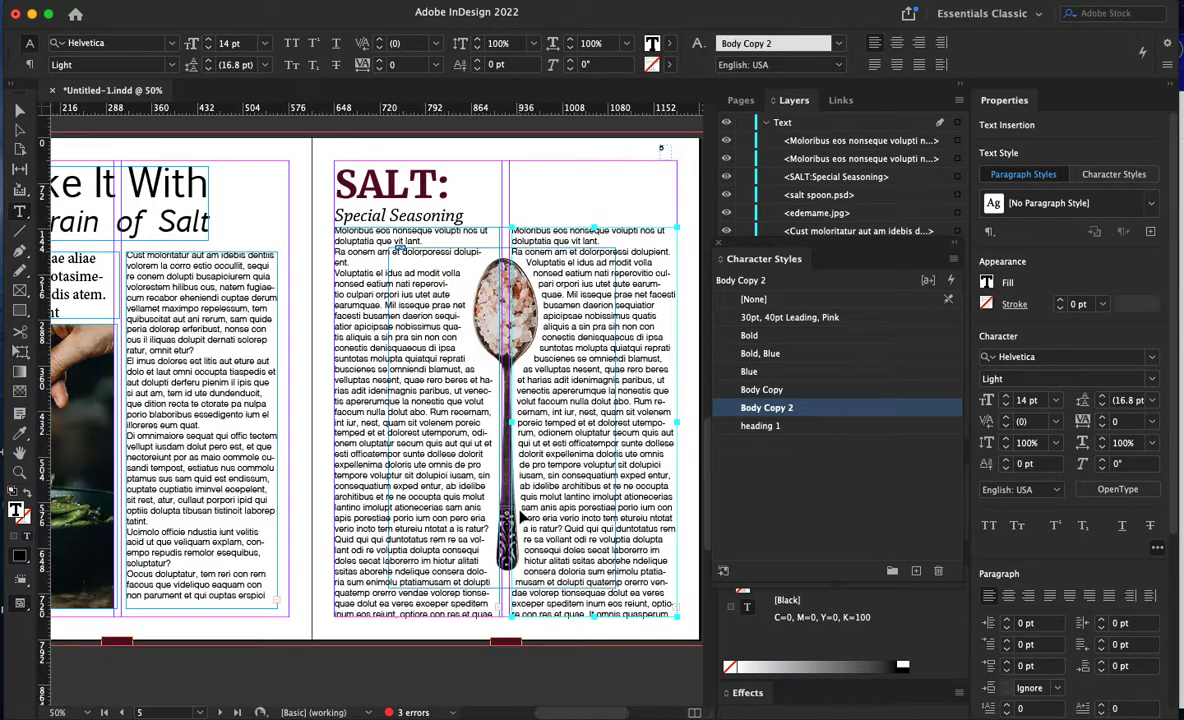